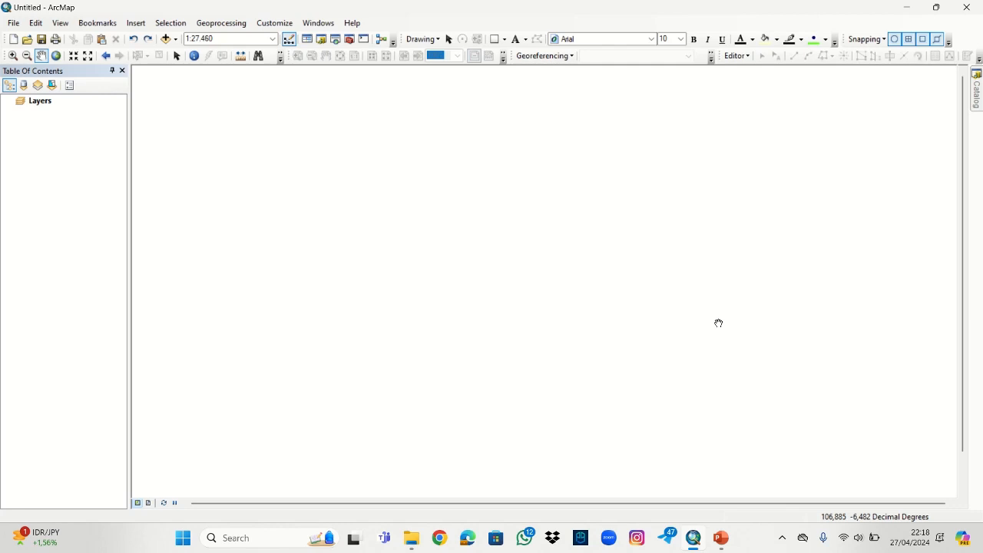
# Step: Add the raster dijitasi_bahan1.img from the connected project folder to the empty map
pyautogui.click(977, 97)
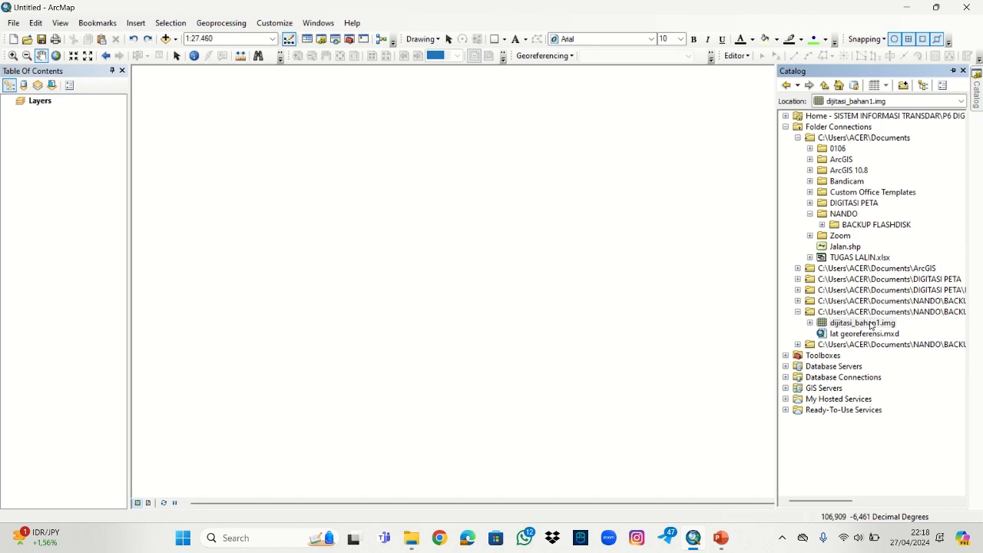
pyautogui.moveTo(860, 323); pyautogui.dragTo(449, 280)
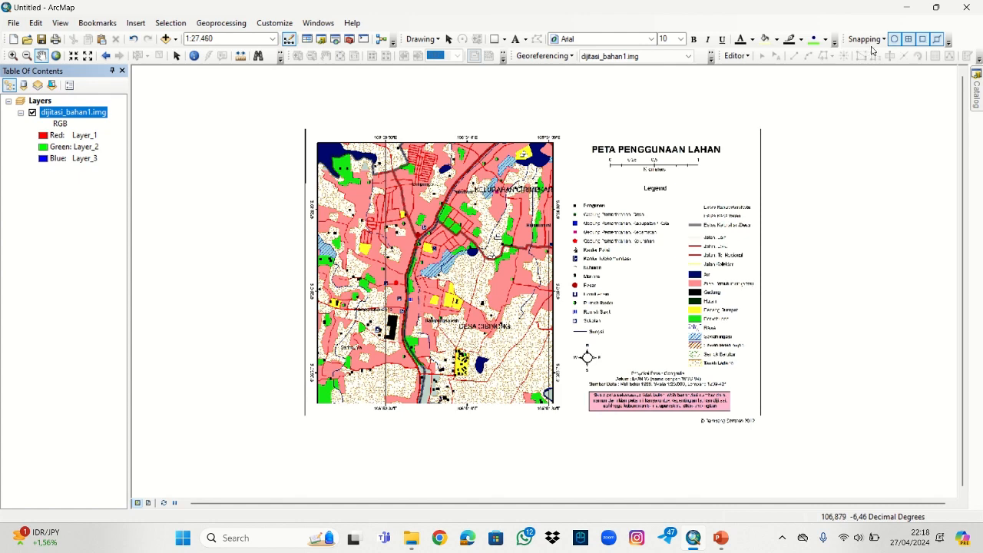
pyautogui.rightClick(969, 40)
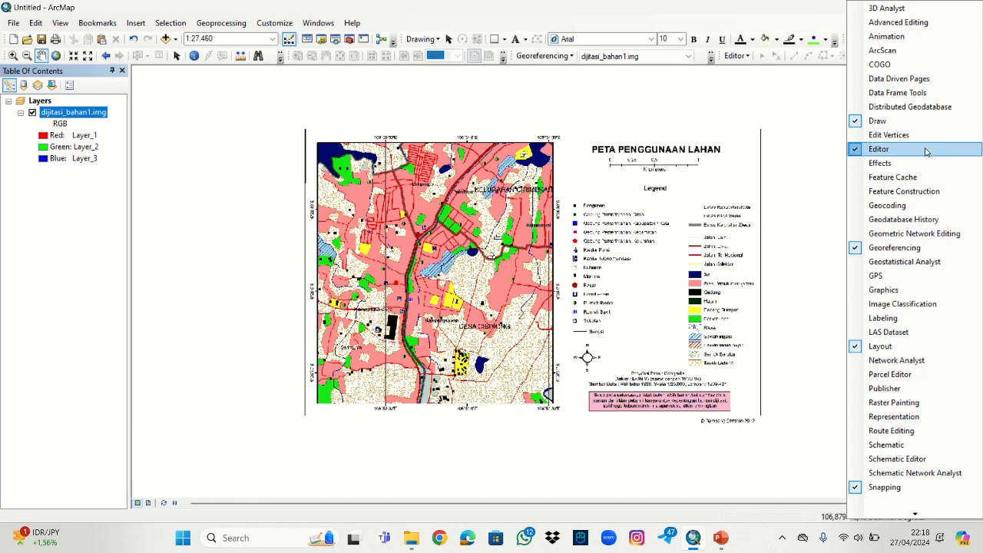
pyautogui.click(827, 164)
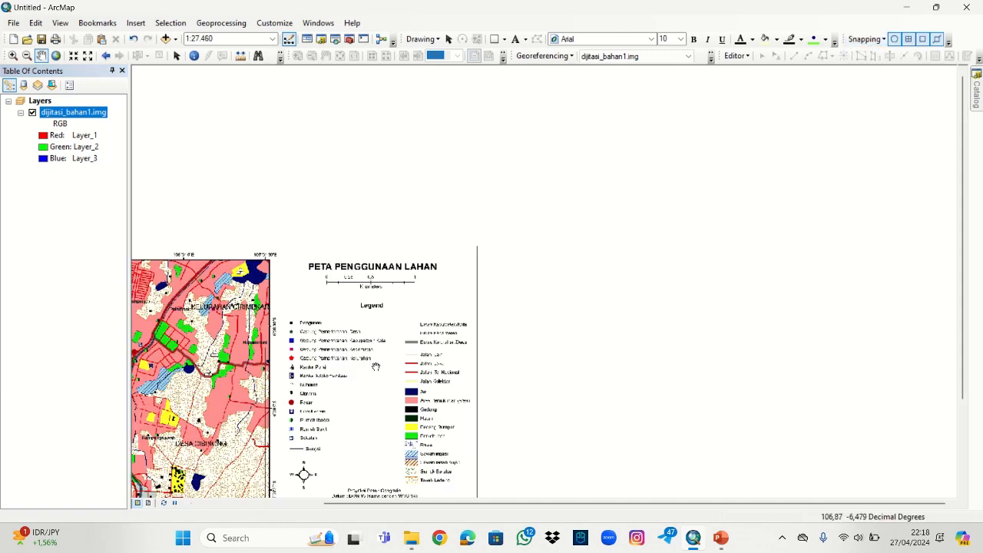
# Step: Examine the legend of the land use map to see which point, line and area features it contains
pyautogui.moveTo(331, 401); pyautogui.dragTo(598, 297)
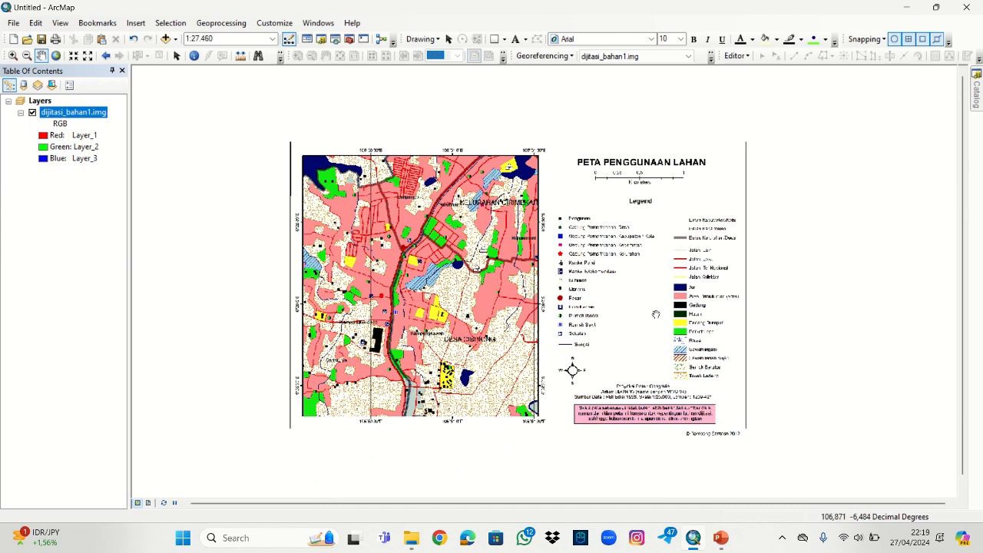
pyautogui.scroll(-2, 656, 286)
pyautogui.scroll(-3, 655, 285)
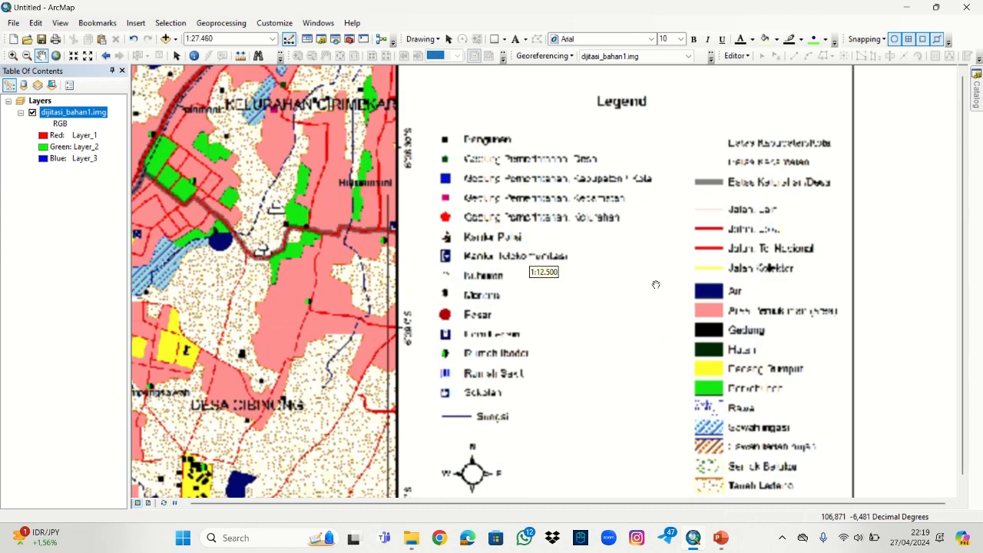
pyautogui.scroll(1, 656, 284)
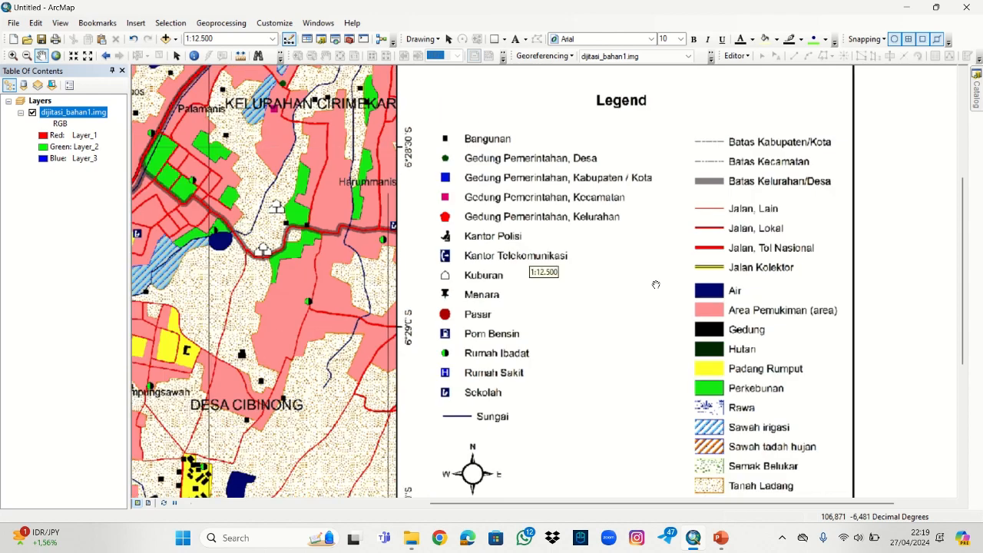
pyautogui.moveTo(668, 264); pyautogui.dragTo(631, 258)
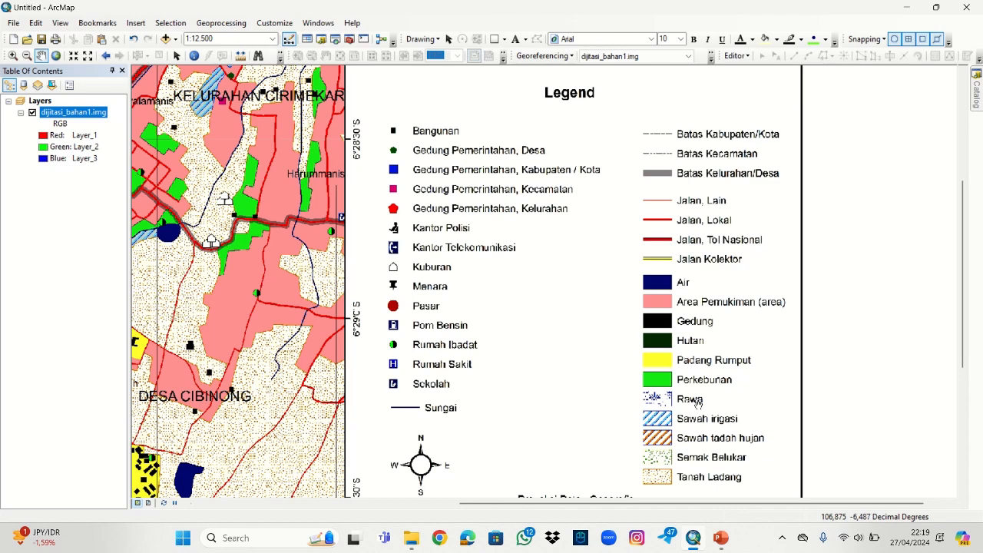
pyautogui.moveTo(630, 358); pyautogui.dragTo(628, 356)
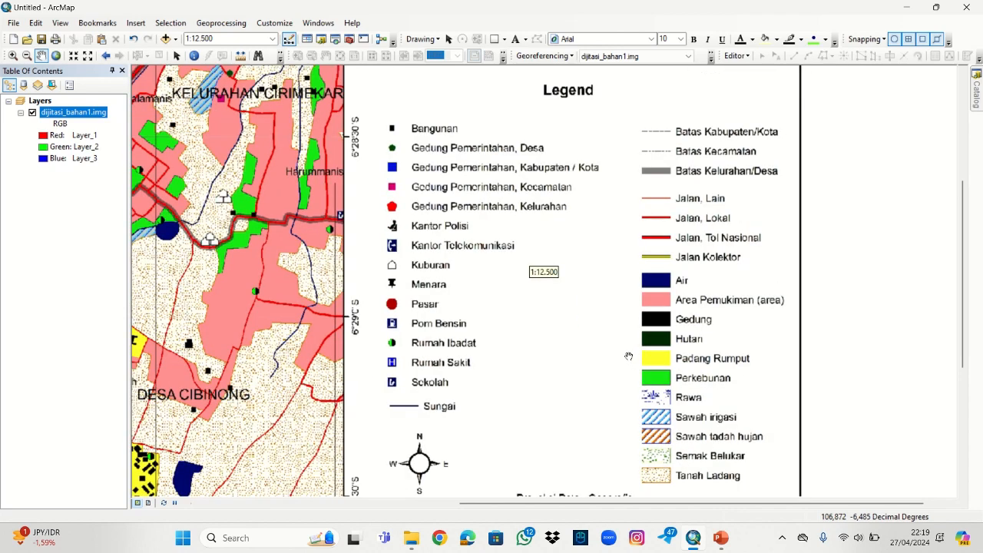
# Step: Start a new shapefile in the Praktik arc folder, named POI, with Point as feature type
pyautogui.moveTo(978, 102)
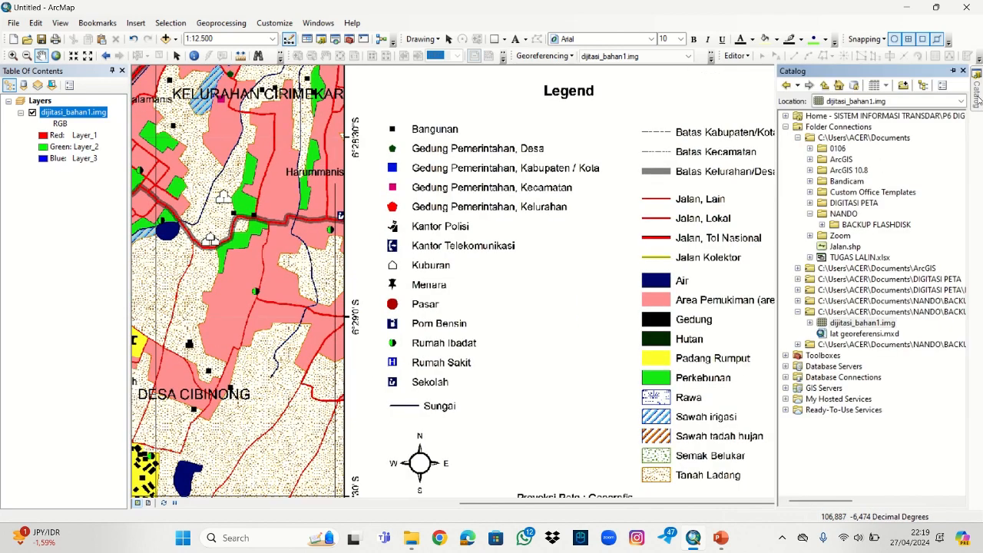
pyautogui.click(799, 313)
pyautogui.click(798, 323)
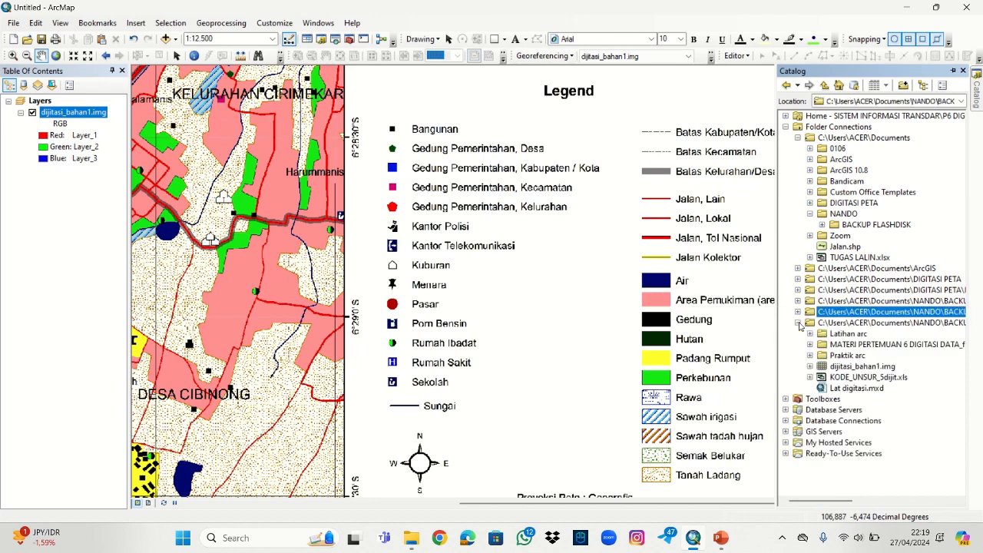
pyautogui.rightClick(845, 358)
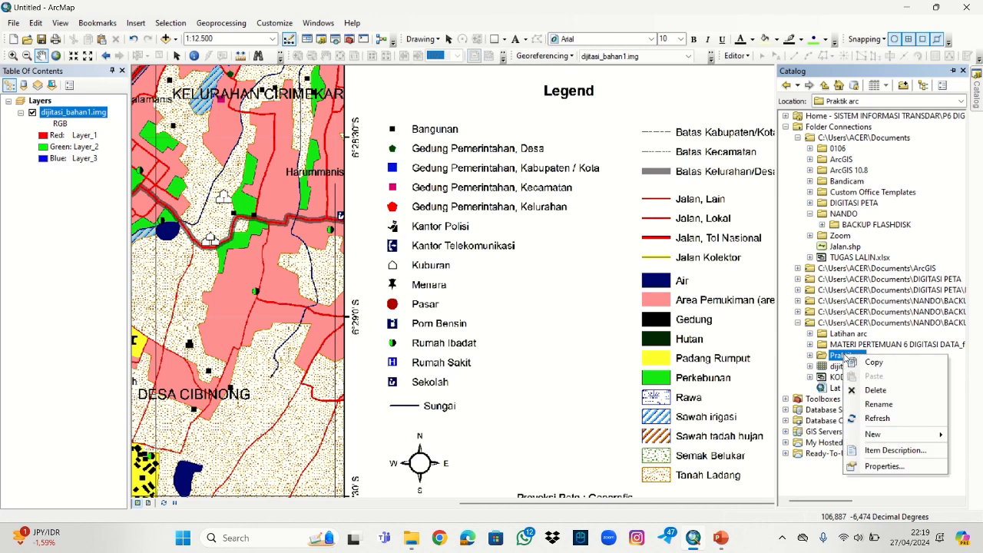
pyautogui.moveTo(890, 436)
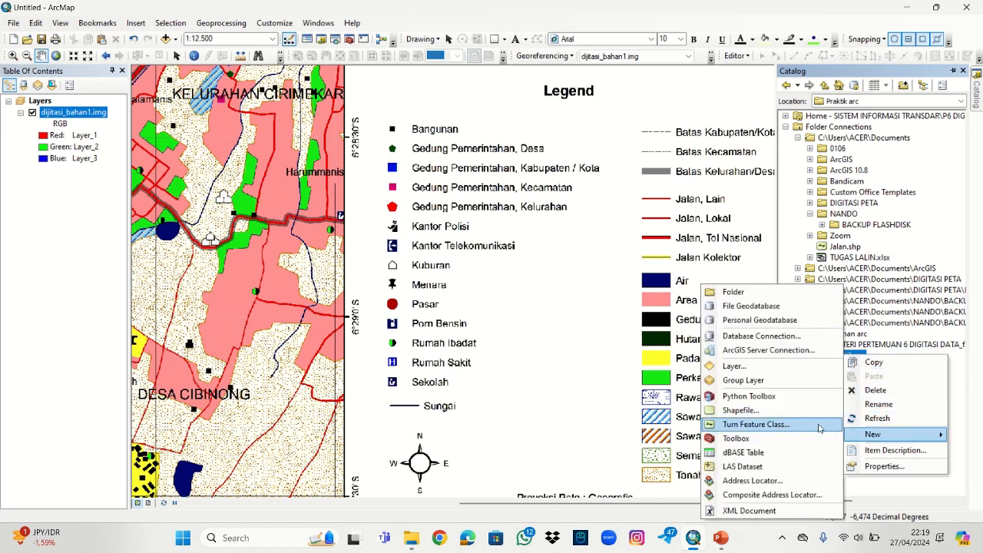
pyautogui.click(786, 413)
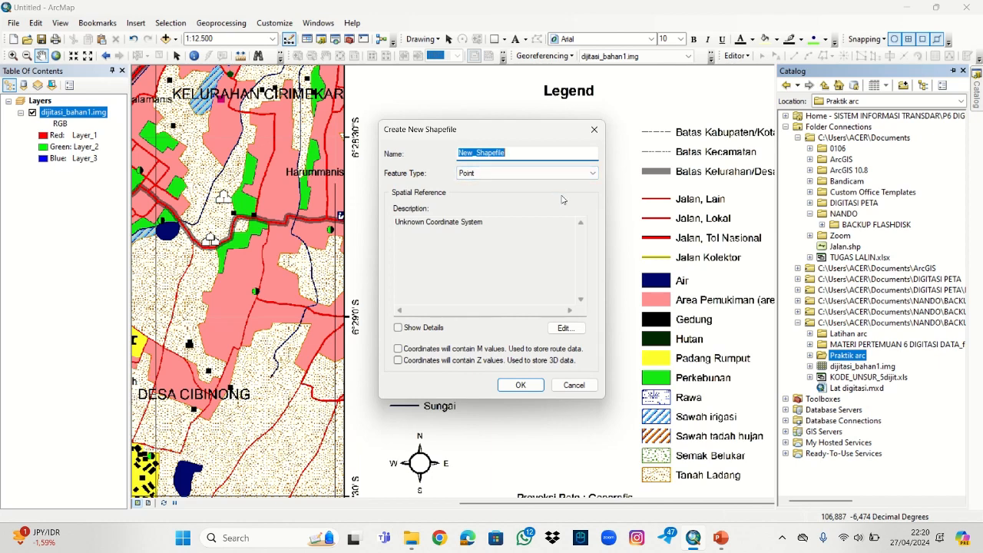
pyautogui.write('POI')
pyautogui.click(540, 176)
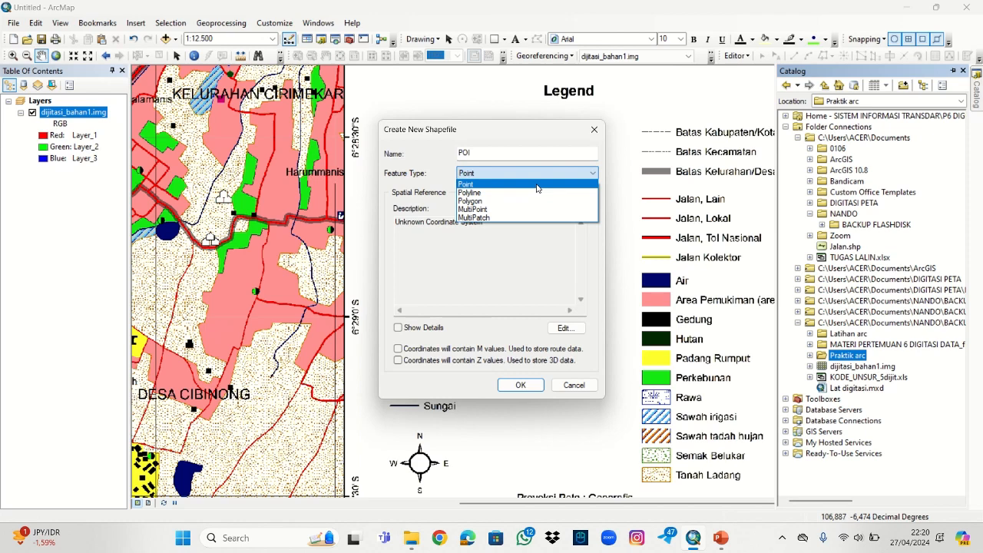
pyautogui.click(519, 185)
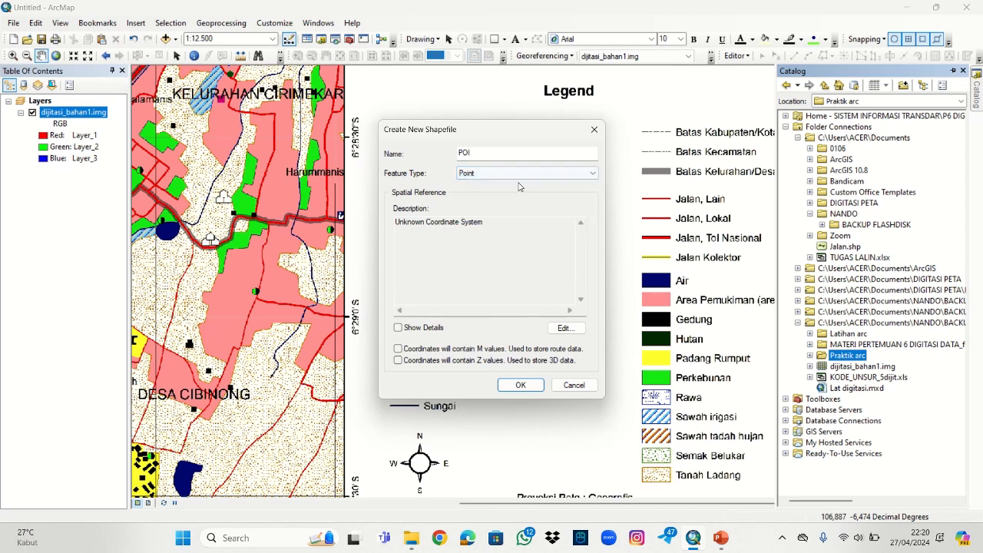
# Step: Assign the geographic coordinate system WGS 1984 to the POI shapefile and create it
pyautogui.click(572, 328)
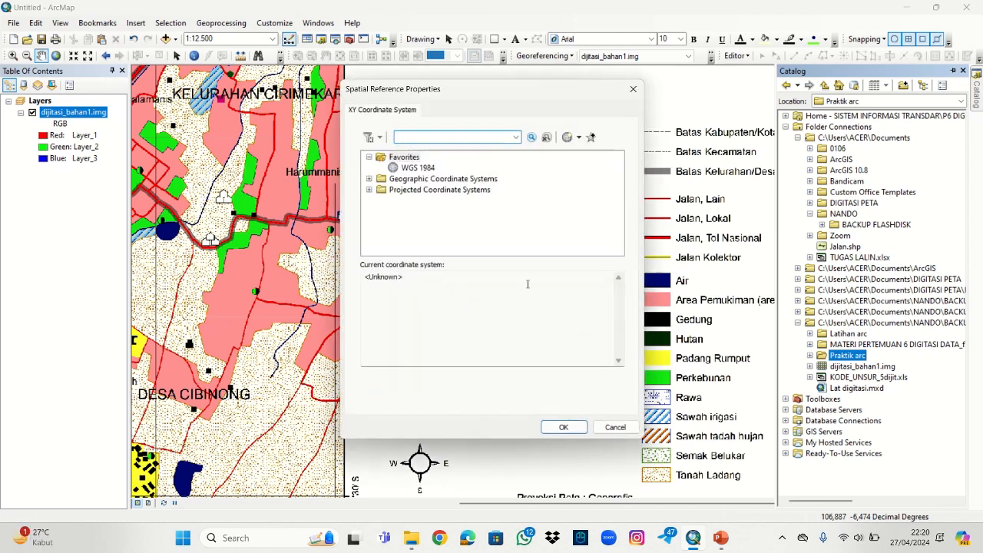
pyautogui.click(413, 168)
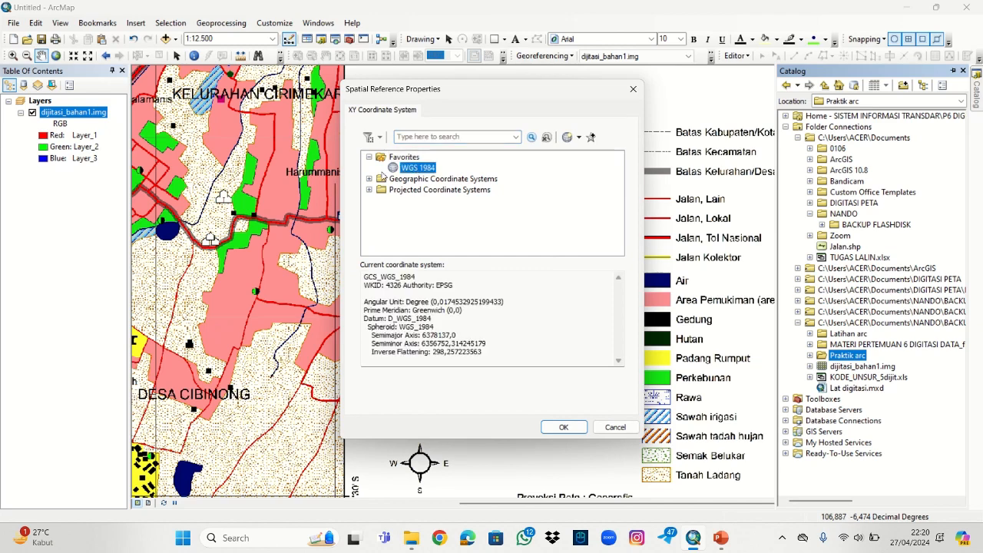
pyautogui.click(369, 178)
pyautogui.scroll(-3, 463, 230)
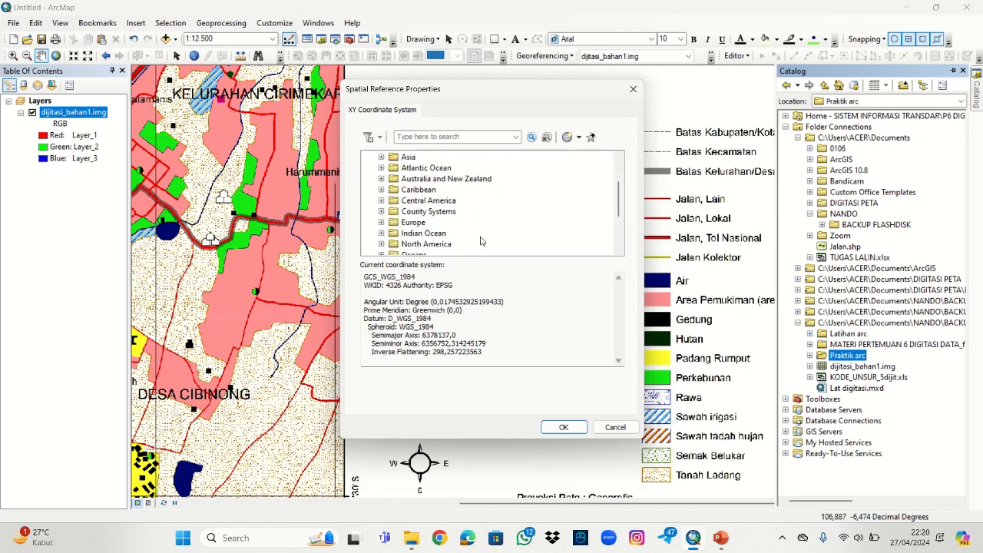
pyautogui.click(381, 234)
pyautogui.scroll(-8, 430, 223)
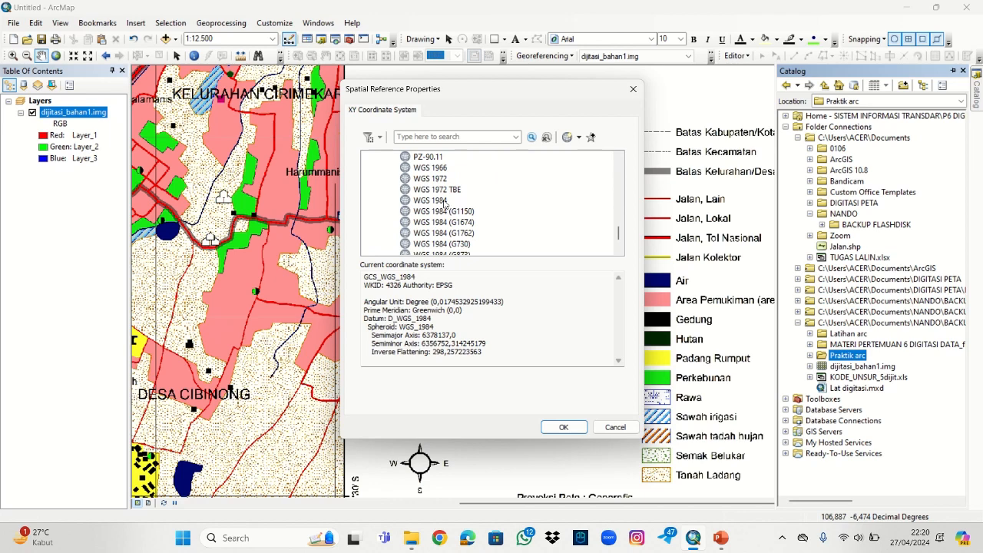
pyautogui.click(431, 201)
pyautogui.click(572, 430)
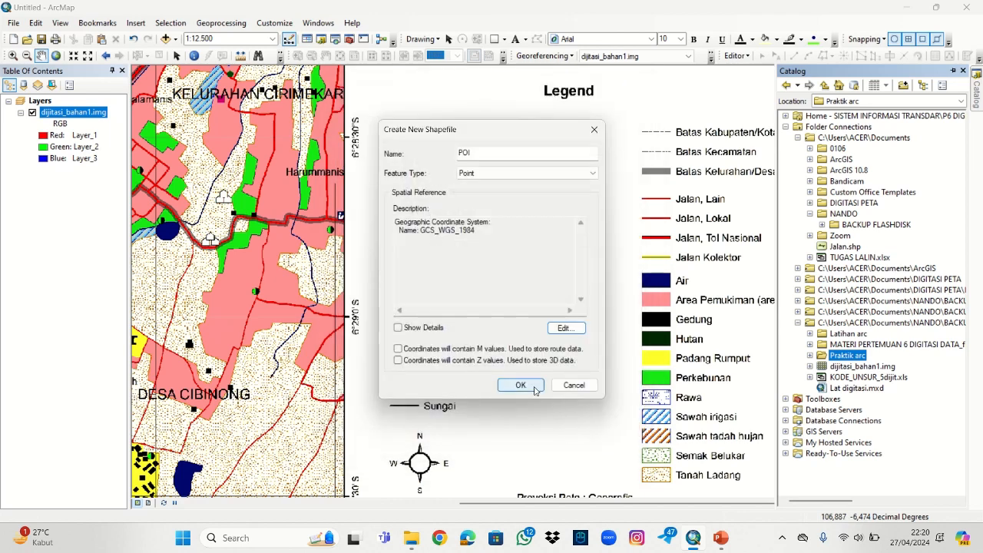
pyautogui.click(519, 384)
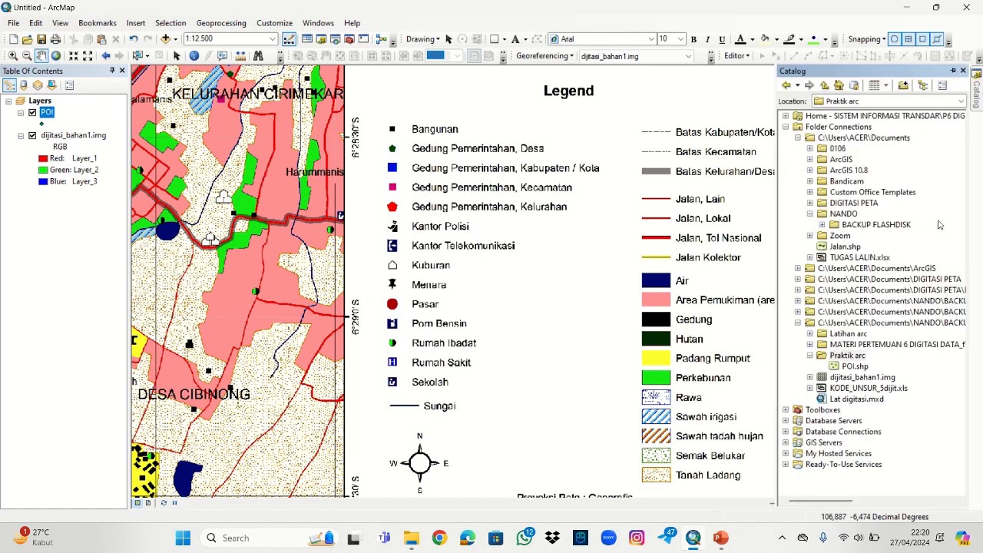
# Step: Start another shapefile in the Praktik arc folder, named Sungai, with Polyline as feature type
pyautogui.rightClick(848, 356)
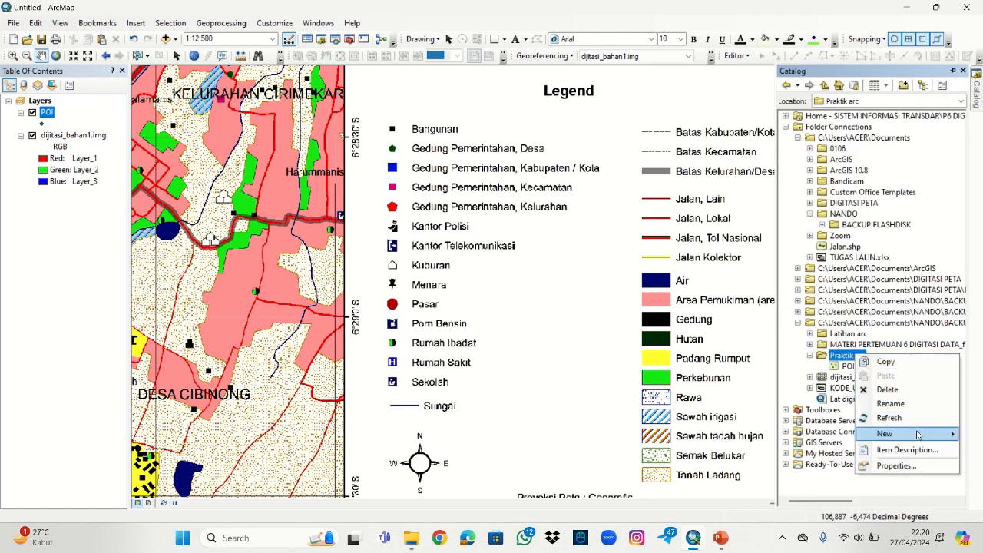
pyautogui.moveTo(890, 435)
pyautogui.click(780, 410)
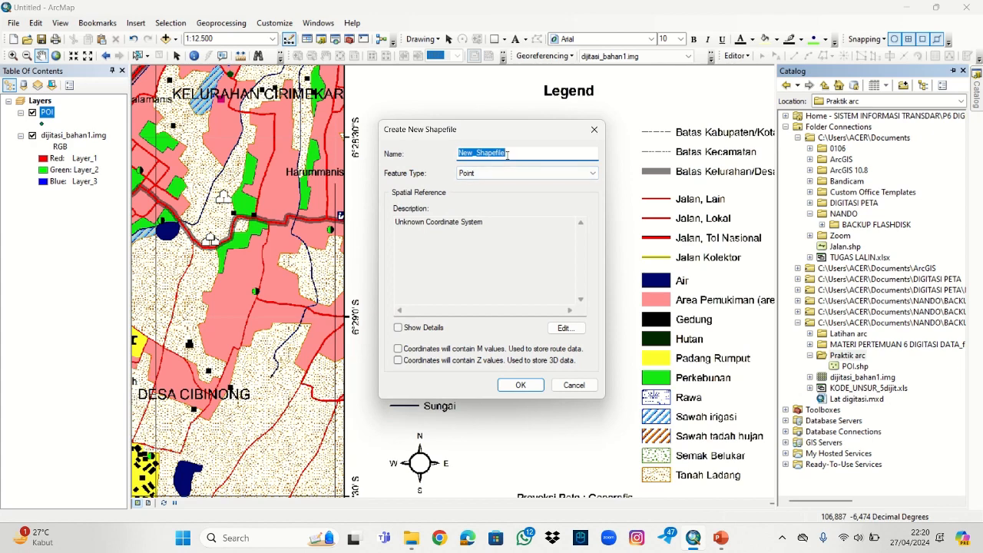
pyautogui.write('Sungai')
pyautogui.click(495, 173)
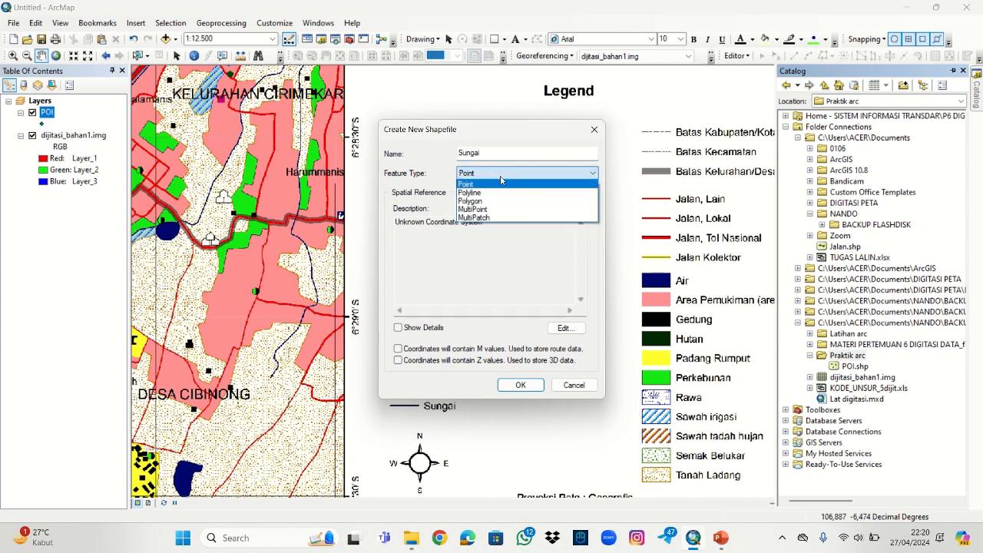
pyautogui.click(499, 192)
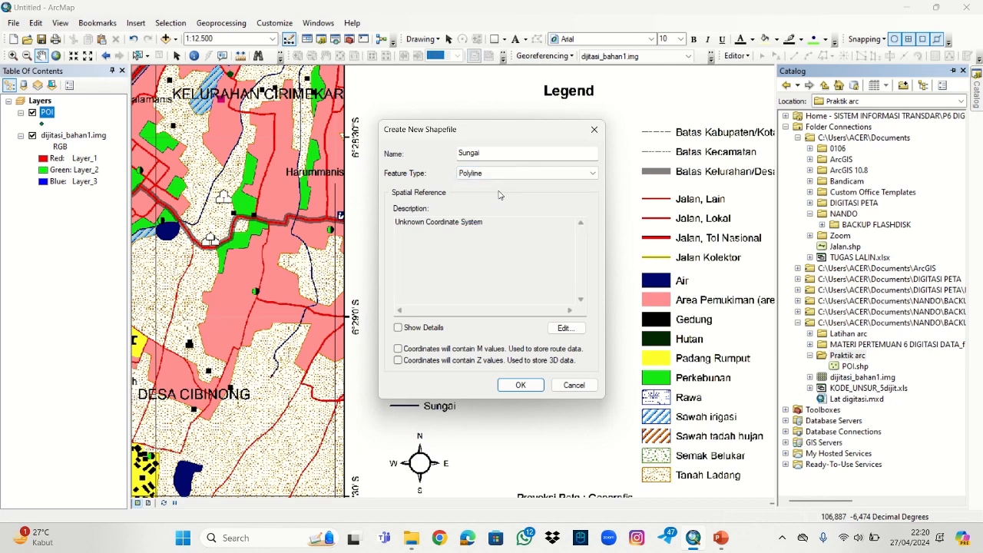
# Step: Give the Sungai shapefile the WGS 1984 coordinate system and create it
pyautogui.click(565, 328)
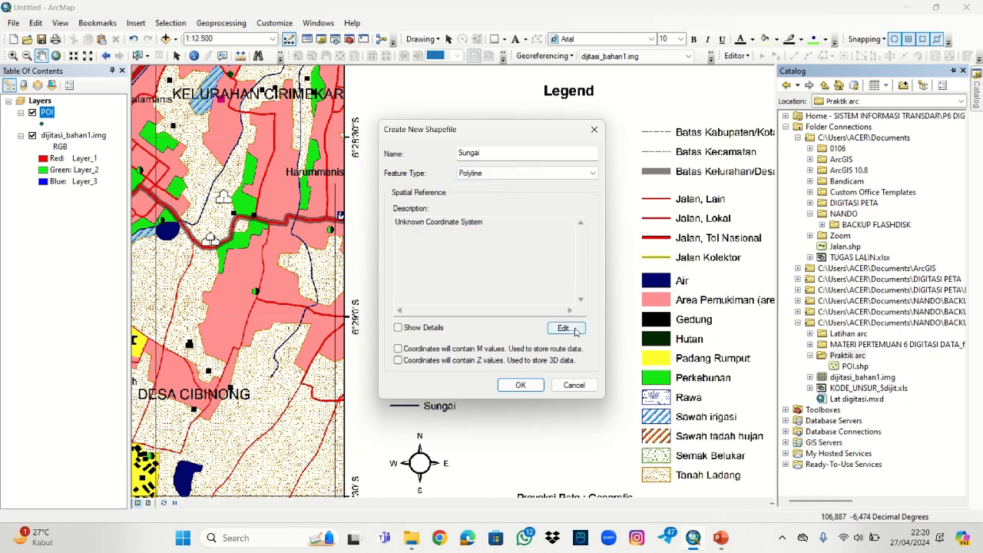
pyautogui.click(417, 168)
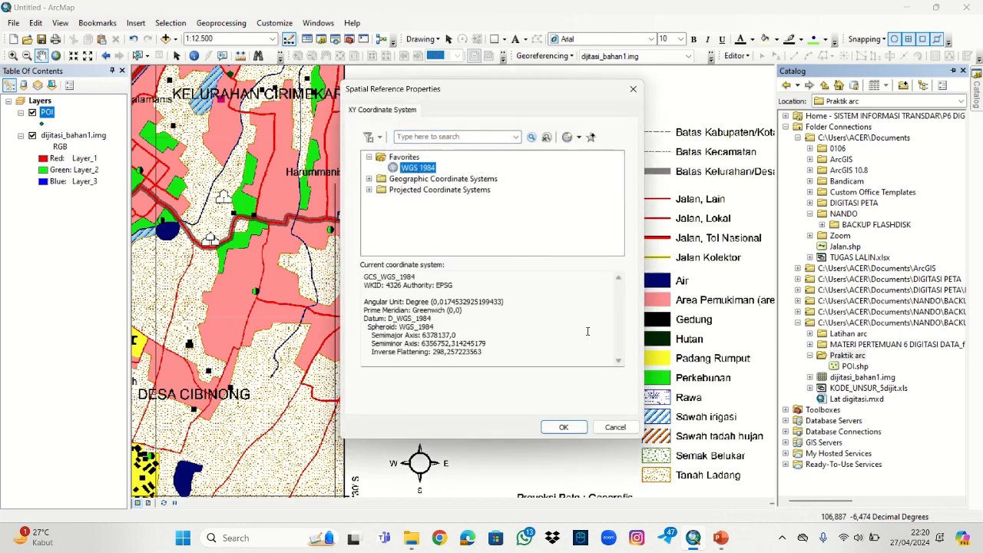
pyautogui.click(578, 430)
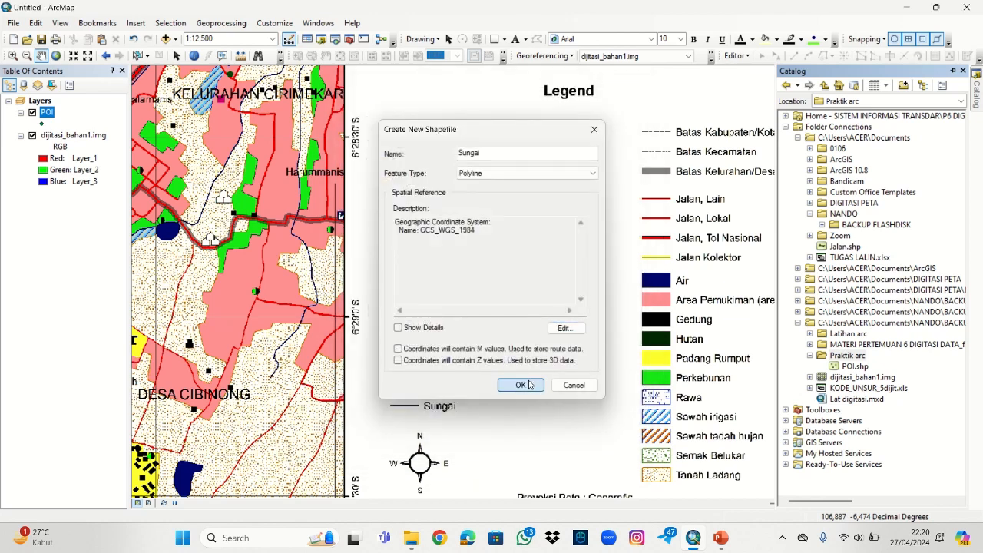
pyautogui.click(577, 384)
# Step: Start a new shapefile in the Praktik arc folder, named Jalan, with Polyline as feature type
pyautogui.rightClick(858, 360)
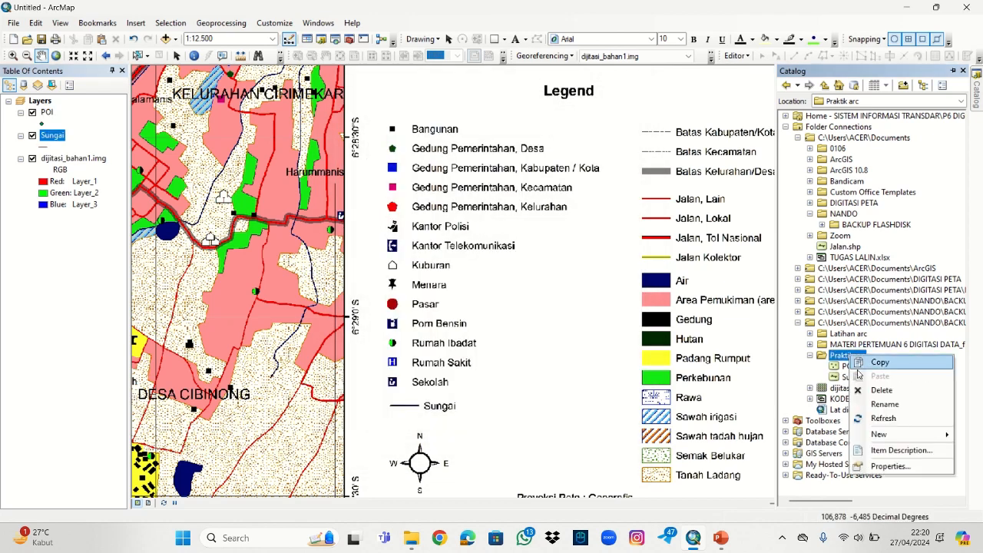
pyautogui.moveTo(902, 436)
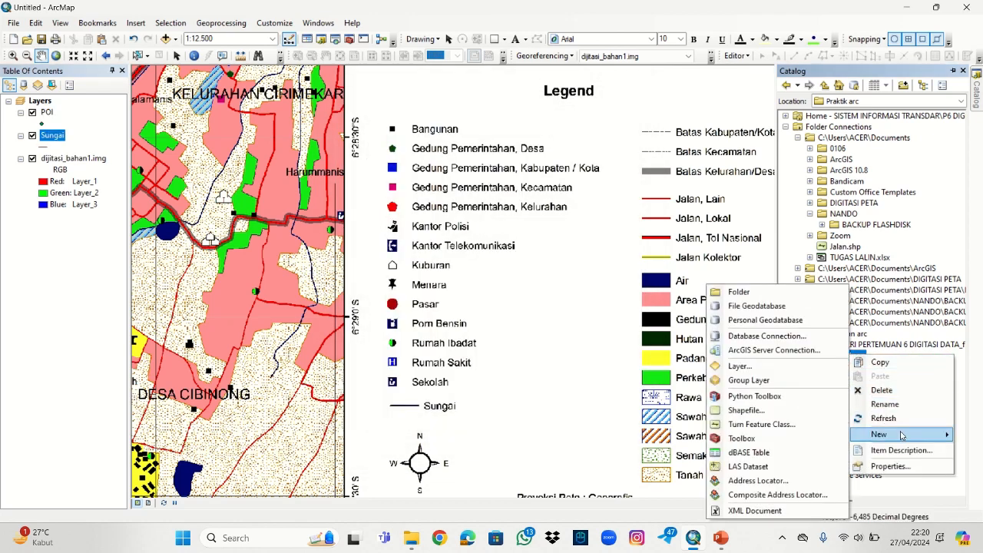
pyautogui.click(766, 410)
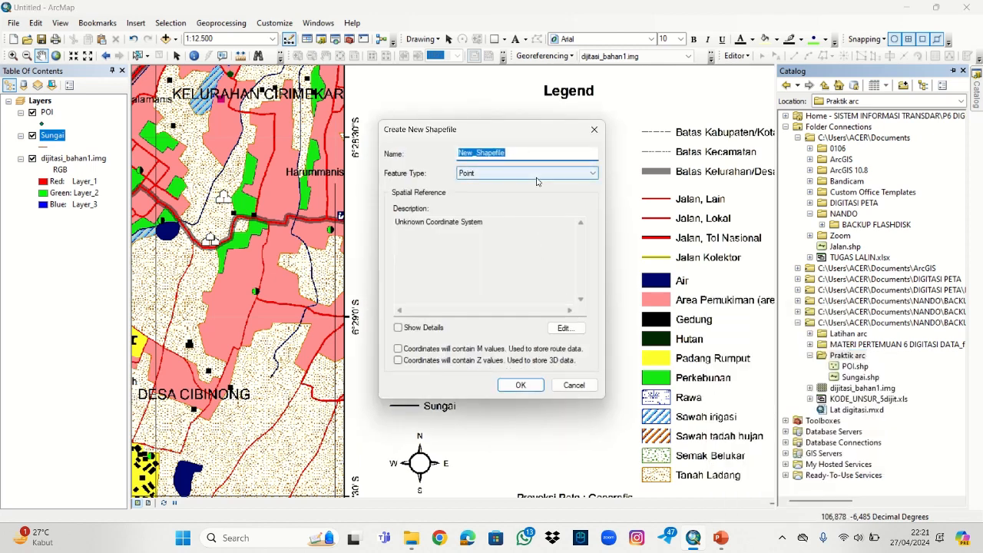
pyautogui.write('Jalan')
pyautogui.click(547, 174)
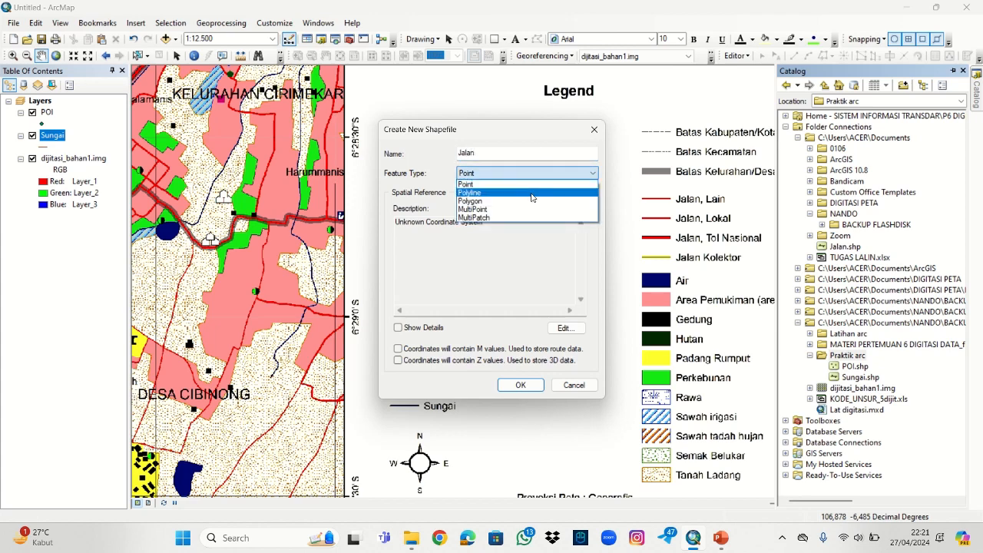
pyautogui.click(530, 197)
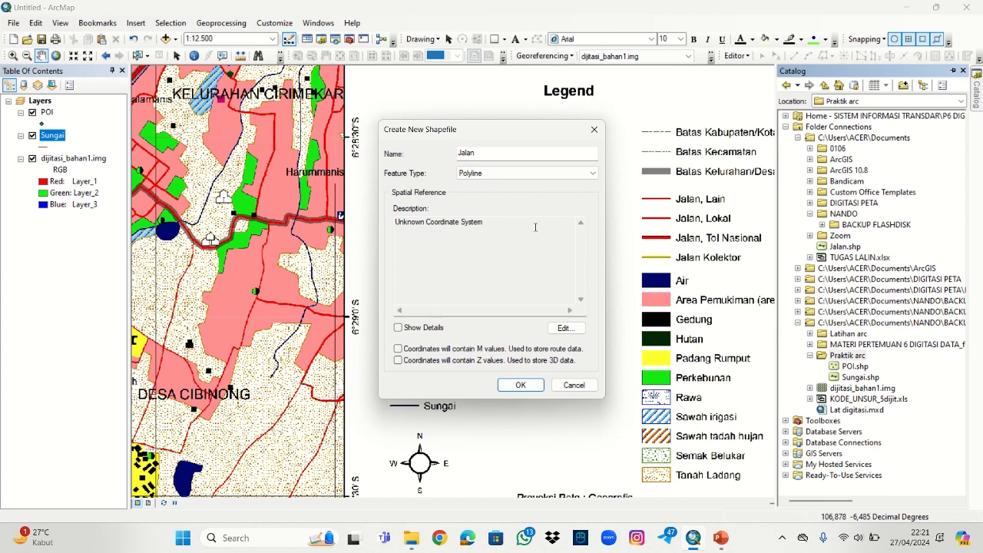
# Step: Assign the WGS 1984 coordinate system to the Jalan shapefile and create it
pyautogui.click(565, 328)
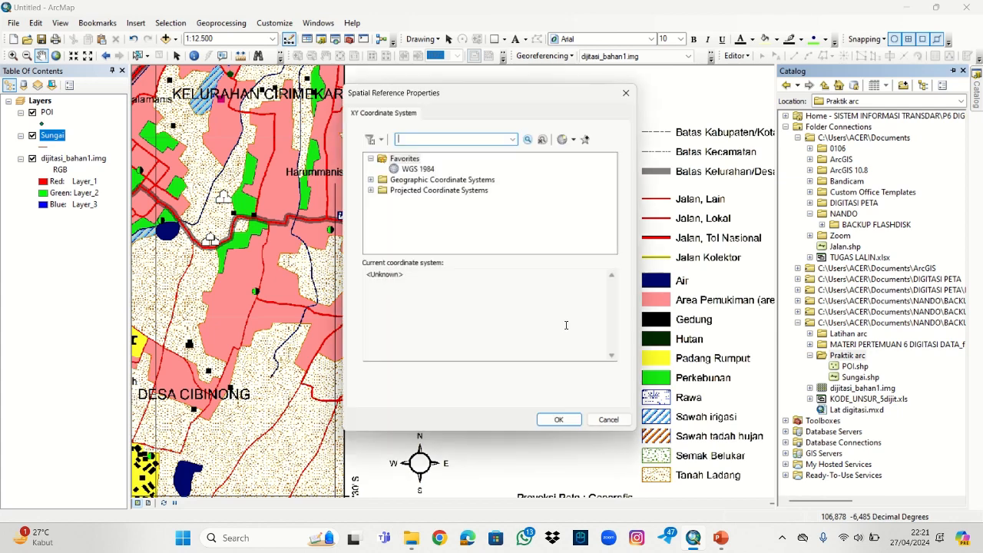
pyautogui.click(416, 167)
pyautogui.click(563, 427)
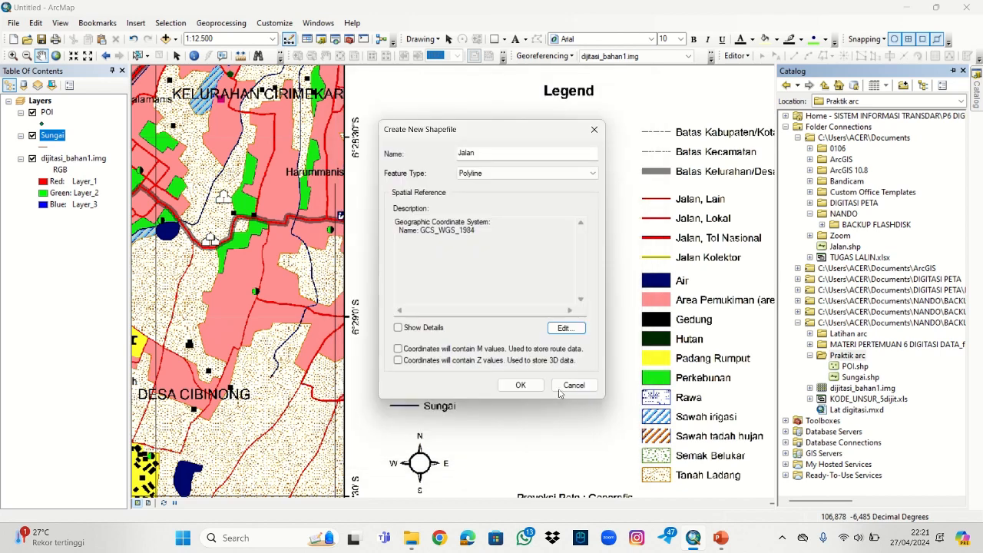
pyautogui.click(538, 385)
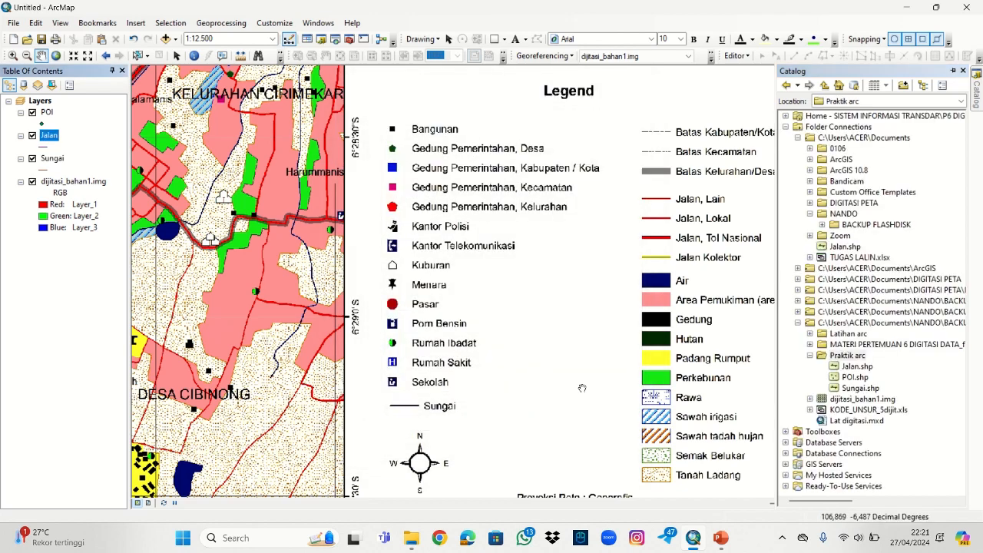
# Step: Start a new shapefile in the Praktik arc folder, named Garis Batas, with Polyline as feature type
pyautogui.rightClick(849, 358)
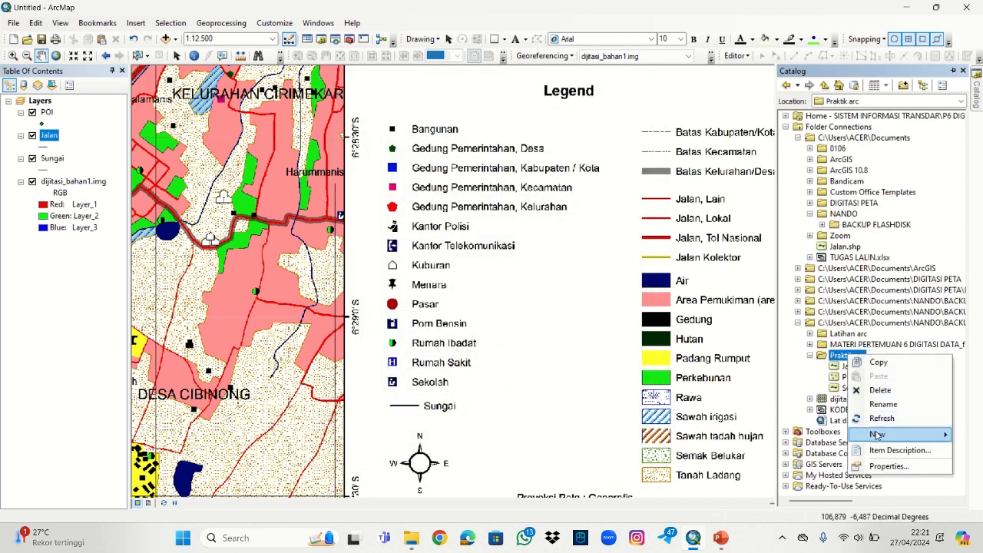
pyautogui.moveTo(876, 435)
pyautogui.click(757, 414)
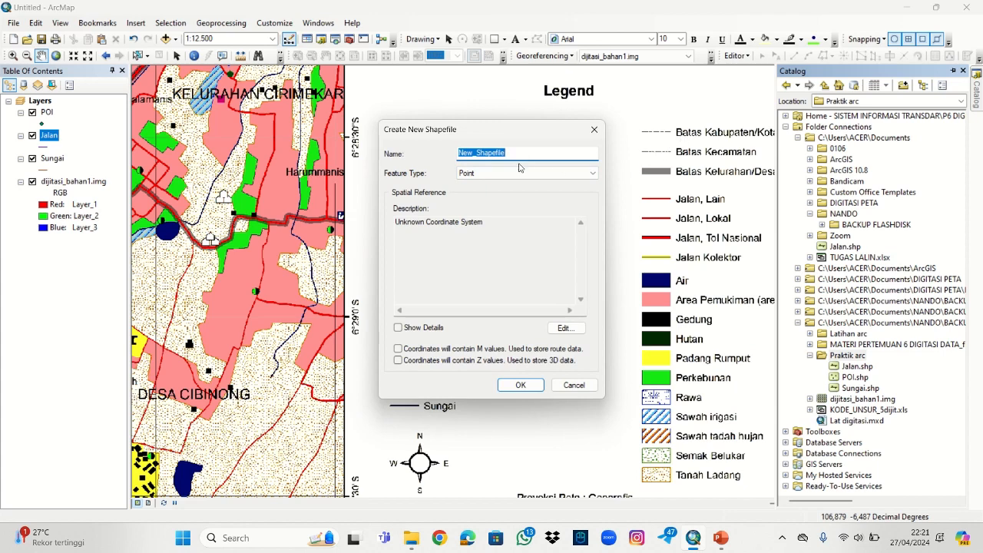
pyautogui.write('Garis Batas')
pyautogui.click(571, 173)
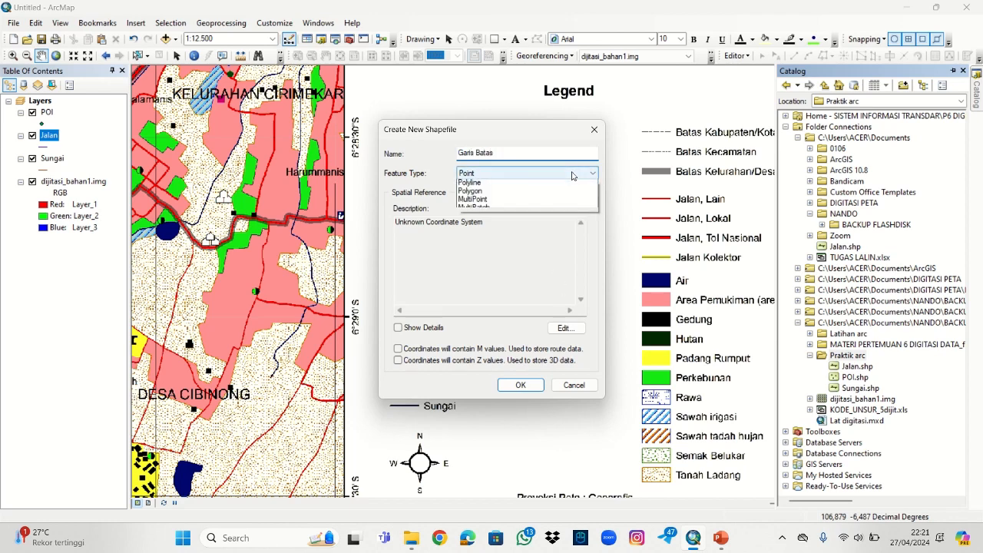
pyautogui.click(532, 193)
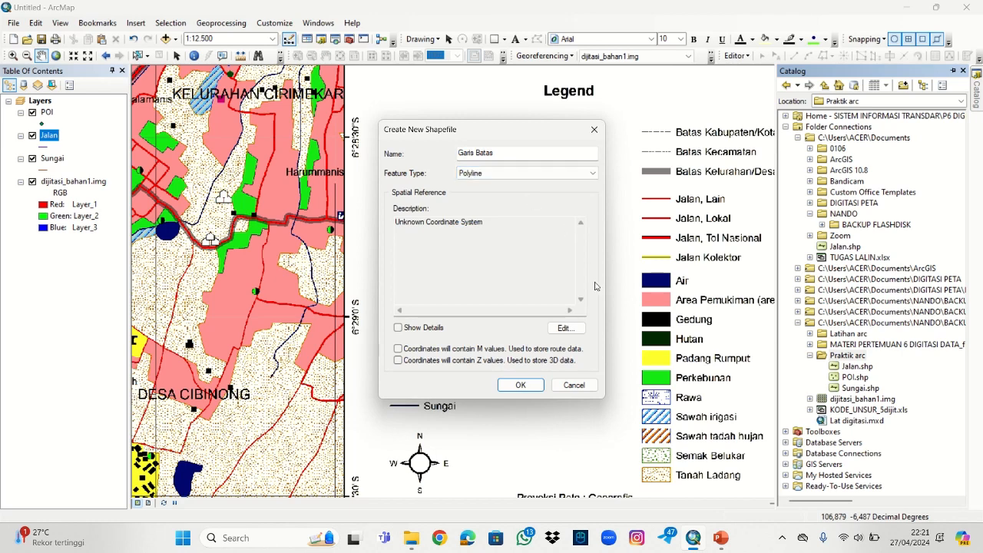
# Step: Assign the WGS 1984 coordinate system to the Garis Batas shapefile and create it
pyautogui.click(570, 332)
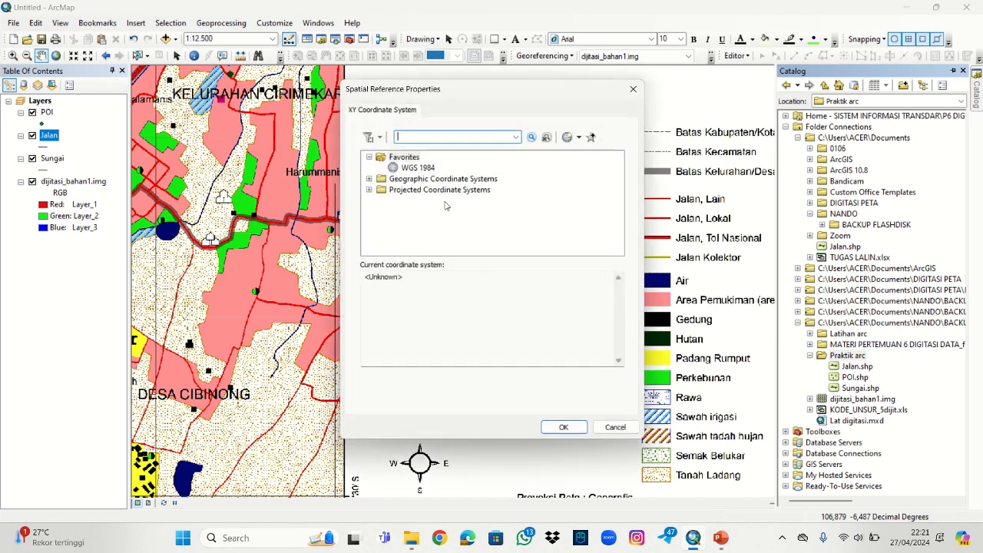
pyautogui.click(420, 167)
pyautogui.click(563, 426)
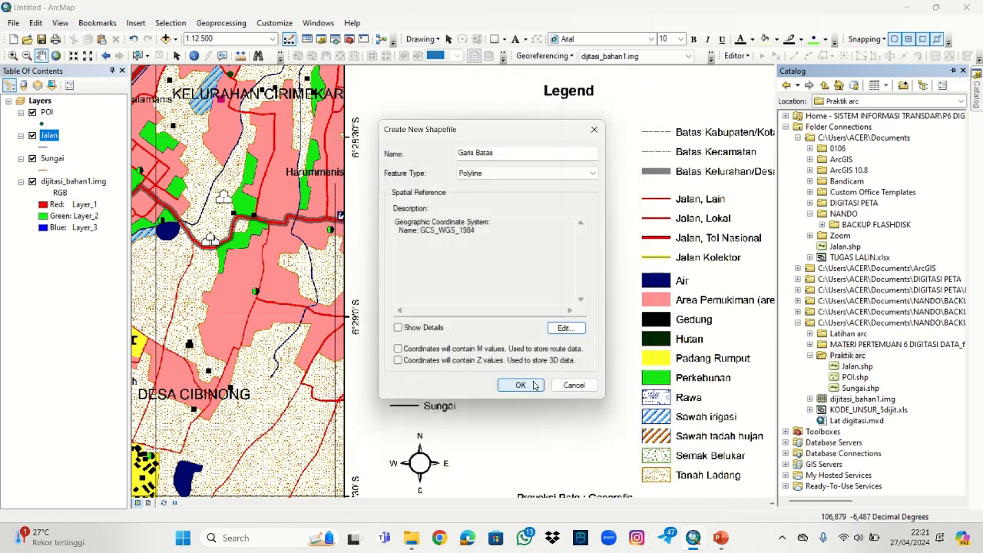
pyautogui.click(520, 384)
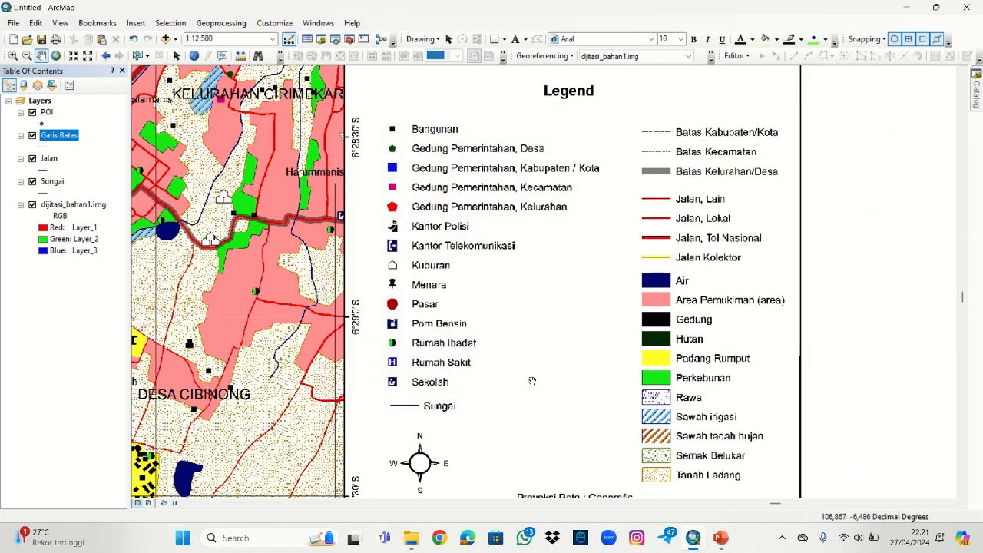
# Step: Start a new shapefile in the Praktik arc folder, named Tata Guna Lahan, with Polygon as feature type
pyautogui.moveTo(974, 106)
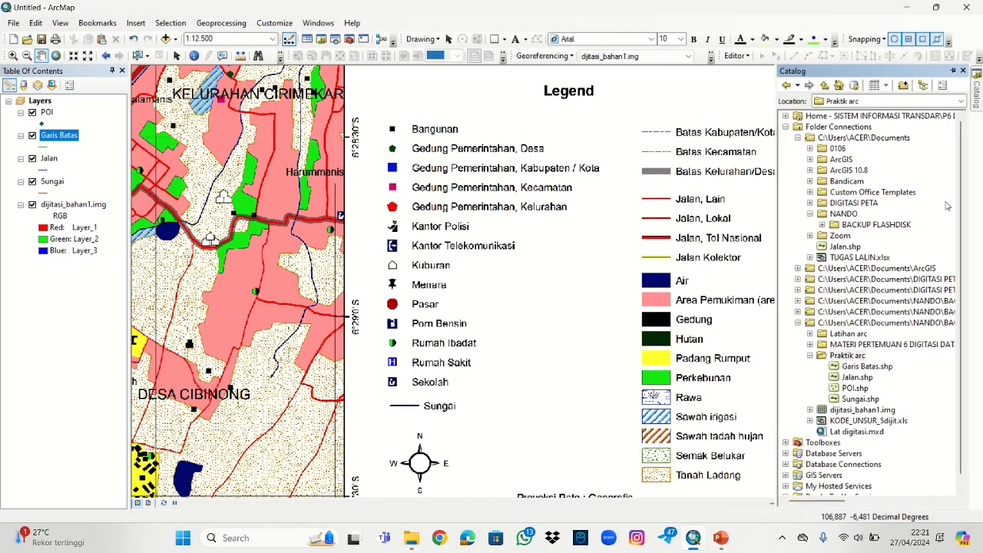
pyautogui.rightClick(848, 356)
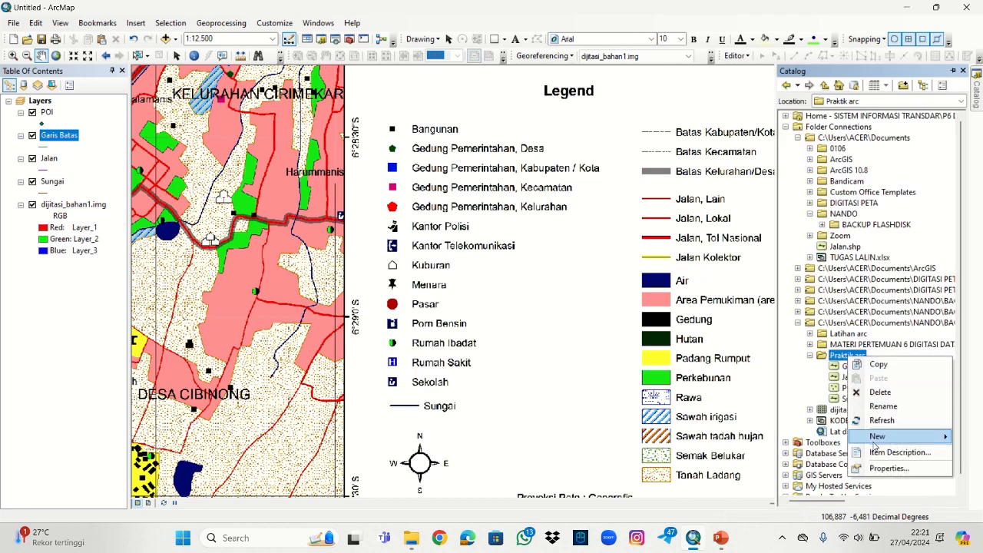
pyautogui.moveTo(879, 435)
pyautogui.click(773, 411)
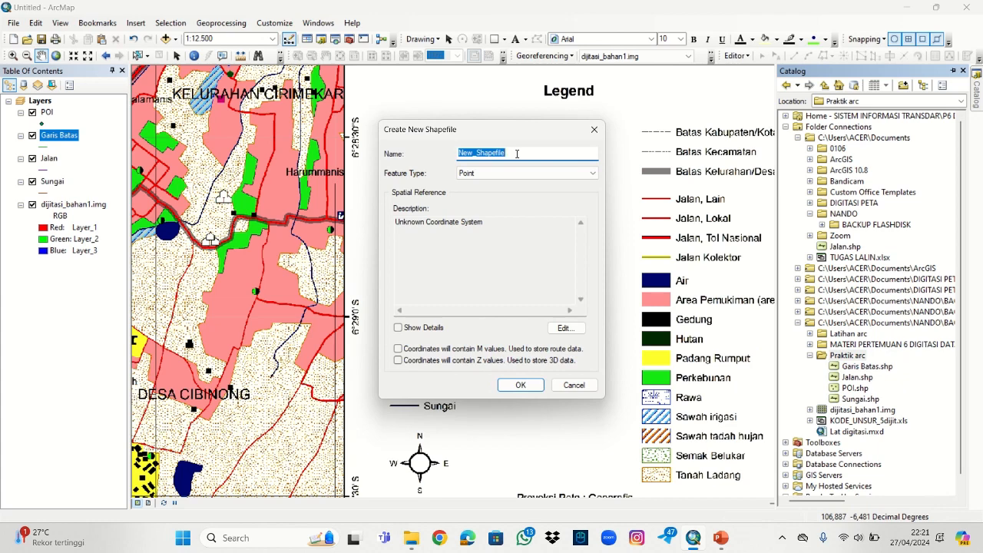
pyautogui.write('Tata Guna Lahan')
pyautogui.click(511, 176)
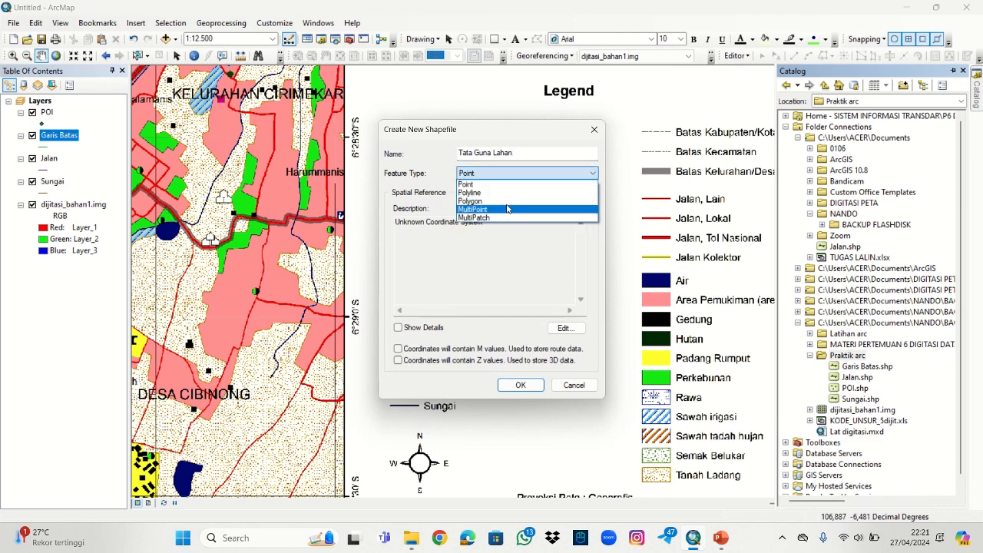
pyautogui.click(505, 201)
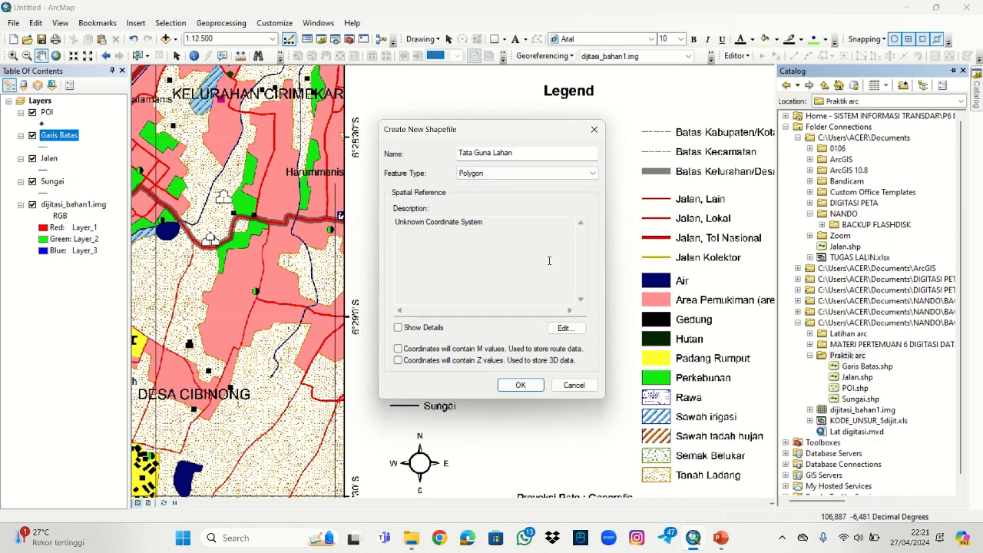
# Step: Assign the WGS 1984 coordinate system to the Tata Guna Lahan shapefile and create it
pyautogui.click(565, 327)
pyautogui.click(436, 167)
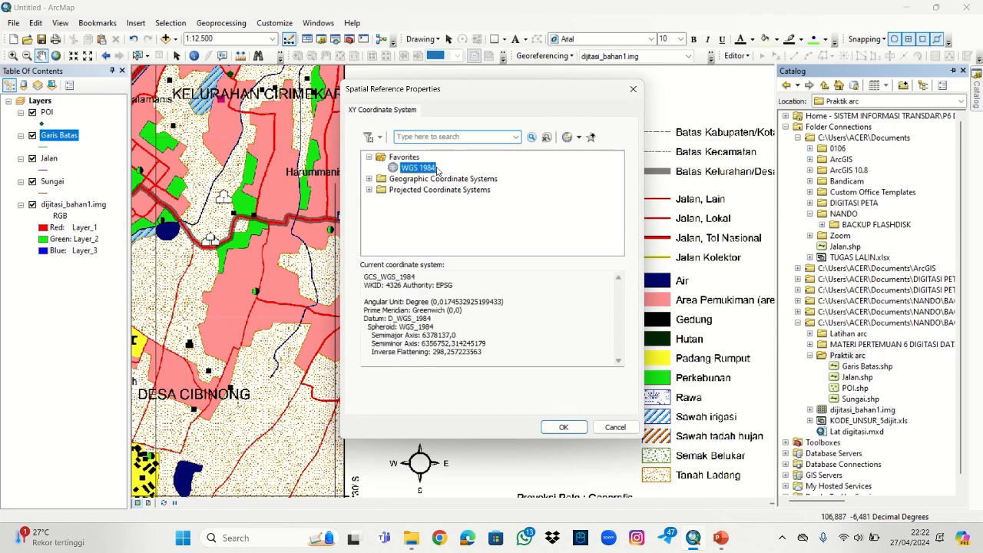
pyautogui.click(568, 429)
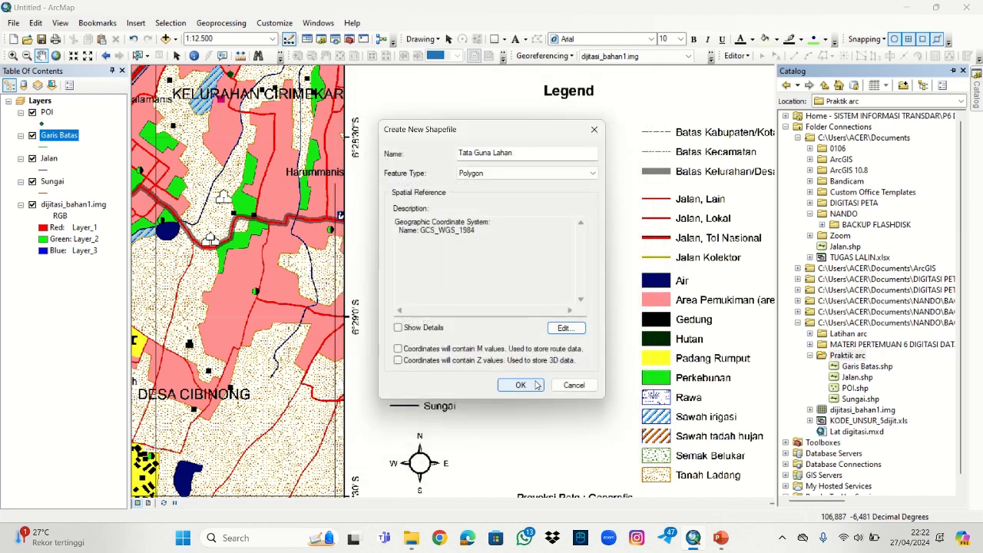
pyautogui.click(535, 384)
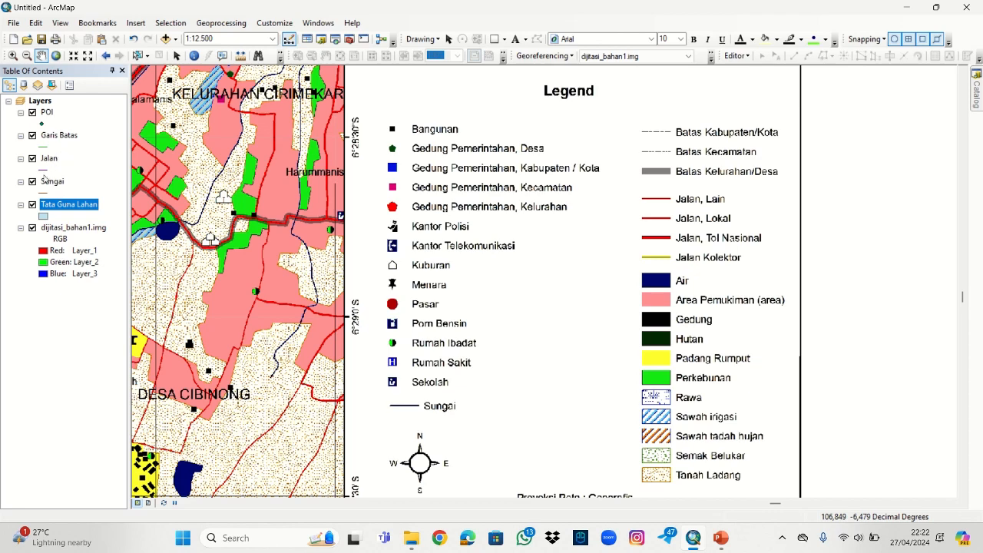
# Step: Add a Text field named Keterangan to the POI layer's attribute table and close the table
pyautogui.rightClick(47, 113)
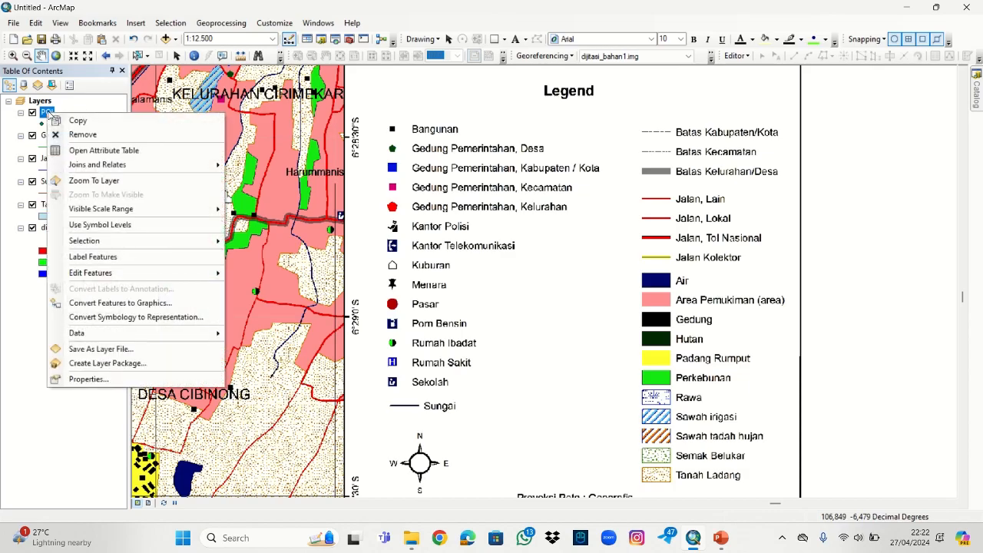
pyautogui.click(75, 150)
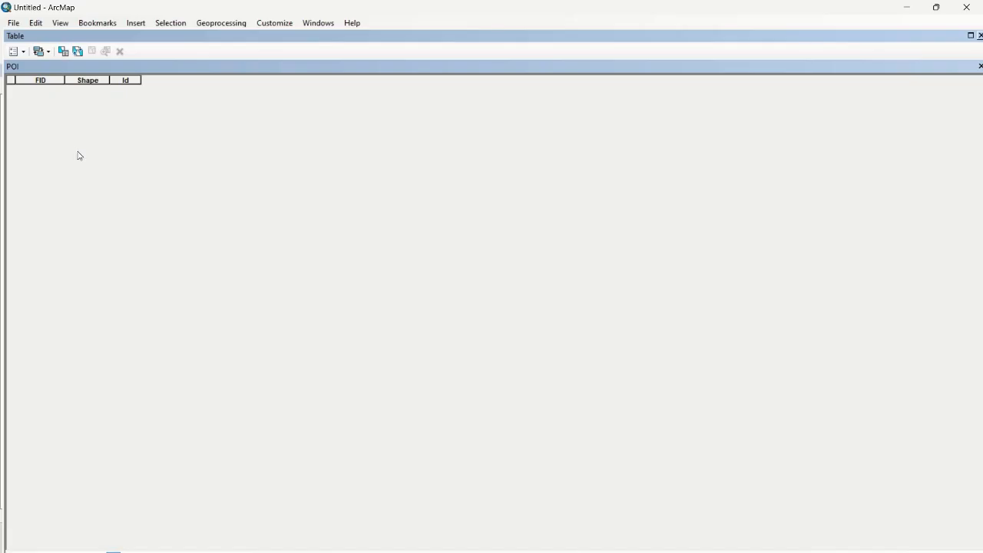
pyautogui.click(23, 51)
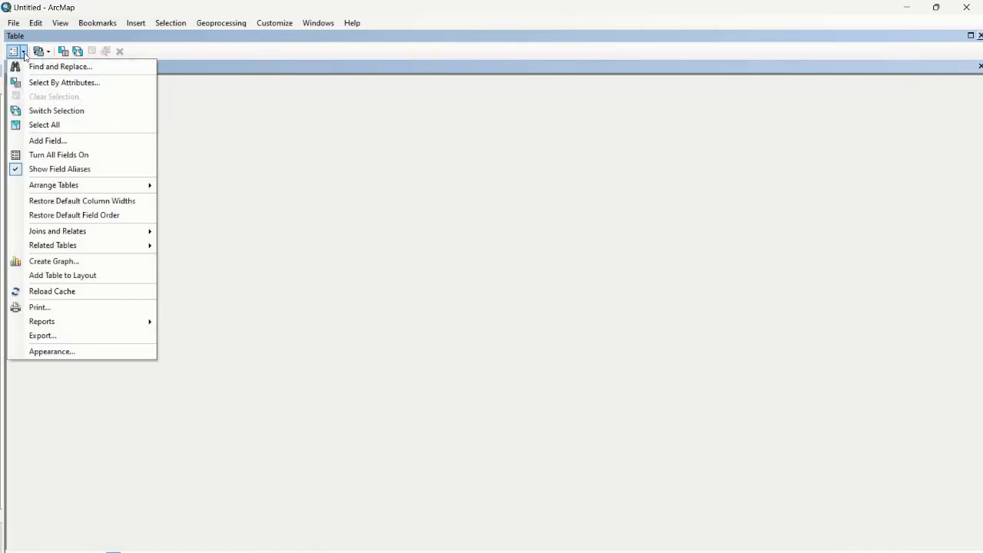
pyautogui.click(50, 142)
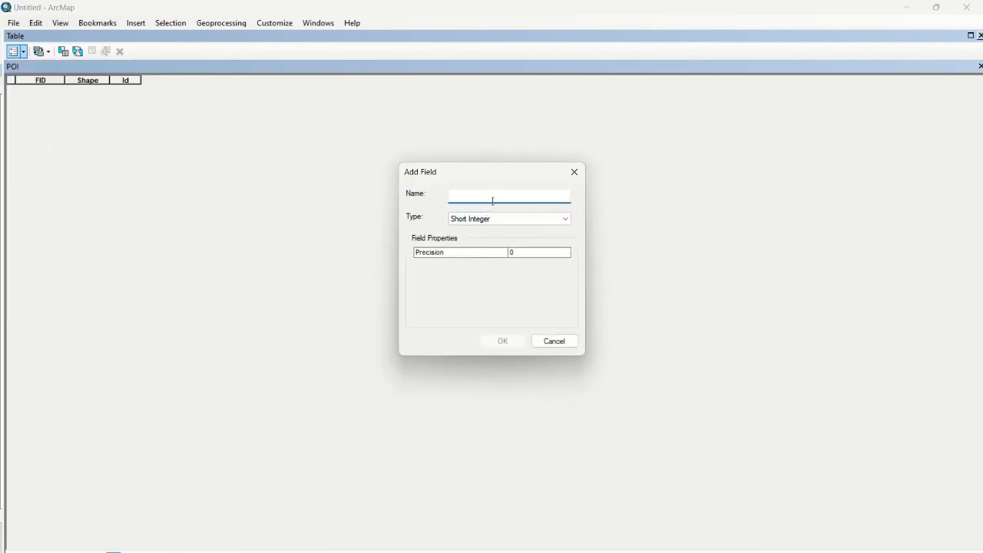
pyautogui.write('Kel')
pyautogui.click(519, 220)
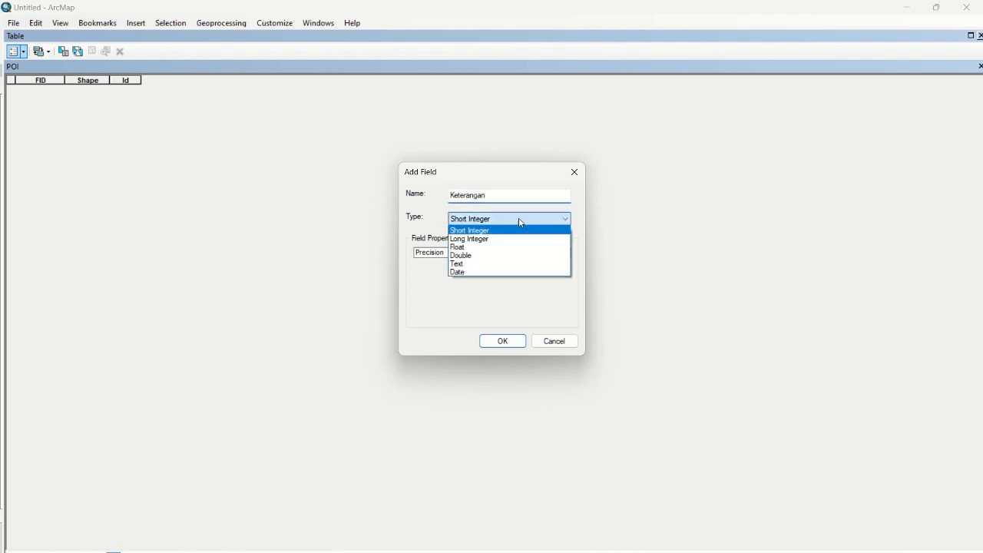
pyautogui.click(494, 266)
pyautogui.click(507, 340)
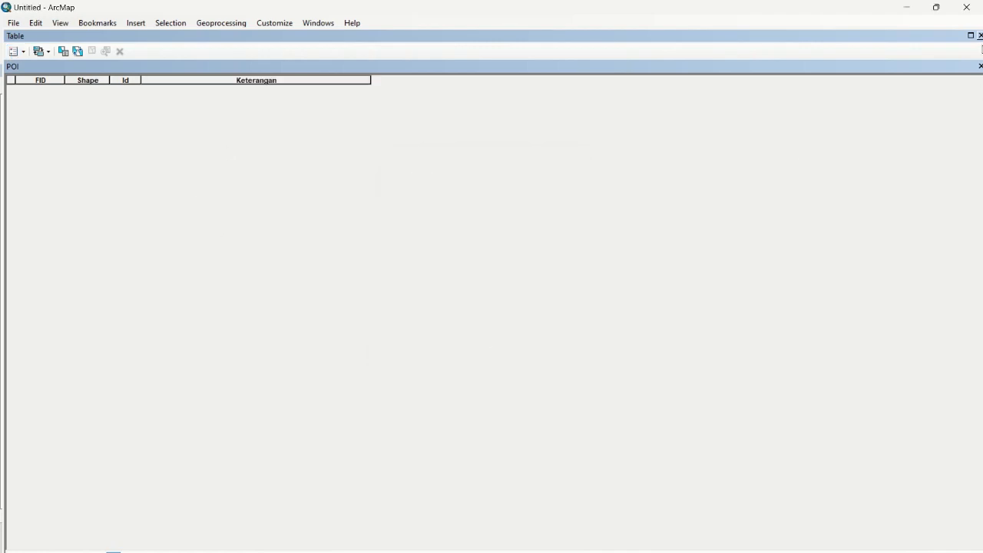
pyautogui.click(979, 37)
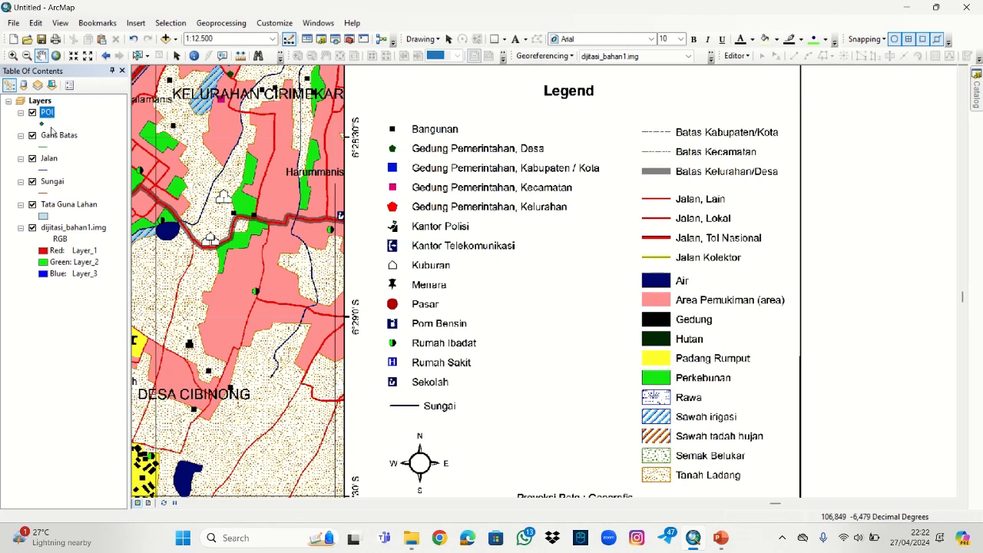
# Step: Add a Text field named Keterangan with length 50 to the Garis Batas layer's attribute table and close the table
pyautogui.click(54, 136)
pyautogui.rightClick(55, 135)
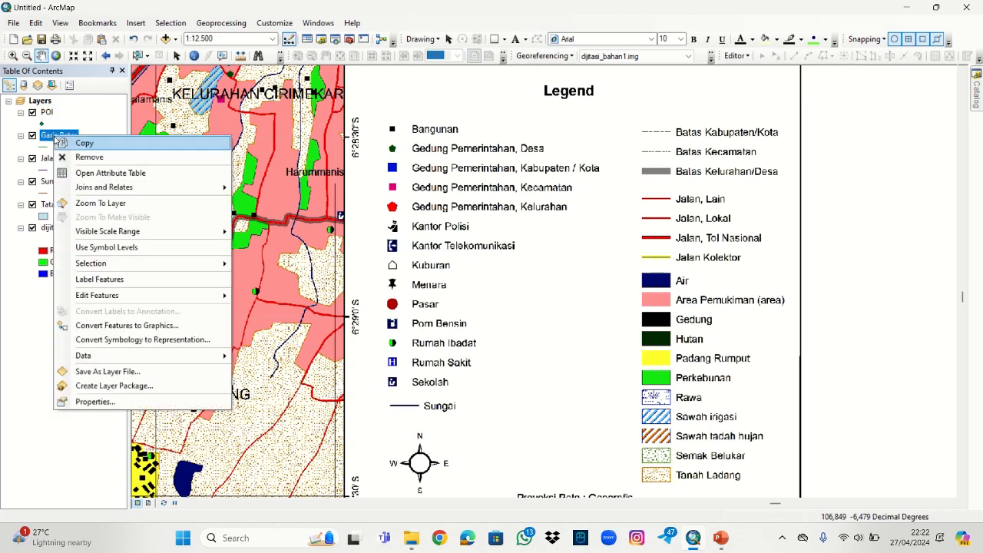
pyautogui.click(95, 172)
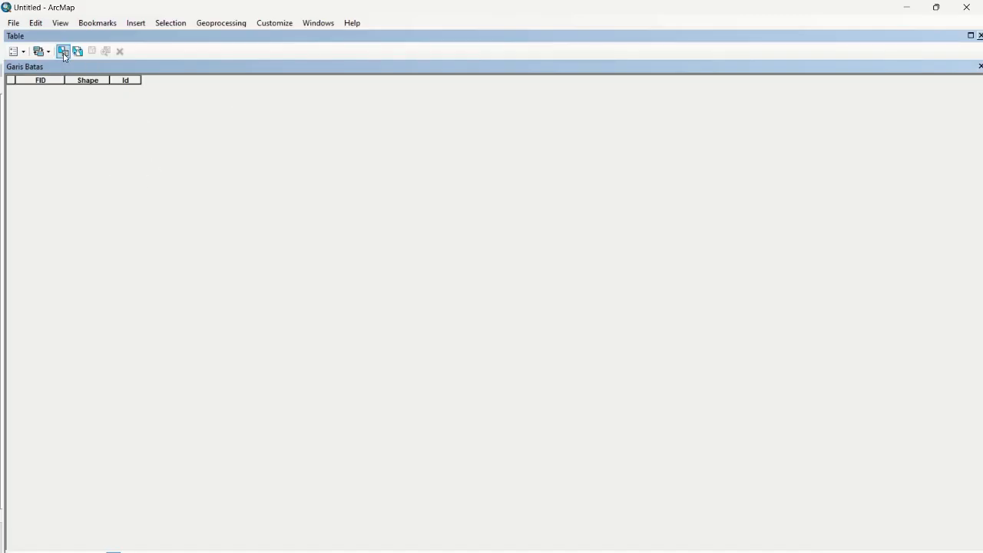
pyautogui.click(16, 51)
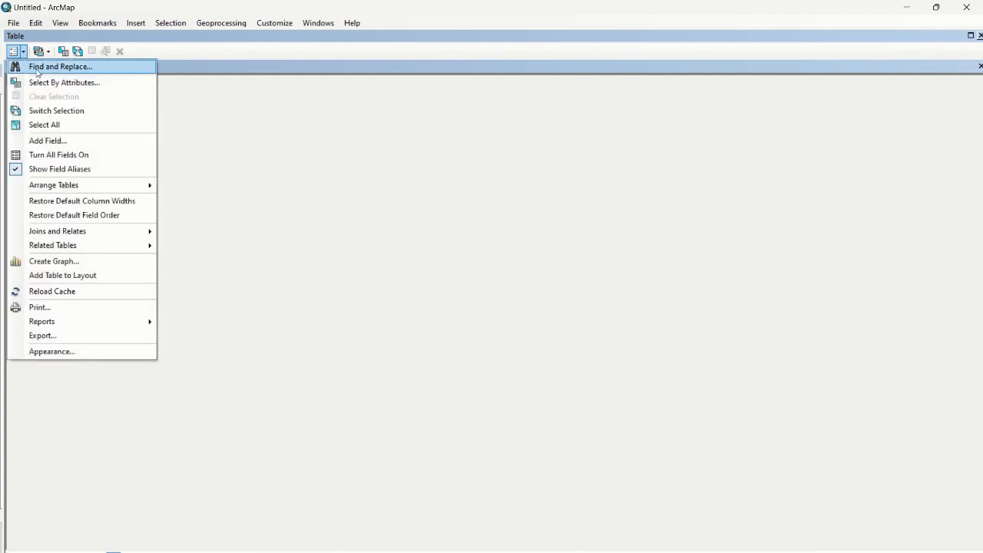
pyautogui.click(53, 141)
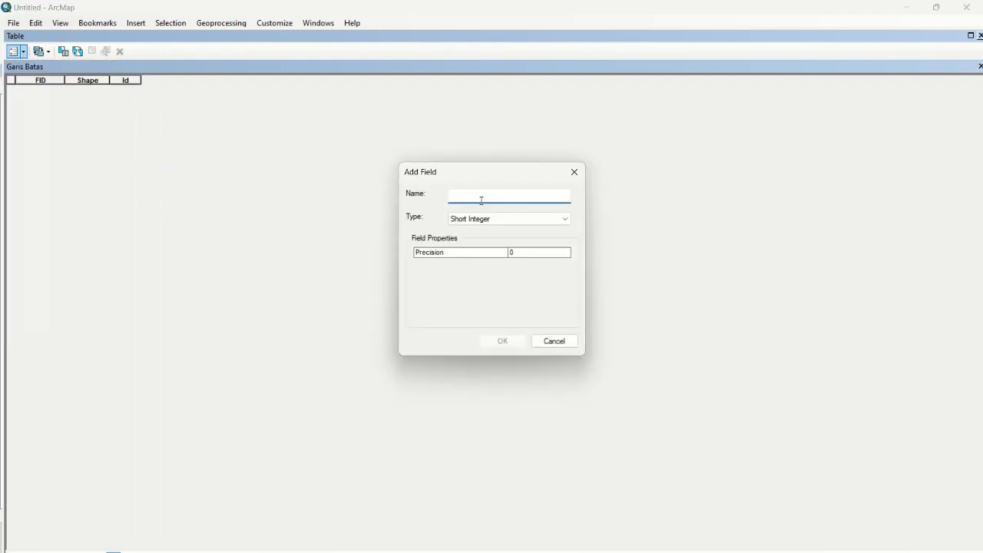
pyautogui.write('Keterangan')
pyautogui.click(512, 220)
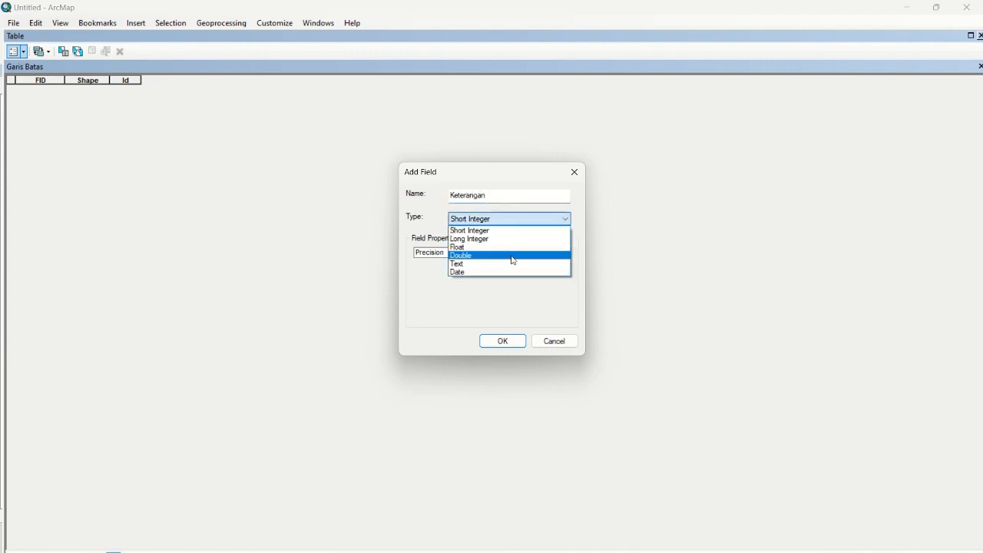
pyautogui.click(511, 264)
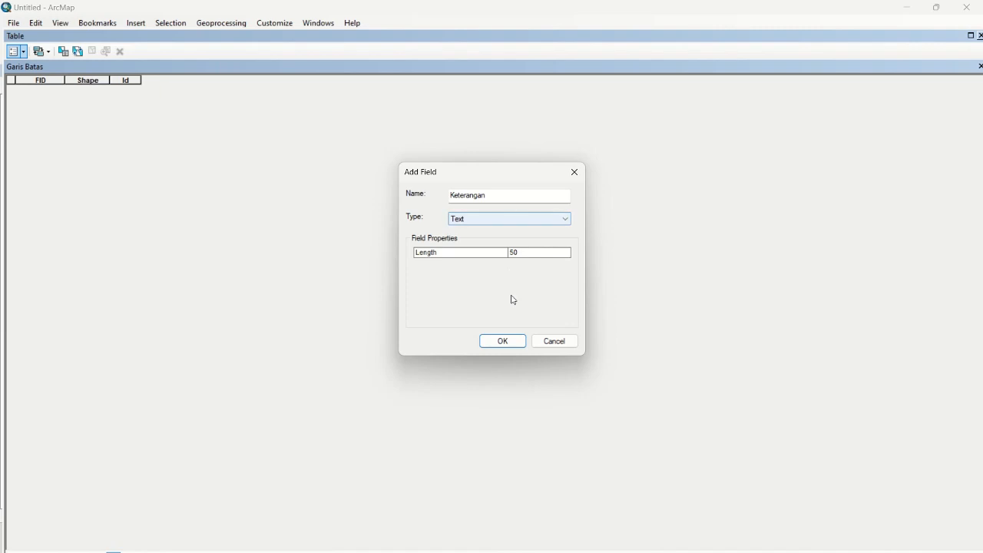
pyautogui.click(513, 345)
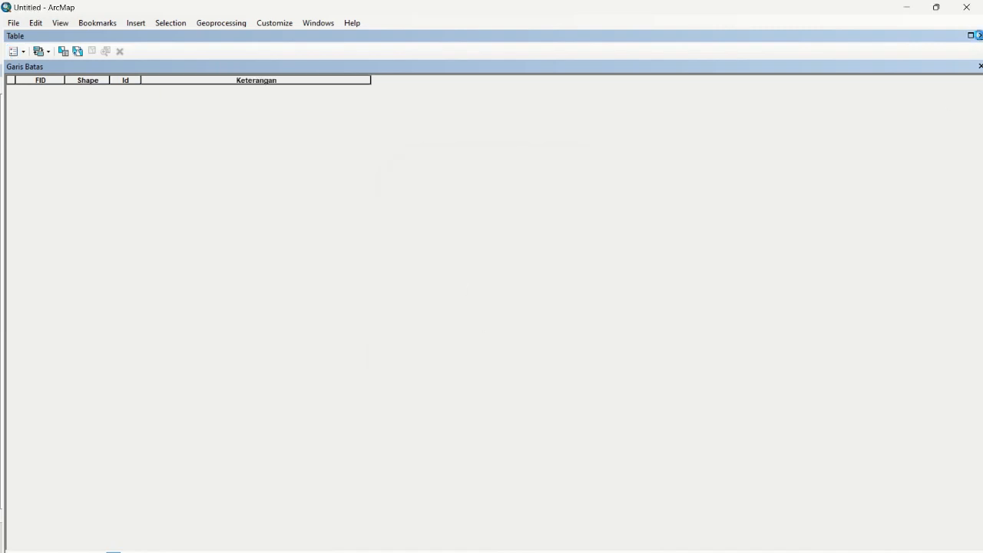
pyautogui.click(979, 35)
# Step: Add a Text field named Keterangan with length 50 to the Jalan layer's attribute table and close the table
pyautogui.rightClick(44, 159)
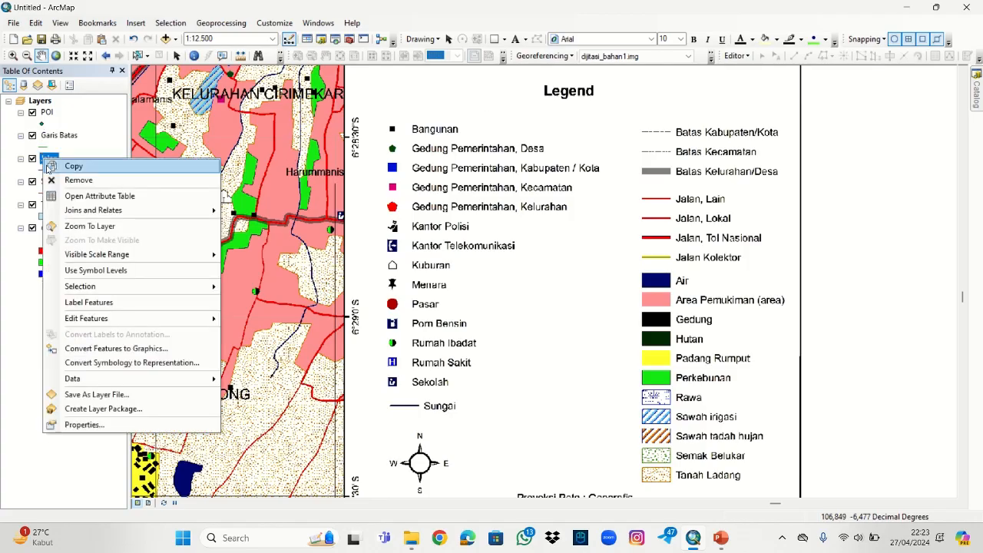
pyautogui.click(96, 197)
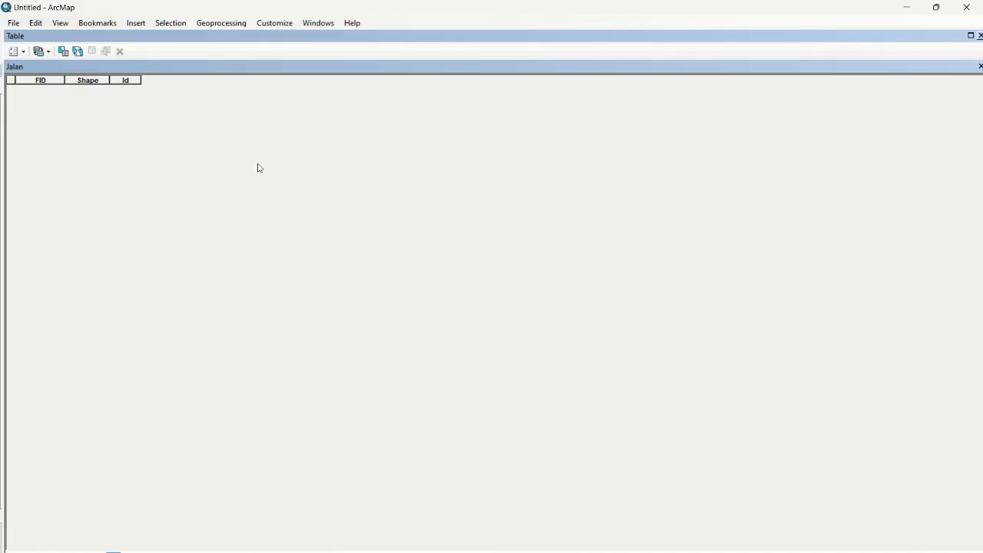
pyautogui.click(16, 50)
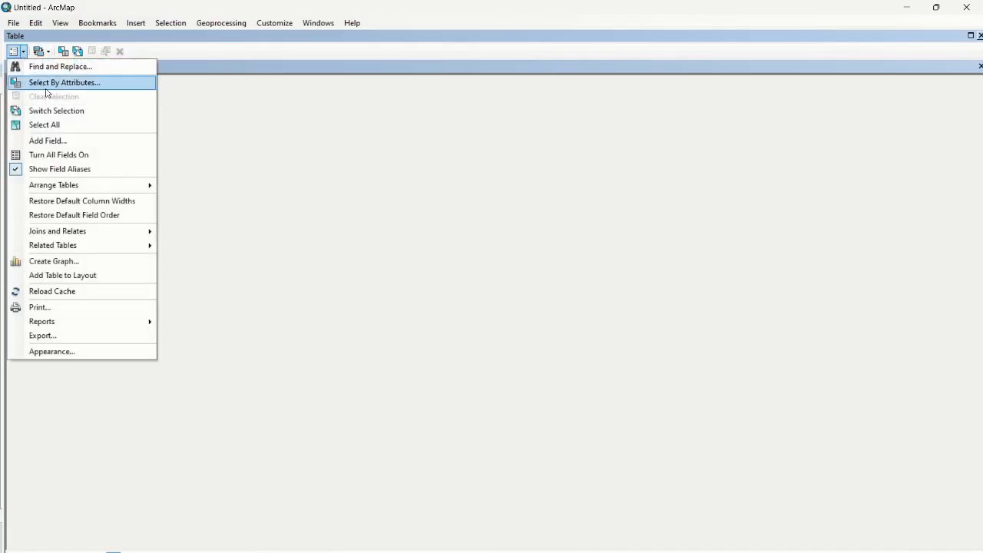
pyautogui.click(53, 141)
pyautogui.write('Keterangan')
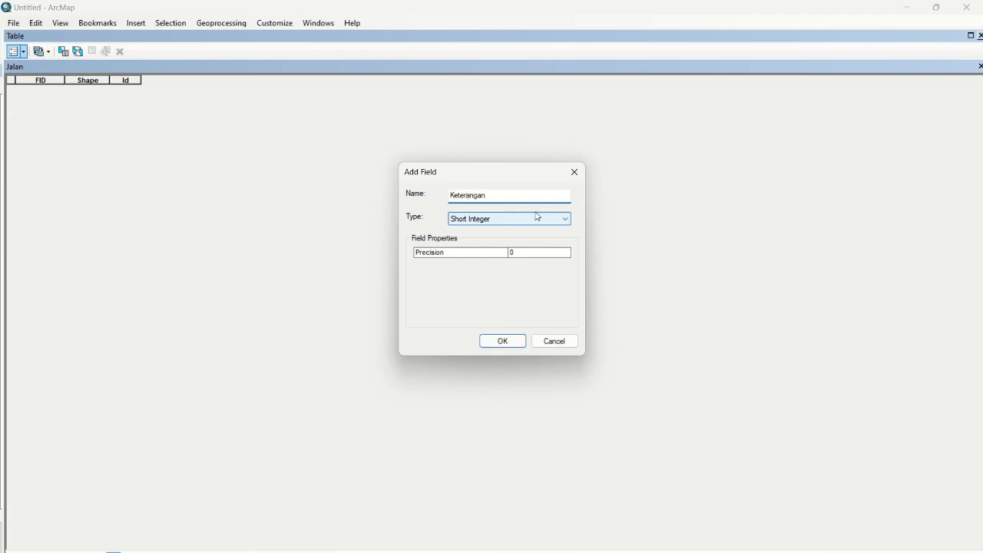
pyautogui.click(501, 218)
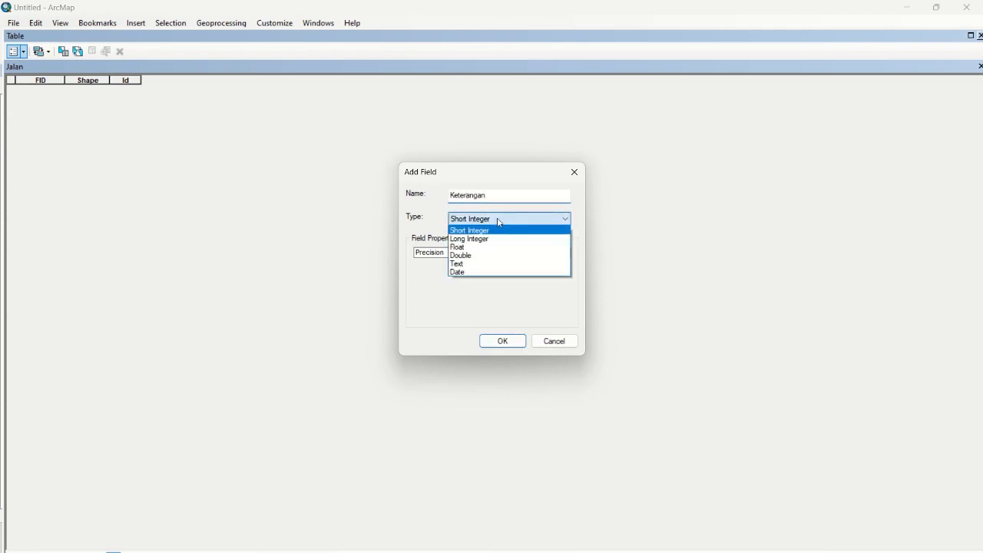
pyautogui.click(484, 265)
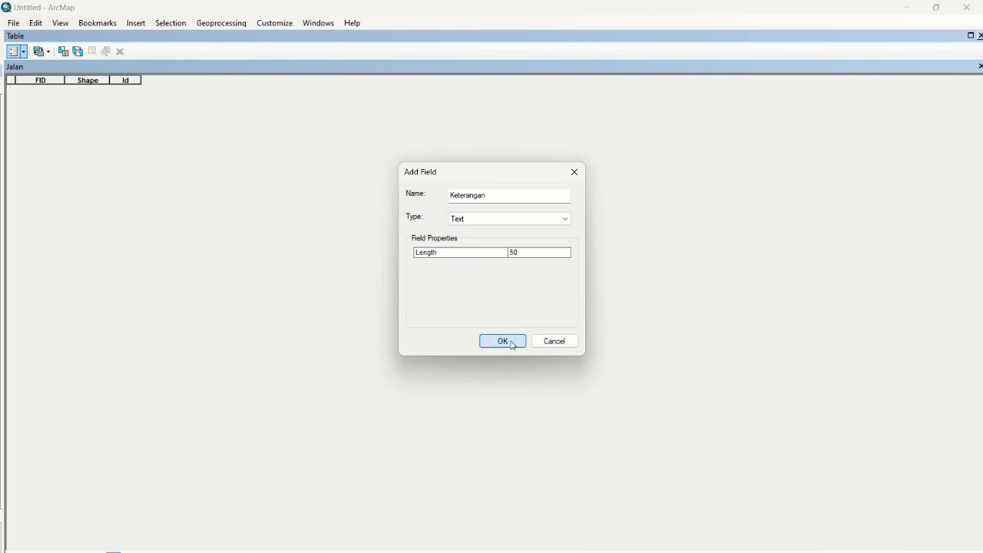
pyautogui.click(503, 341)
pyautogui.click(979, 36)
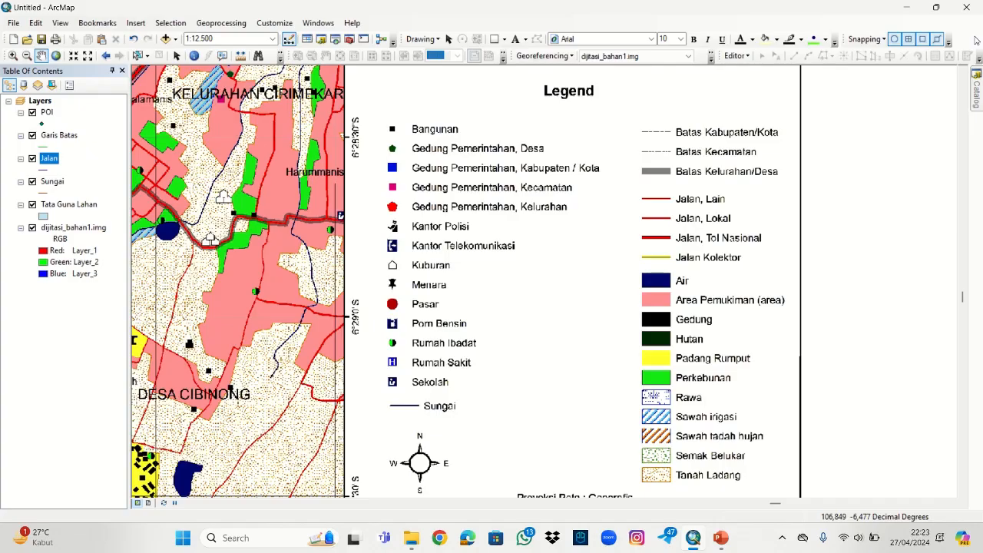
# Step: Add a Text field named Keterangan with length 50 to the Sungai layer's attribute table and close the table
pyautogui.keyDown('ctrl'); pyautogui.click(50, 182); pyautogui.keyUp('ctrl')
pyautogui.rightClick(50, 182)
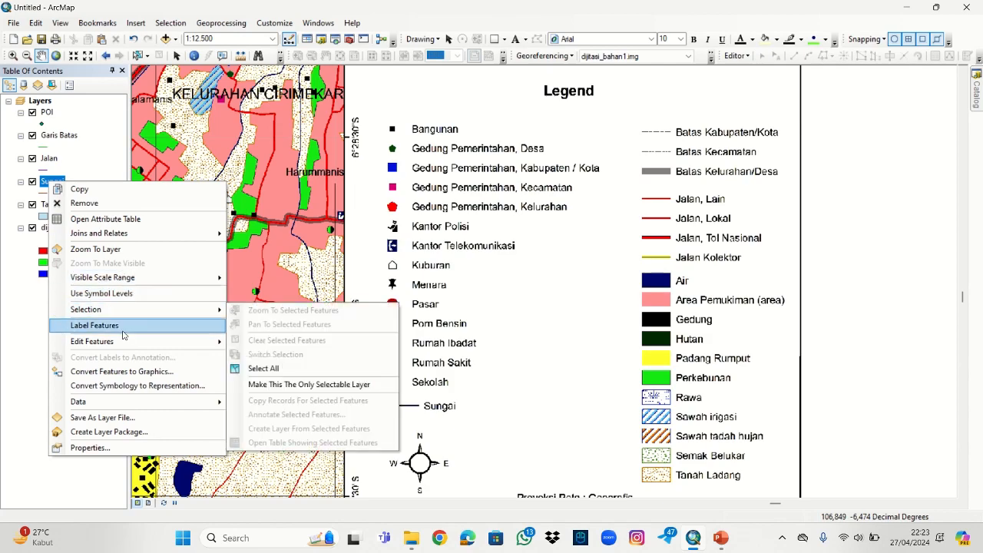
pyautogui.click(127, 220)
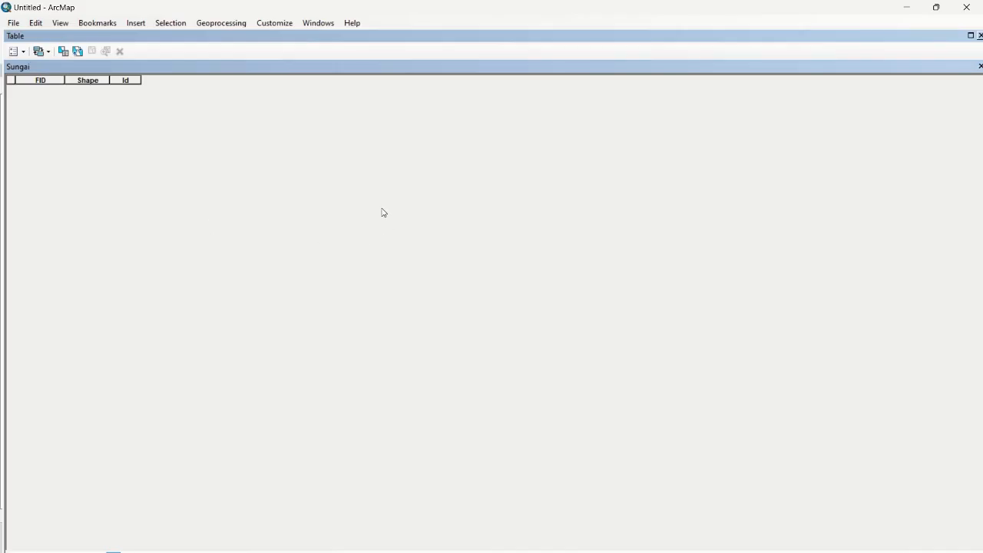
pyautogui.click(14, 50)
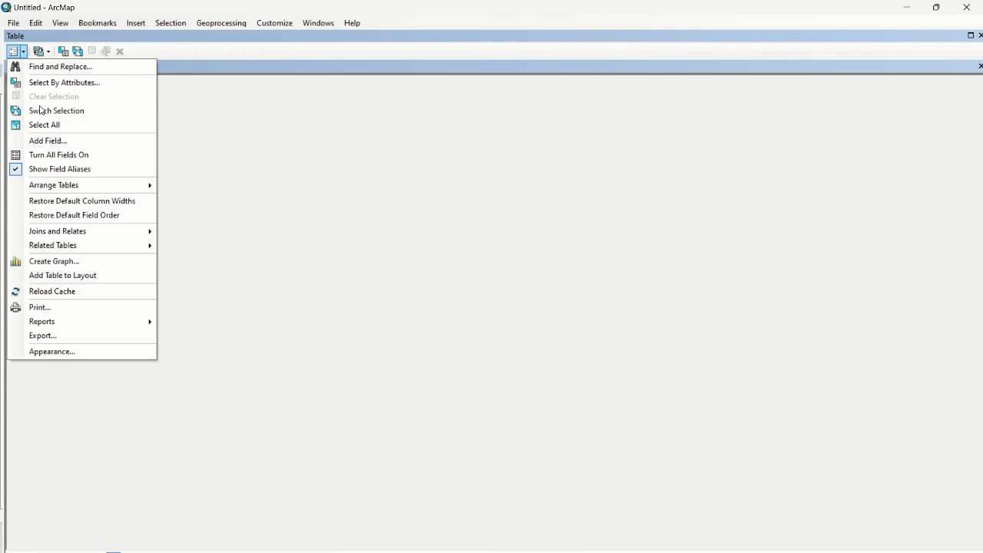
pyautogui.click(61, 142)
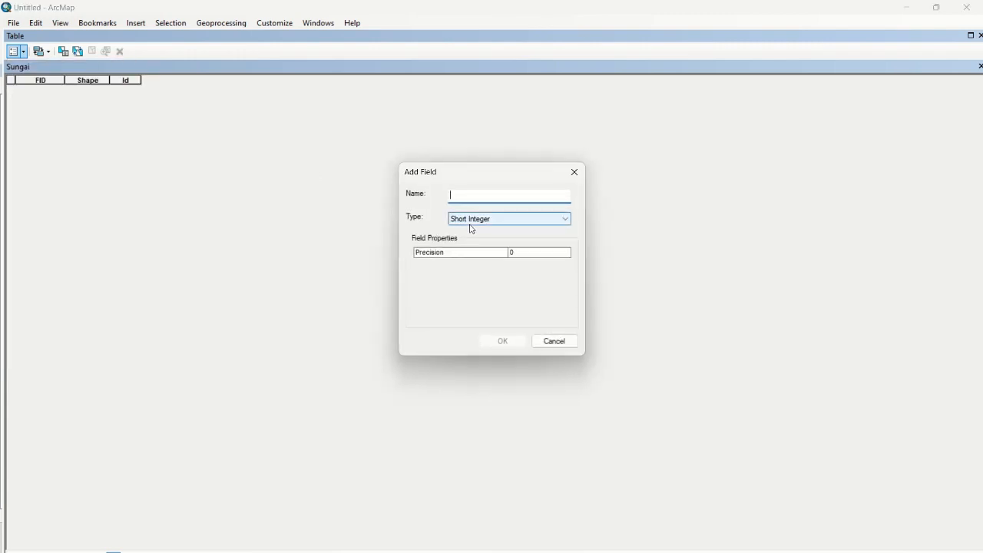
pyautogui.write('Keterangan')
pyautogui.click(457, 221)
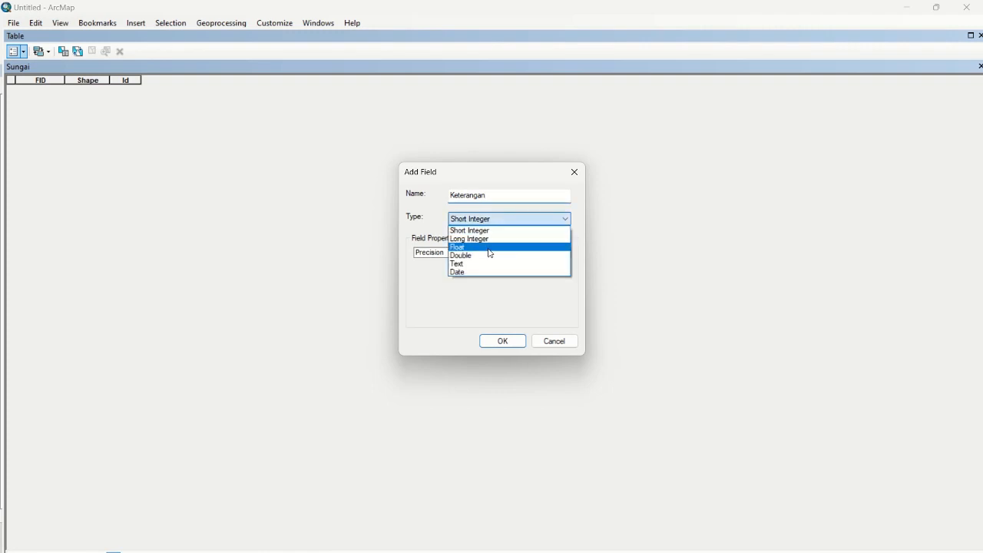
pyautogui.click(497, 265)
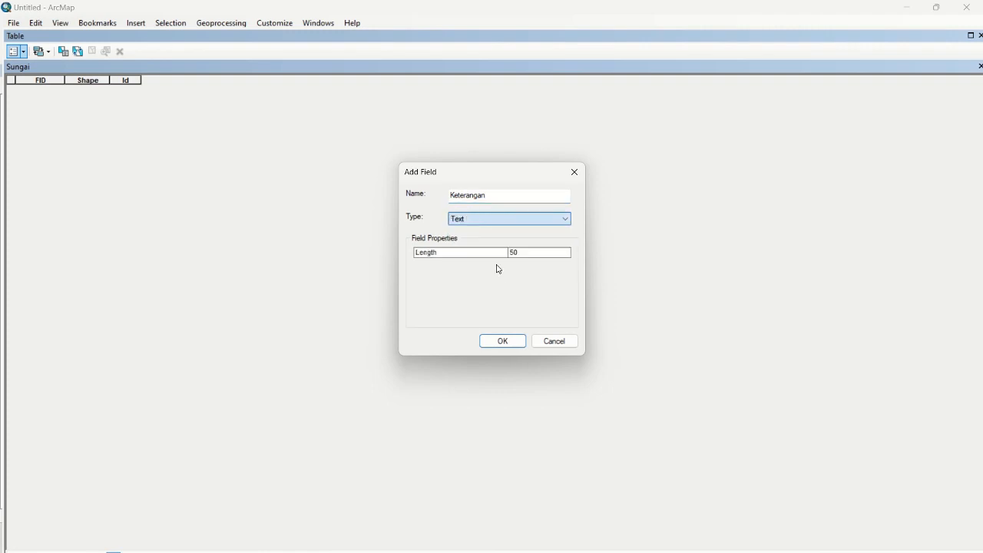
pyautogui.click(518, 341)
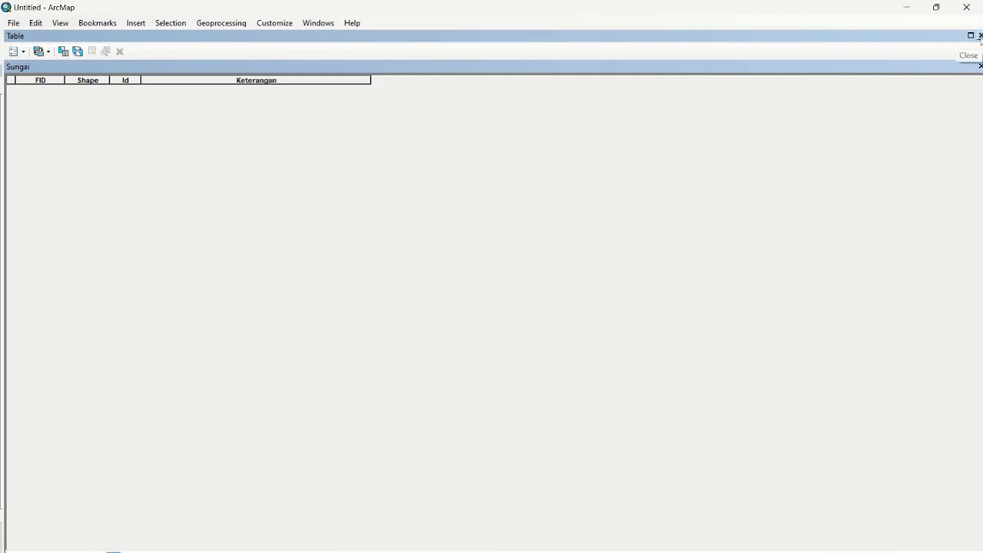
pyautogui.click(979, 36)
# Step: Add a Text field named Keterangan to the Tata Guna Lahan layer's attribute table and close the table
pyautogui.rightClick(54, 205)
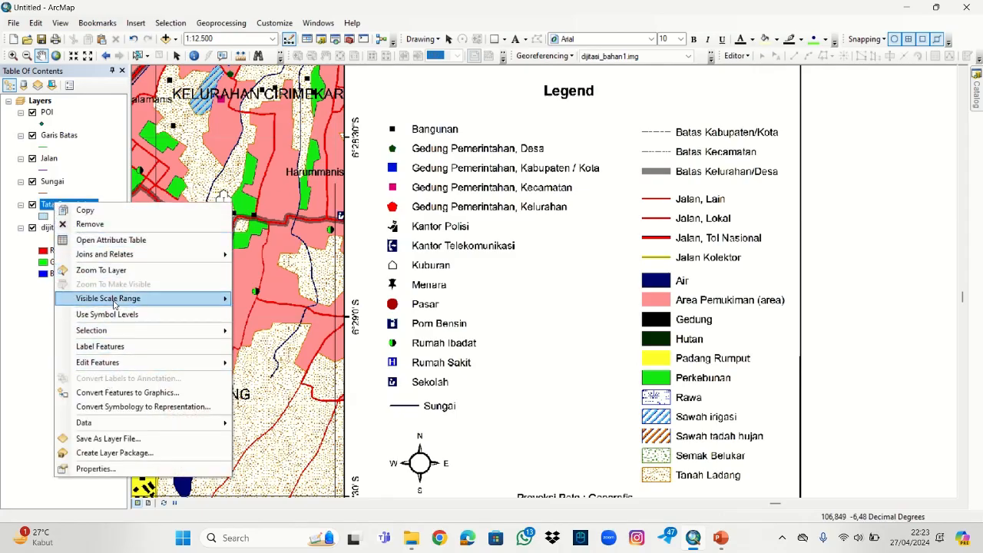
pyautogui.click(120, 240)
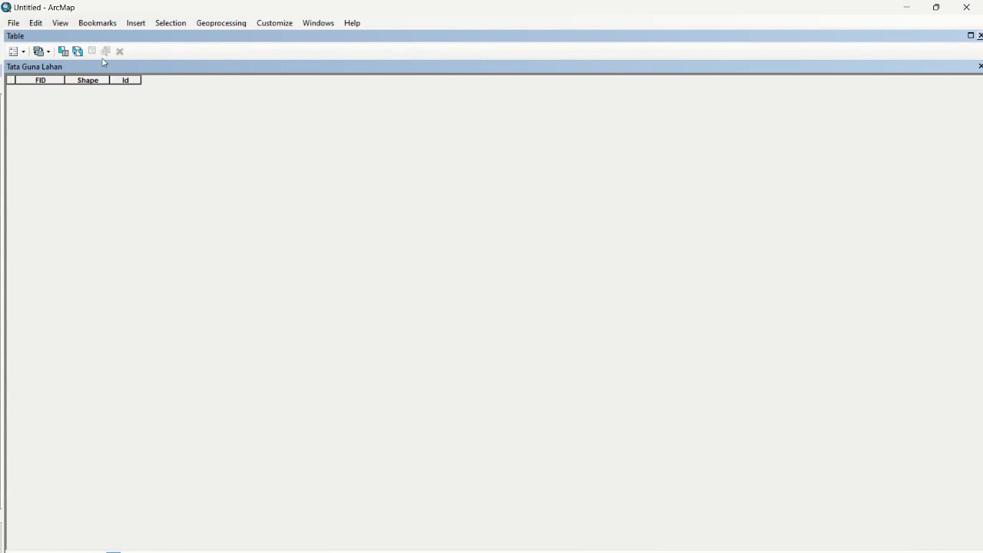
pyautogui.click(21, 52)
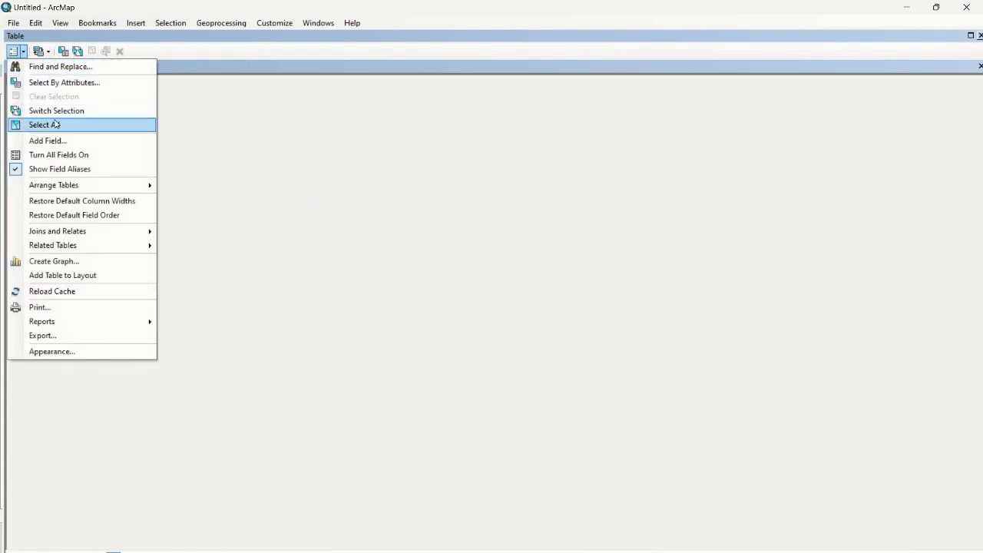
pyautogui.click(64, 142)
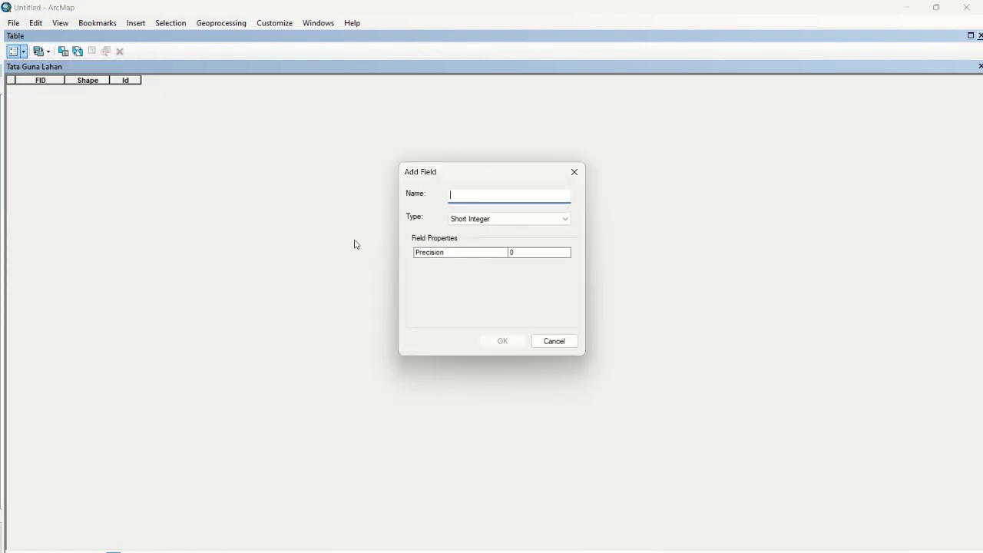
pyautogui.write('Kel')
pyautogui.click(492, 221)
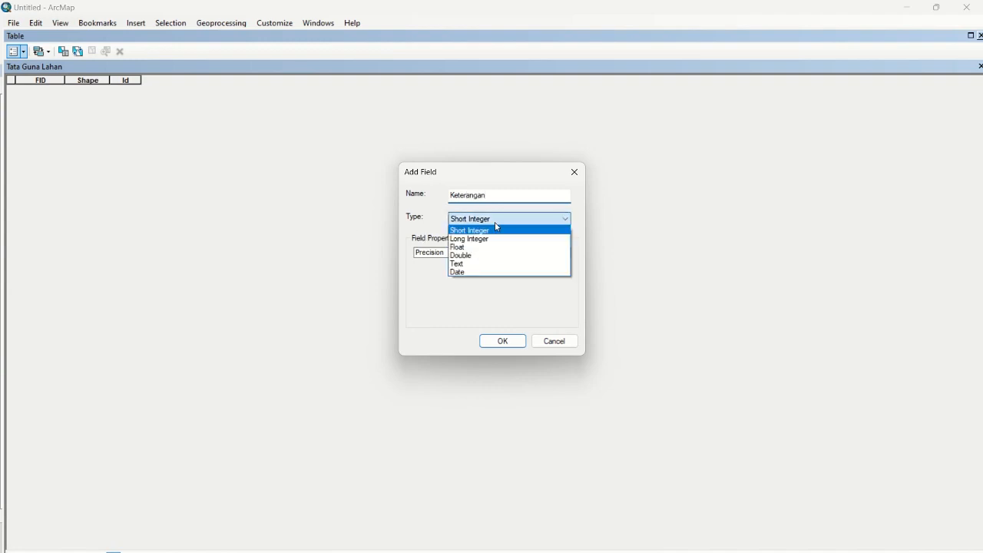
pyautogui.click(490, 264)
pyautogui.click(512, 346)
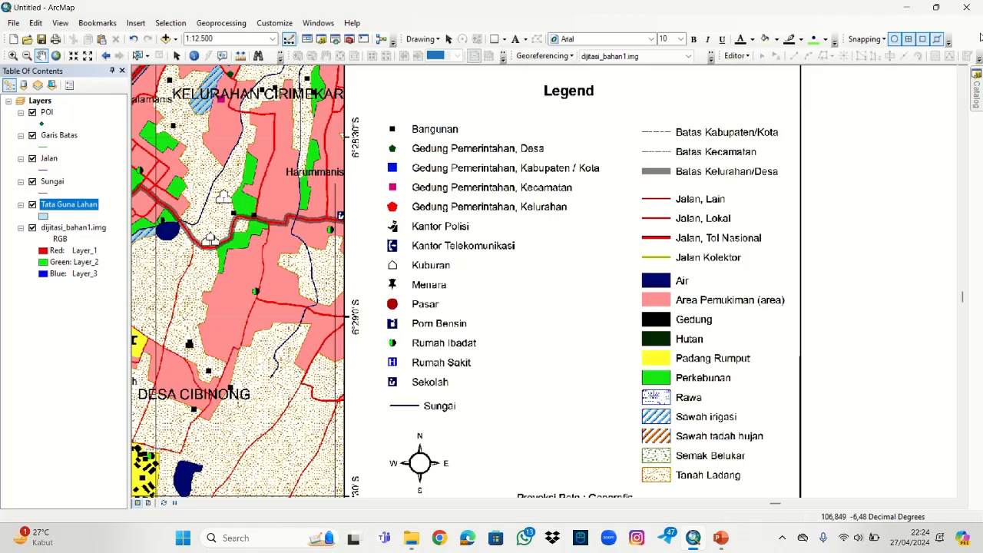
pyautogui.click(980, 36)
# Step: Start an edit session on the shapefile layers and open the Create Features window
pyautogui.scroll(2, 705, 221)
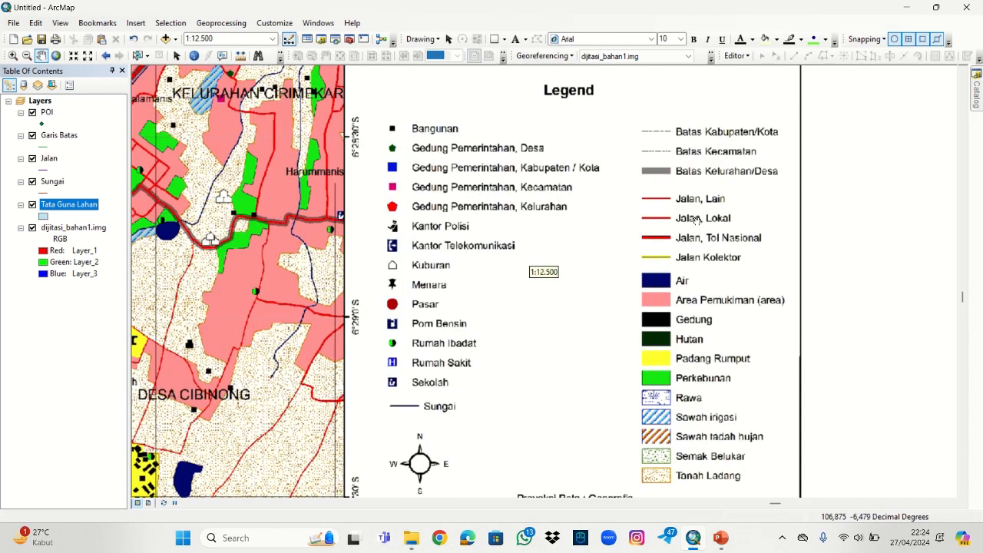
pyautogui.moveTo(637, 202); pyautogui.dragTo(661, 231)
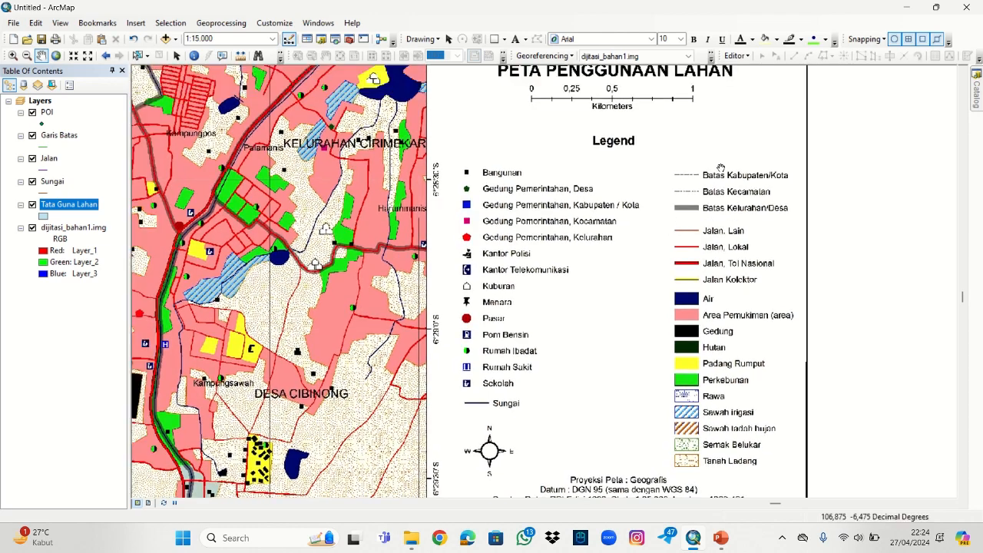
pyautogui.click(741, 56)
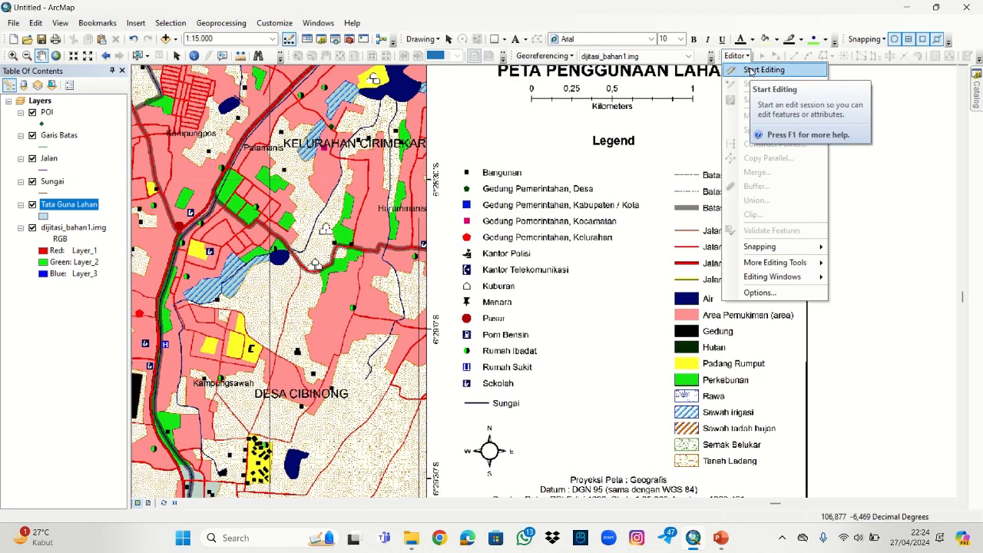
pyautogui.click(752, 69)
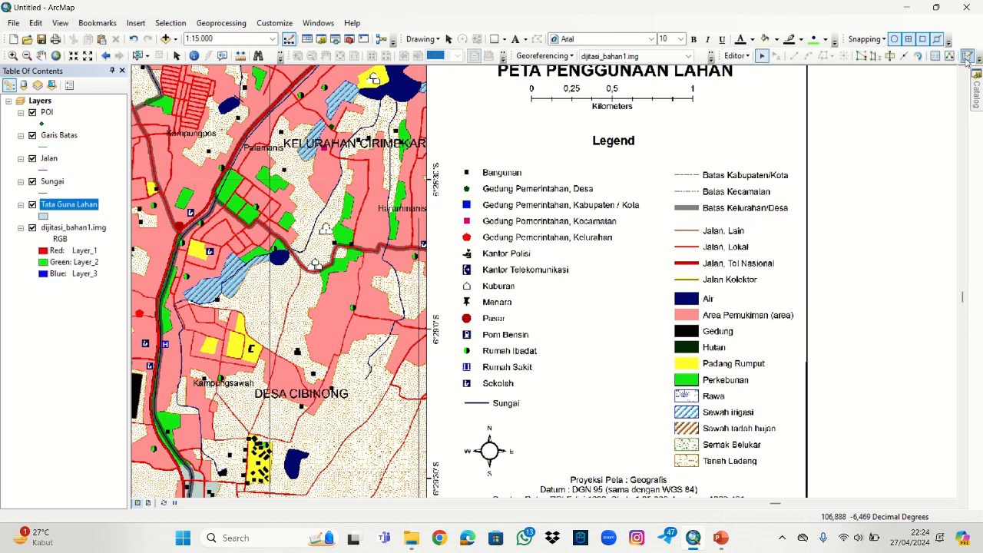
pyautogui.click(967, 56)
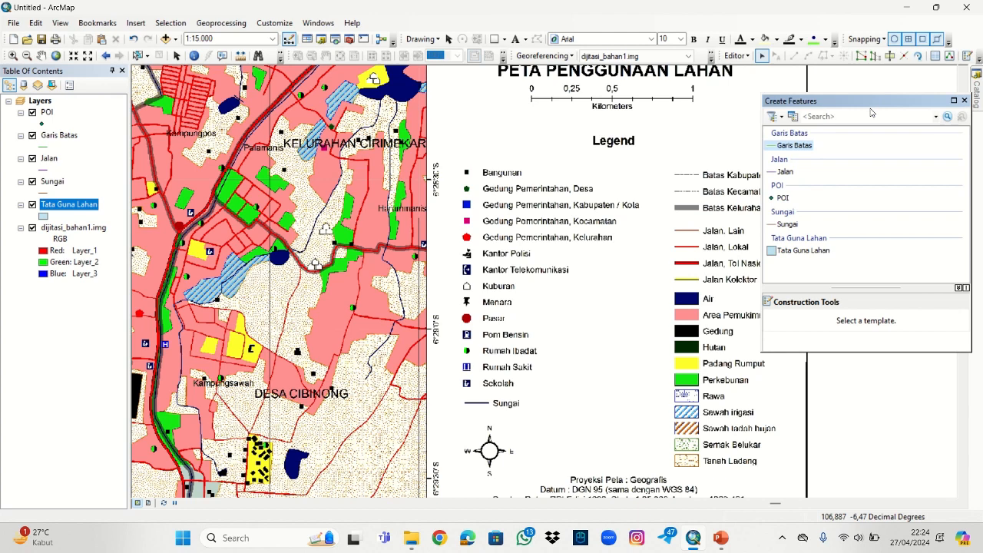
# Step: Look at the layers' feature templates in the template organizer, close it and reposition the Create Features window
pyautogui.click(794, 121)
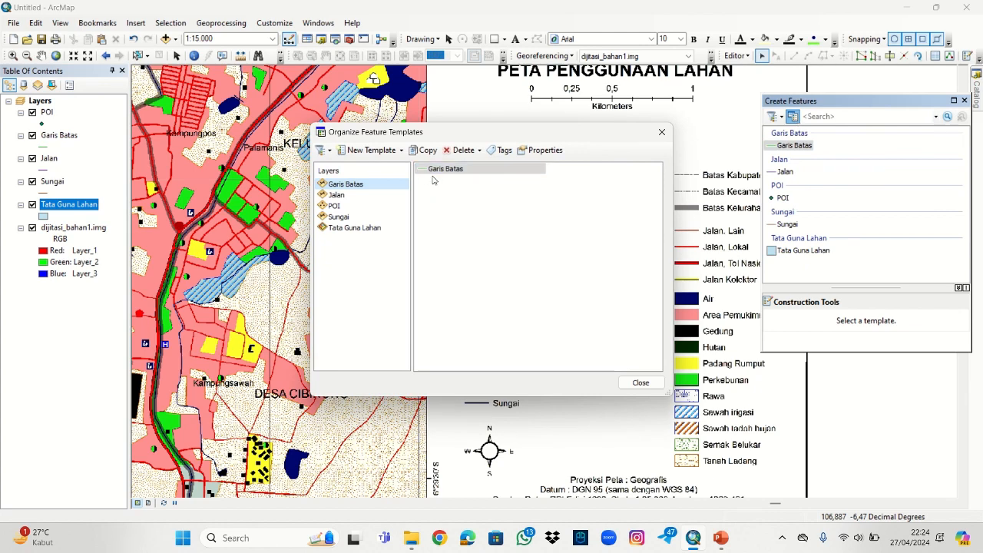
pyautogui.moveTo(536, 132); pyautogui.dragTo(355, 161)
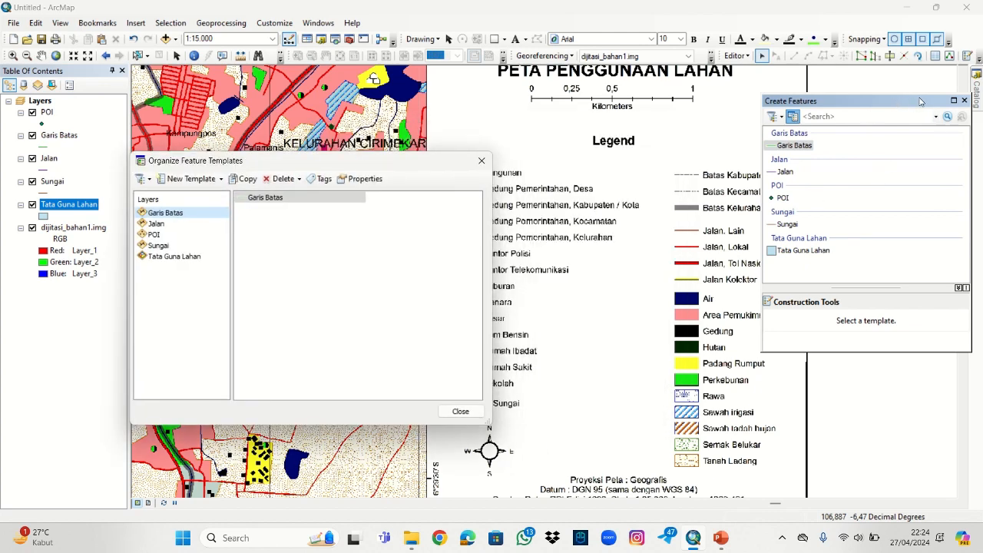
pyautogui.click(480, 161)
pyautogui.moveTo(873, 100); pyautogui.dragTo(891, 84)
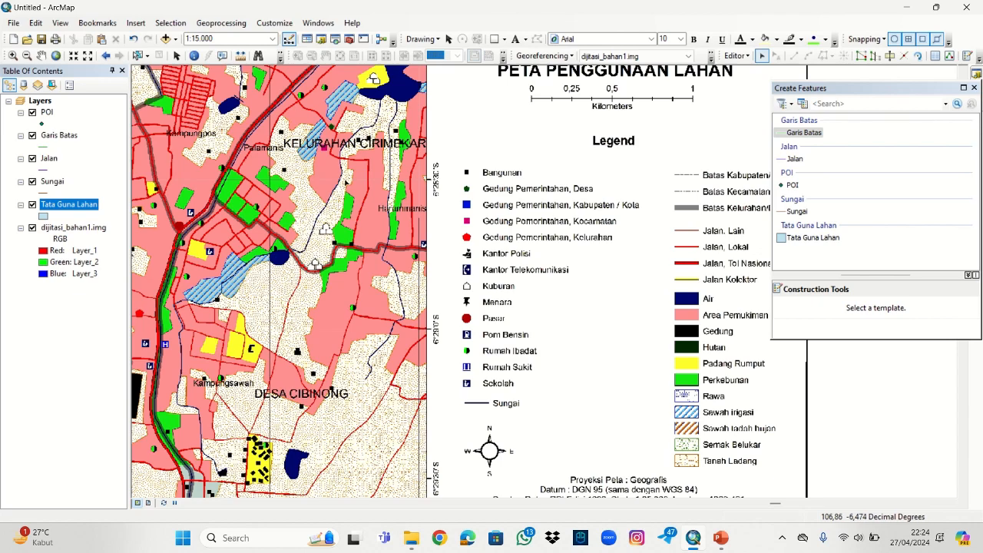
# Step: Open the feature template organizer beside the map legend and create two additional templates for the Garis Batas layer
pyautogui.click(41, 56)
pyautogui.moveTo(514, 303); pyautogui.dragTo(436, 267)
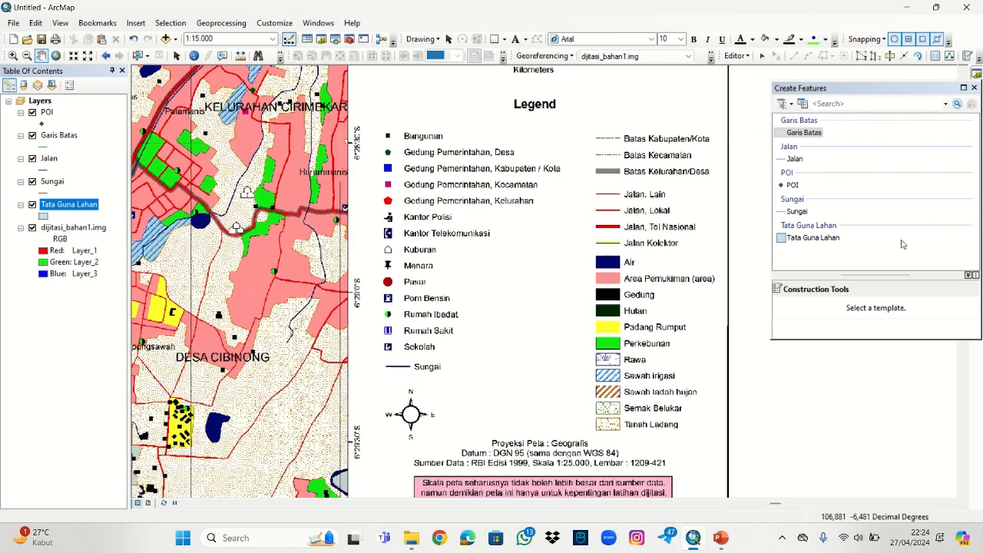
pyautogui.click(803, 105)
pyautogui.moveTo(463, 132); pyautogui.dragTo(330, 135)
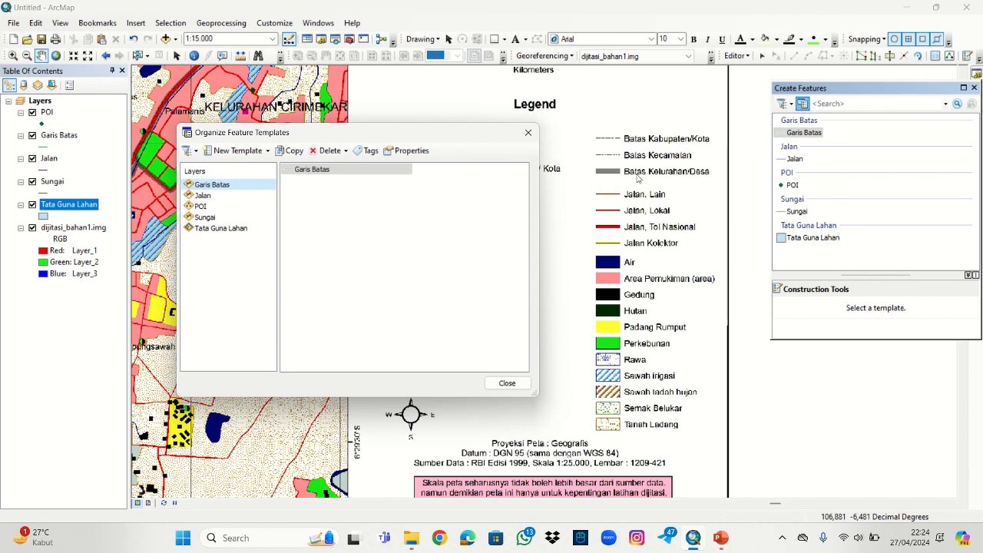
pyautogui.click(268, 152)
pyautogui.click(249, 162)
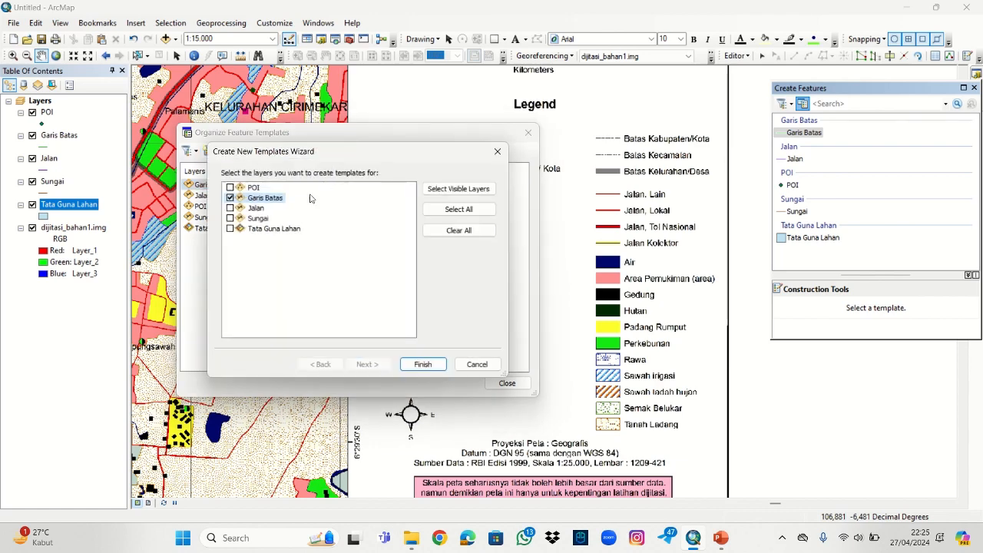
pyautogui.click(439, 367)
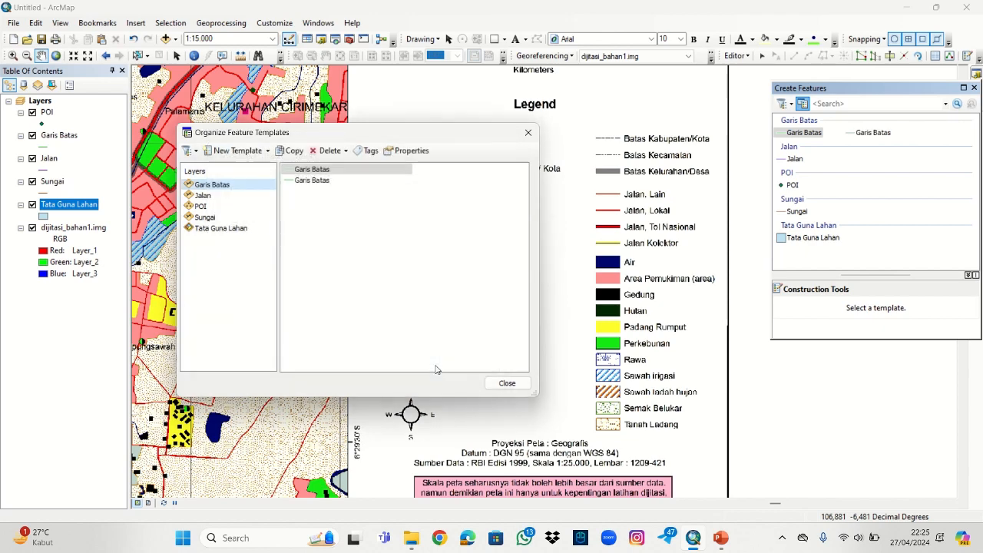
pyautogui.click(238, 151)
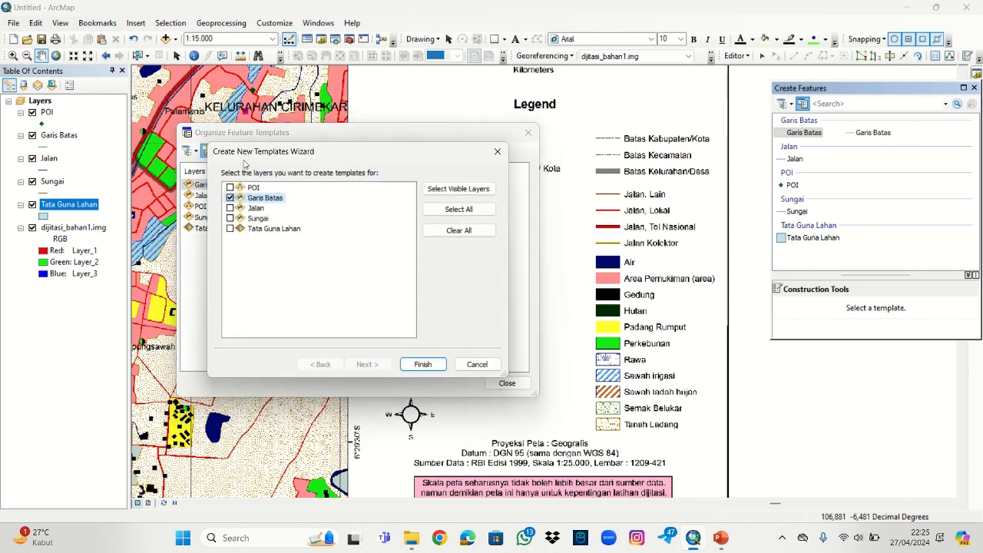
pyautogui.click(423, 364)
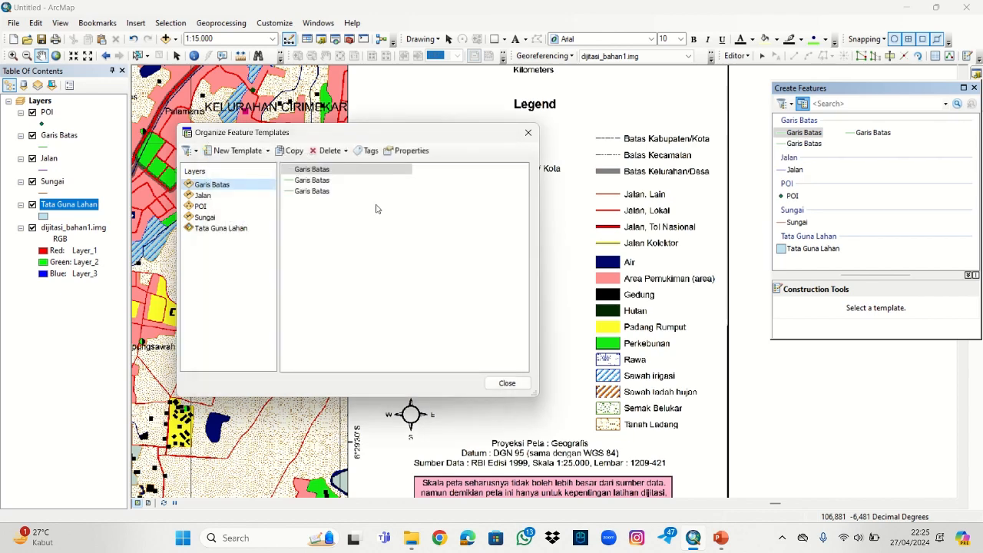
# Step: Rename the first Garis Batas template "Garis Batas Kabupaten/Kota" and enter the same text as its Keterangan value
pyautogui.doubleClick(333, 171)
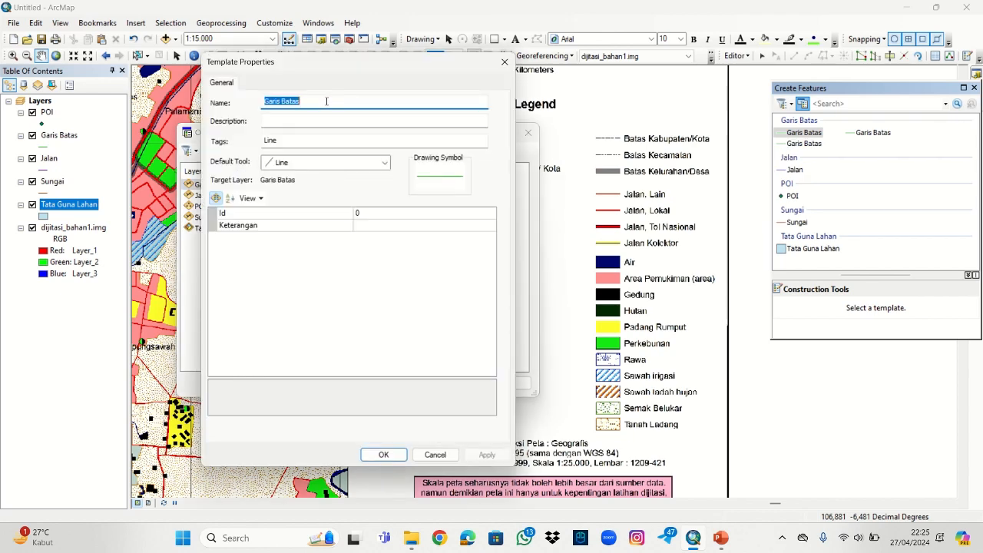
pyautogui.click(326, 102)
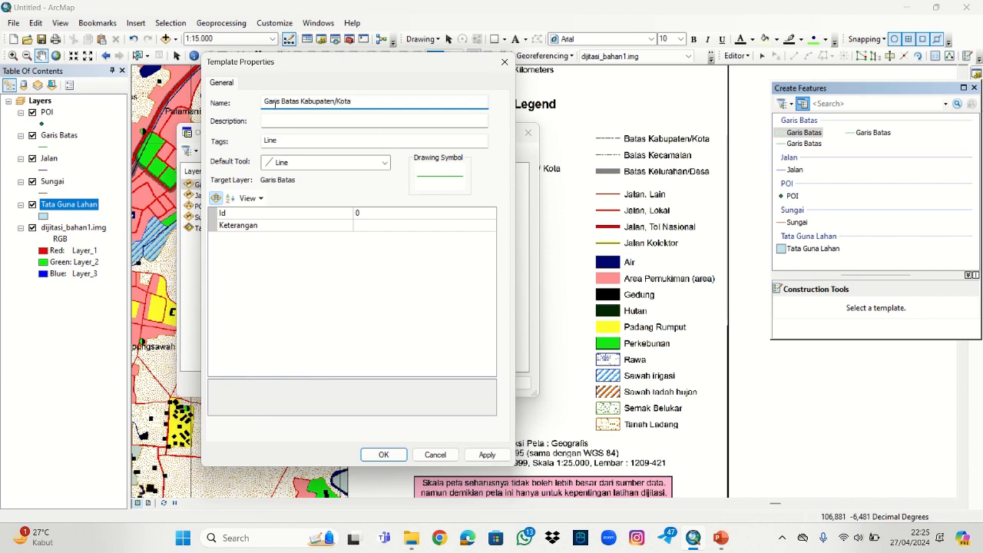
pyautogui.moveTo(358, 100); pyautogui.dragTo(263, 104)
pyautogui.hotkey('ctrl', 'c')
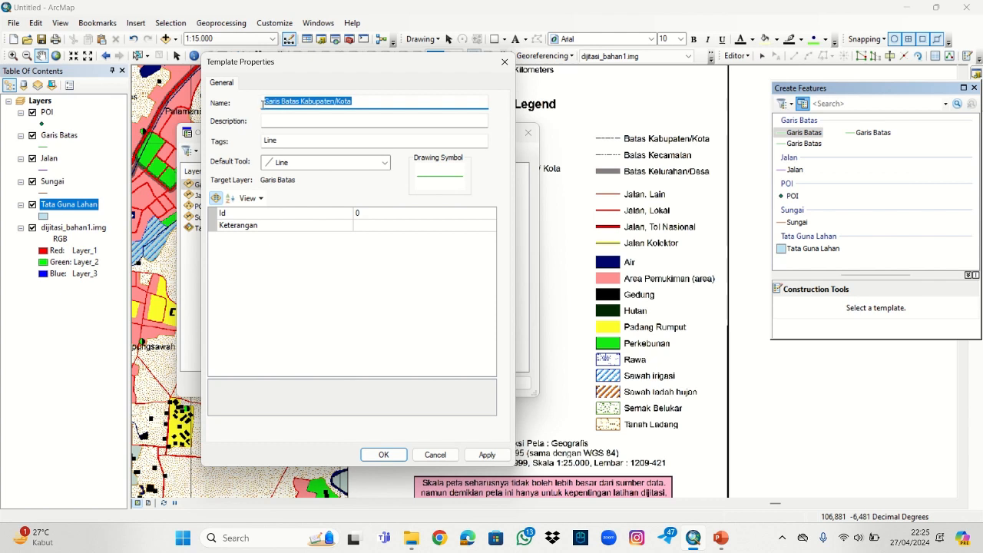
pyautogui.click(412, 226)
pyautogui.hotkey('ctrl', 'v')
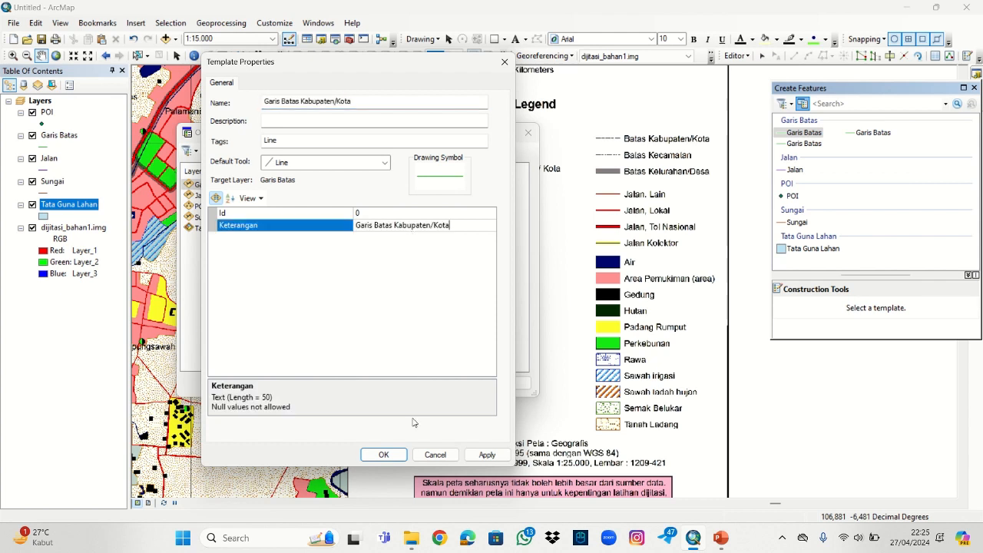
pyautogui.press('Return')
pyautogui.press('Return')
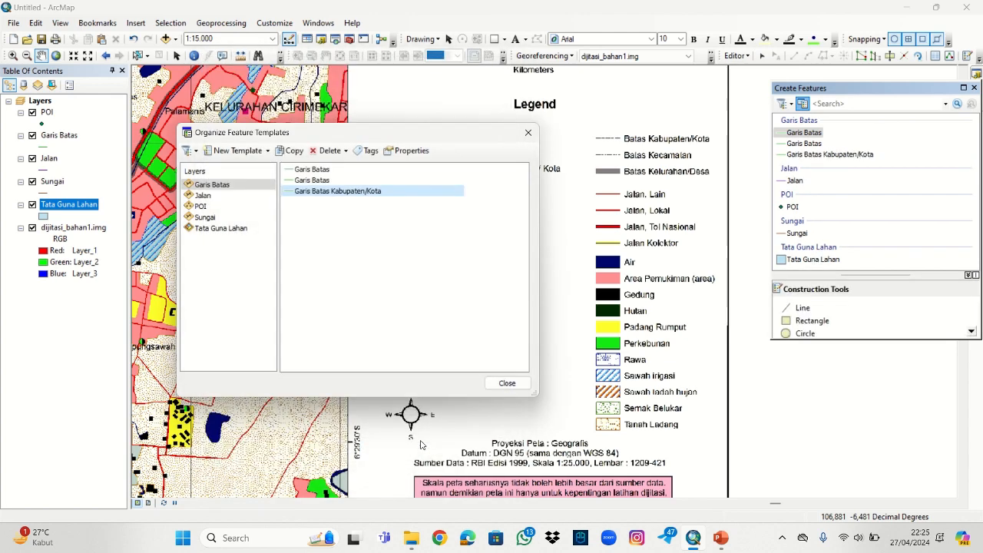
# Step: Rename another Garis Batas template "Garis Batas Kecamatan" and set its Keterangan attribute to the same text
pyautogui.doubleClick(320, 179)
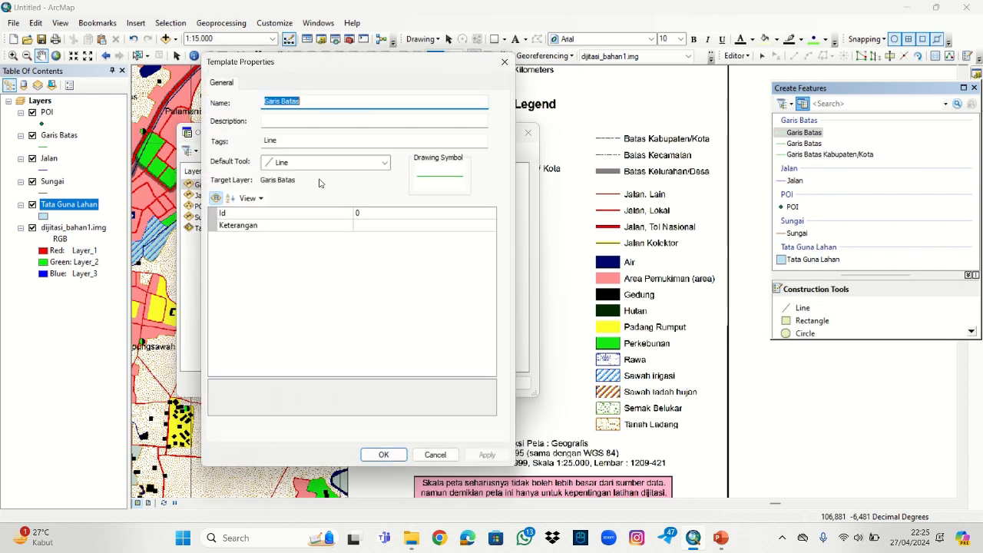
pyautogui.click(346, 104)
pyautogui.write('Kec')
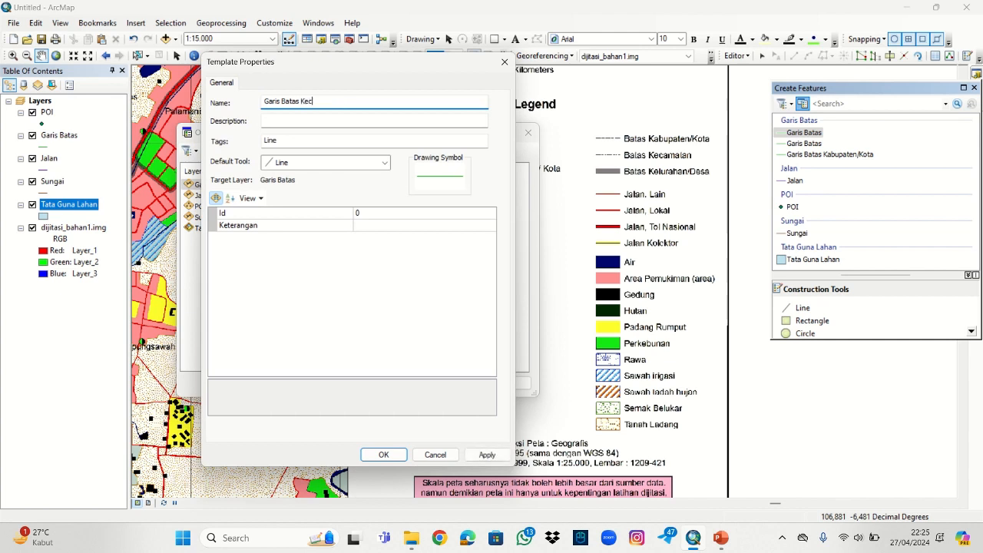
pyautogui.write('amatan')
pyautogui.moveTo(339, 101); pyautogui.dragTo(266, 100)
pyautogui.hotkey('ctrl', 'c')
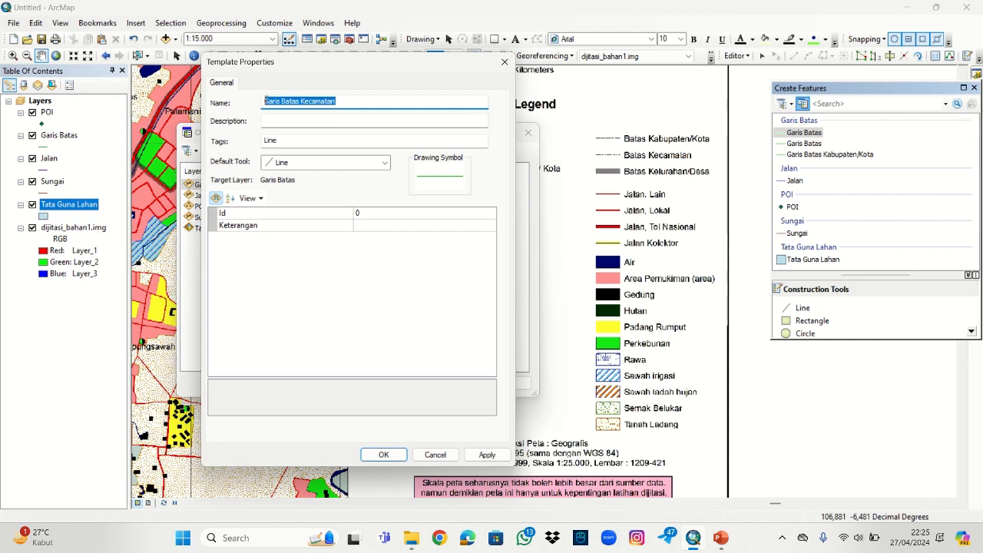
pyautogui.click(436, 223)
pyautogui.hotkey('ctrl', 'v')
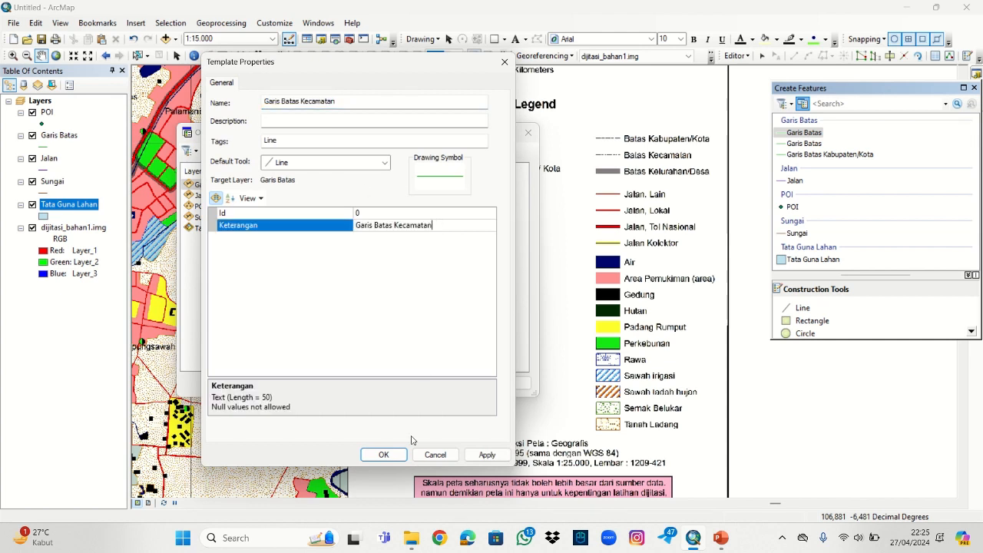
pyautogui.click(400, 455)
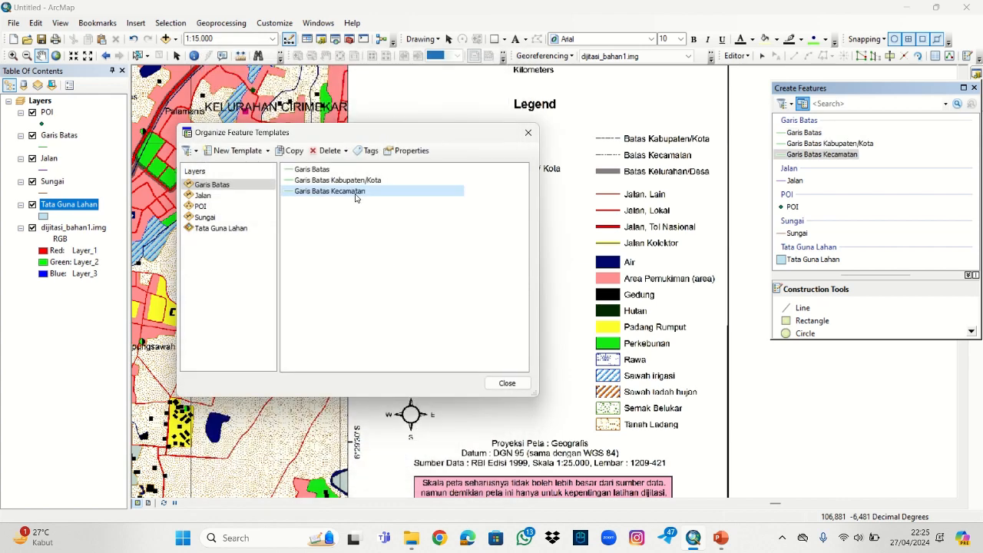
# Step: Rename the remaining Garis Batas template "Garis Batas Kelurahan/Desa" and set its Keterangan attribute to the same text
pyautogui.doubleClick(351, 170)
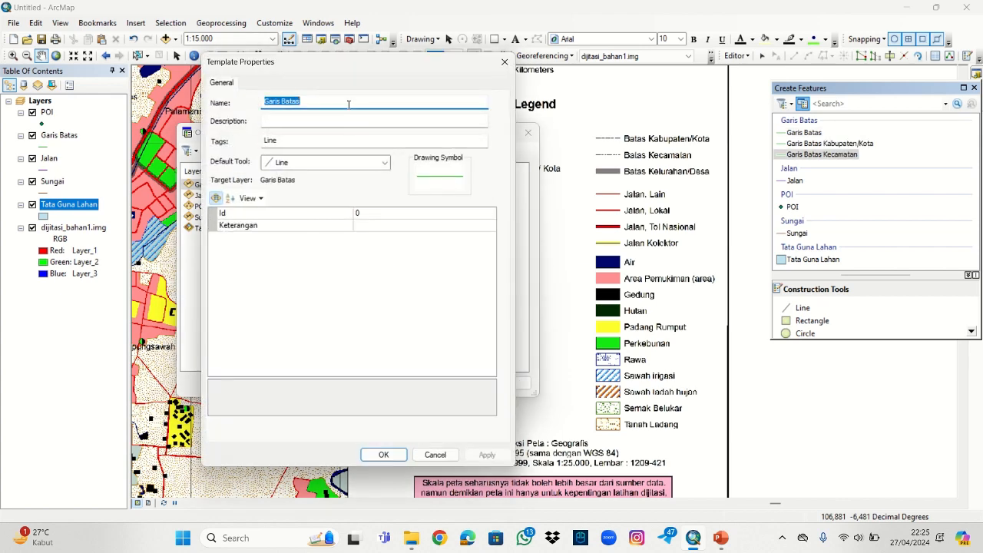
pyautogui.click(349, 102)
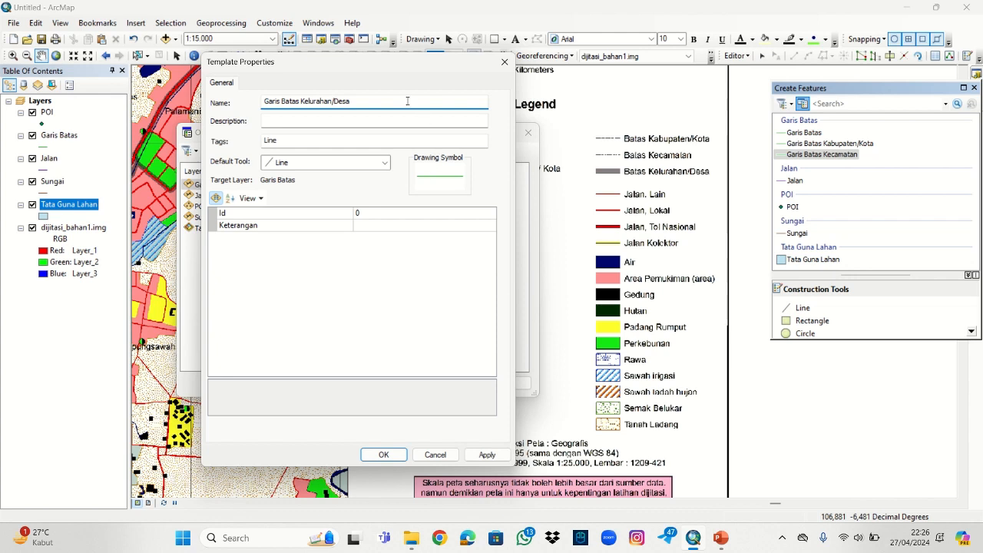
pyautogui.moveTo(352, 101); pyautogui.dragTo(265, 101)
pyautogui.hotkey('ctrl', 'c')
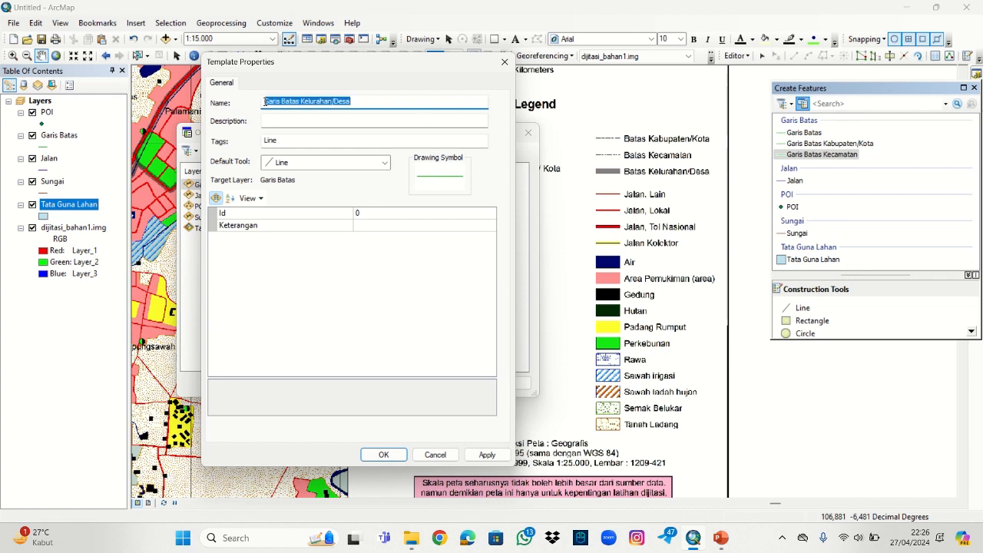
pyautogui.click(372, 224)
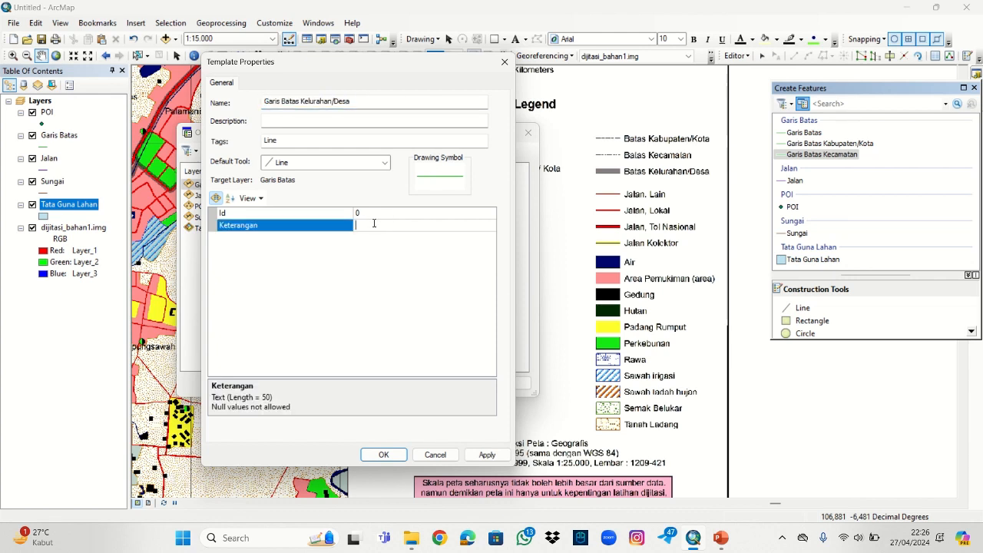
pyautogui.hotkey('ctrl', 'v')
pyautogui.click(383, 455)
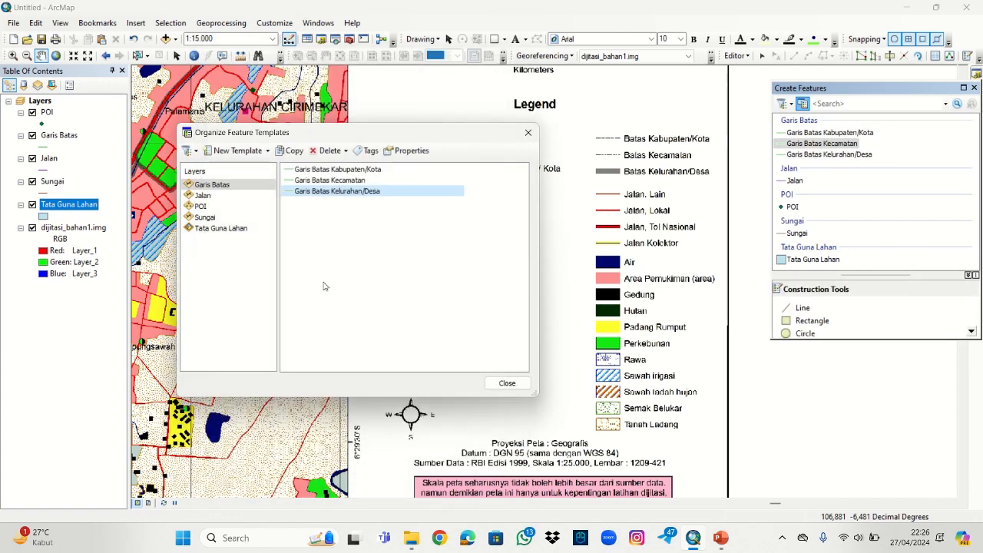
# Step: Create three additional feature templates for the Jalan layer
pyautogui.click(210, 197)
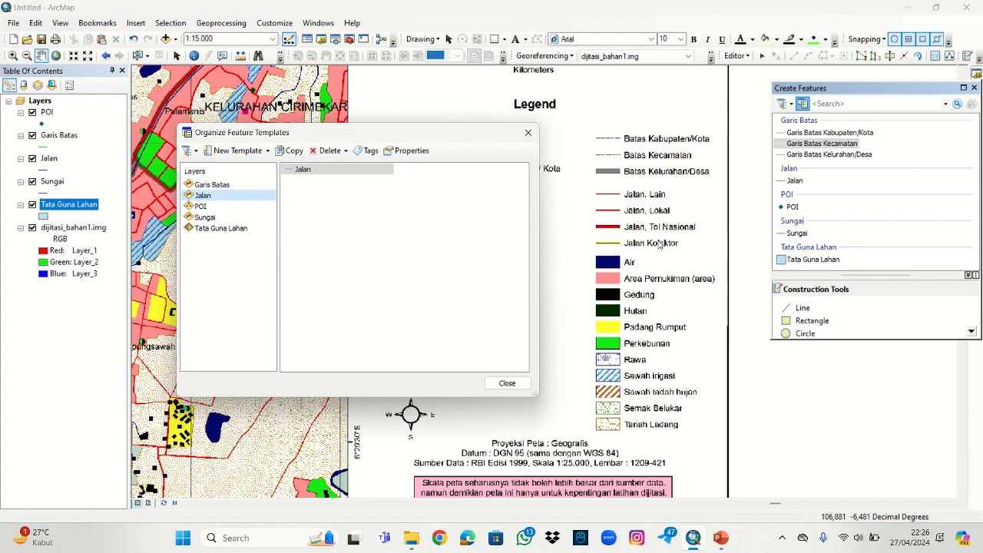
pyautogui.click(239, 151)
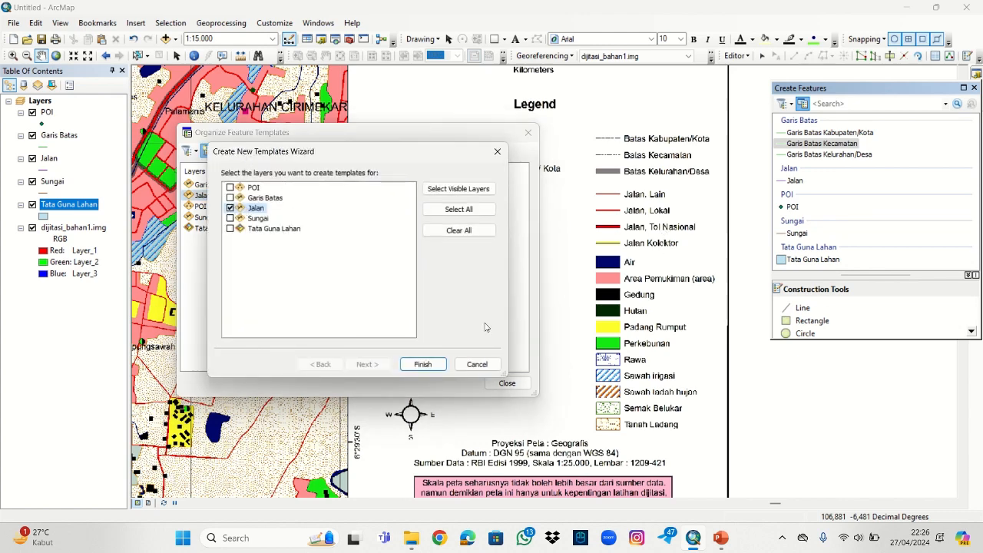
pyautogui.click(420, 366)
pyautogui.click(228, 152)
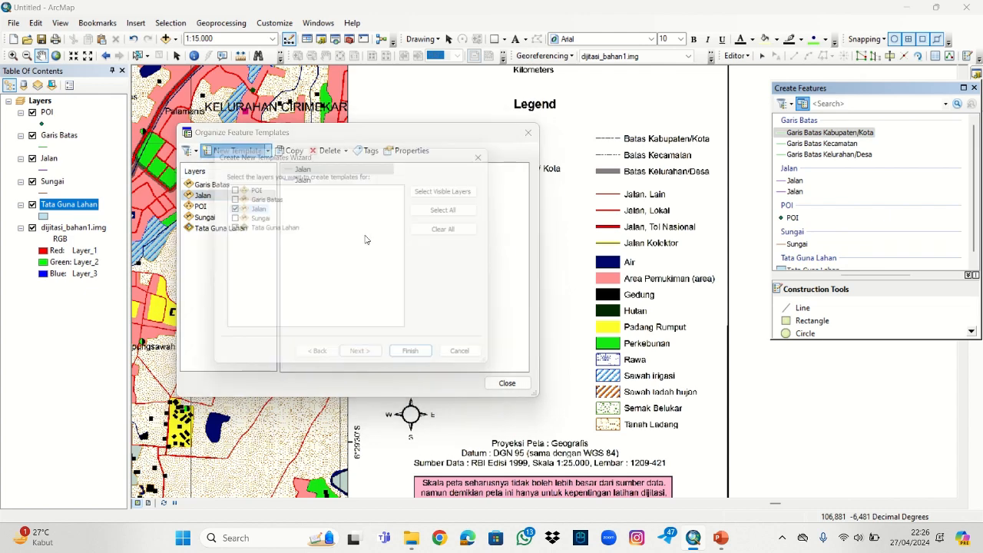
pyautogui.click(421, 363)
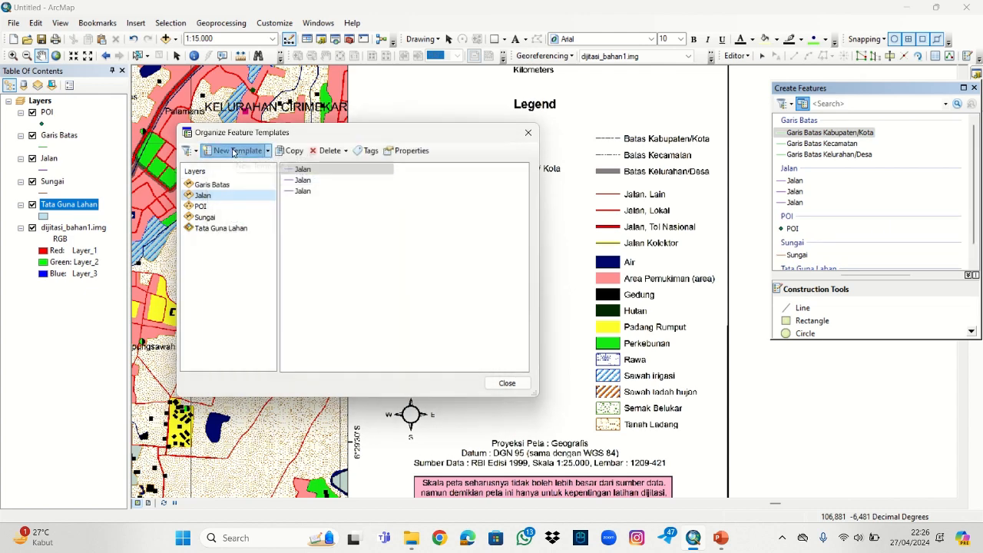
pyautogui.click(228, 151)
pyautogui.click(423, 365)
# Step: Rename the first Jalan template "Jalan Lain" and set its Keterangan attribute to "Jalan Lain"
pyautogui.click(309, 170)
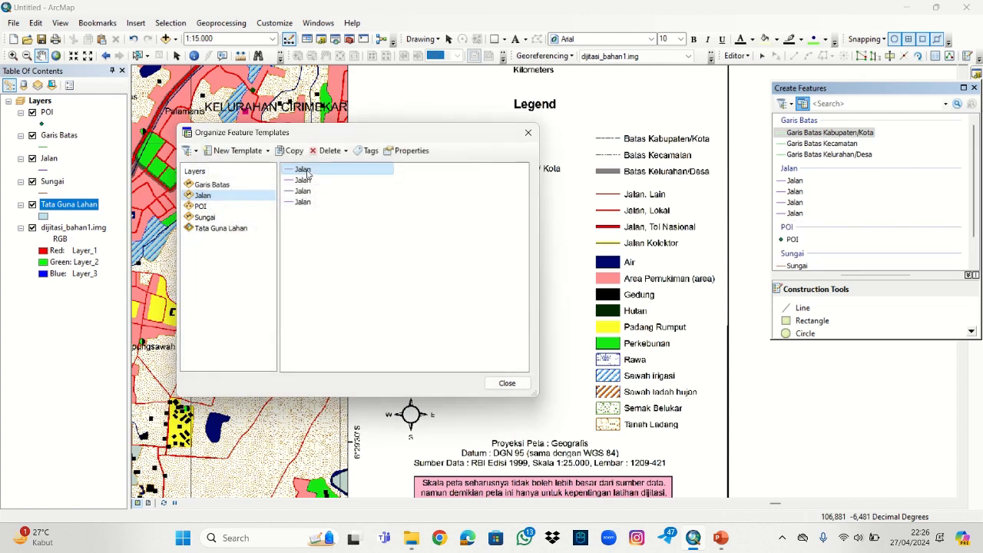
pyautogui.doubleClick(308, 170)
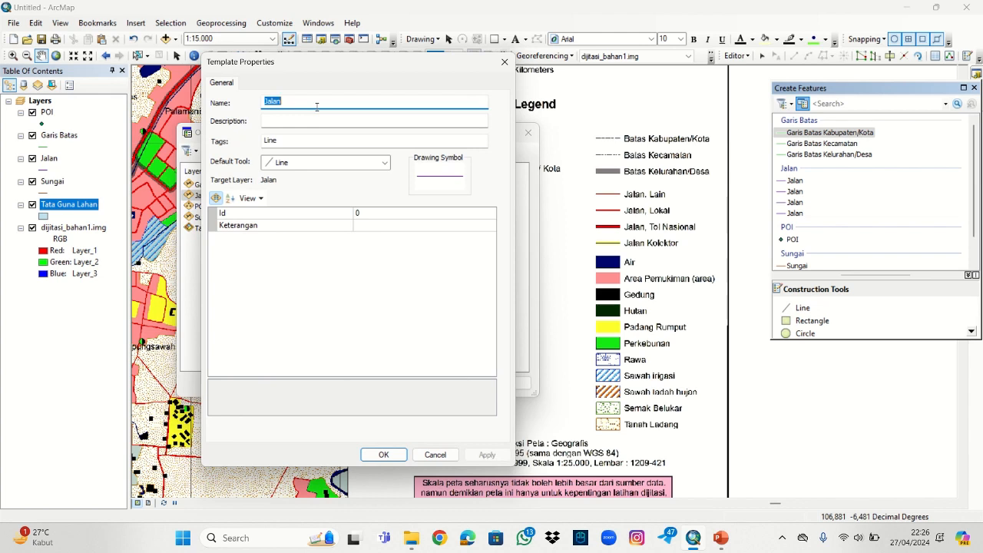
pyautogui.click(316, 107)
pyautogui.write('Lain')
pyautogui.click(403, 223)
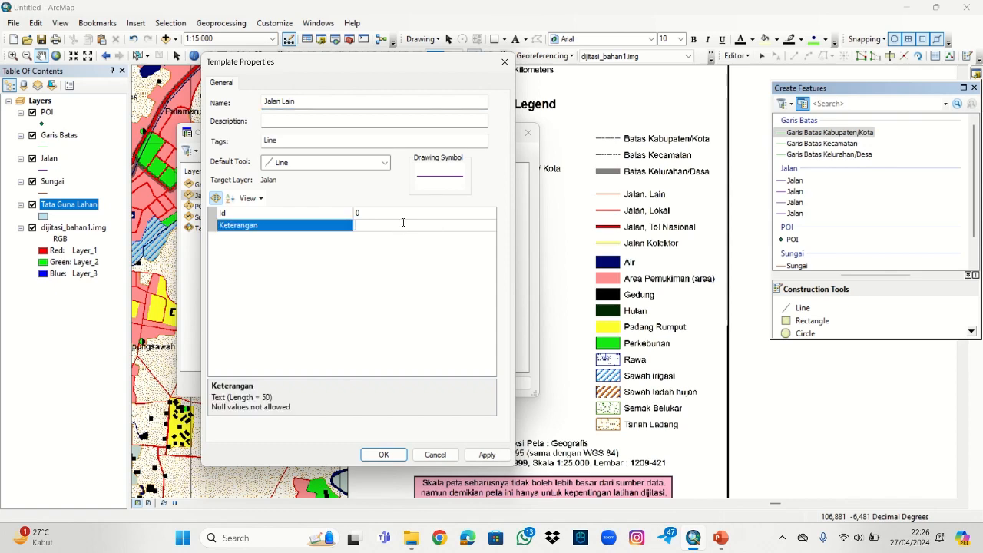
pyautogui.write('Jalan Lain')
pyautogui.press('Return')
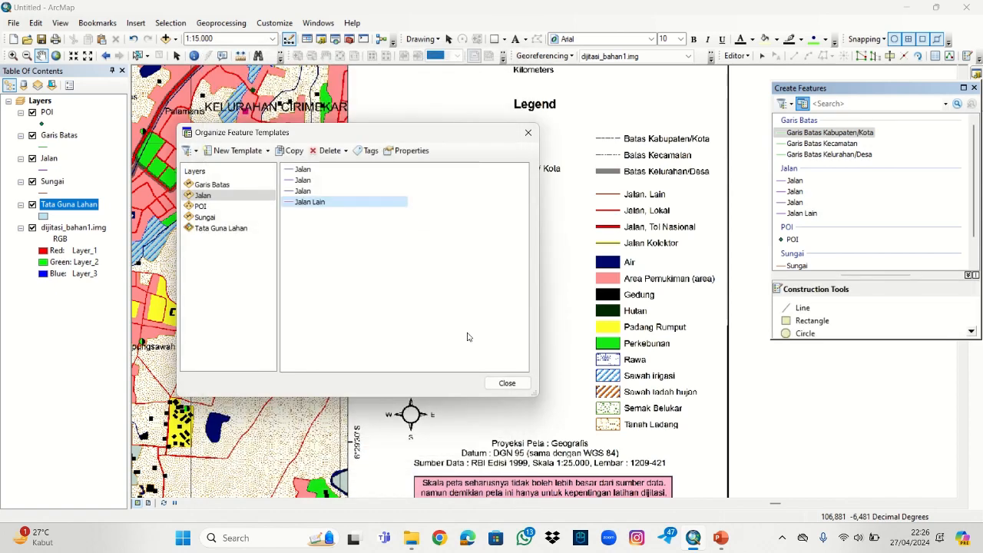
# Step: Rename another Jalan template "Jalan Lokal" and set its Keterangan attribute to "Jalan Lokal"
pyautogui.doubleClick(314, 193)
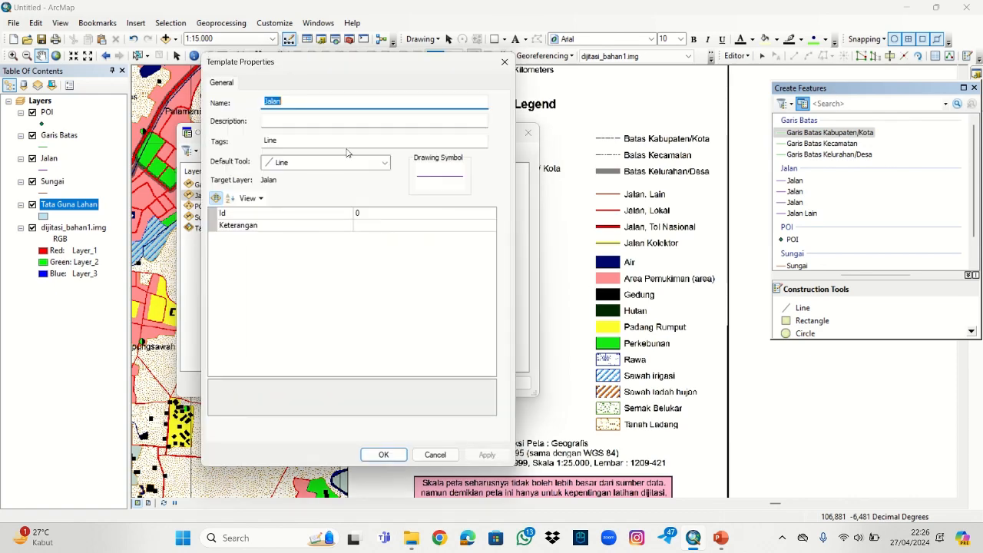
pyautogui.click(343, 99)
pyautogui.write('Loka')
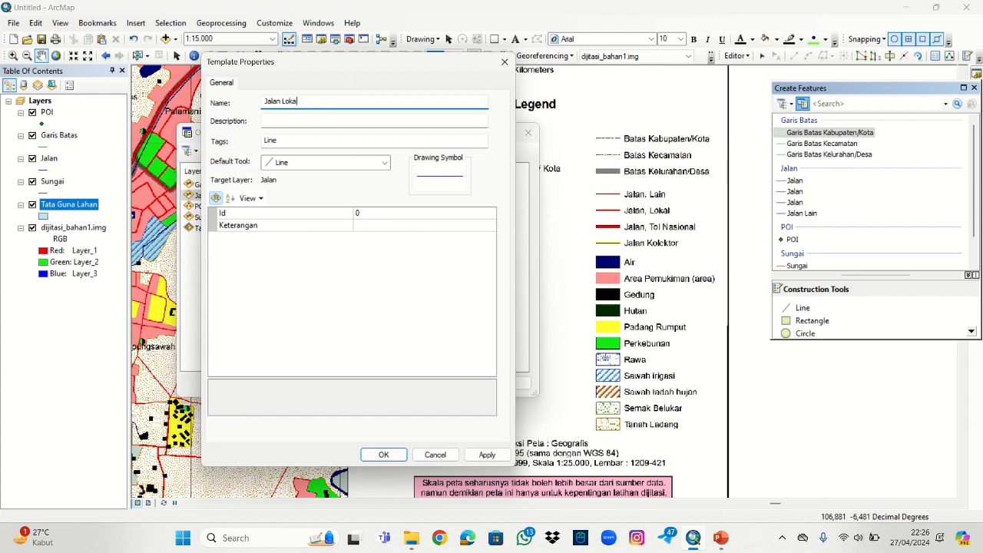
pyautogui.write('l')
pyautogui.click(456, 231)
pyautogui.write('Jalan ')
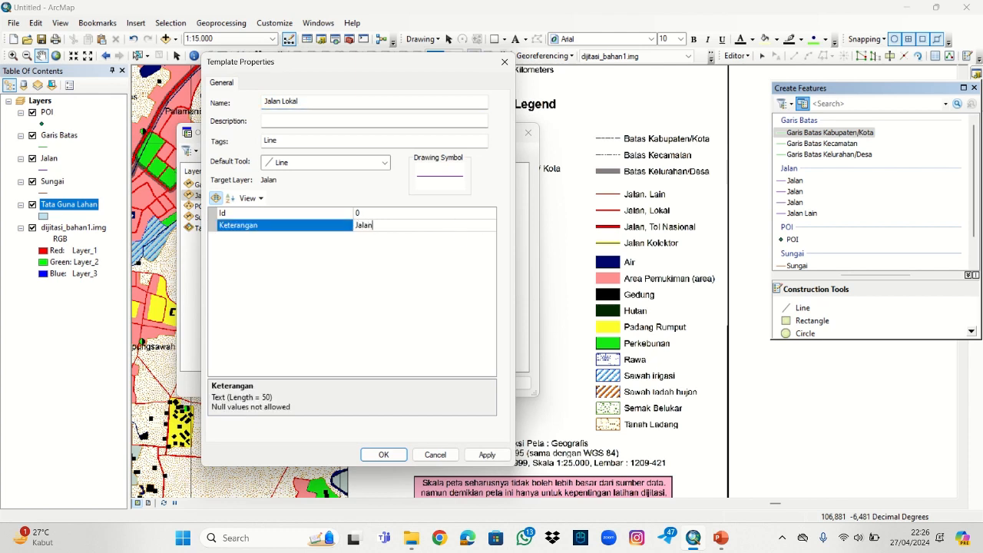
pyautogui.write('Lokal')
pyautogui.press('Return')
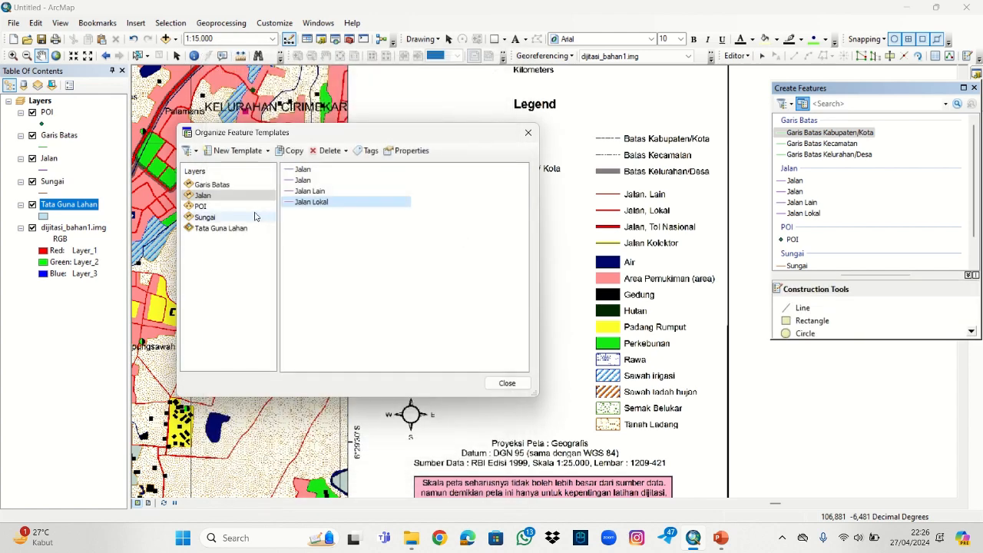
# Step: Rename one of the unnamed Jalan templates "Jalan Tol Nasional" and set its Keterangan attribute to the same text
pyautogui.doubleClick(313, 181)
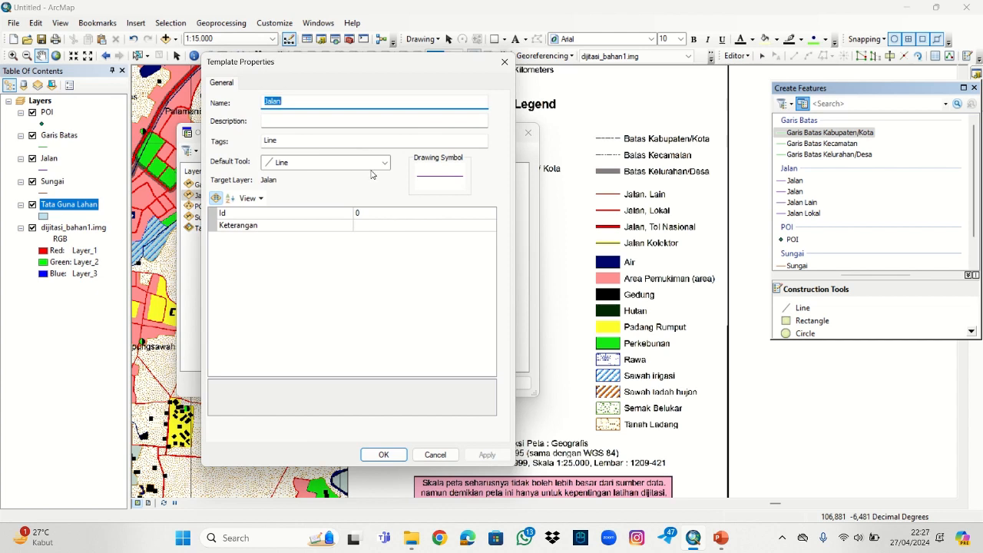
pyautogui.write('Jala')
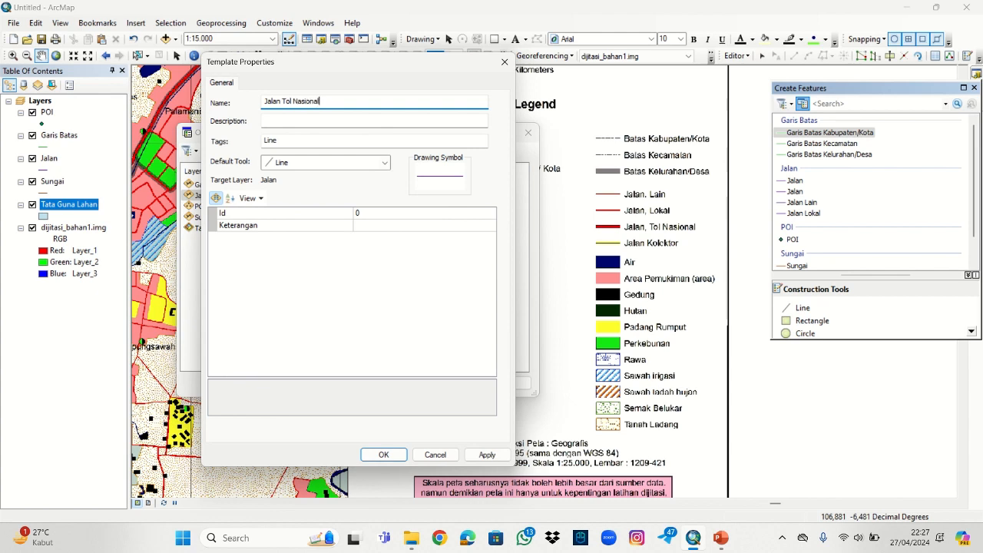
pyautogui.moveTo(344, 101); pyautogui.dragTo(263, 101)
pyautogui.hotkey('ctrl', 'c')
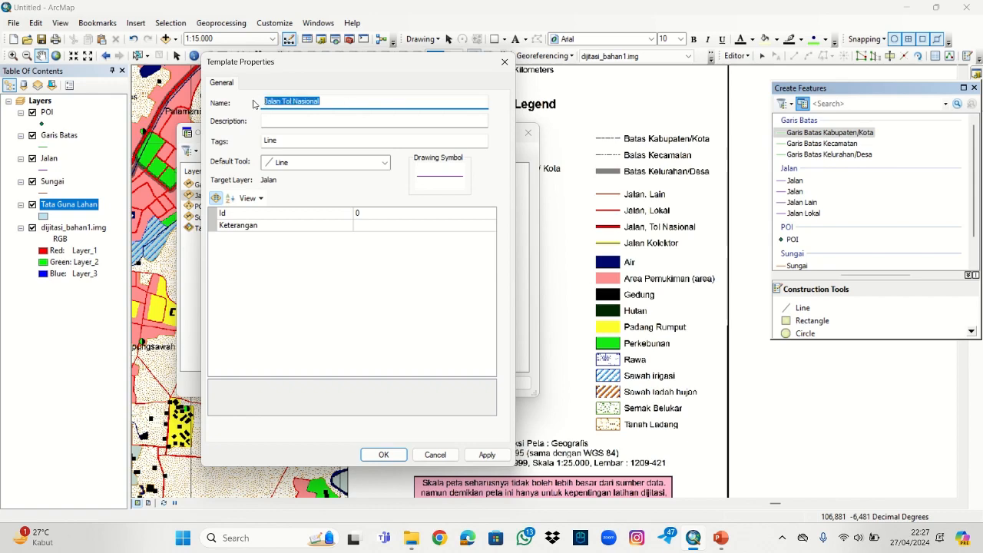
pyautogui.click(380, 224)
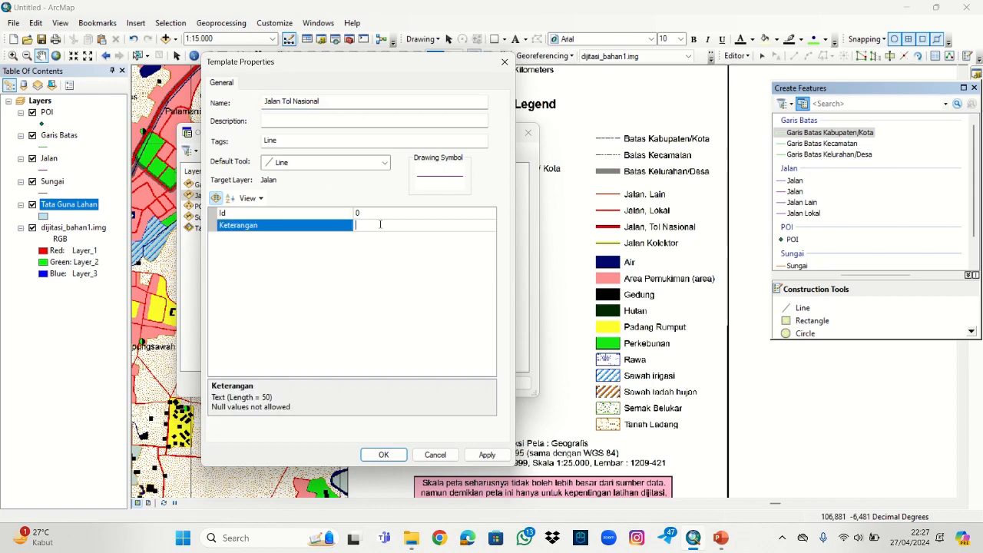
pyautogui.hotkey('ctrl', 'v')
pyautogui.press('Return')
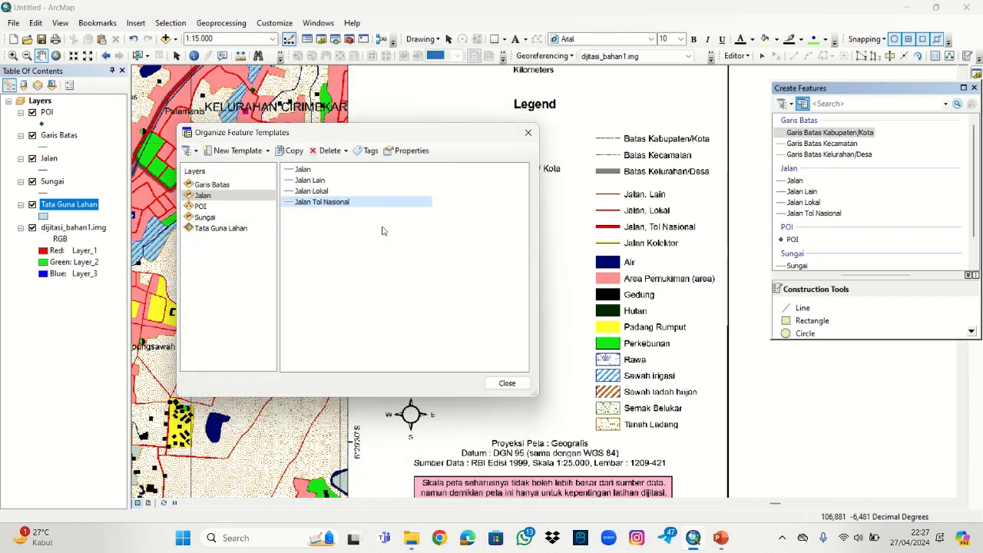
# Step: Rename the remaining Jalan template "Jalan Kolektor" and set its Keterangan attribute to "Jalan Kolektor"
pyautogui.doubleClick(311, 169)
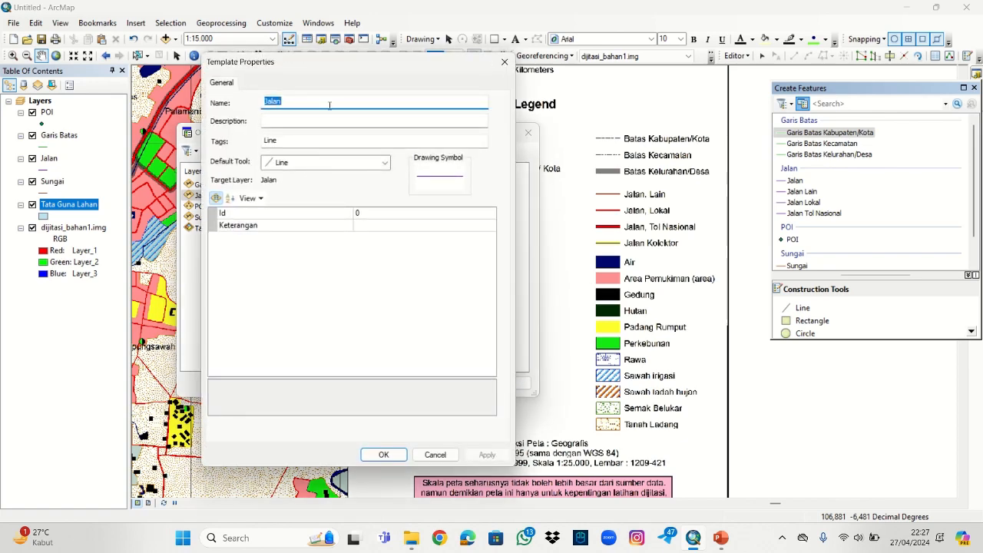
pyautogui.write('Jalan')
pyautogui.click(390, 225)
pyautogui.write('Ja')
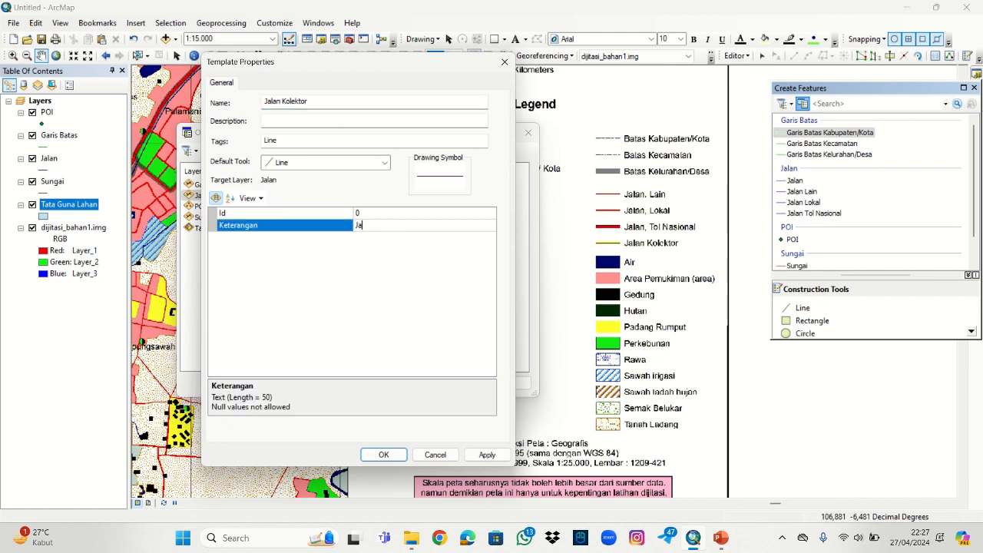
pyautogui.write('lan Kolektor')
pyautogui.press('Return')
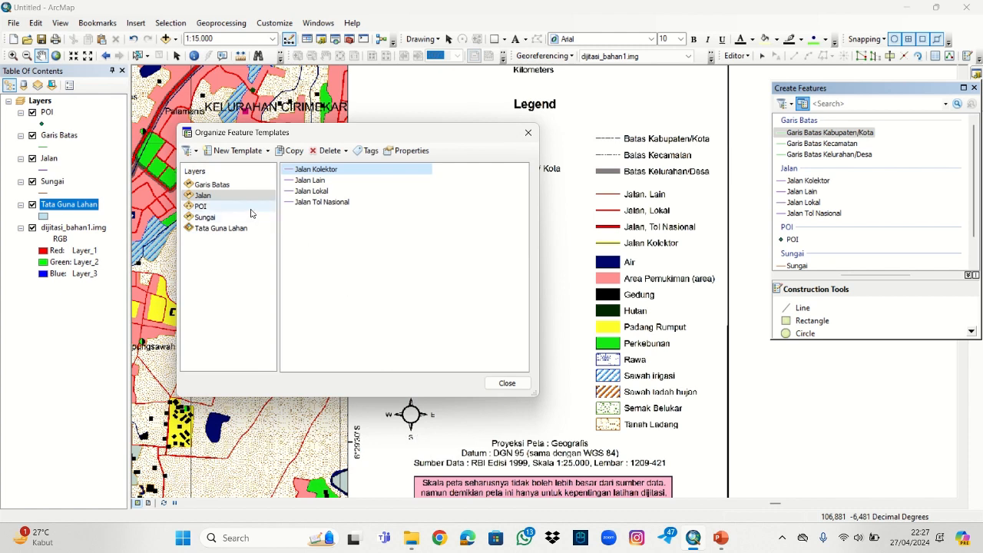
# Step: Move the template organizer clear of the point symbols in the legend and create seven additional feature templates for the POI layer
pyautogui.moveTo(346, 140); pyautogui.dragTo(734, 143)
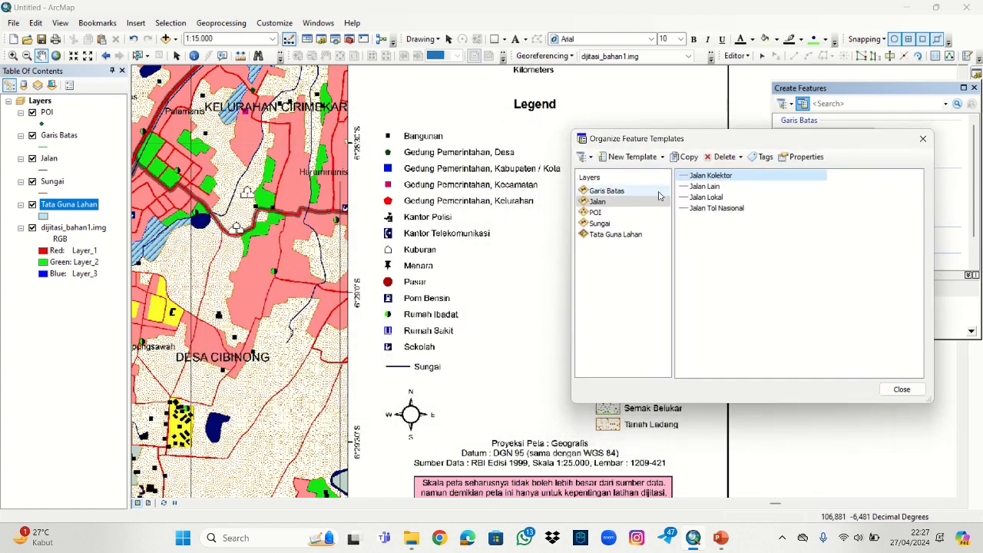
pyautogui.click(618, 215)
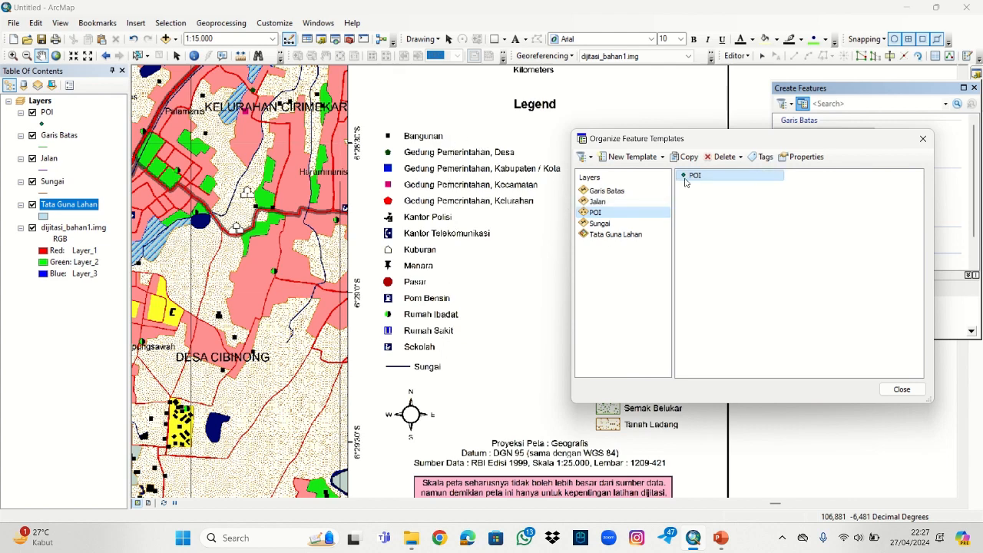
pyautogui.click(646, 158)
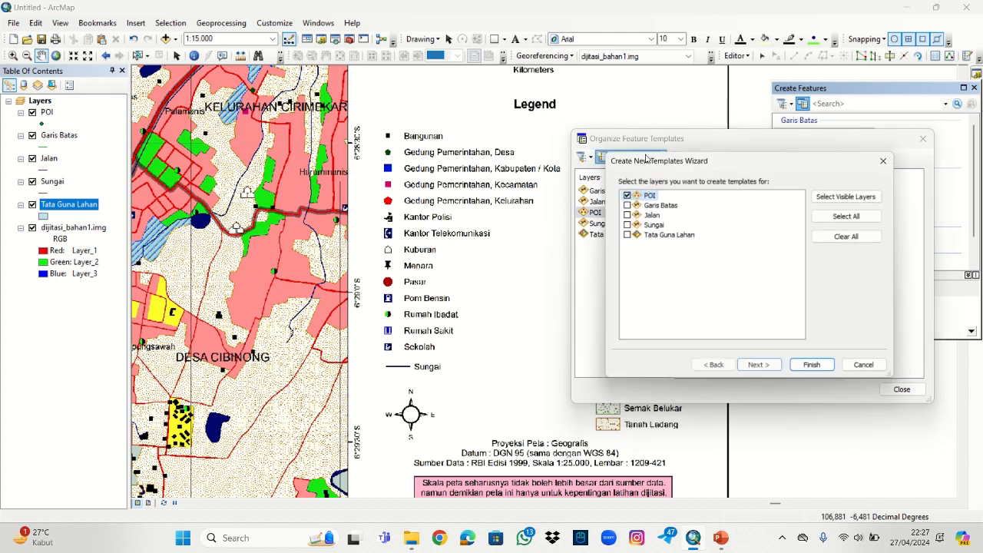
pyautogui.click(817, 371)
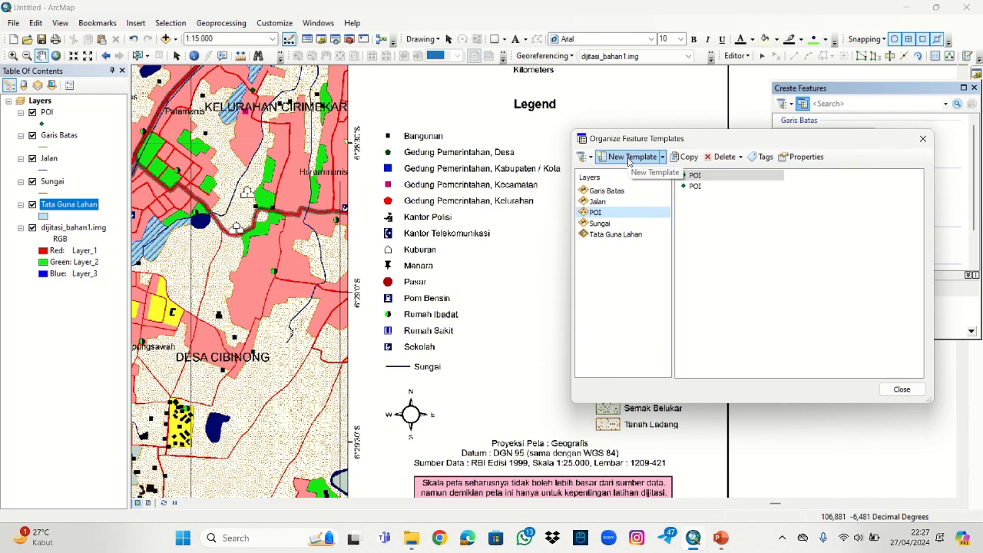
pyautogui.click(628, 158)
pyautogui.click(826, 373)
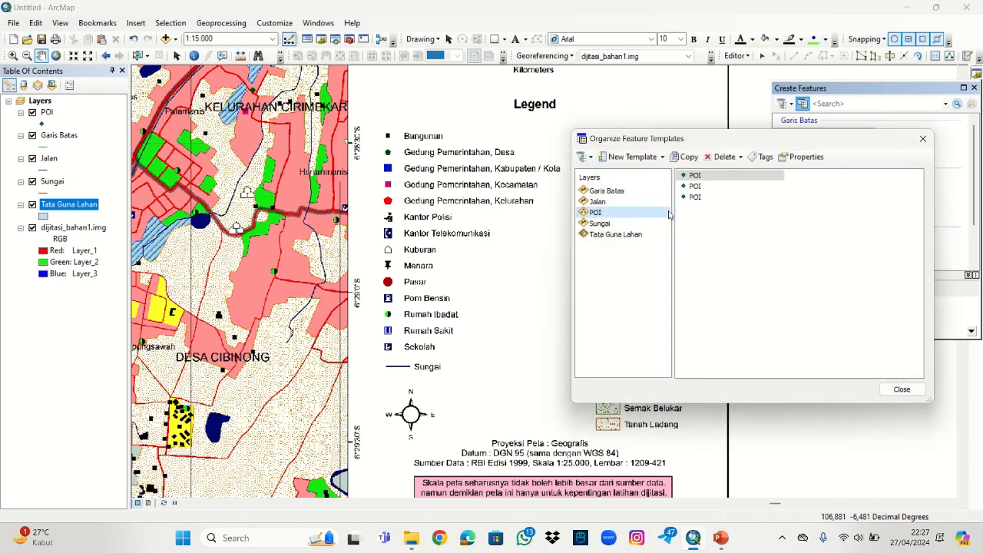
pyautogui.click(627, 158)
pyautogui.click(818, 371)
pyautogui.click(628, 157)
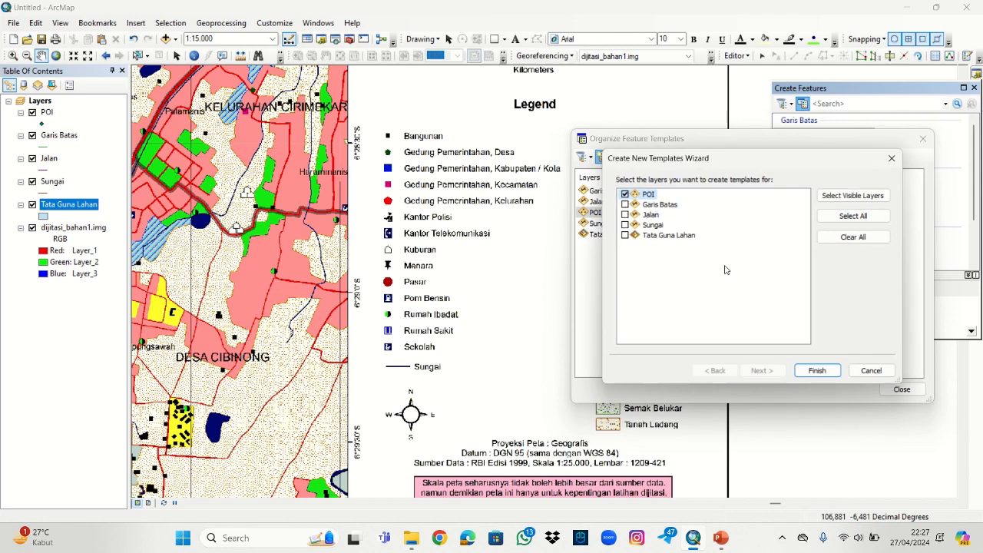
pyautogui.click(810, 373)
pyautogui.click(627, 157)
pyautogui.click(810, 373)
pyautogui.click(628, 157)
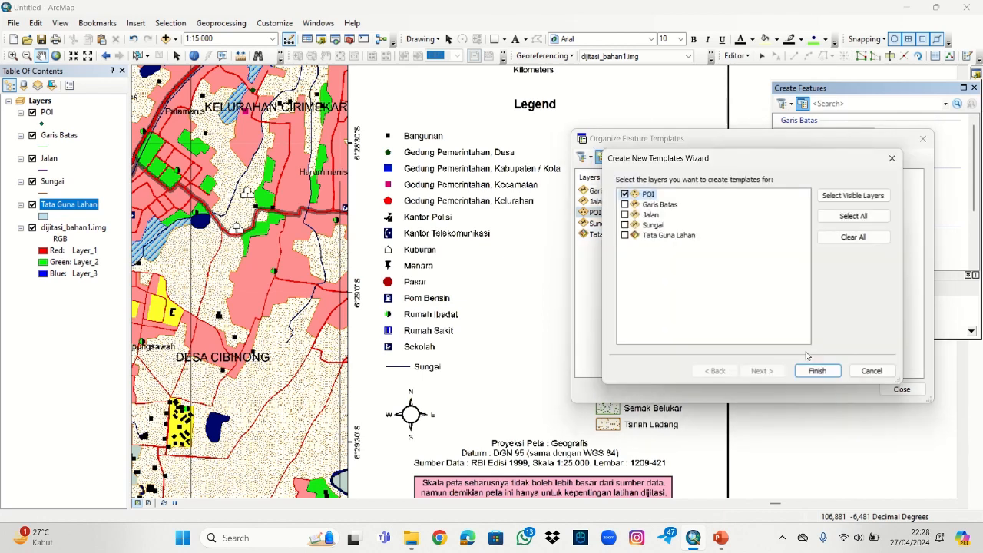
pyautogui.click(815, 370)
pyautogui.click(628, 157)
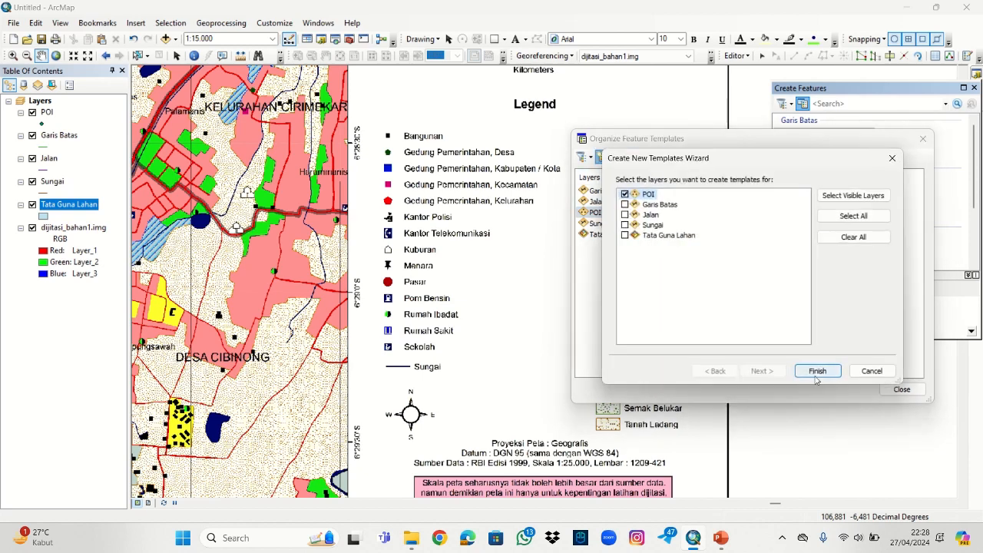
pyautogui.click(816, 372)
# Step: Rename the first POI template "Bangunan" and set its Keterangan attribute to "Bangunan"
pyautogui.doubleClick(695, 176)
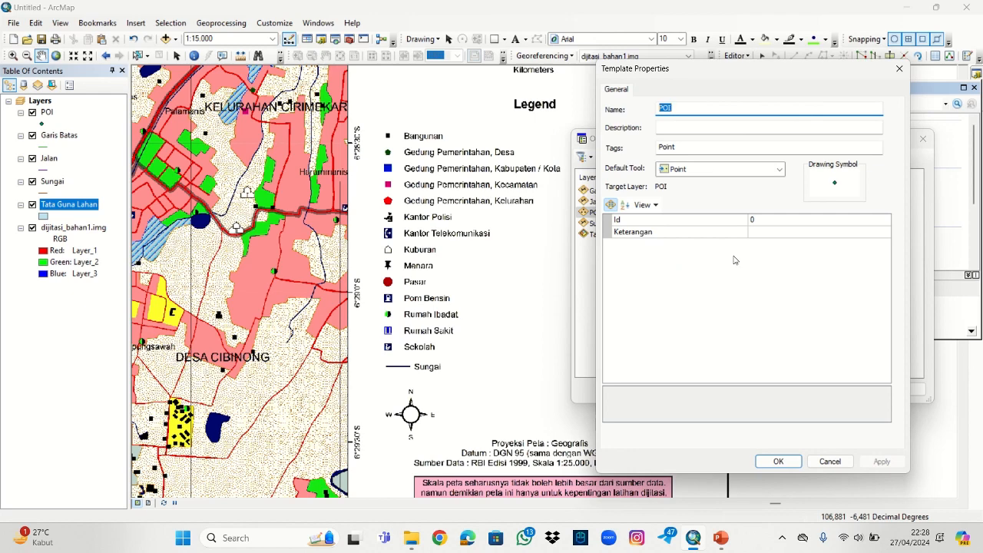
pyautogui.write('Bangunan')
pyautogui.click(824, 232)
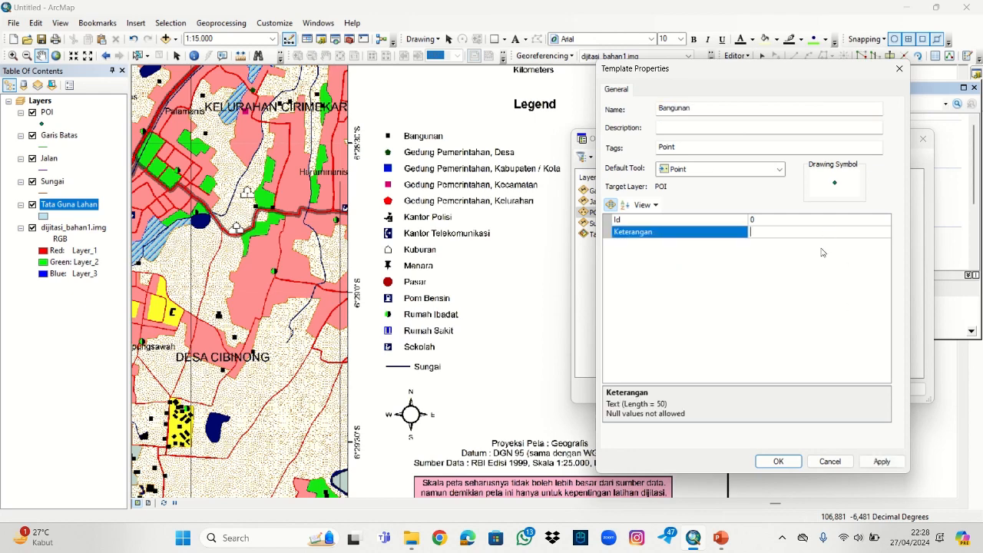
pyautogui.write('Bangunan')
pyautogui.press('Return')
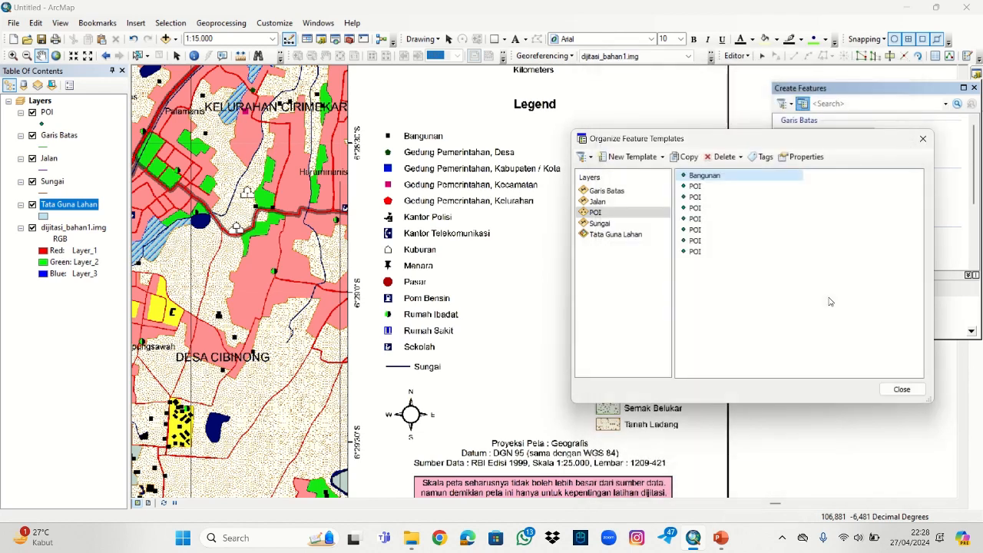
# Step: Rename the next POI template "Gedung Pemerintahan Desa" and set its Keterangan attribute to the same text
pyautogui.doubleClick(727, 187)
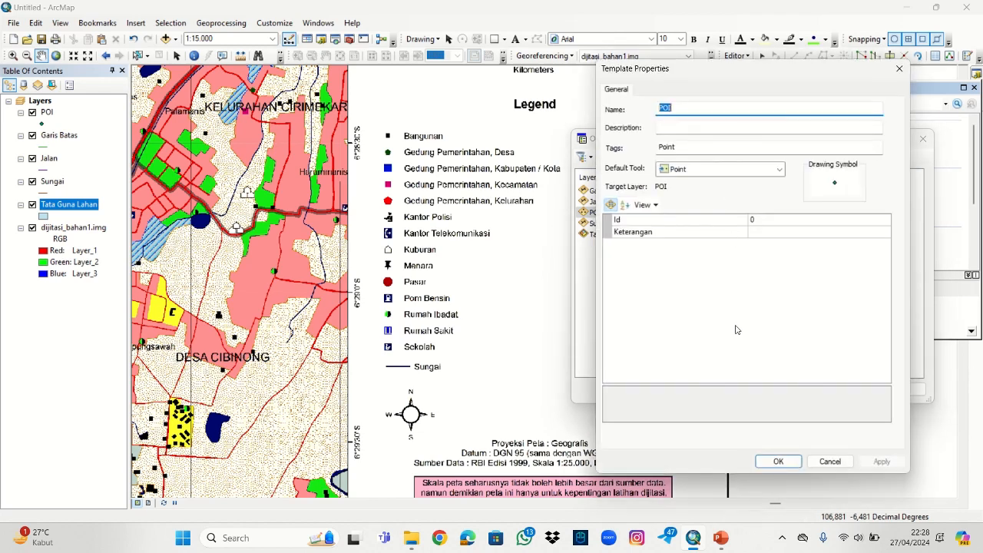
pyautogui.write('Gedung Pemerintahan Desa')
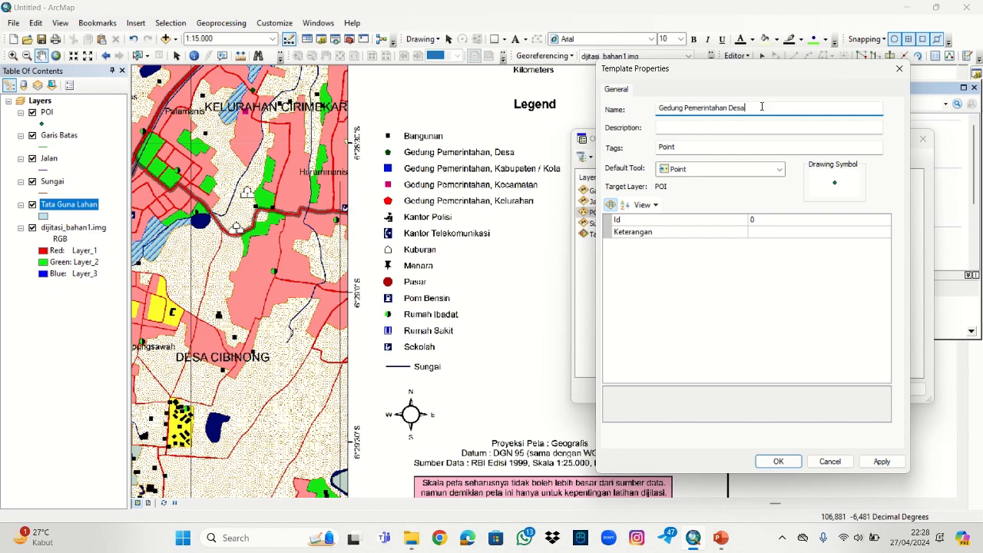
pyautogui.moveTo(749, 107); pyautogui.dragTo(658, 107)
pyautogui.hotkey('ctrl', 'c')
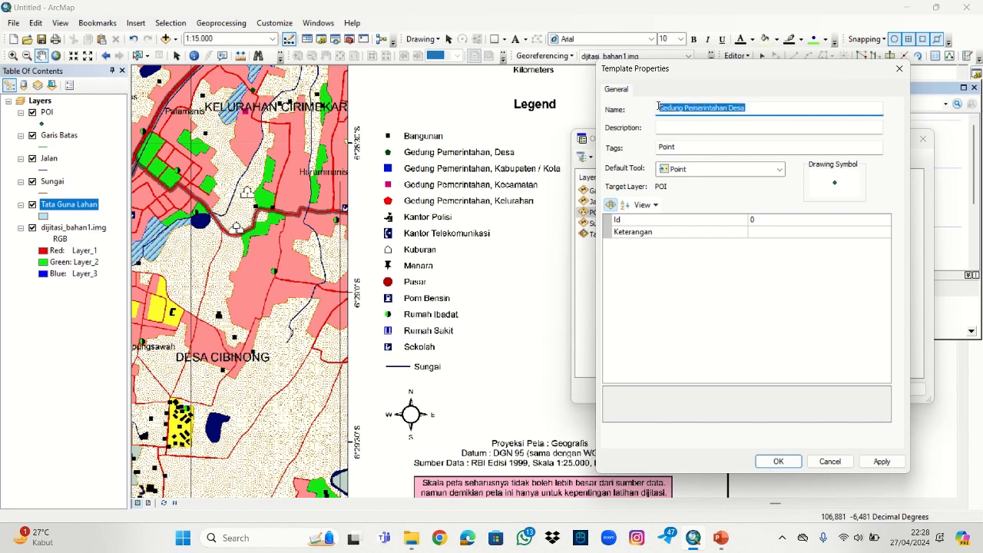
pyautogui.click(802, 234)
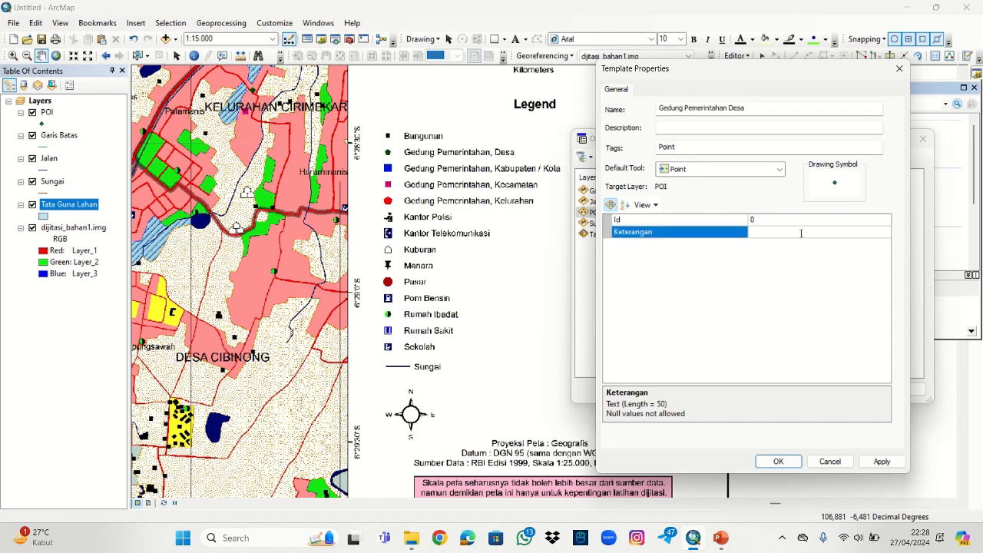
pyautogui.hotkey('ctrl', 'v')
pyautogui.press('Return')
pyautogui.press('Return')
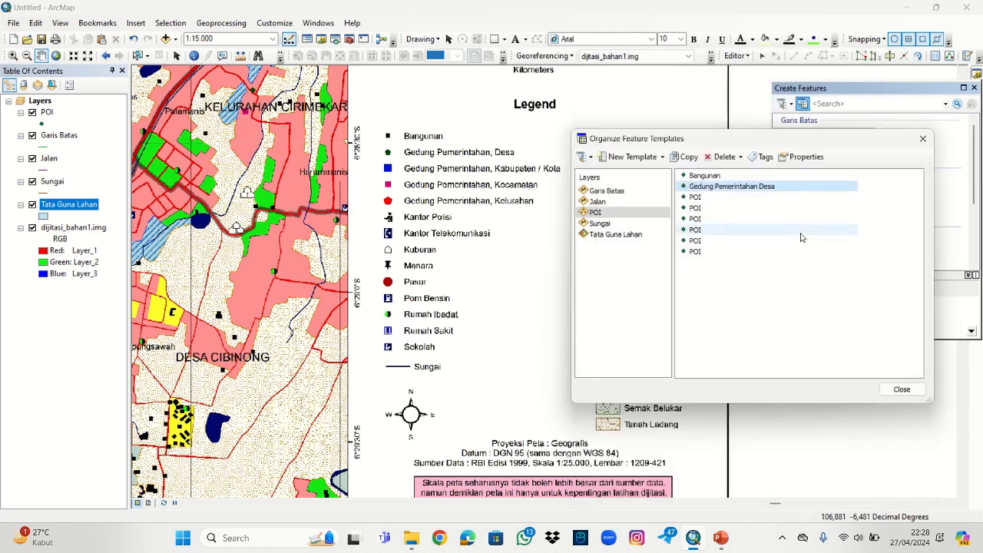
# Step: Rename another POI template "Gedung Pemerintahan Kabupaten/Kota" and set its Keterangan attribute to the same text
pyautogui.doubleClick(750, 198)
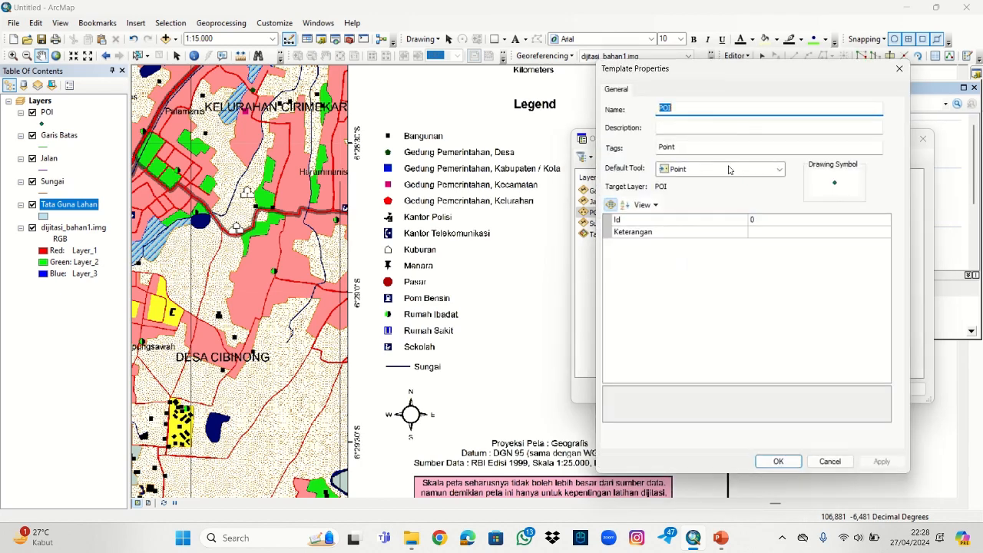
pyautogui.hotkey('ctrl', 'v')
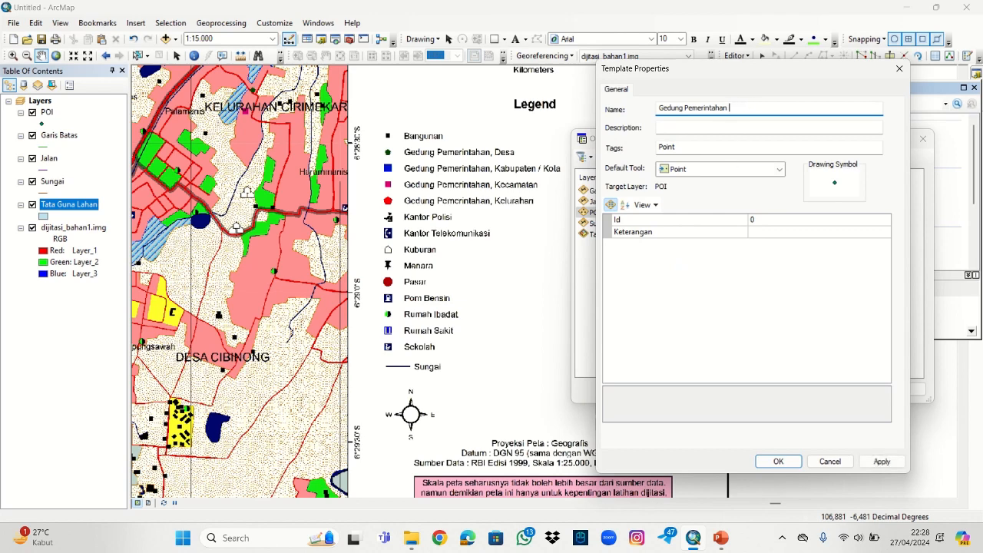
pyautogui.write('Kabupaten/Kota')
pyautogui.moveTo(783, 112); pyautogui.dragTo(661, 111)
pyautogui.hotkey('ctrl', 'c')
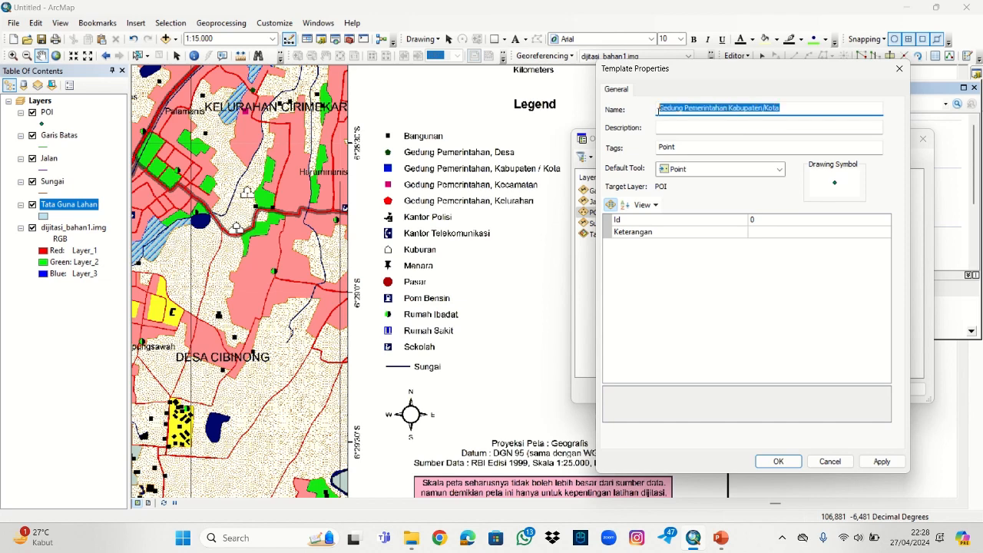
pyautogui.click(767, 231)
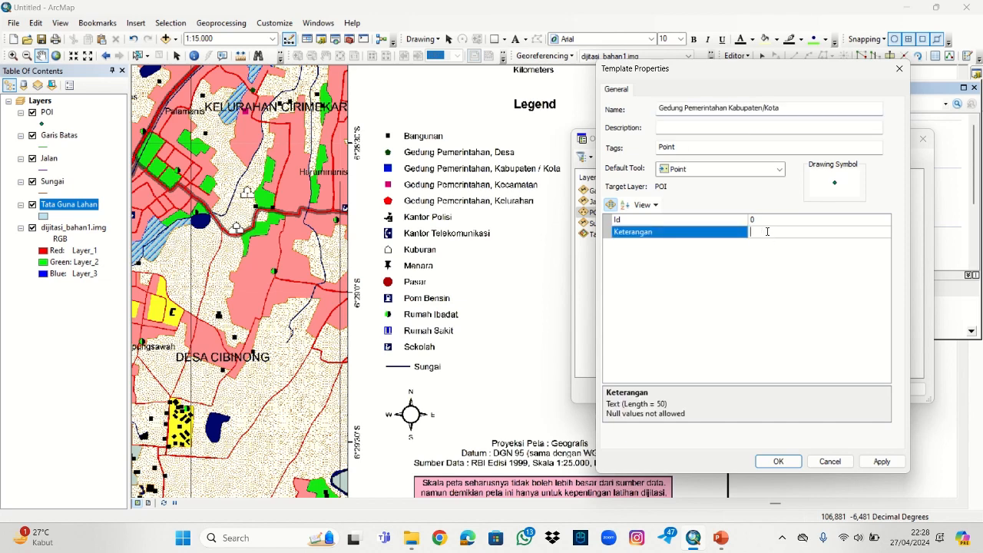
pyautogui.hotkey('ctrl', 'v')
pyautogui.press('Return')
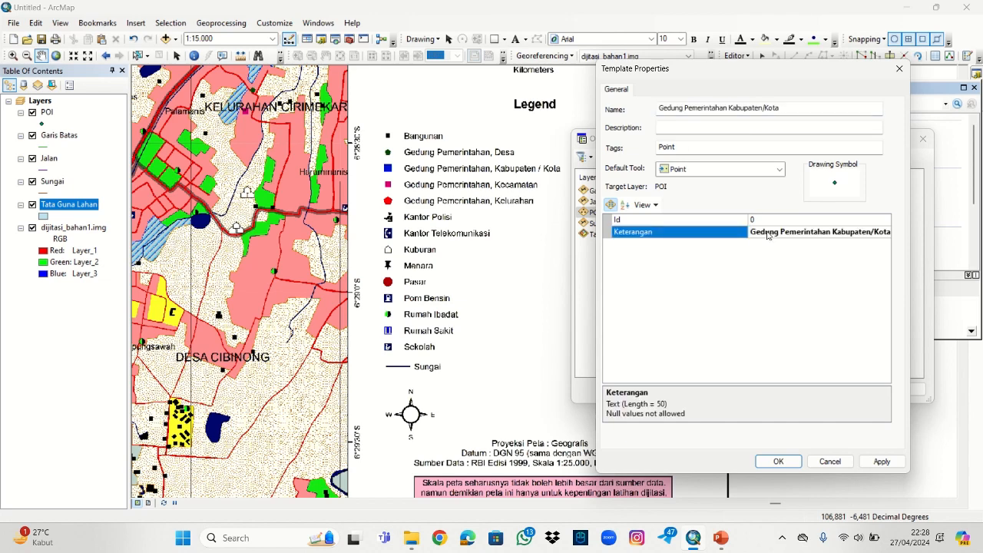
pyautogui.press('Return')
# Step: Rename the following POI template "Gedung Pemerintahan Kecamatan" and set its Keterangan attribute to the same text
pyautogui.doubleClick(712, 211)
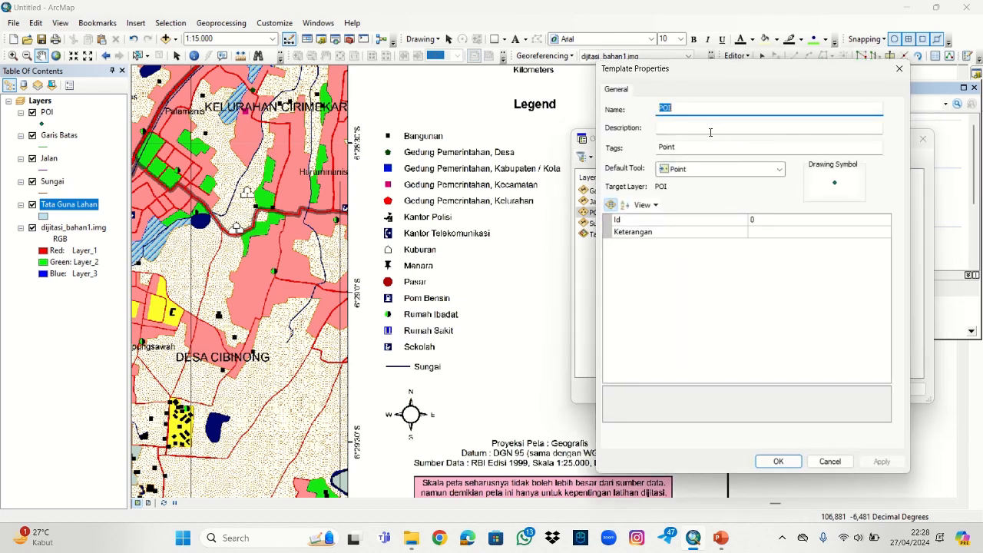
pyautogui.hotkey('ctrl', 'v')
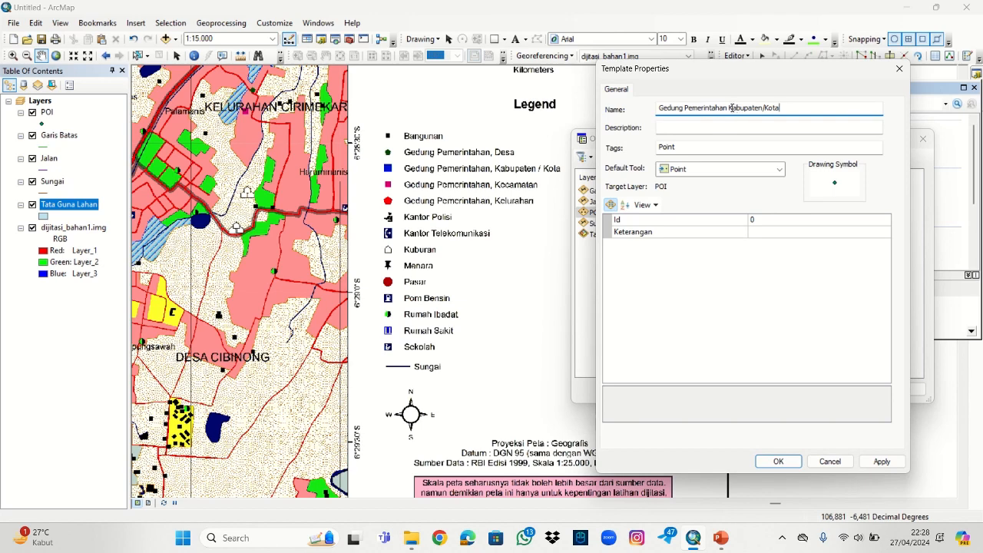
pyautogui.moveTo(731, 108); pyautogui.dragTo(783, 108)
pyautogui.write('Kecamata')
pyautogui.moveTo(768, 108); pyautogui.dragTo(644, 112)
pyautogui.hotkey('ctrl', 'c')
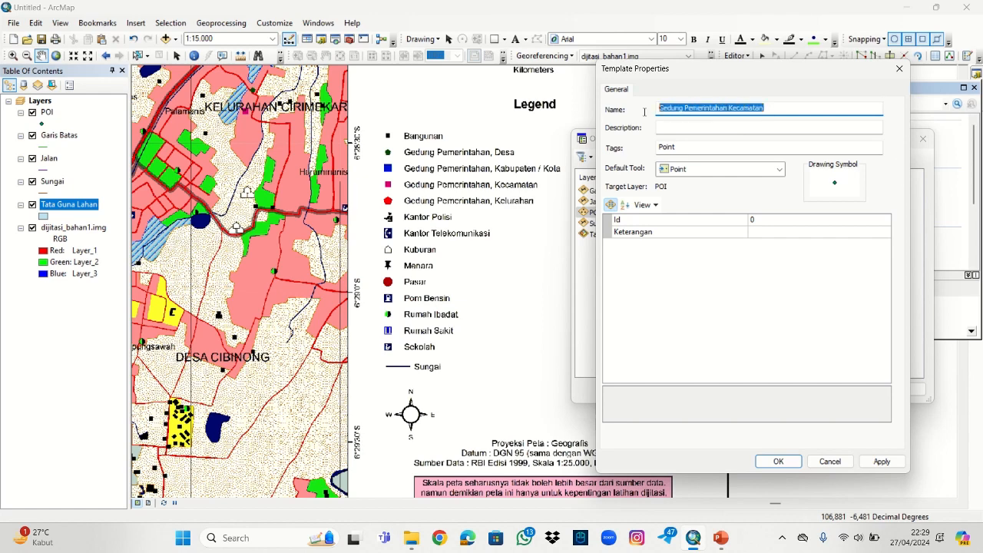
pyautogui.click(779, 230)
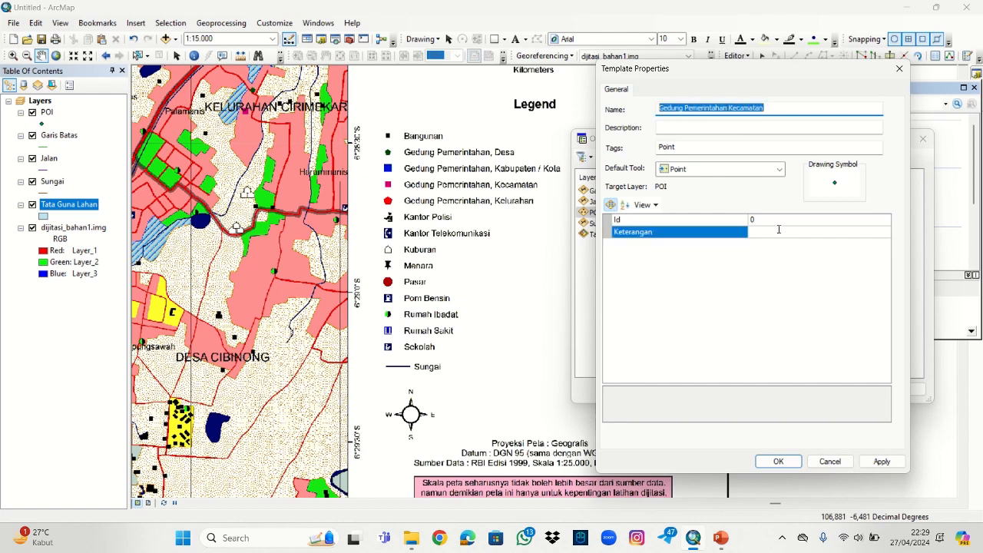
pyautogui.hotkey('ctrl', 'v')
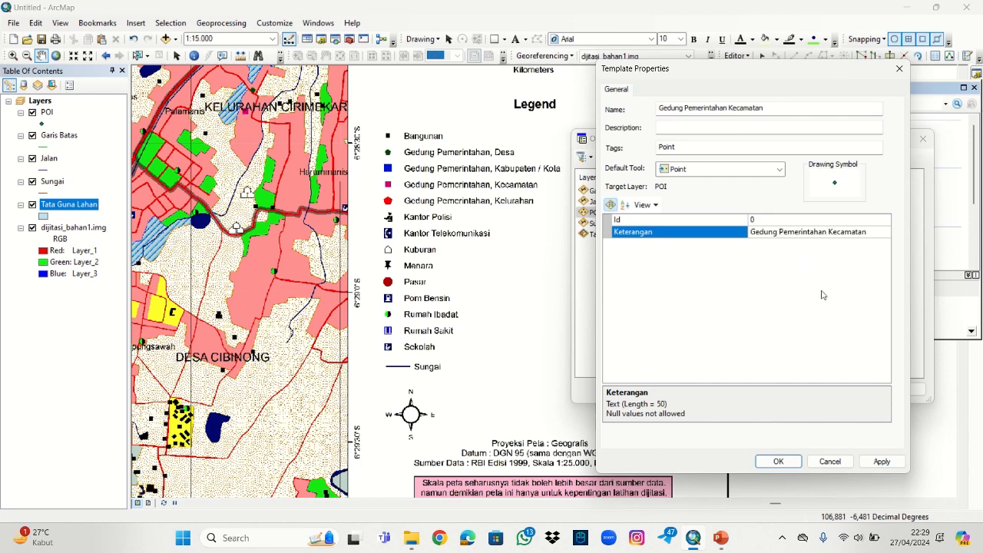
pyautogui.press('Return')
# Step: Rename the next unnamed POI template "Gedung Pemerintahan Kelurahan" and set its Keterangan attribute to the same text
pyautogui.click(726, 218)
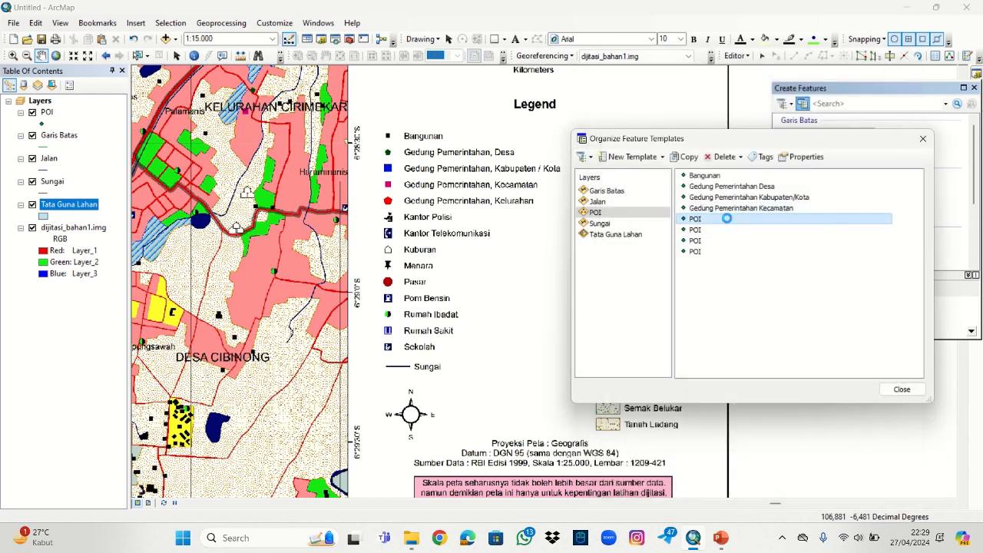
pyautogui.hotkey('ctrl', 'v')
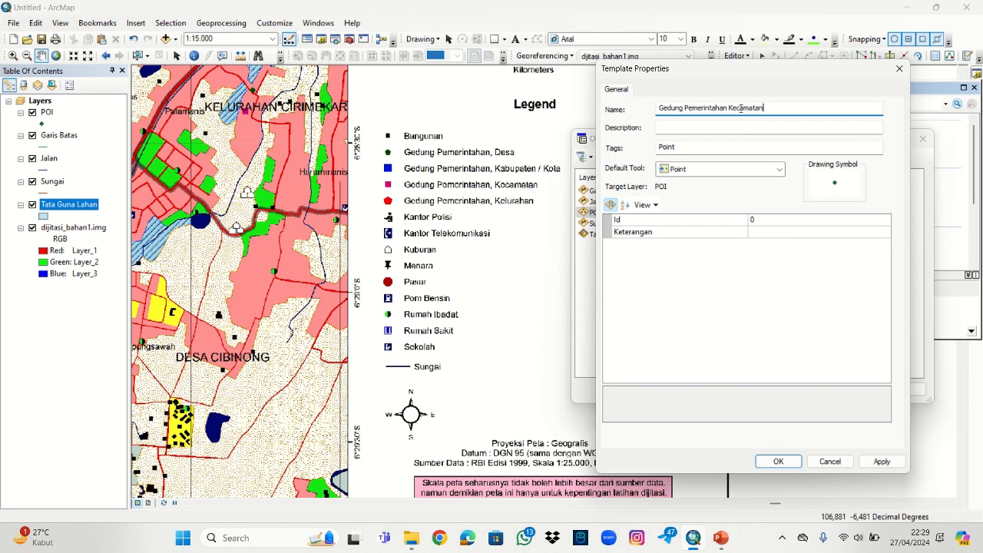
pyautogui.moveTo(740, 109); pyautogui.dragTo(774, 106)
pyautogui.write('lurahan')
pyautogui.moveTo(762, 107); pyautogui.dragTo(653, 109)
pyautogui.hotkey('ctrl', 'c')
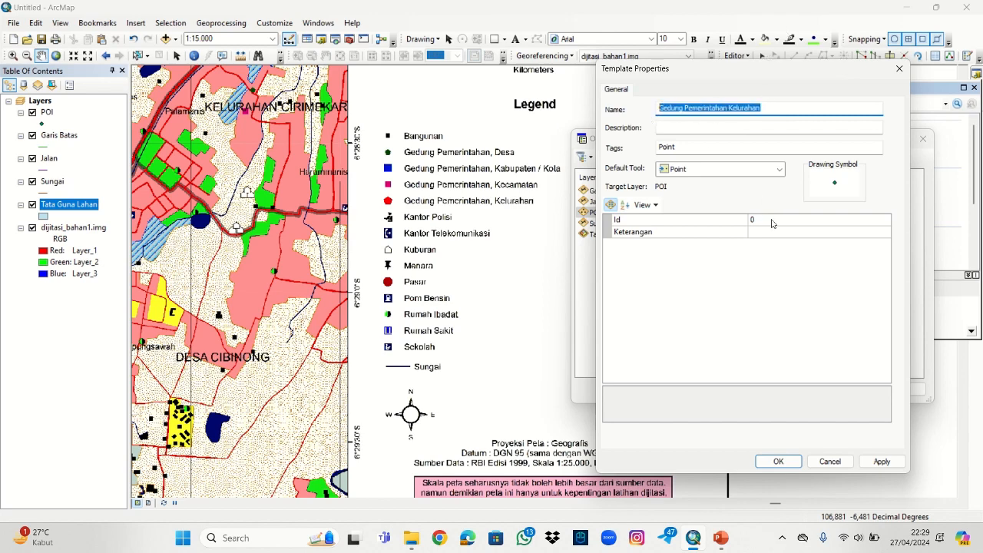
pyautogui.click(773, 231)
pyautogui.hotkey('ctrl', 'v')
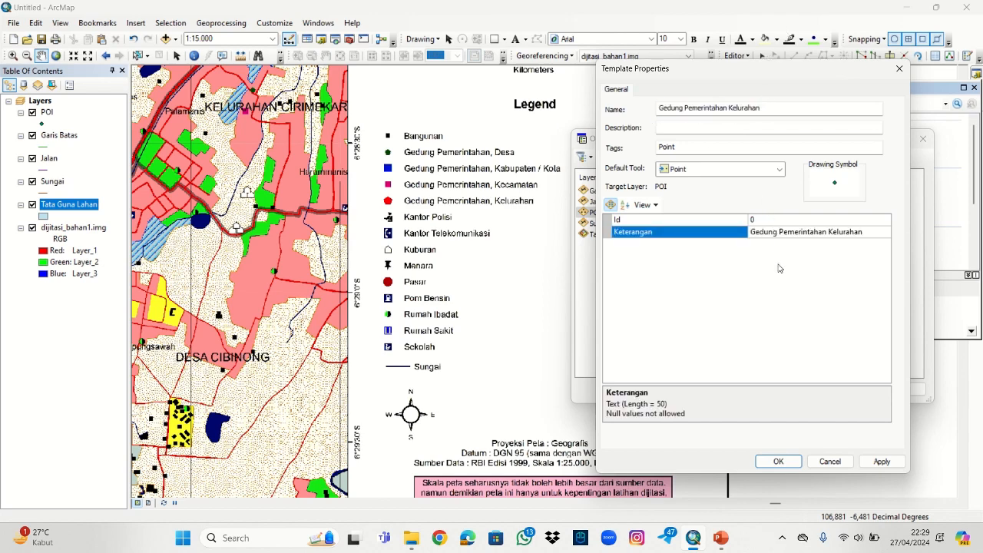
pyautogui.press('Return')
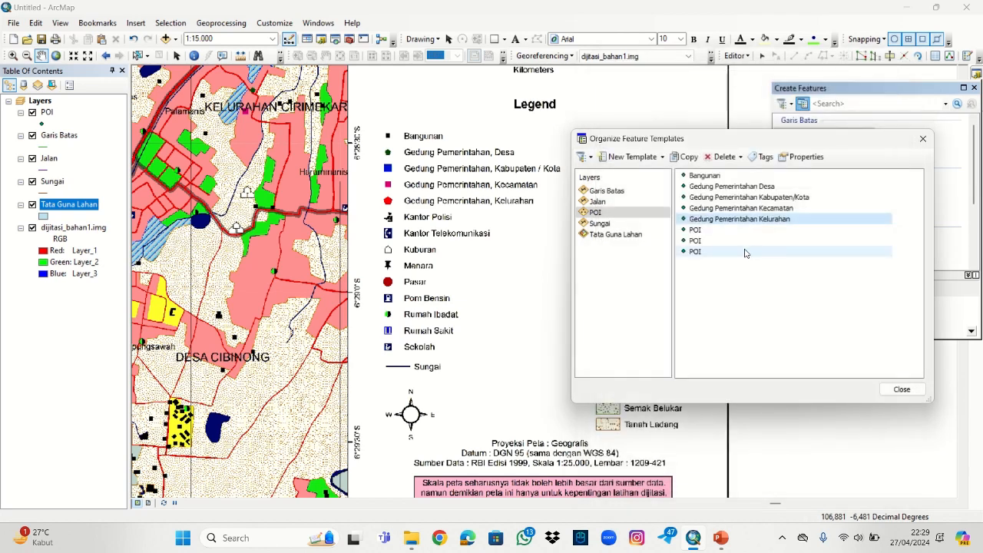
# Step: Rename the next unnamed POI template "Kantor Polisi" and set its Keterangan attribute to "Kantor Polisi"
pyautogui.doubleClick(723, 231)
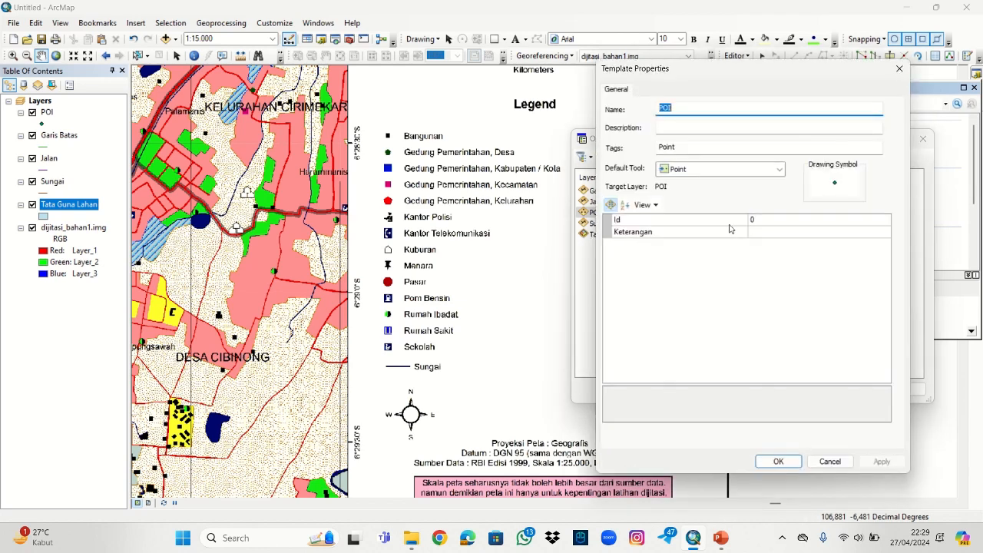
pyautogui.write('Kantor Polisi')
pyautogui.click(780, 234)
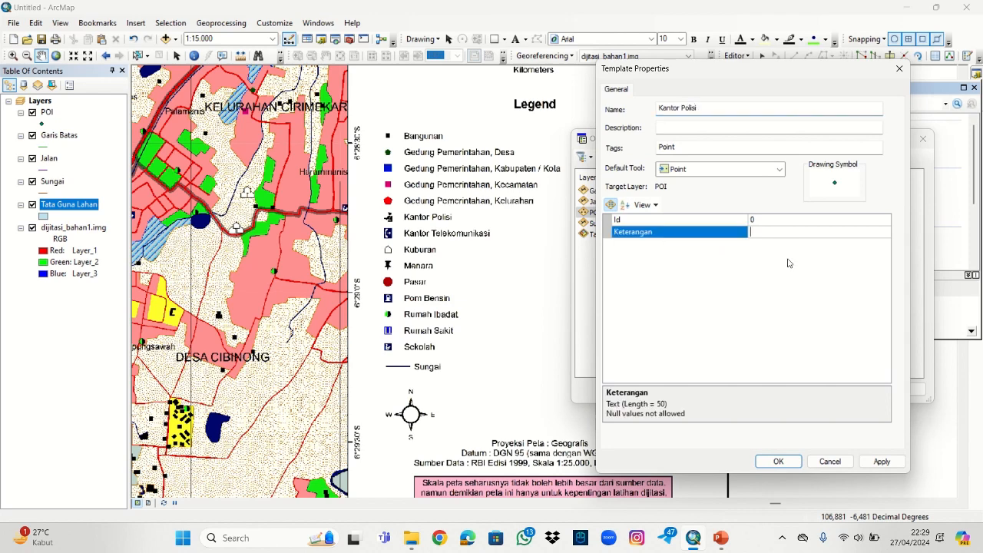
pyautogui.write('Kantor Polisi')
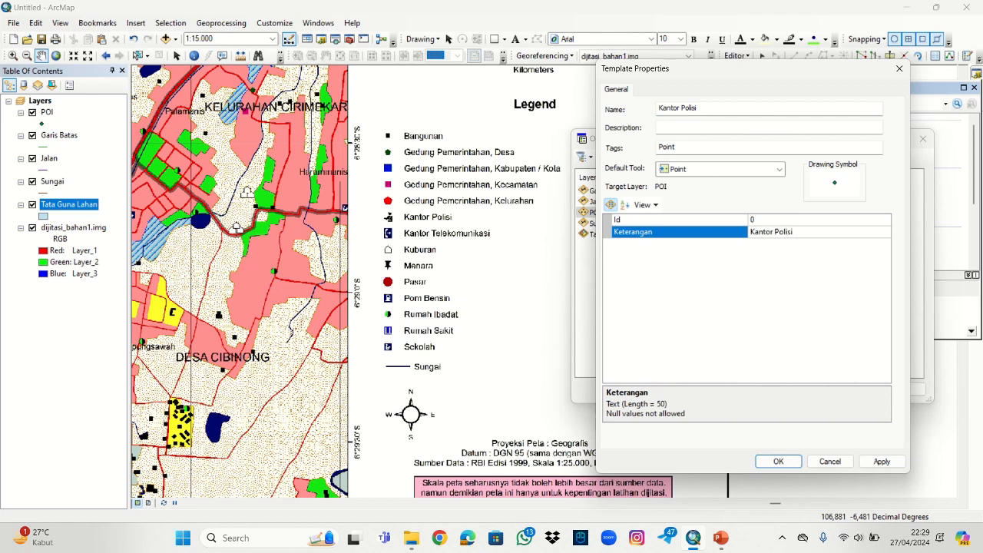
pyautogui.click(800, 461)
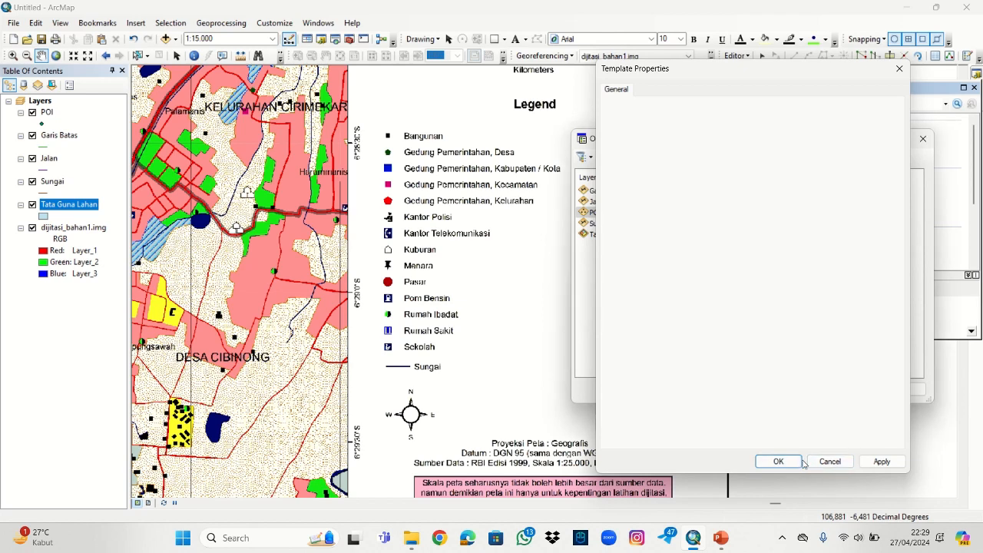
# Step: Rename the following POI template "Kantor Telekomunikasi" and set its Keterangan attribute to the same text
pyautogui.doubleClick(701, 239)
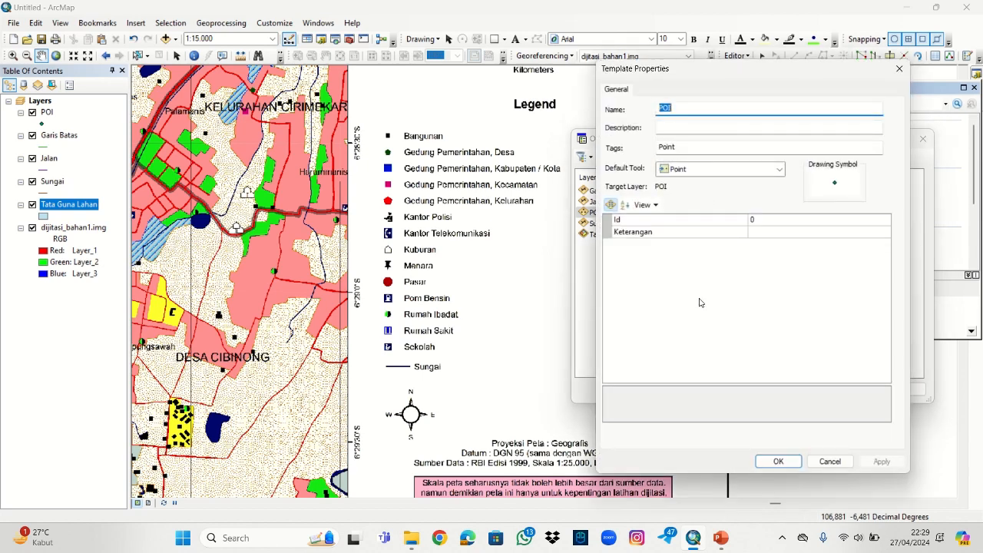
pyautogui.write('Kantor Telekomunikasi')
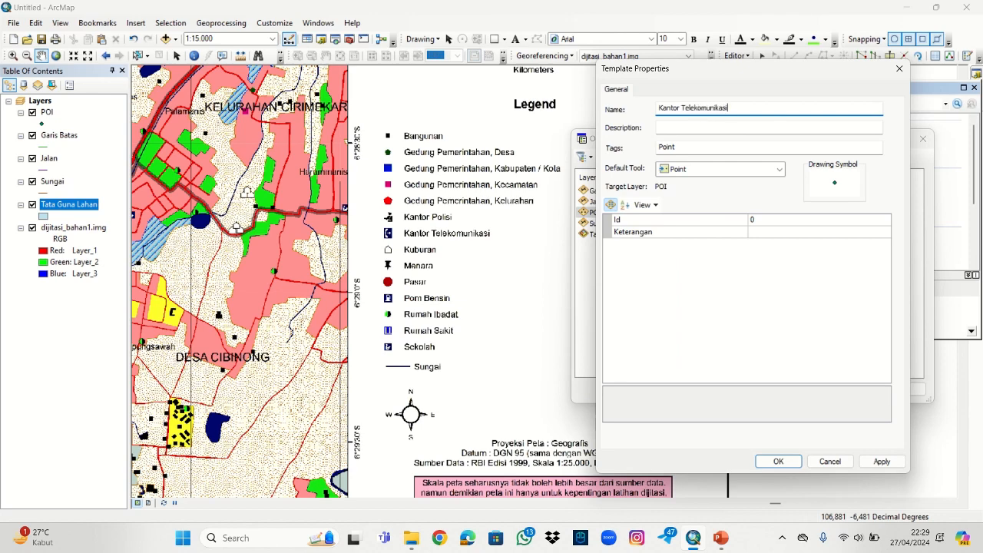
pyautogui.moveTo(731, 112); pyautogui.dragTo(653, 112)
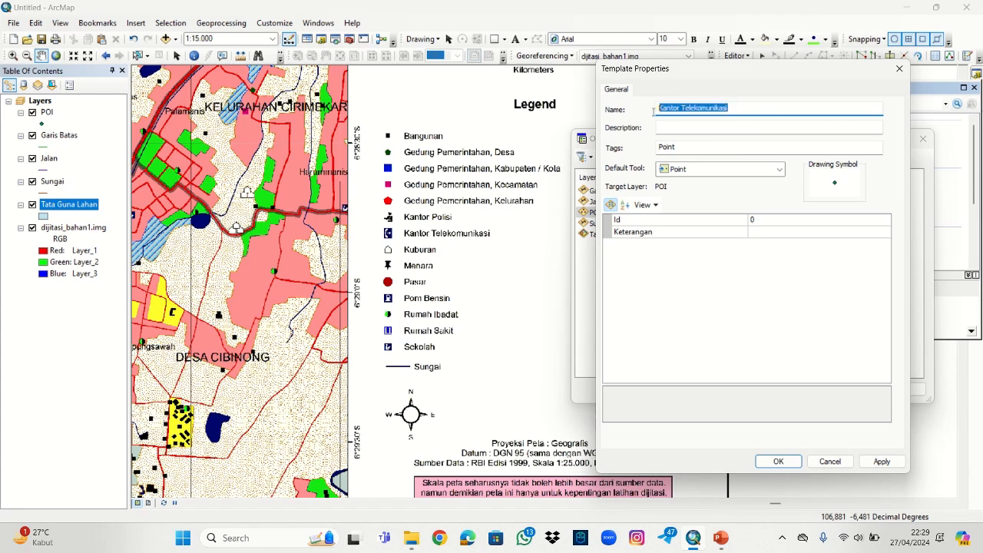
pyautogui.click(801, 231)
pyautogui.hotkey('ctrl', 'v')
pyautogui.press('Return')
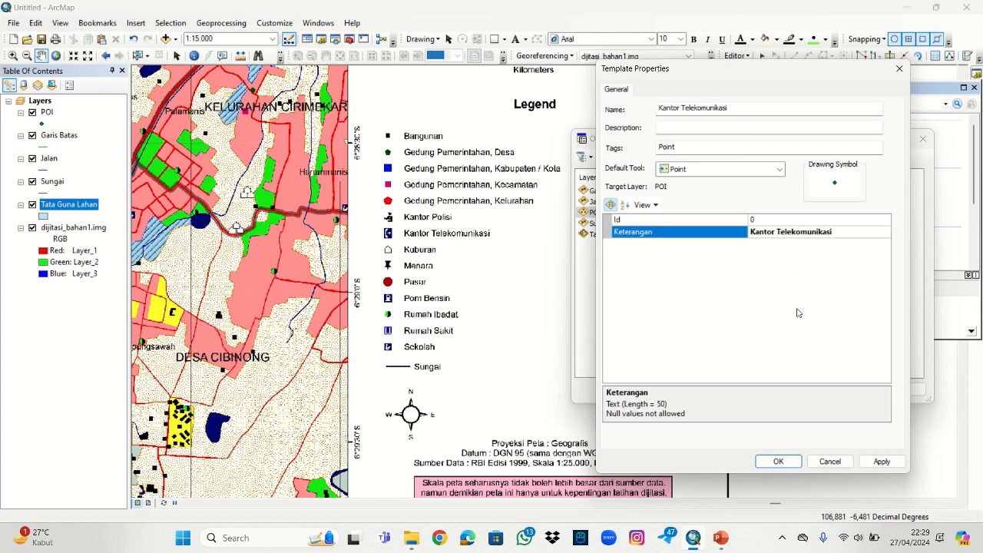
pyautogui.press('Return')
# Step: Rename the last unnamed POI template "Kuburan" and set its Keterangan attribute to "Kuburan"
pyautogui.doubleClick(695, 251)
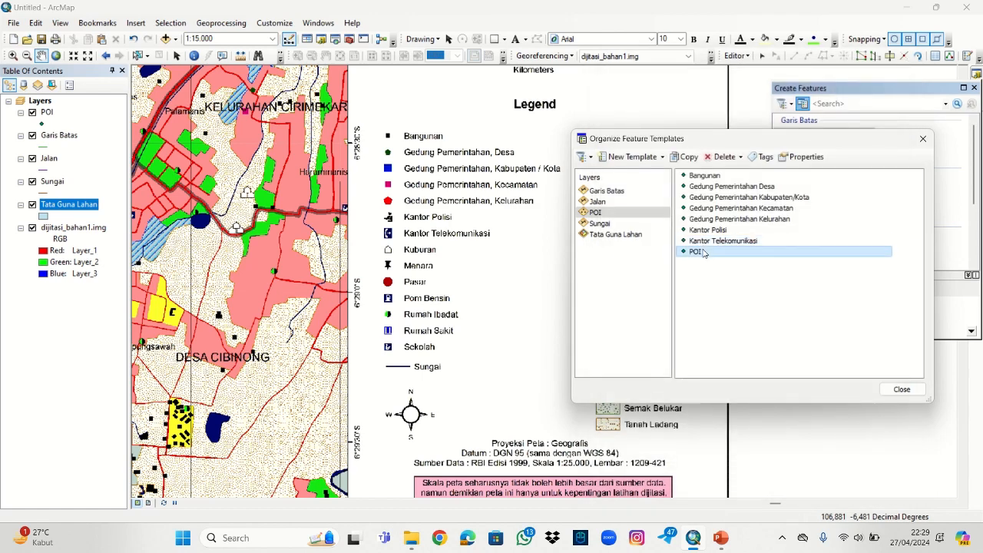
pyautogui.write('K')
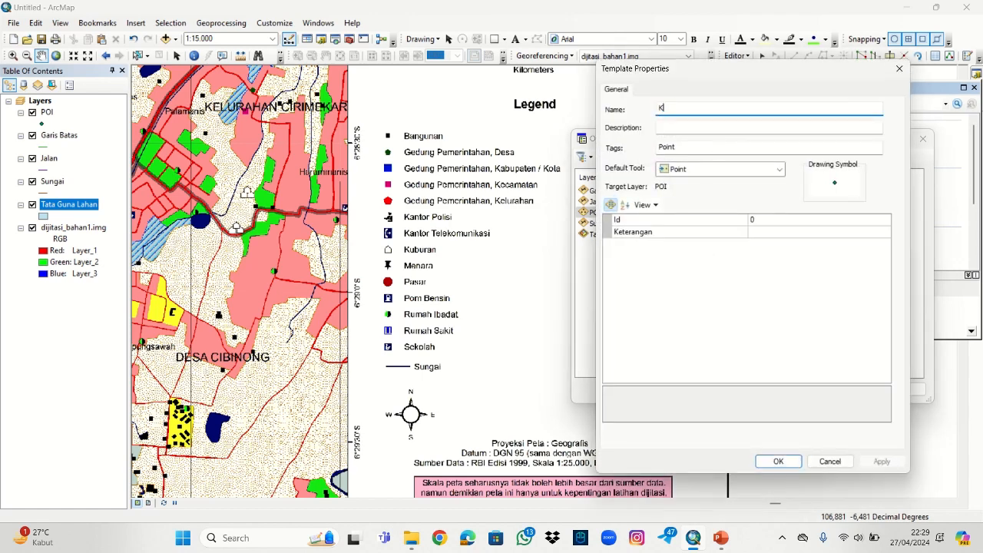
pyautogui.write('uburan')
pyautogui.click(769, 229)
pyautogui.write('K')
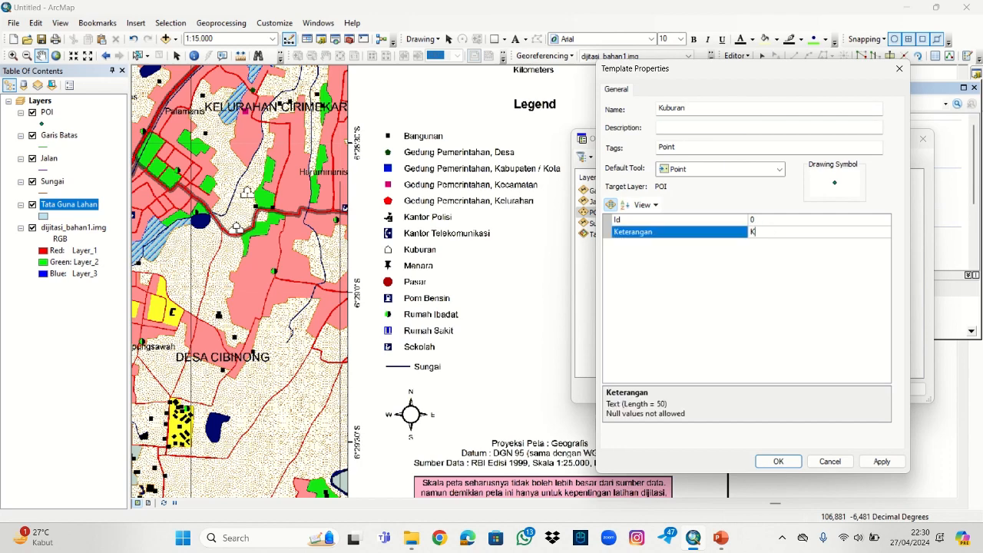
pyautogui.write('uburan')
pyautogui.press('Return')
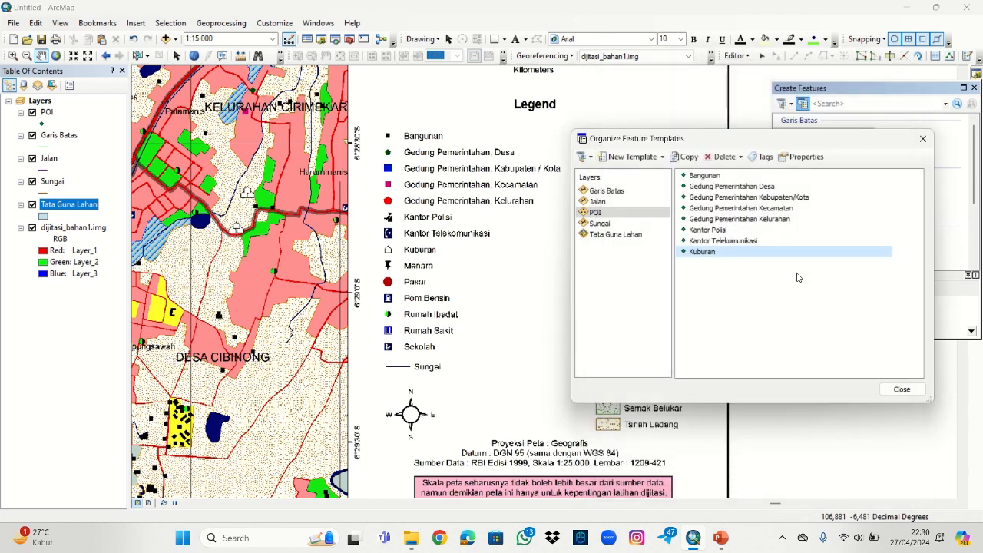
# Step: Create six more feature templates for the POI layer
pyautogui.click(633, 160)
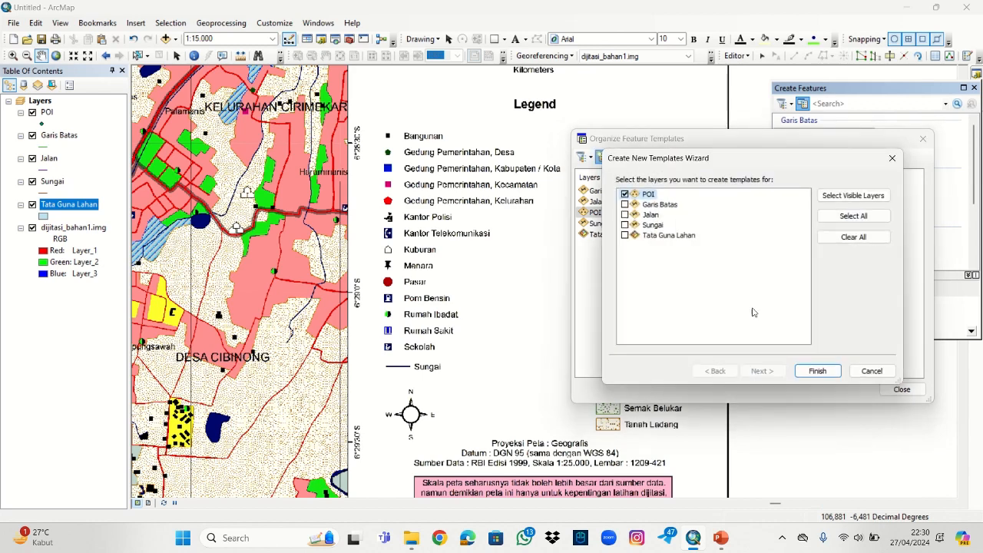
pyautogui.click(817, 370)
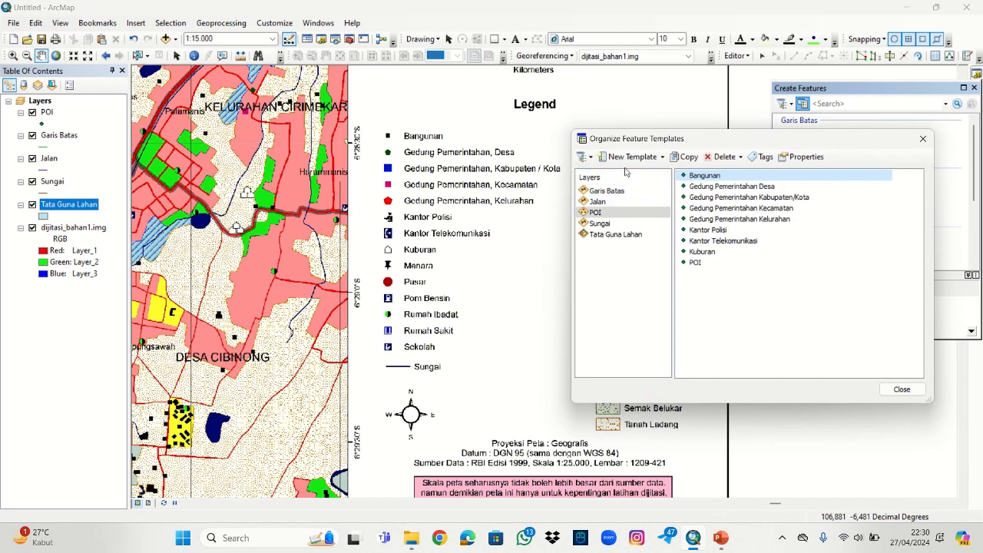
pyautogui.click(628, 157)
pyautogui.click(817, 371)
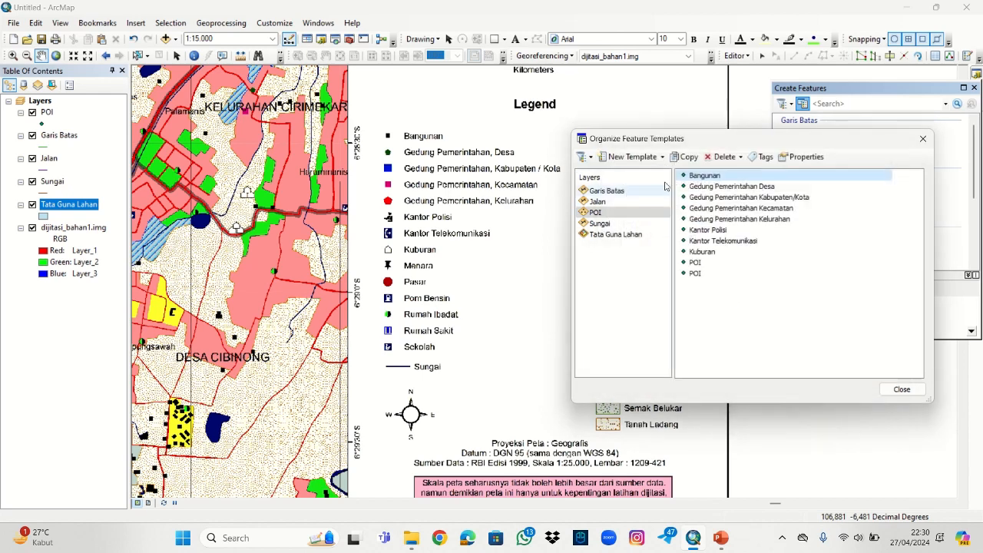
pyautogui.click(628, 157)
pyautogui.click(813, 365)
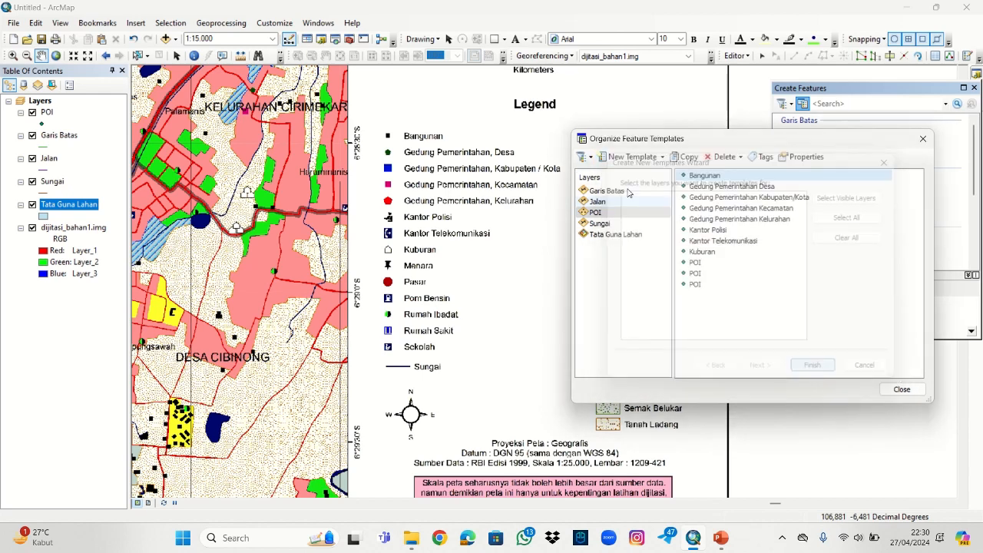
pyautogui.click(628, 156)
pyautogui.click(812, 364)
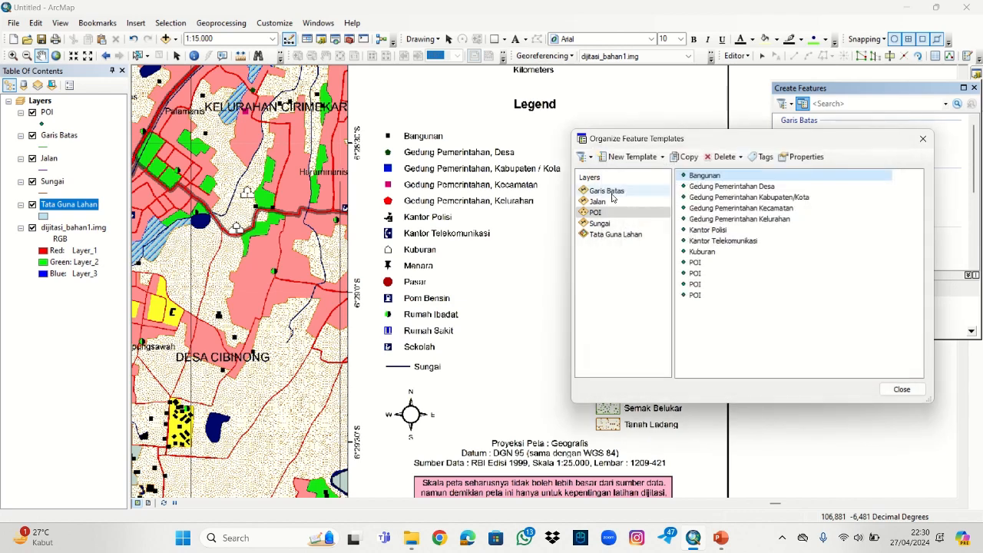
pyautogui.click(628, 156)
pyautogui.click(812, 364)
pyautogui.click(628, 157)
pyautogui.click(812, 365)
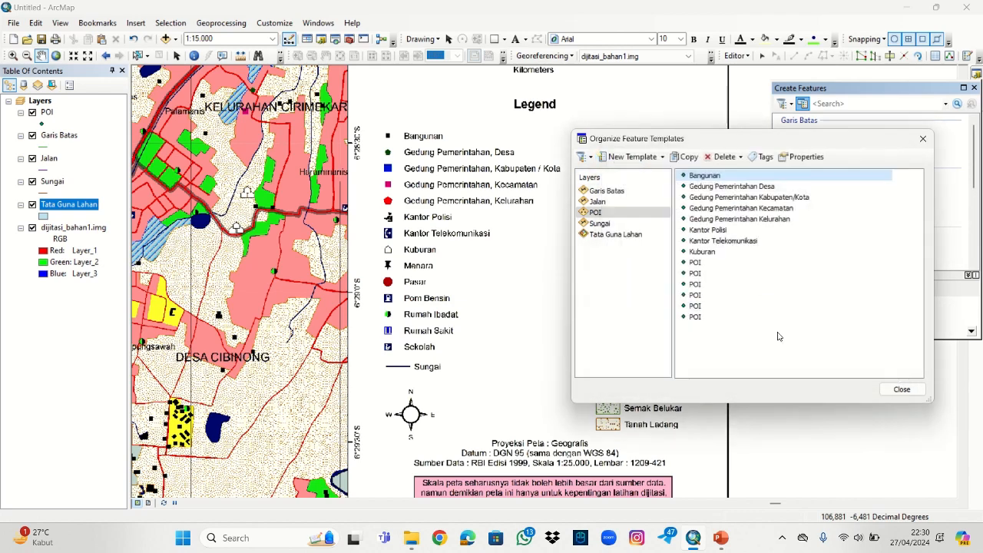
# Step: Rename the first of the new POI templates "Menara" and set its Keterangan attribute to "Menara"
pyautogui.doubleClick(702, 263)
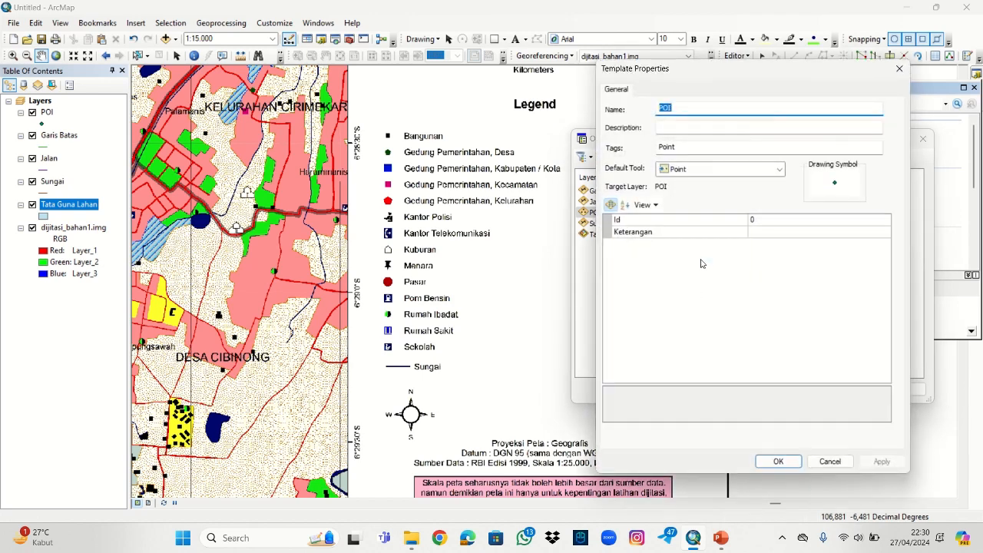
pyautogui.write('Menara')
pyautogui.click(771, 233)
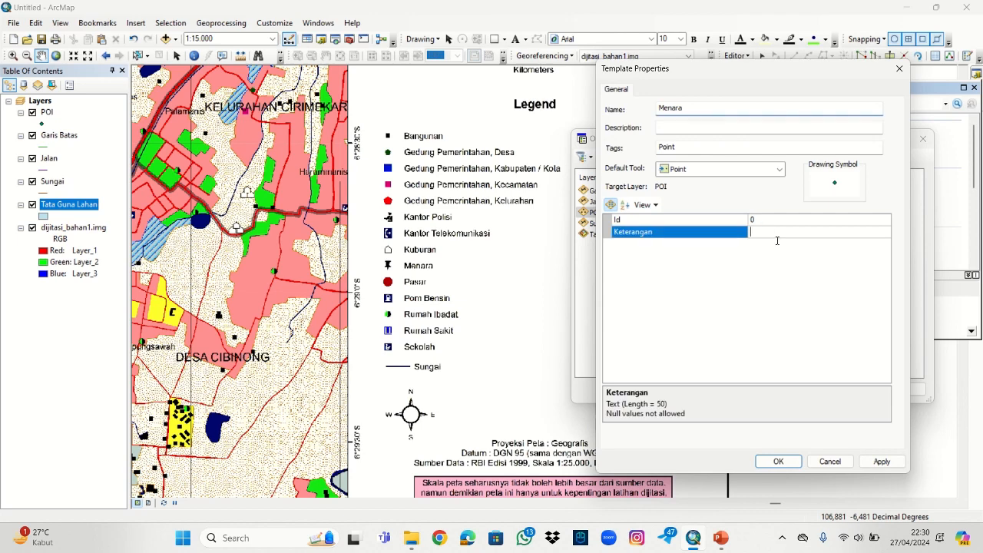
pyautogui.write('Menara')
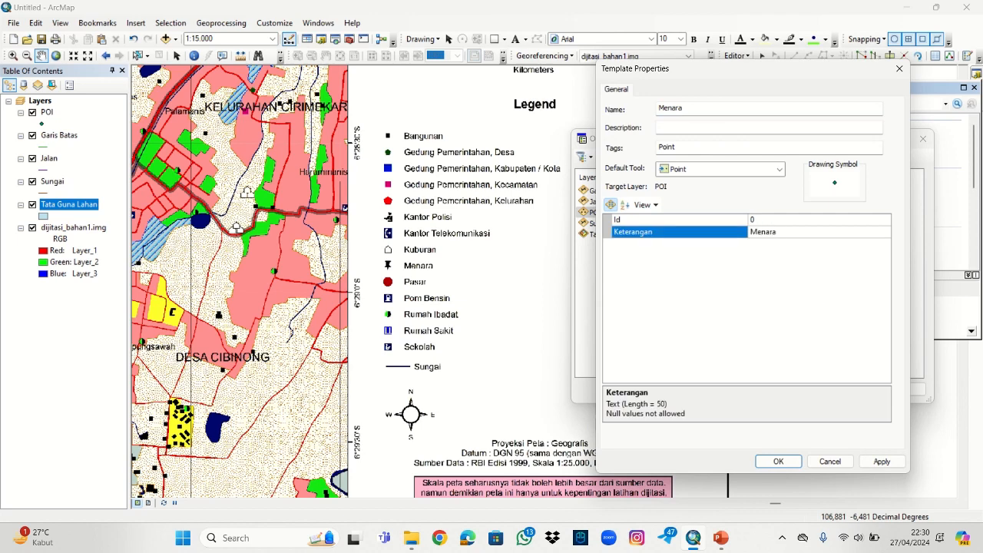
pyautogui.press('Return')
pyautogui.press('Return')
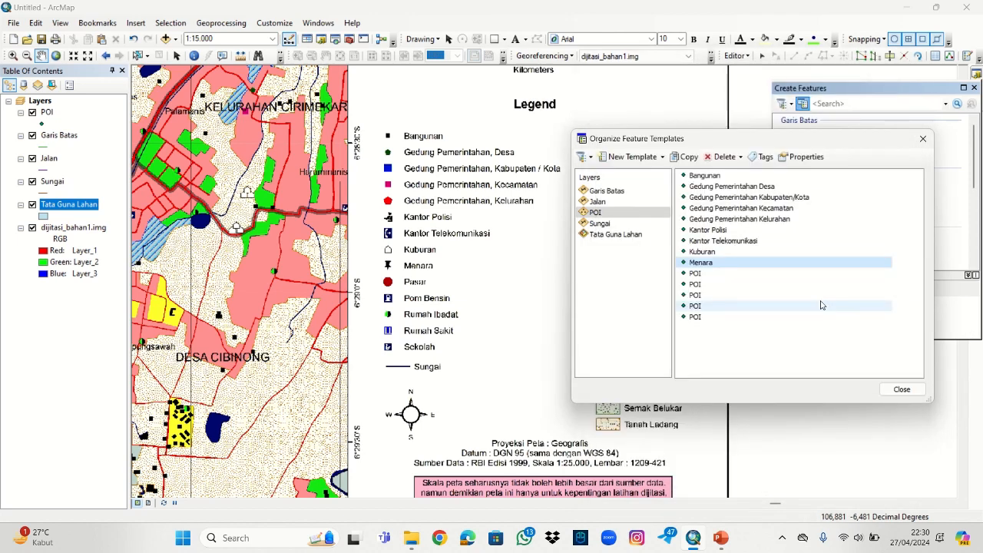
# Step: Rename the next new POI template "Pasar" and set its Keterangan attribute to the same text
pyautogui.doubleClick(757, 274)
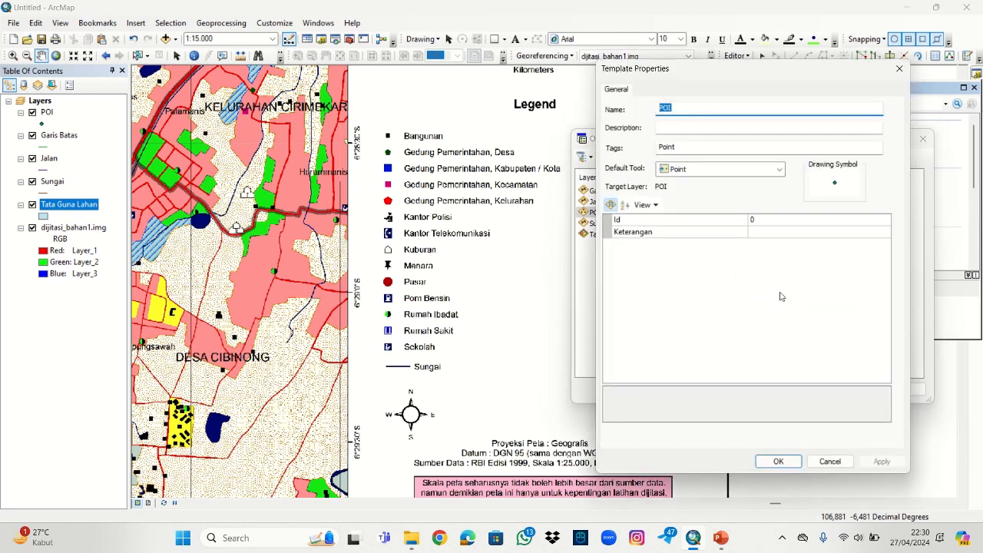
pyautogui.write('Pasar')
pyautogui.click(794, 231)
pyautogui.write('Pasa')
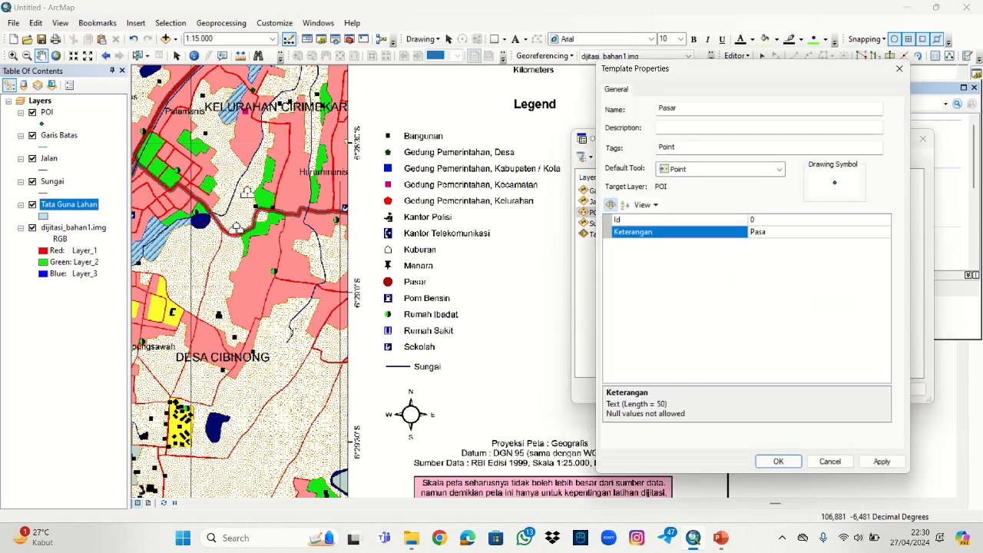
pyautogui.press('Return')
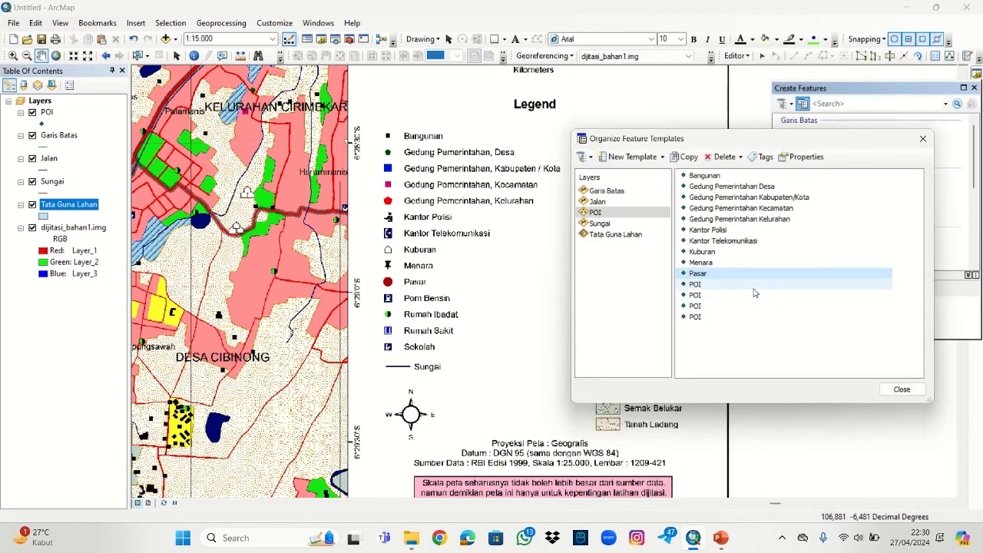
# Step: Rename another new POI template "Pom Bensin" and set its Keterangan attribute to "Pom Bensin"
pyautogui.doubleClick(753, 289)
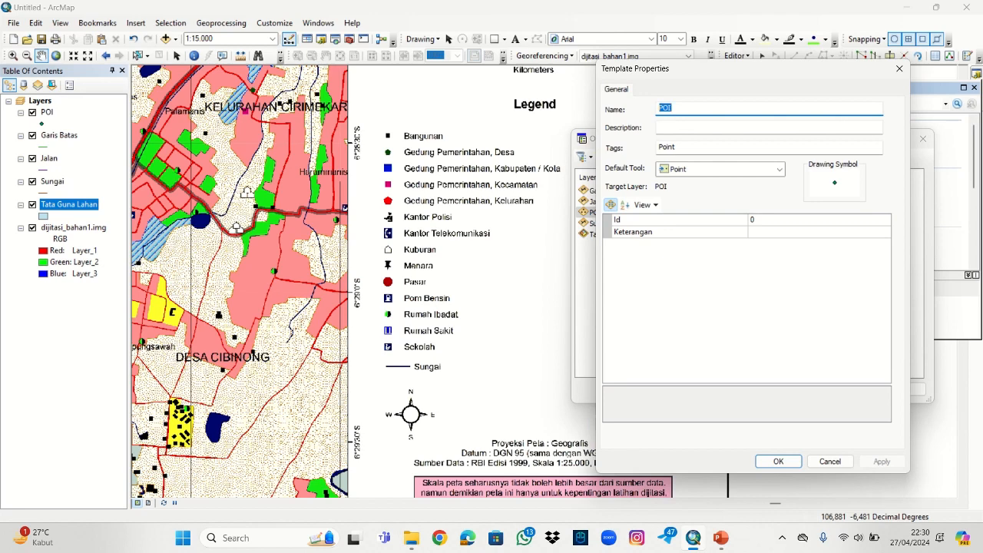
pyautogui.write('Pom Bensin')
pyautogui.click(791, 231)
pyautogui.write('Pom ')
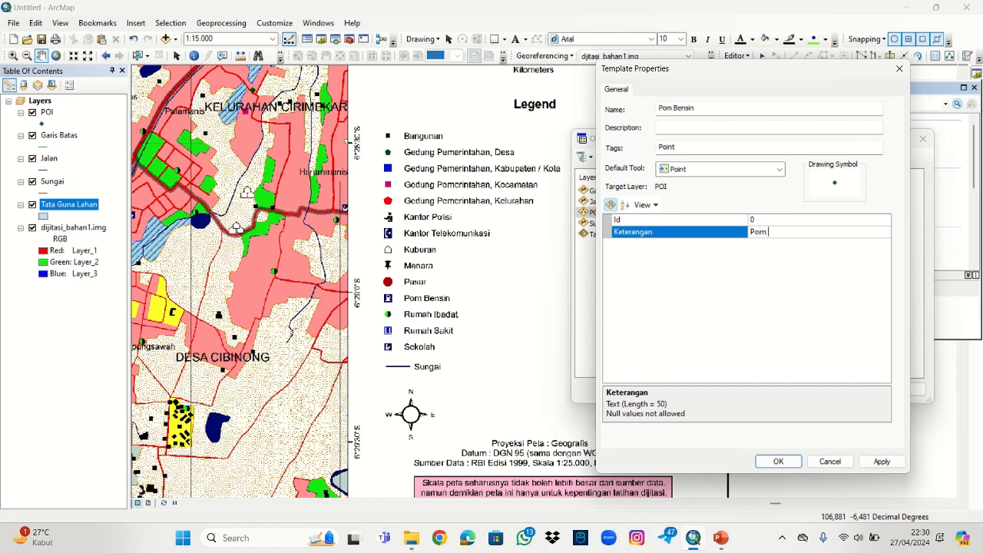
pyautogui.write('Bensin')
pyautogui.press('Return')
pyautogui.press('Return')
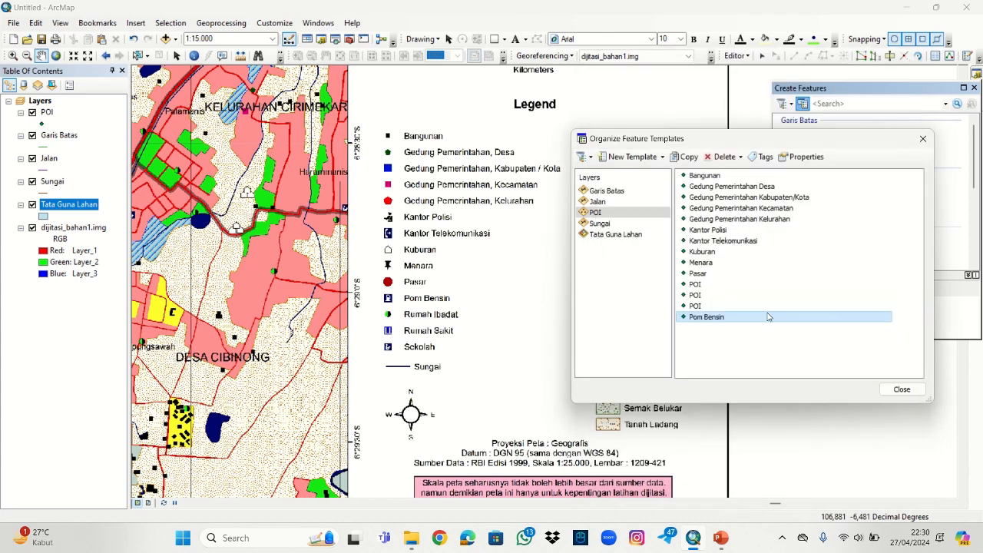
# Step: Rename one of the remaining default-named POI templates "Rumah Ibadat" and set its Keterangan attribute to "Rumah Ibadat"
pyautogui.doubleClick(714, 283)
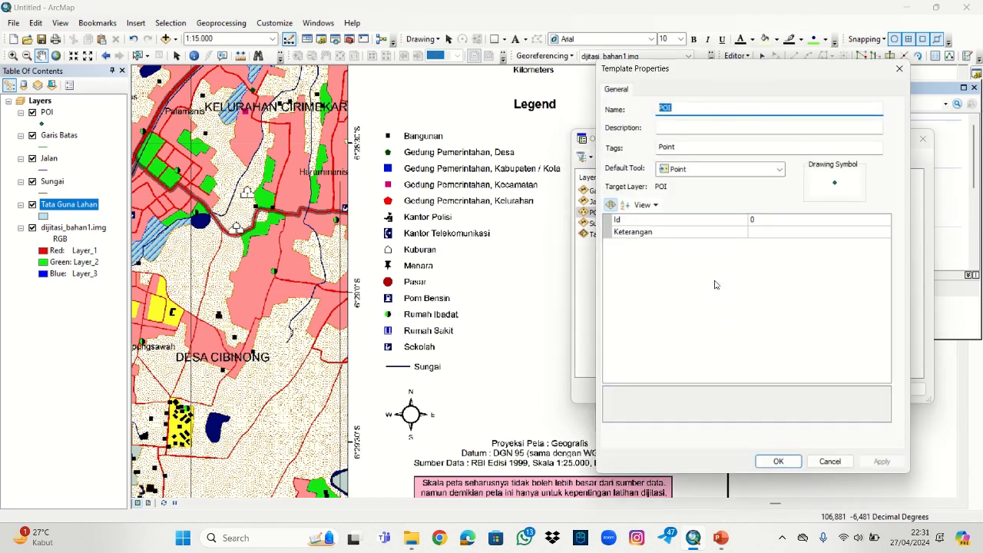
pyautogui.write('Rumah Ibadat')
pyautogui.moveTo(729, 109); pyautogui.dragTo(654, 110)
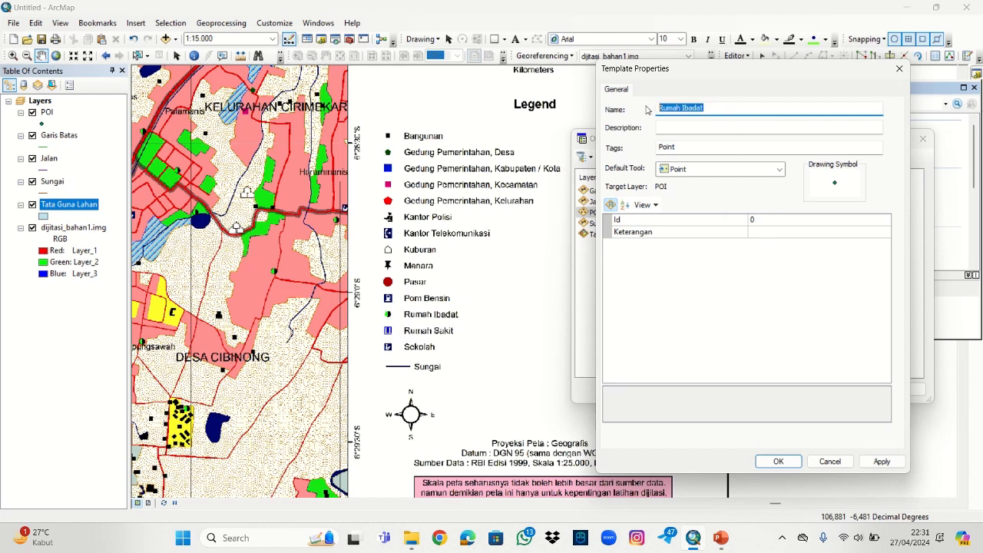
pyautogui.hotkey('ctrl', 'c')
pyautogui.click(772, 230)
pyautogui.hotkey('ctrl', 'v')
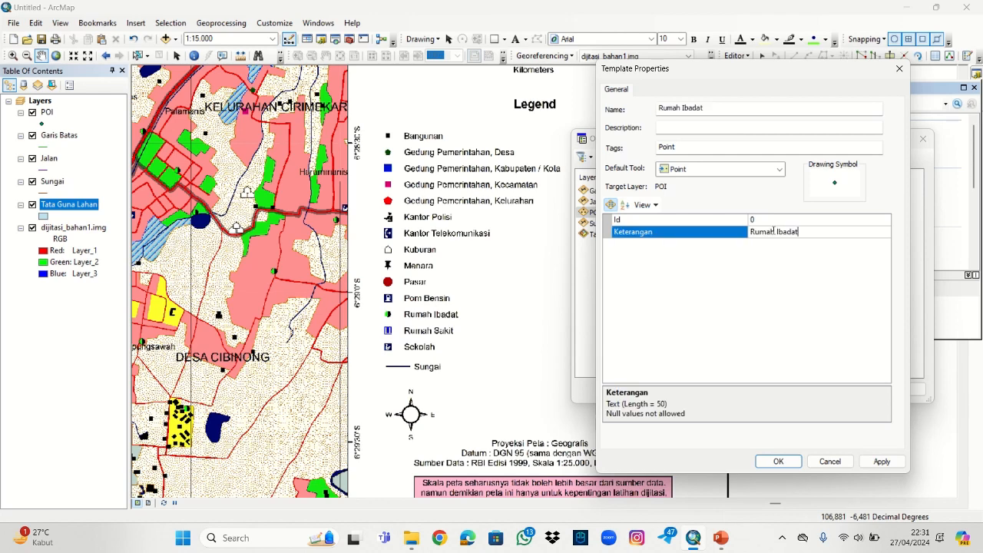
pyautogui.press('Return')
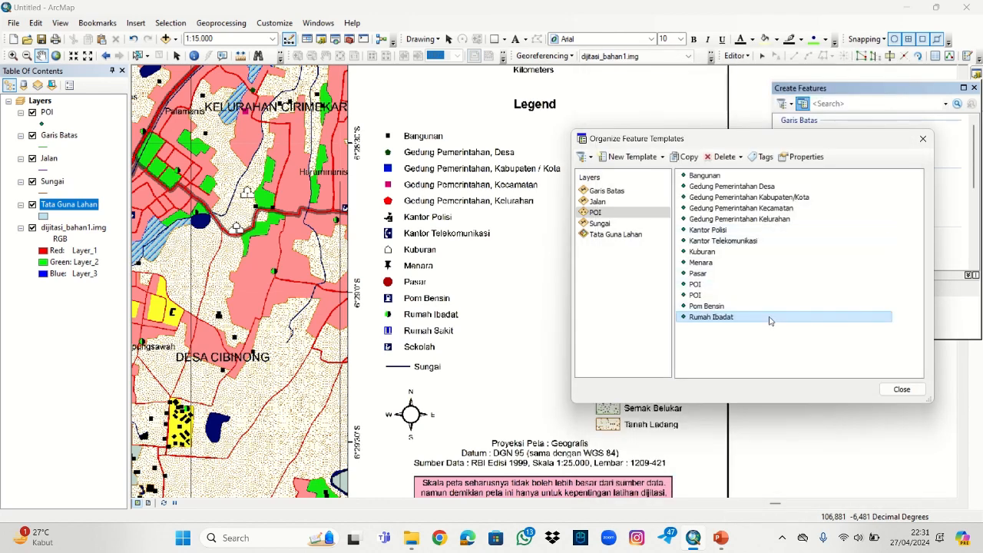
# Step: Rename the next default-named POI template "Rumah Sakit" and set its Keterangan attribute to the same text
pyautogui.doubleClick(702, 284)
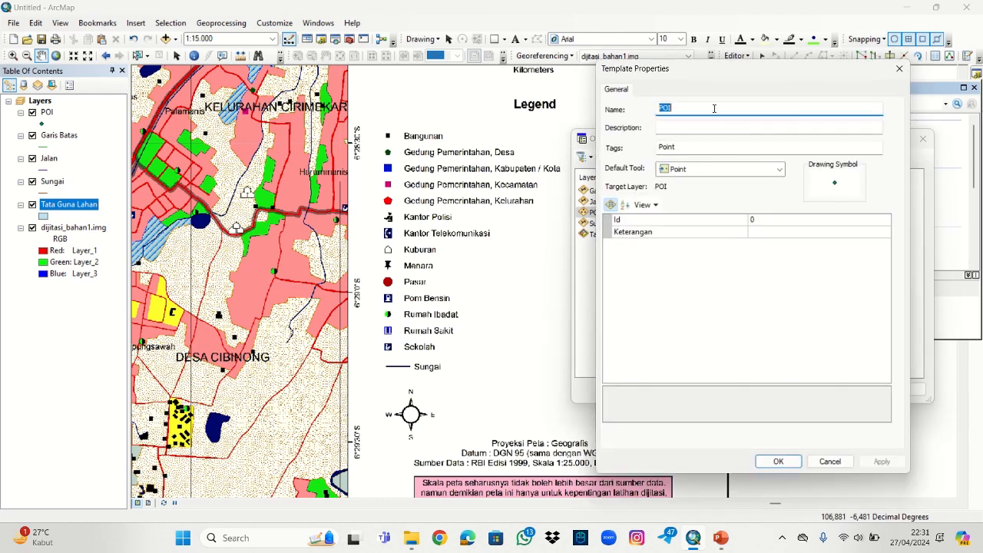
pyautogui.hotkey('ctrl', 'v')
pyautogui.moveTo(704, 107); pyautogui.dragTo(683, 107)
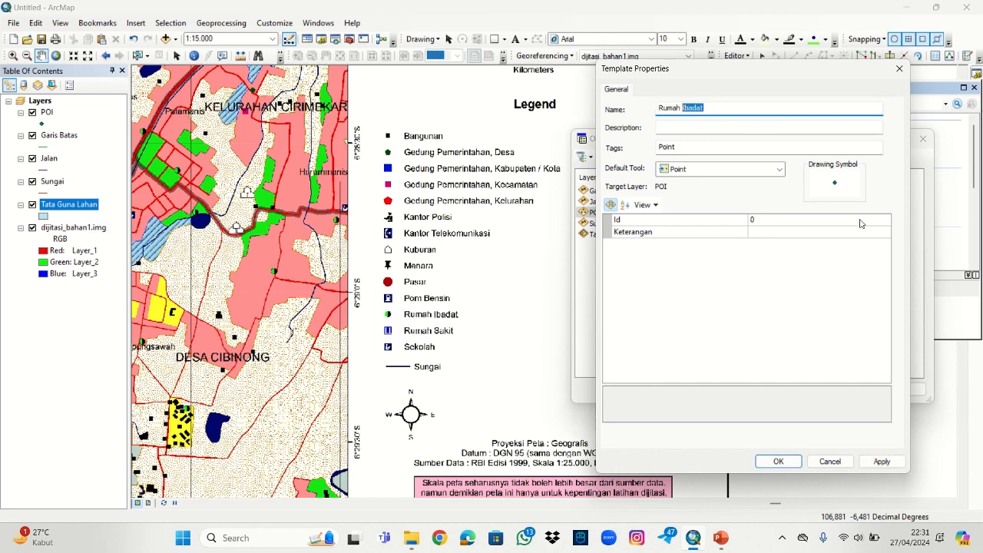
pyautogui.write('Saki')
pyautogui.moveTo(696, 107); pyautogui.dragTo(648, 112)
pyautogui.click(789, 231)
pyautogui.hotkey('ctrl', 'v')
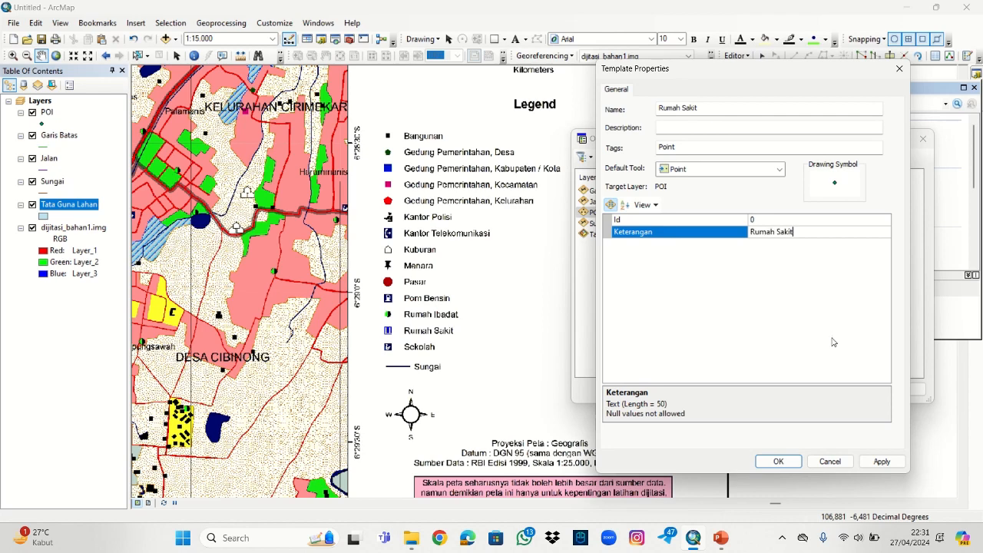
pyautogui.press('Return')
pyautogui.press('Return')
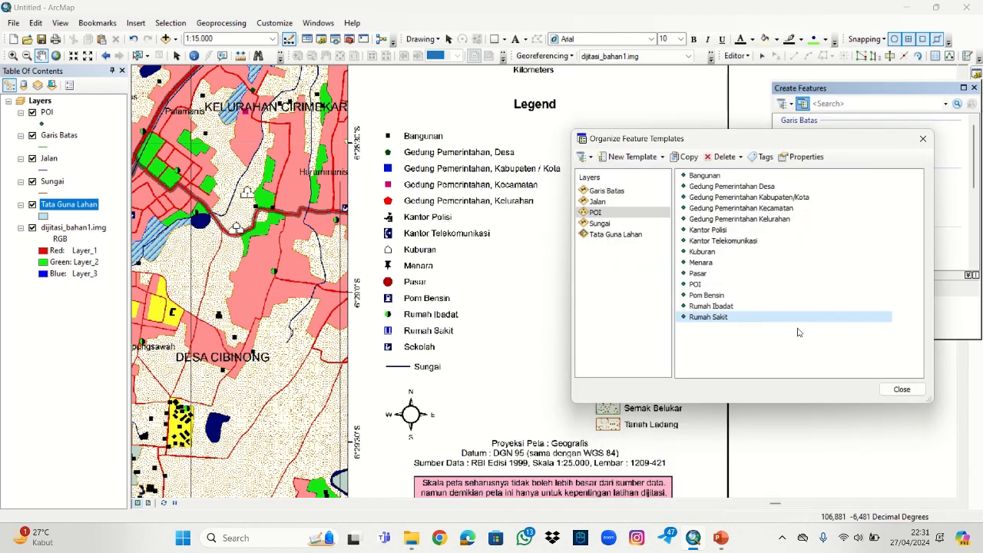
# Step: Rename the last default-named POI template "Sekolah" and set its Keterangan attribute to "Sekolah"
pyautogui.doubleClick(710, 284)
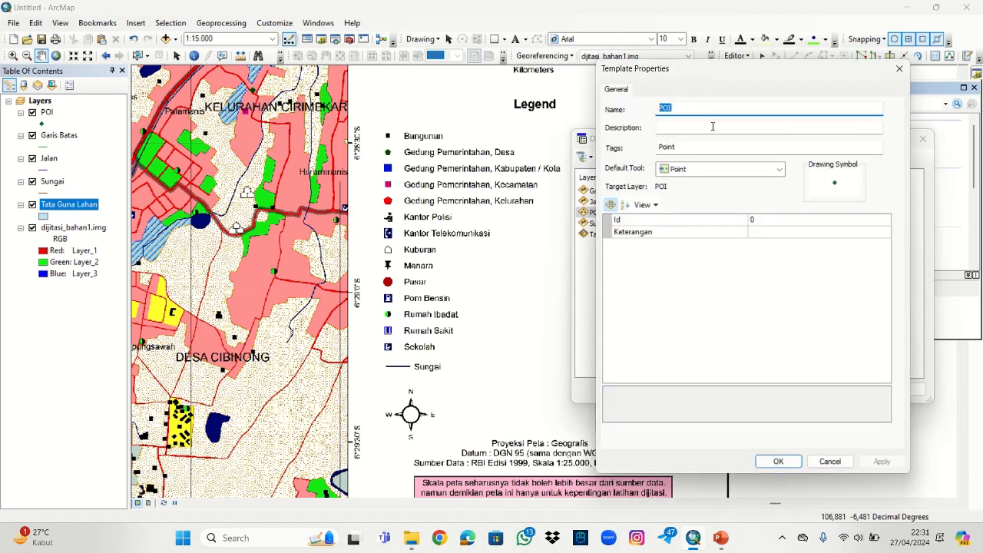
pyautogui.write('Sekolah')
pyautogui.click(774, 232)
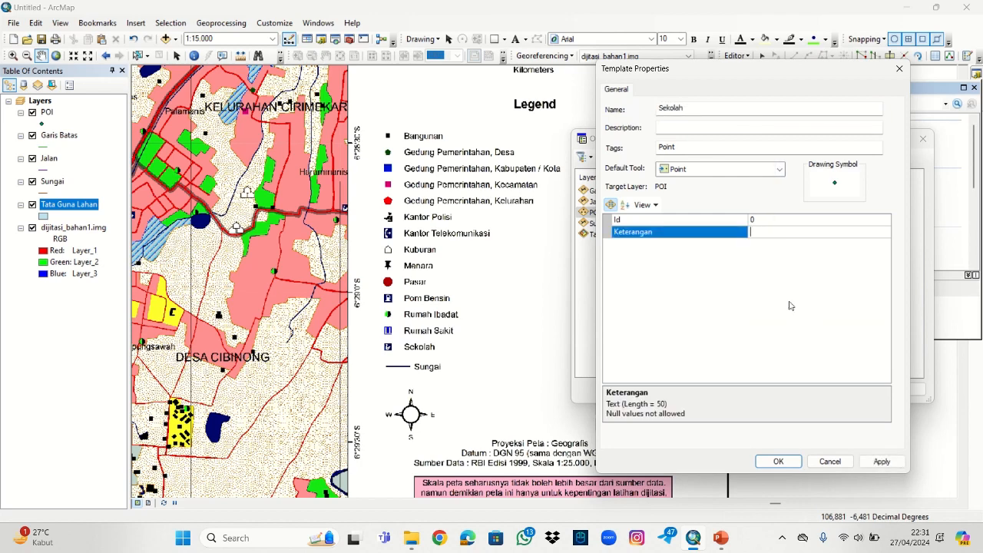
pyautogui.write('Se')
pyautogui.write('ah')
pyautogui.press('Return')
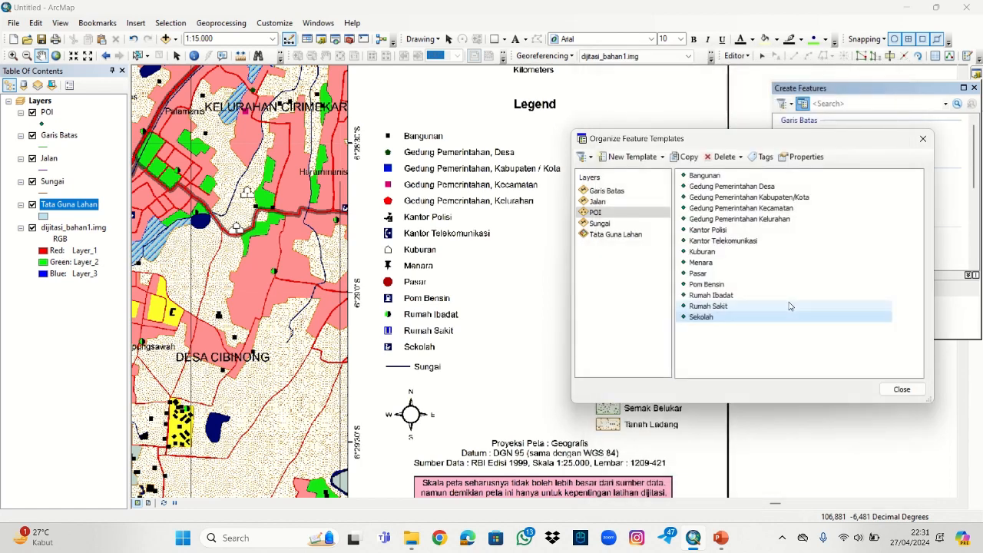
# Step: Review the templates of the Sungai, Tata Guna Lahan and POI layers, and examine the default tool and symbol of the Bangunan template
pyautogui.click(604, 226)
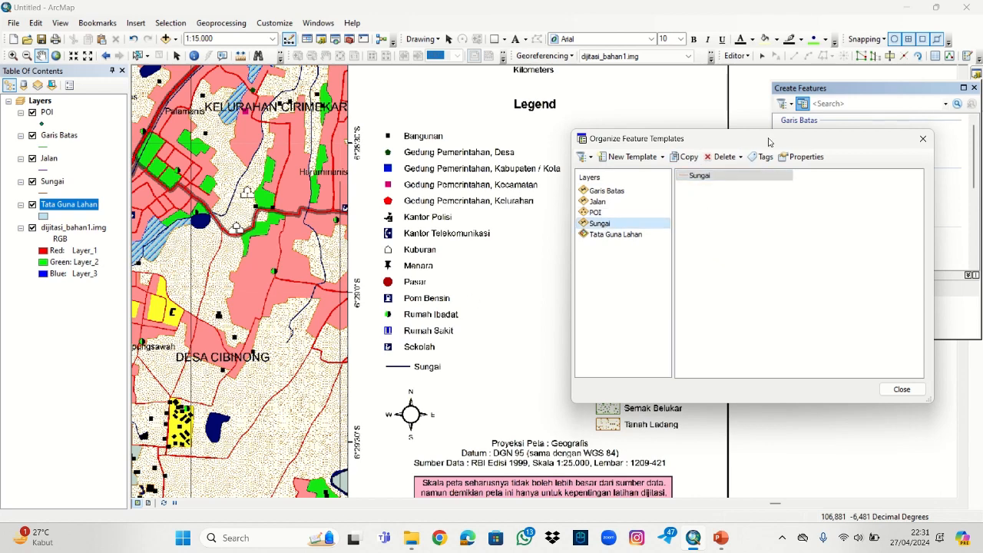
pyautogui.moveTo(769, 140); pyautogui.dragTo(376, 145)
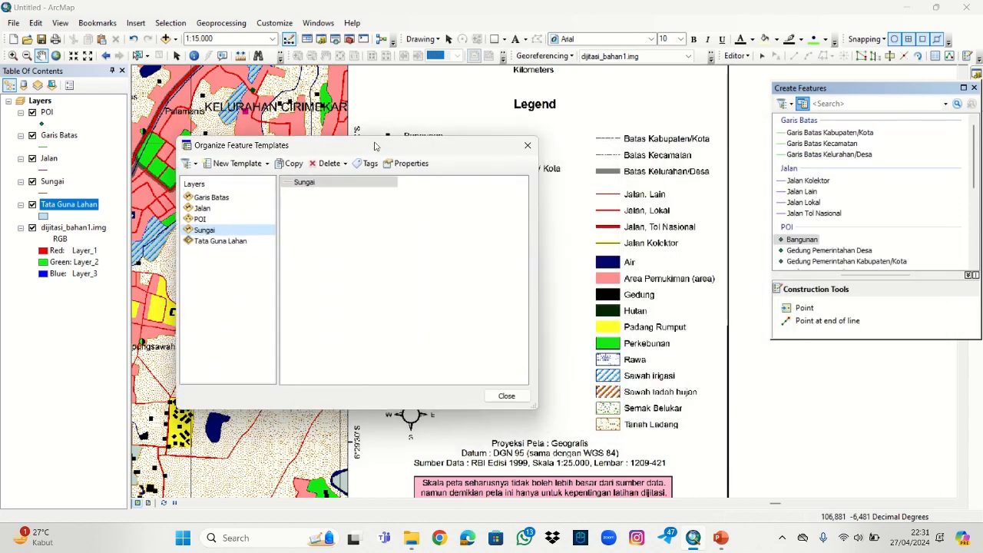
pyautogui.click(202, 242)
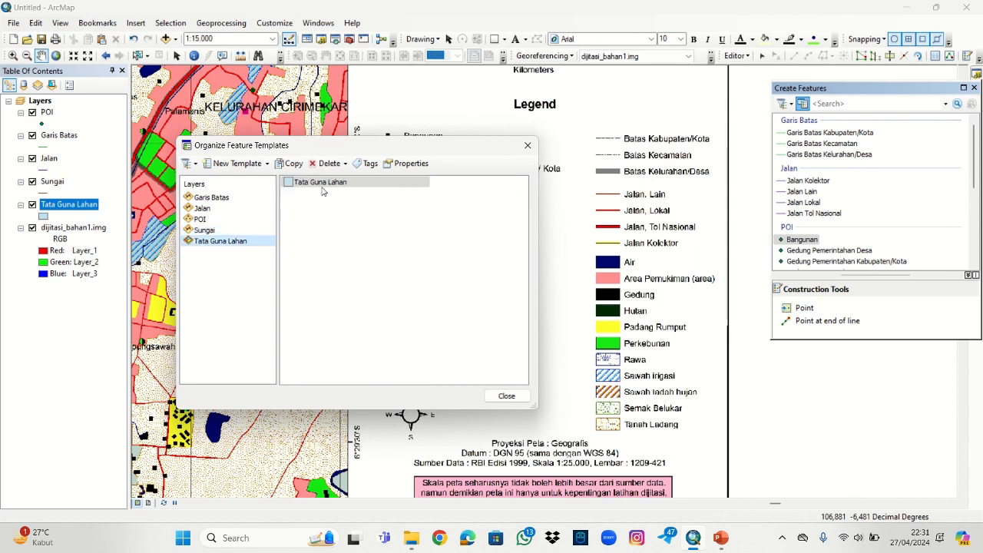
pyautogui.click(201, 219)
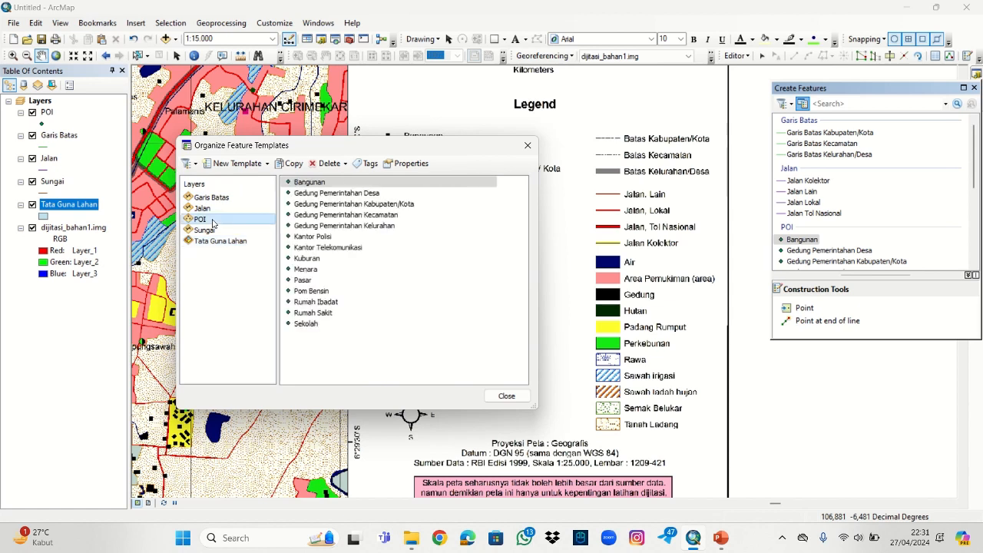
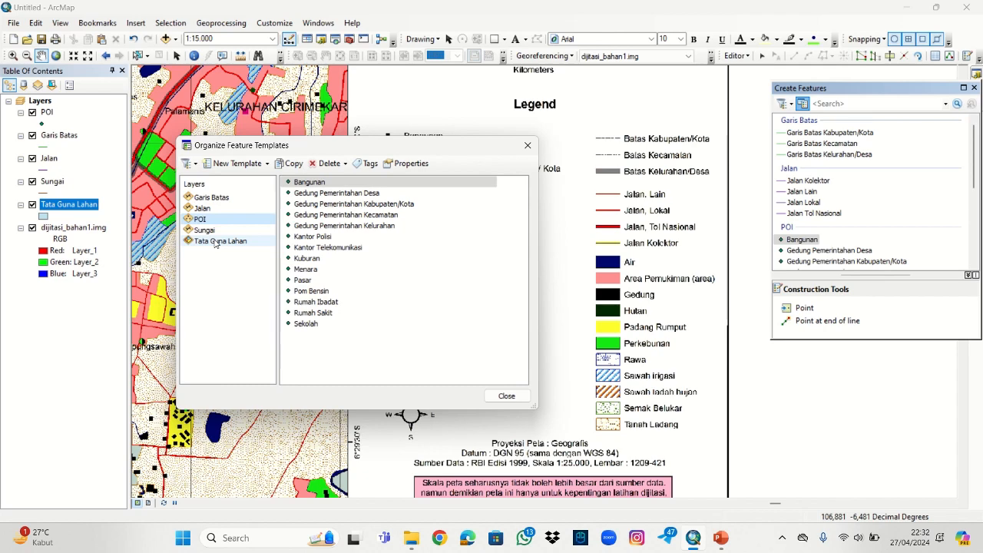
pyautogui.doubleClick(314, 185)
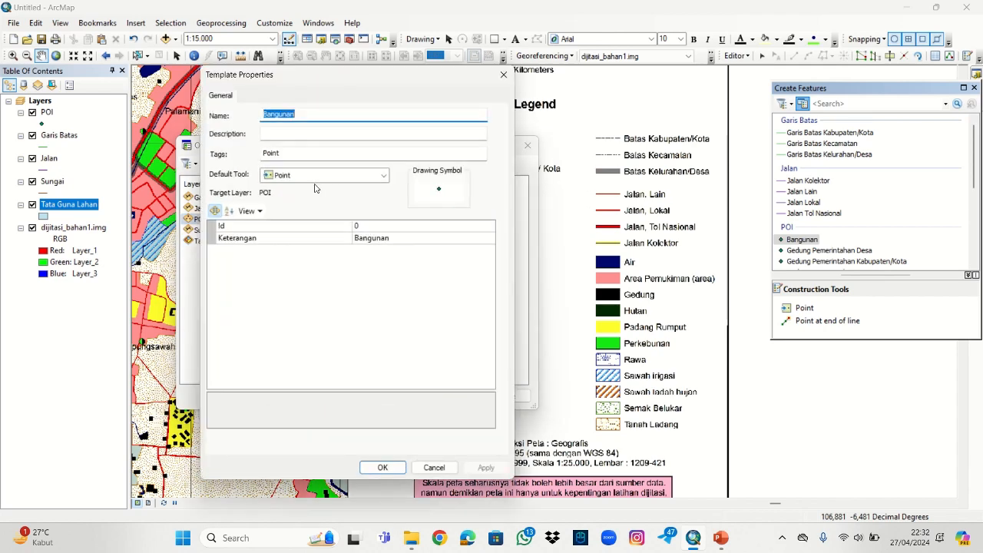
pyautogui.click(385, 178)
pyautogui.click(385, 178)
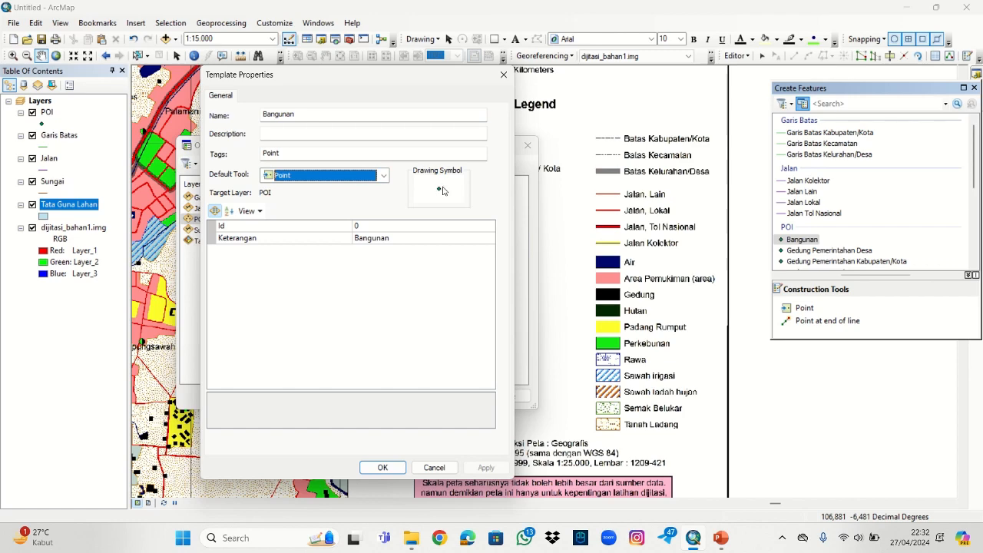
pyautogui.click(503, 74)
# Step: Create ten more feature templates for the Tata Guna Lahan layer
pyautogui.click(221, 241)
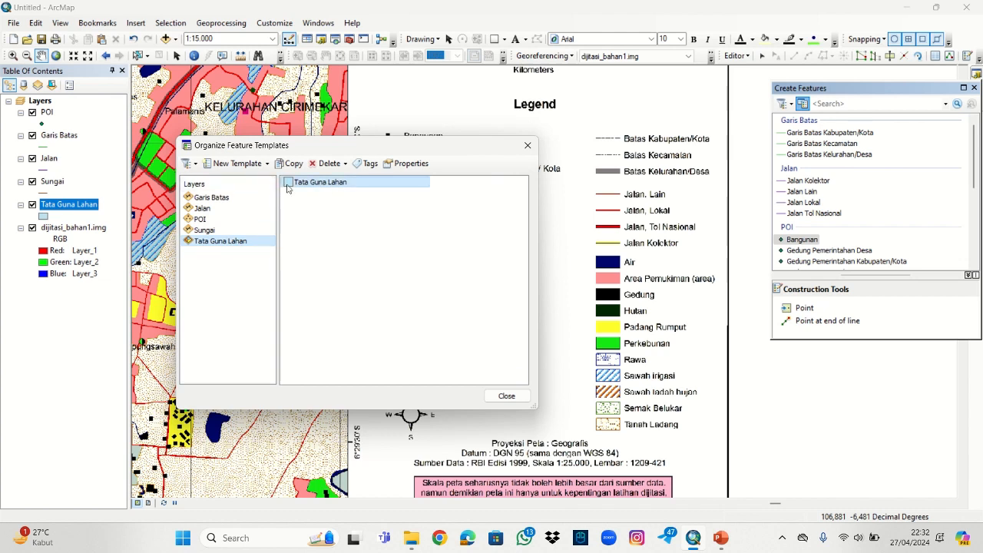
pyautogui.click(252, 165)
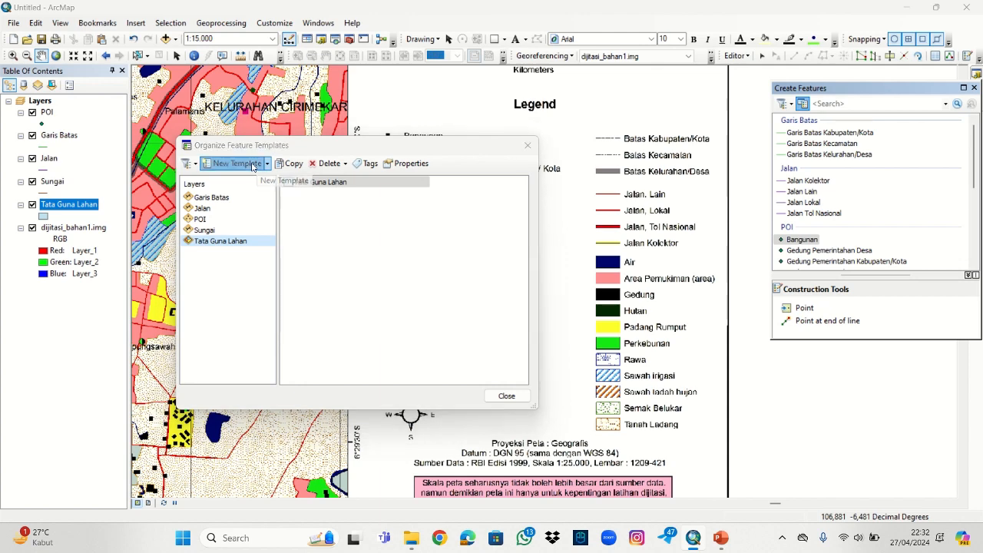
pyautogui.click(428, 377)
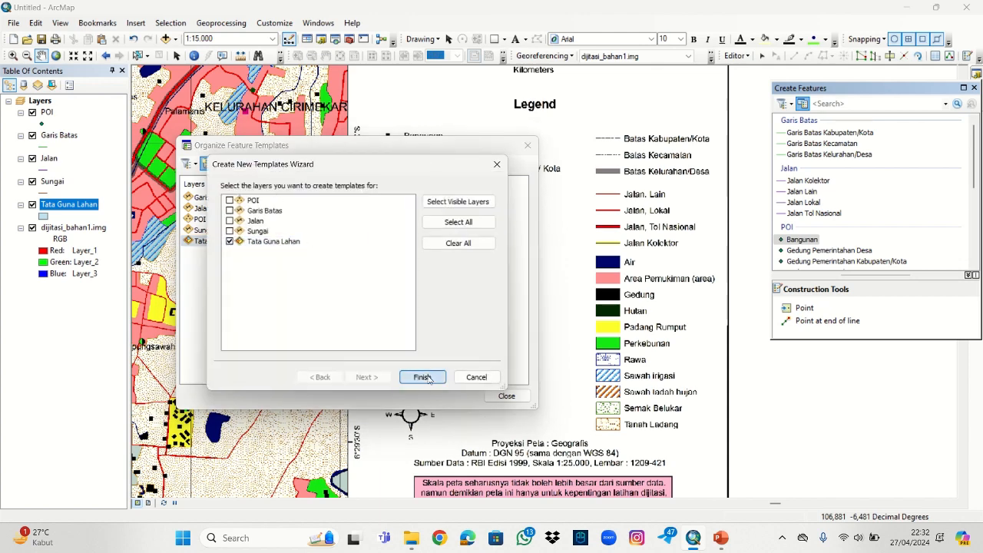
pyautogui.click(258, 166)
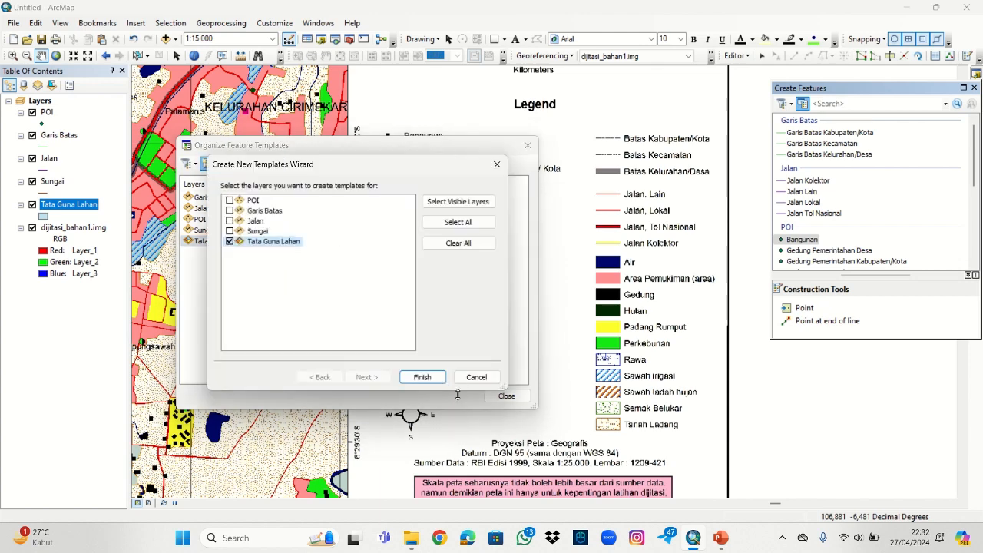
pyautogui.click(423, 377)
pyautogui.click(253, 166)
pyautogui.click(427, 375)
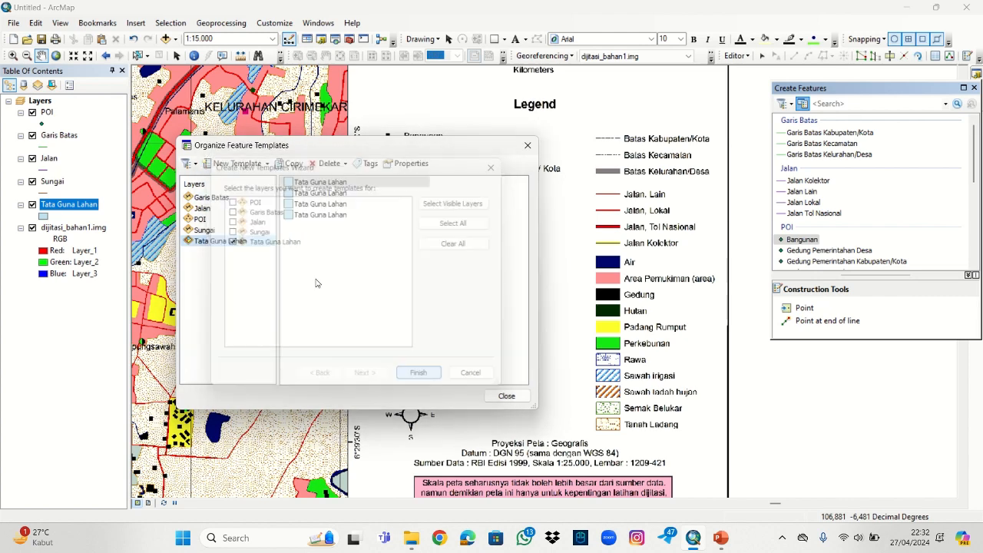
pyautogui.click(254, 166)
pyautogui.click(427, 377)
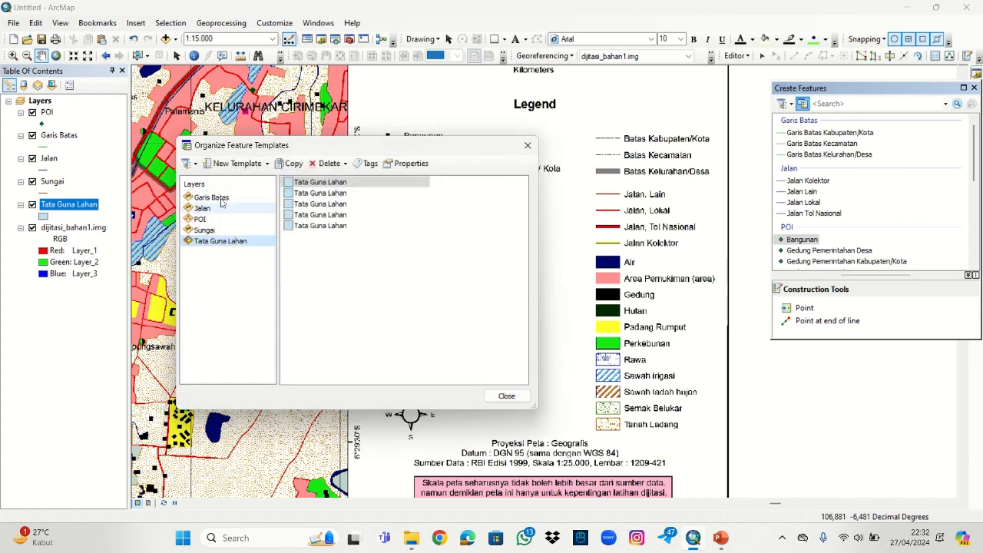
pyautogui.click(253, 166)
pyautogui.click(424, 377)
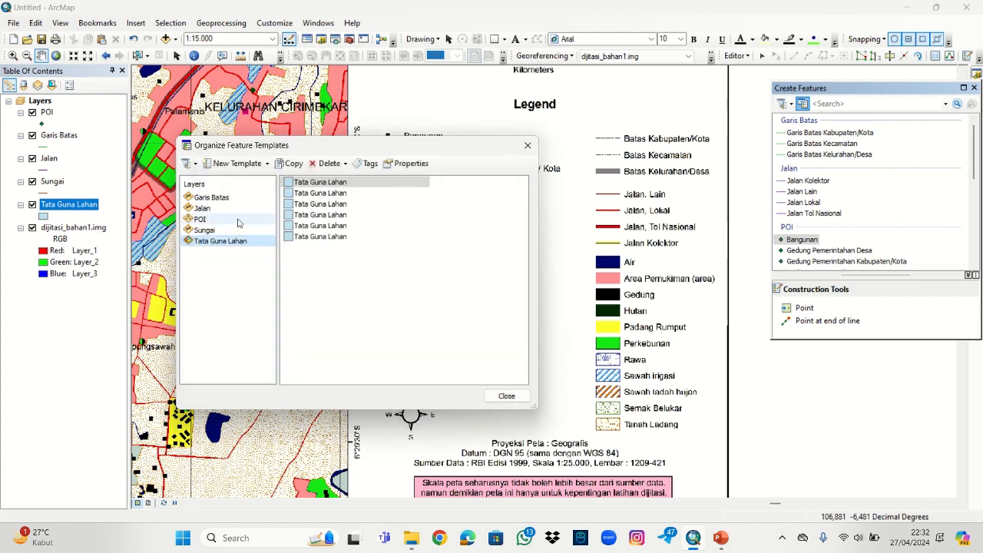
pyautogui.click(254, 166)
pyautogui.click(421, 381)
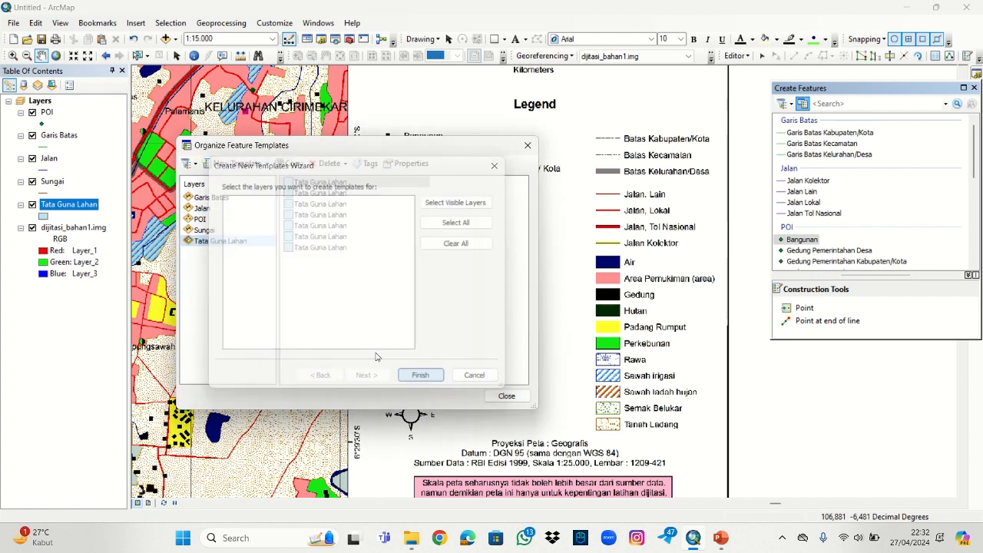
pyautogui.click(253, 166)
pyautogui.click(413, 374)
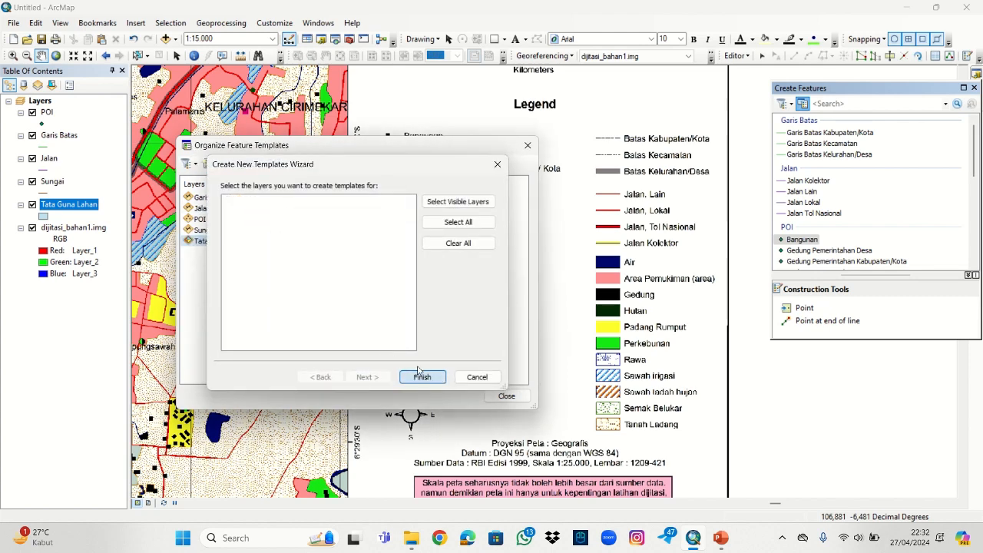
pyautogui.click(253, 166)
pyautogui.click(423, 378)
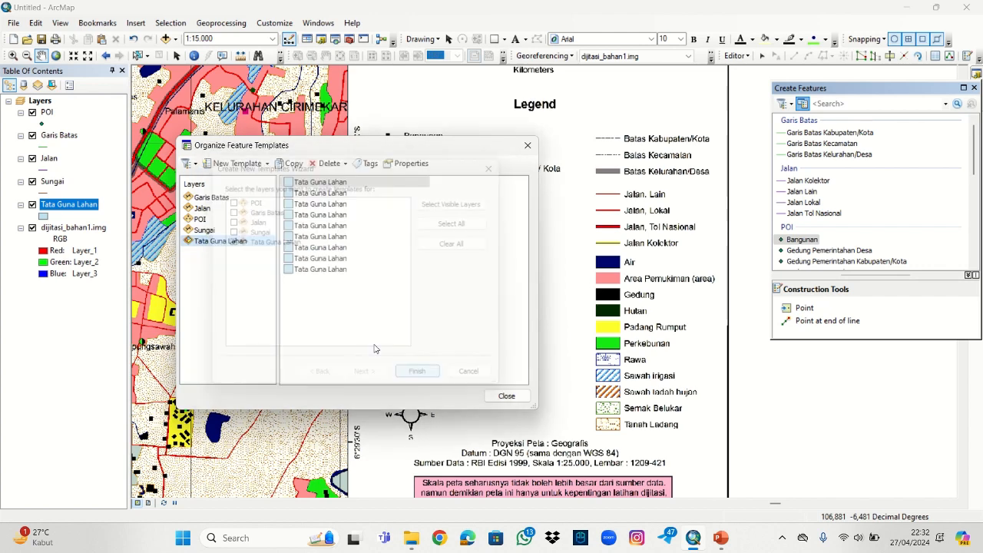
pyautogui.click(253, 165)
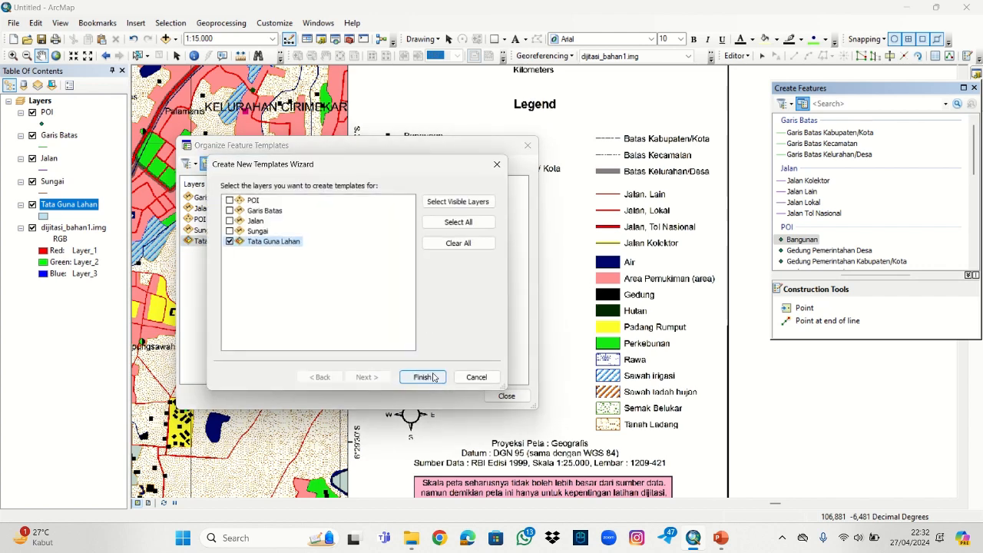
pyautogui.click(434, 376)
pyautogui.click(238, 163)
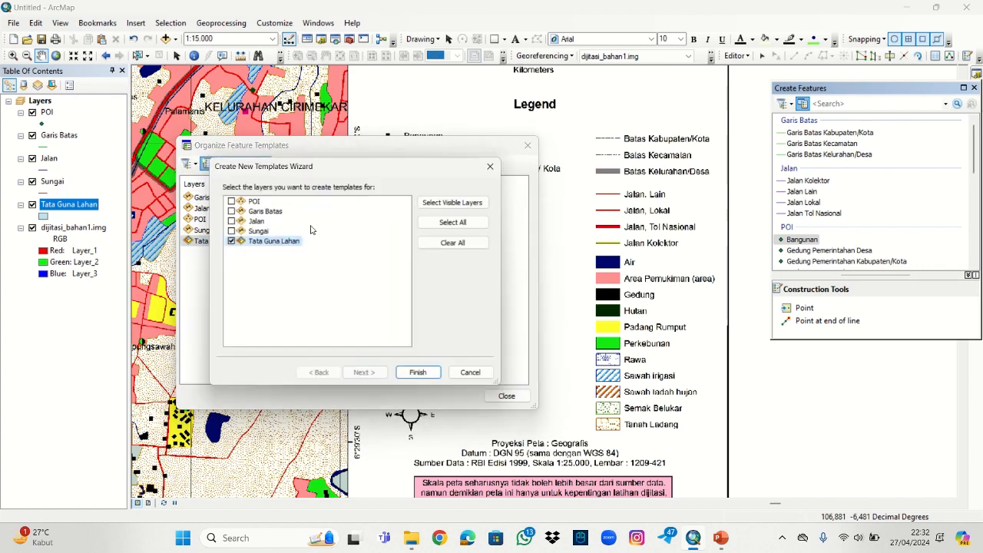
pyautogui.click(423, 377)
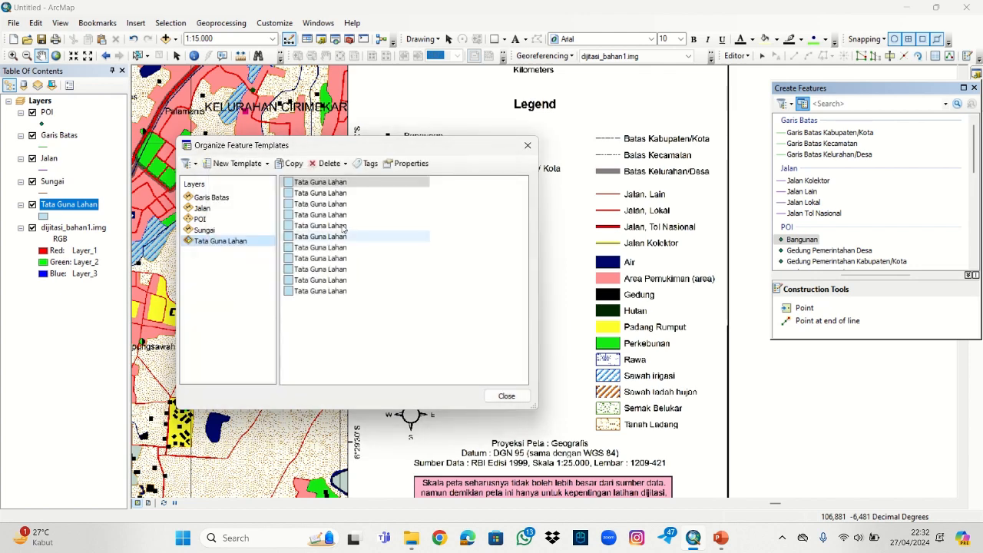
# Step: Rename the first Tata Guna Lahan template "Air" and set its Keterangan attribute to "Air"
pyautogui.doubleClick(334, 185)
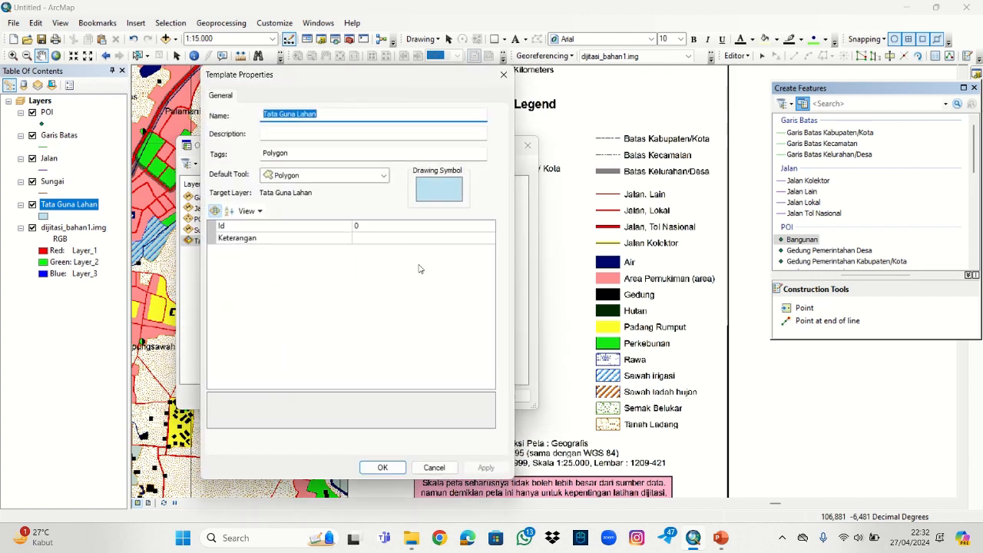
pyautogui.write('Air')
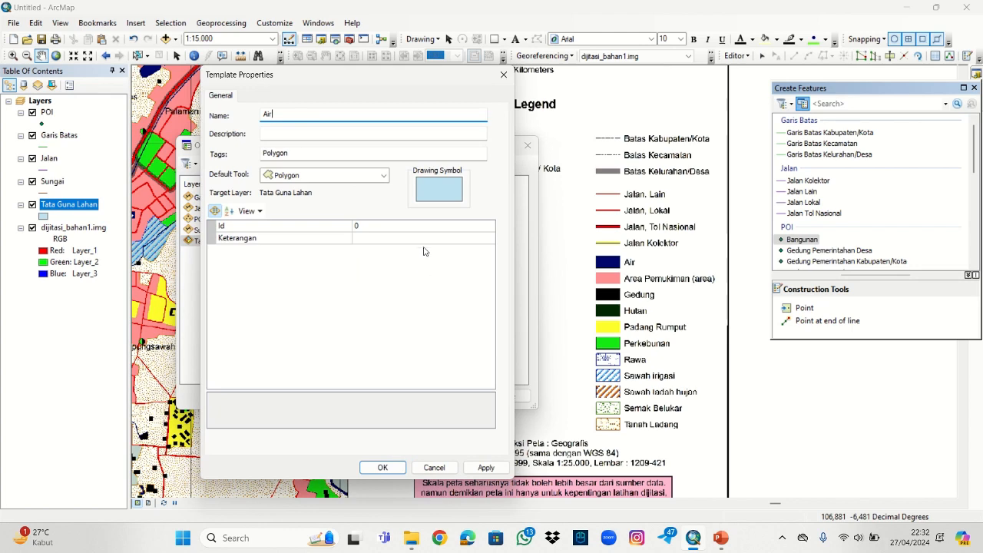
pyautogui.click(423, 237)
pyautogui.write('Air')
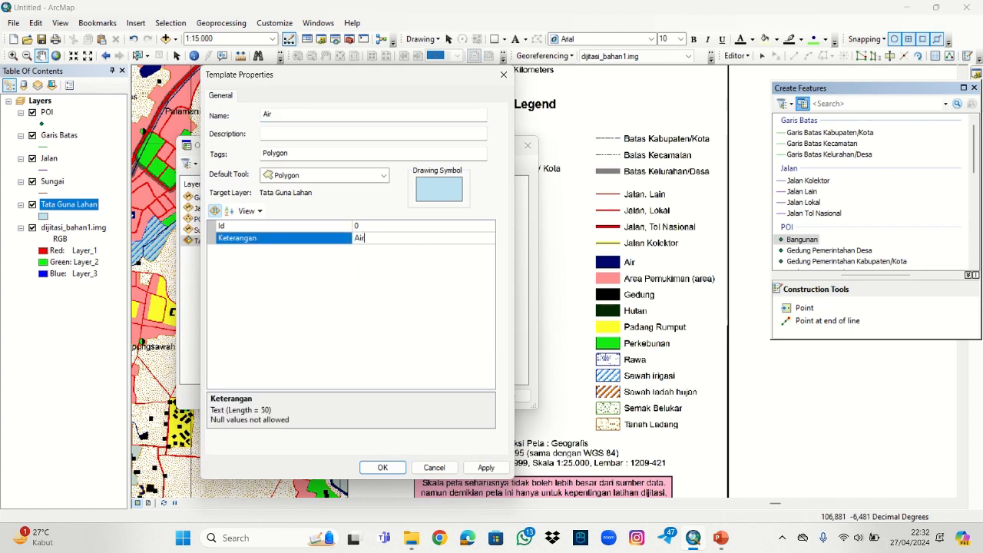
pyautogui.press('Return')
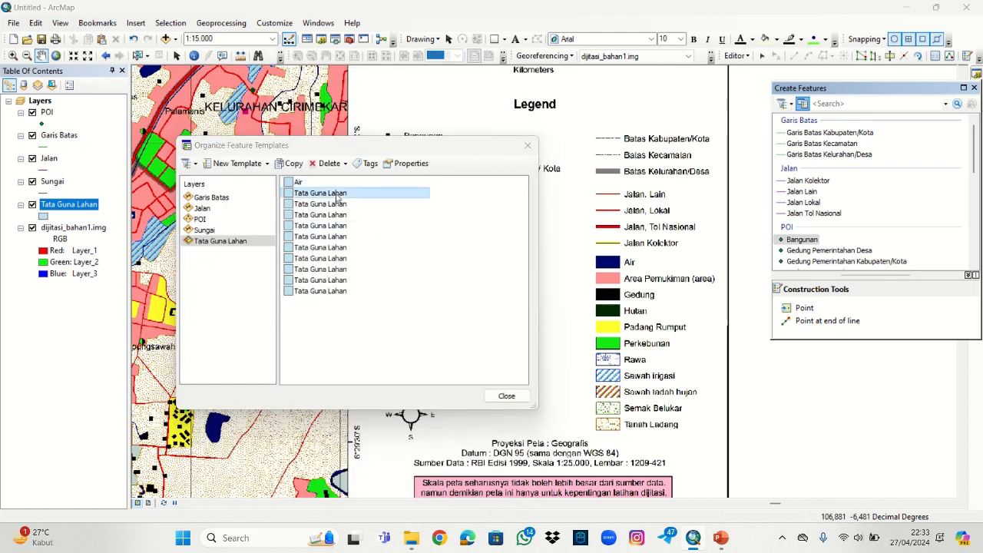
# Step: Rename the next default-named Tata Guna Lahan template "Area Pemukiman" and set its Keterangan attribute to "Area Pemukiman"
pyautogui.doubleClick(336, 196)
pyautogui.write('Area Pemukiman')
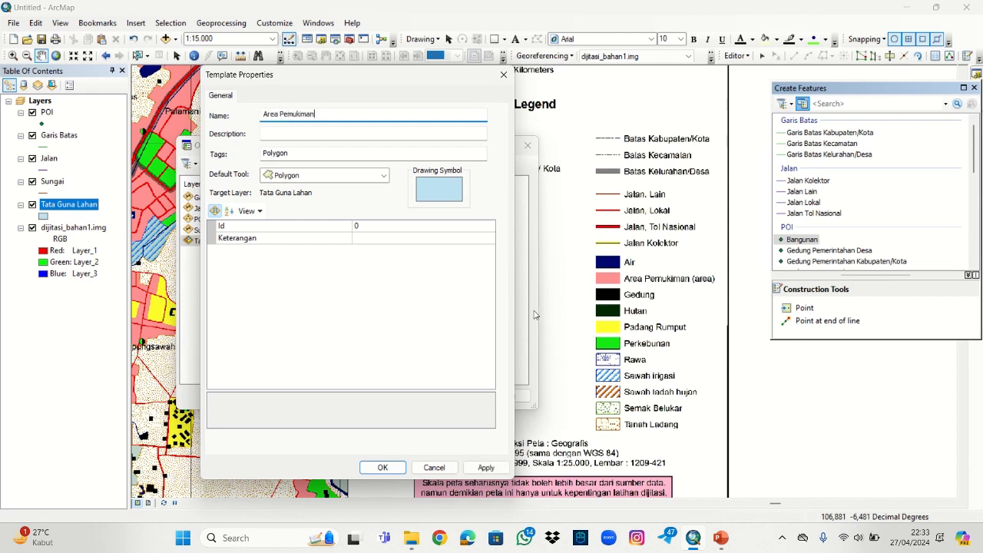
pyautogui.moveTo(325, 119); pyautogui.dragTo(259, 114)
pyautogui.hotkey('ctrl', 'c')
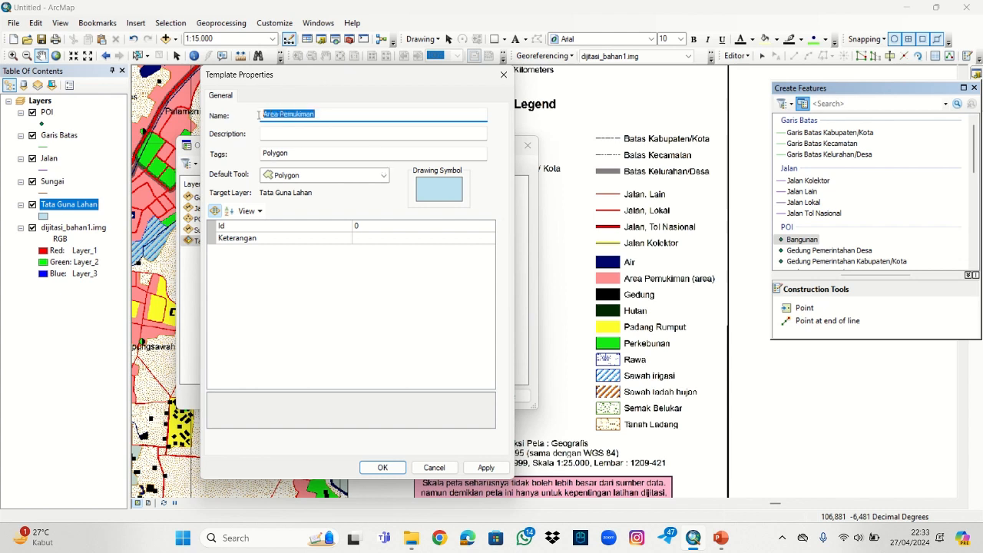
pyautogui.click(387, 239)
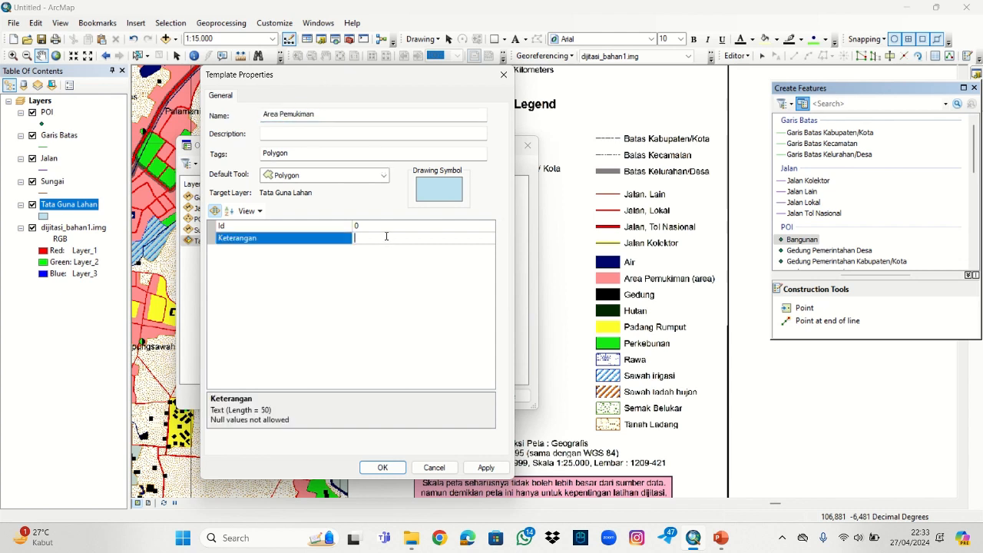
pyautogui.hotkey('ctrl', 'v')
pyautogui.press('Return')
pyautogui.press('Return')
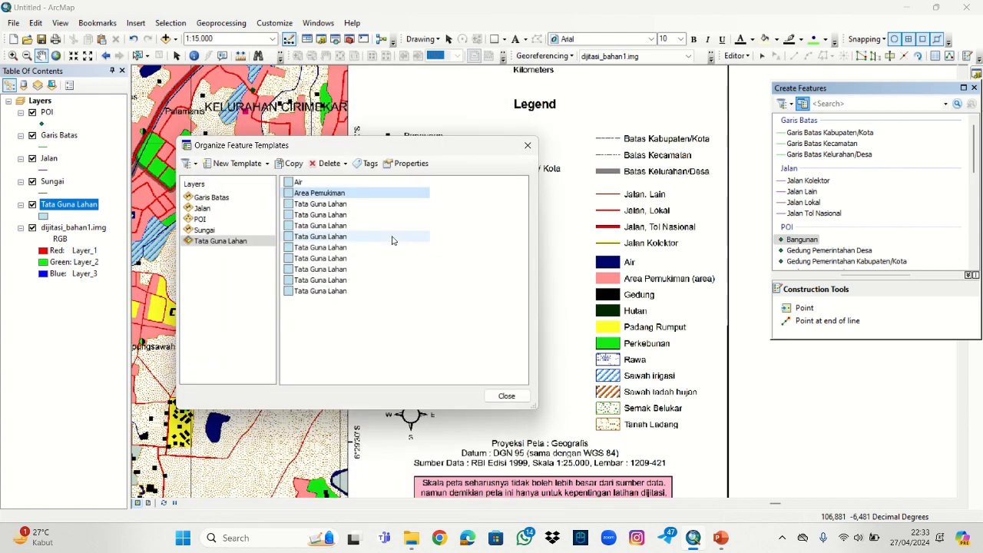
# Step: Rename the next default-named Tata Guna Lahan template "Gedung" and set its Keterangan attribute to "Gedung"
pyautogui.doubleClick(360, 205)
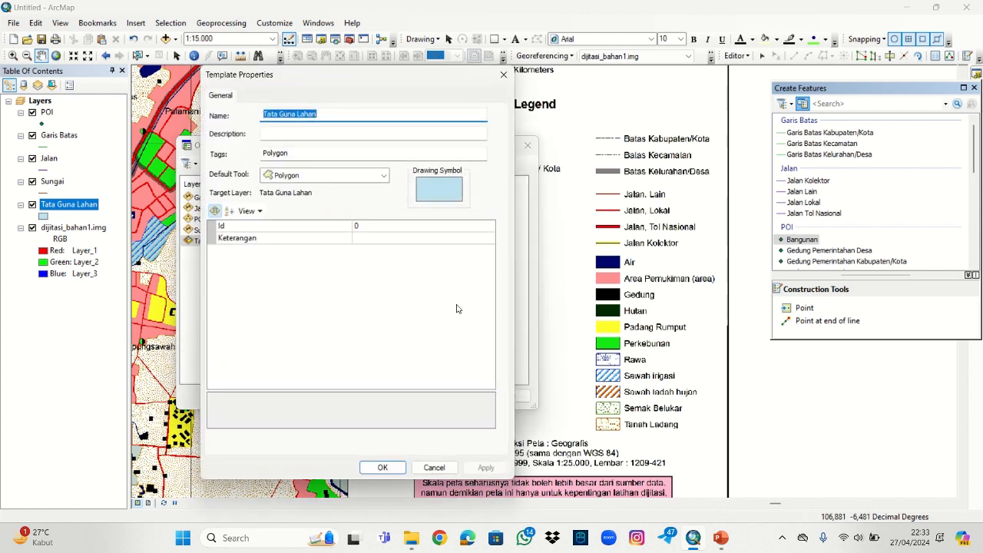
pyautogui.write('Gedung')
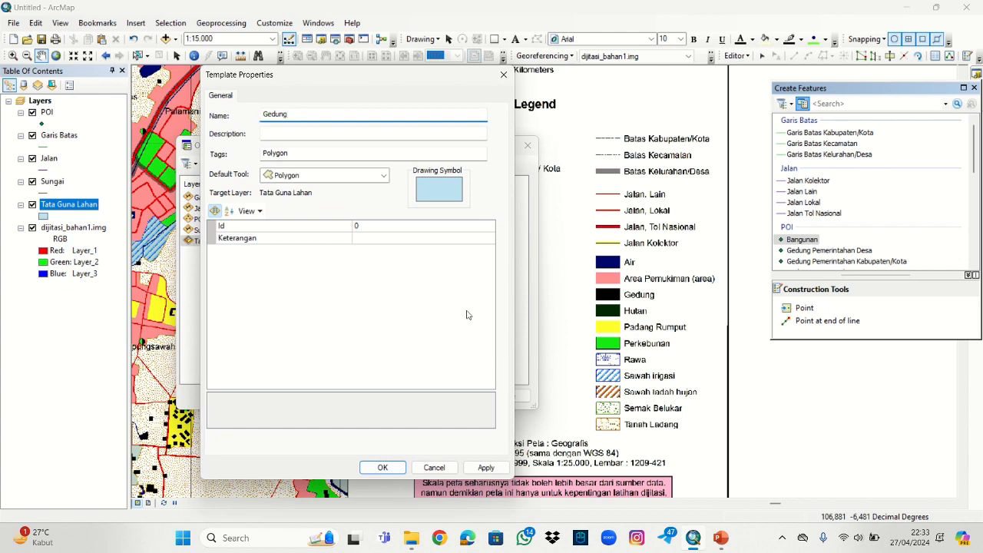
pyautogui.click(436, 241)
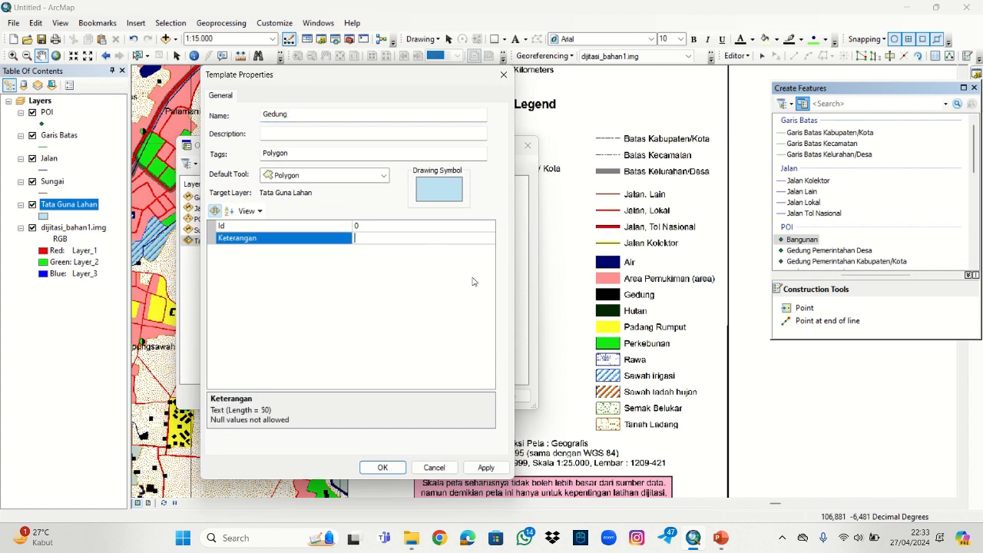
pyautogui.write('Gedung')
pyautogui.click(378, 469)
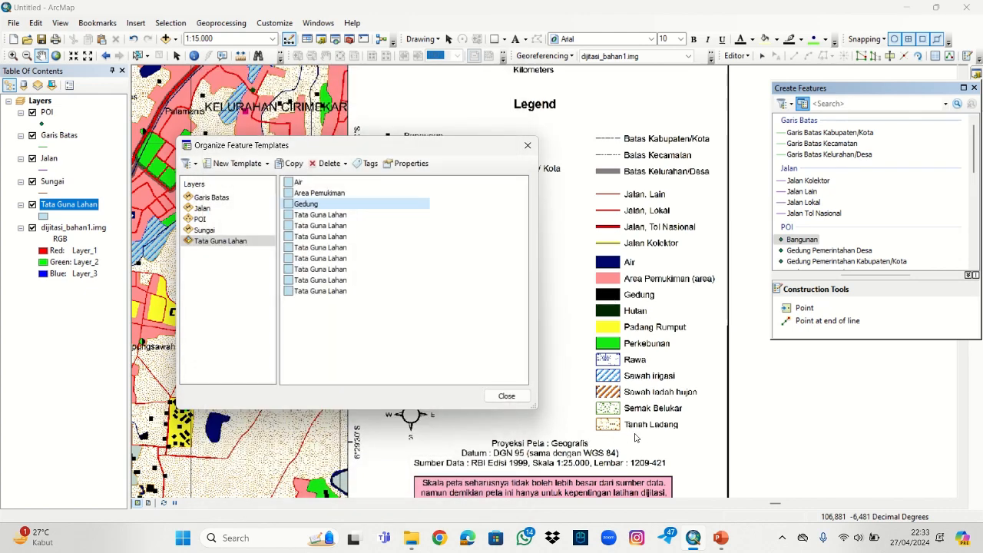
# Step: Rename the next default-named Tata Guna Lahan template "Hutan" and set its Keterangan attribute to "Hutan"
pyautogui.doubleClick(311, 216)
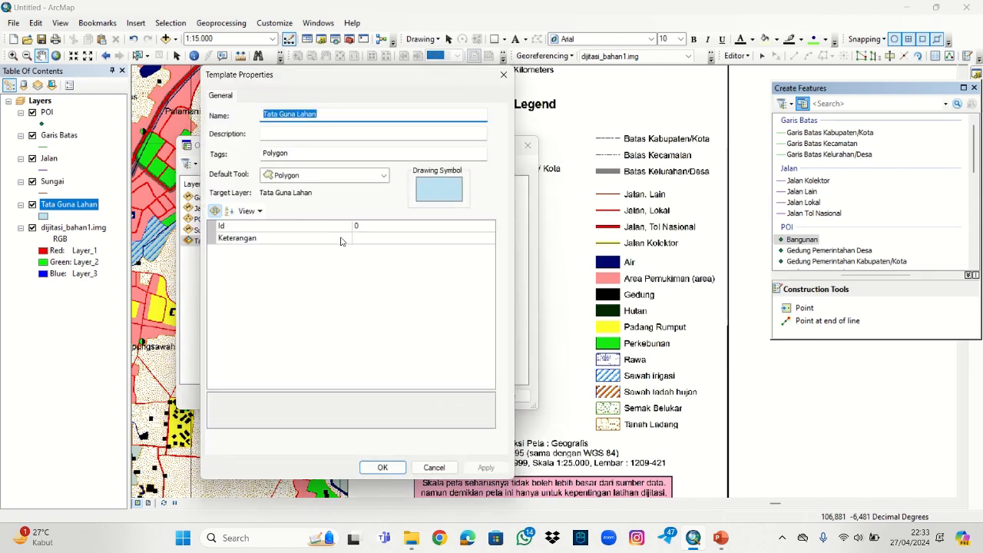
pyautogui.write('Hutan')
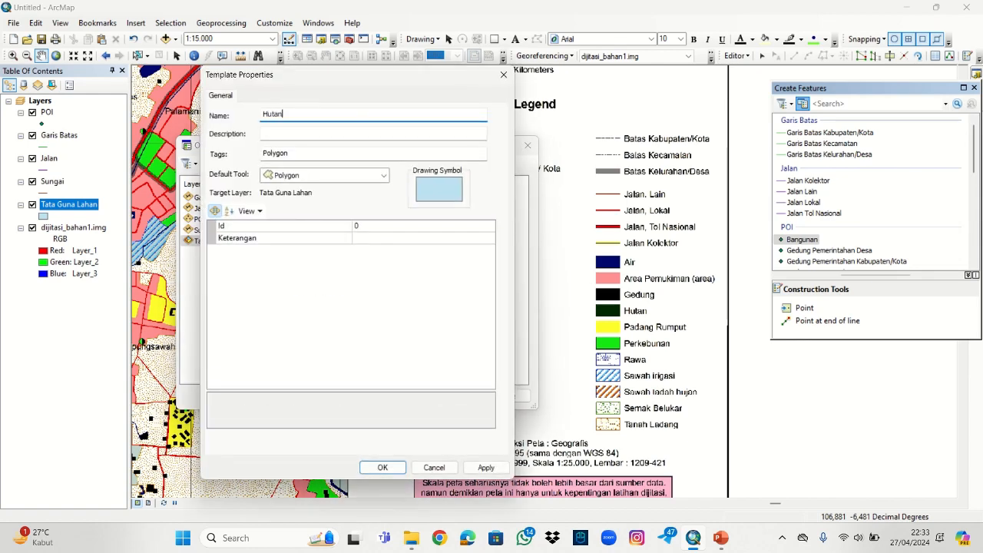
pyautogui.click(423, 239)
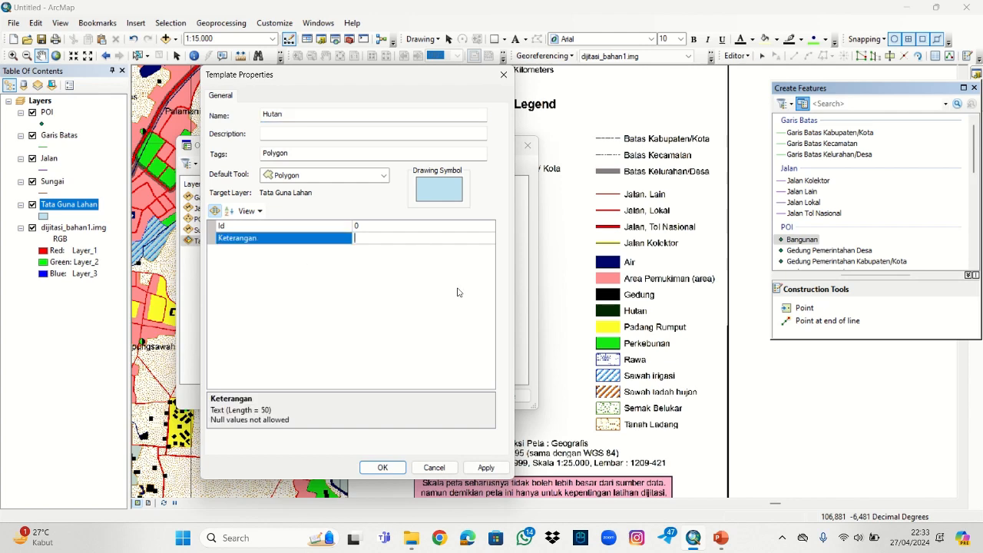
pyautogui.write('Hutan')
pyautogui.press('Return')
# Step: Rename the next default-named Tata Guna Lahan template "Padang Rumput" and set its Keterangan attribute to "Padang Rumput"
pyautogui.doubleClick(332, 228)
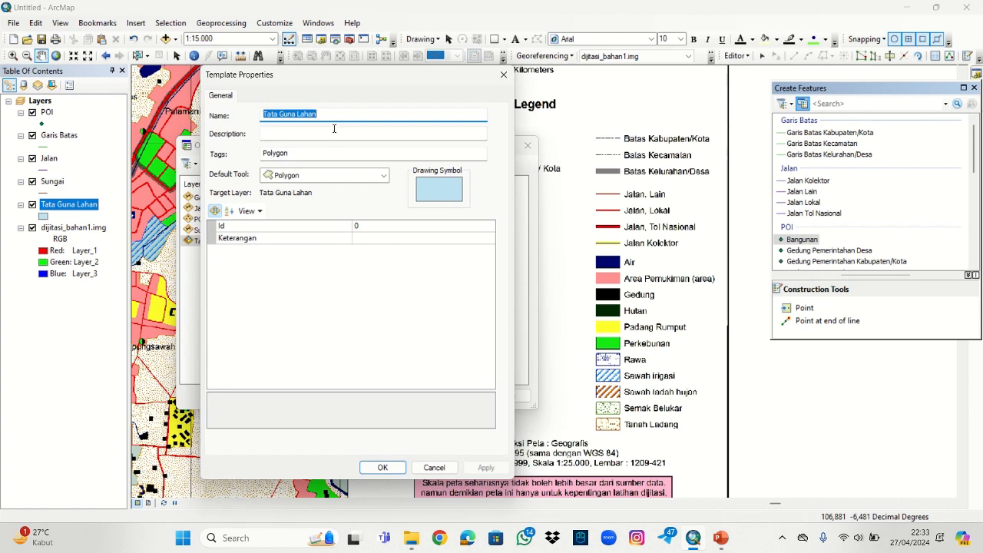
pyautogui.write('Padang')
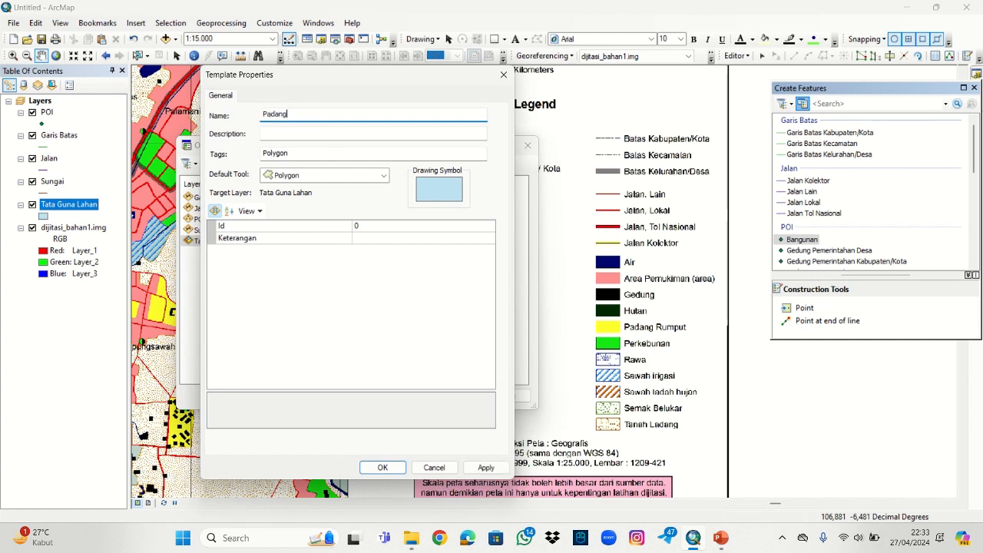
pyautogui.write(' Rumput')
pyautogui.click(376, 237)
pyautogui.write('Padang Rum')
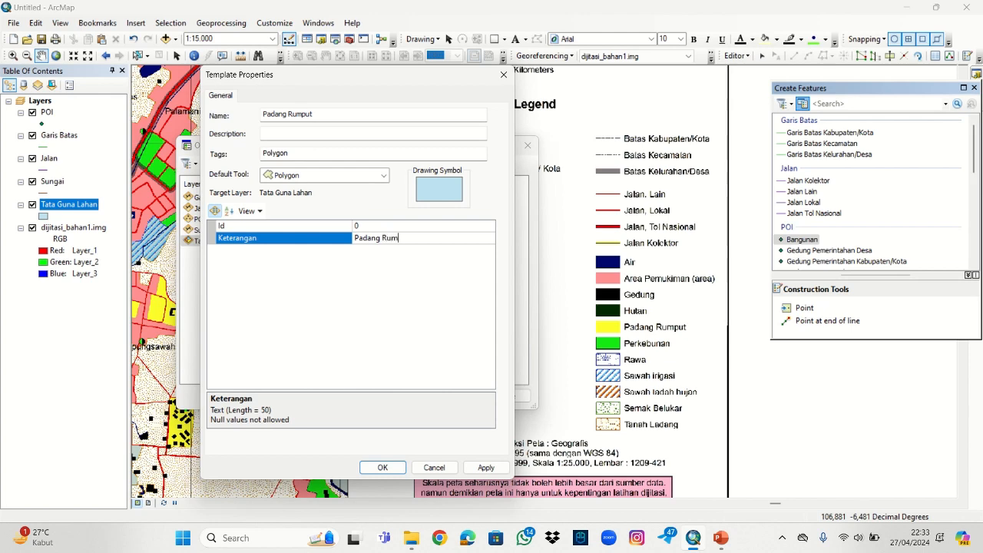
pyautogui.write('put')
pyautogui.press('Return')
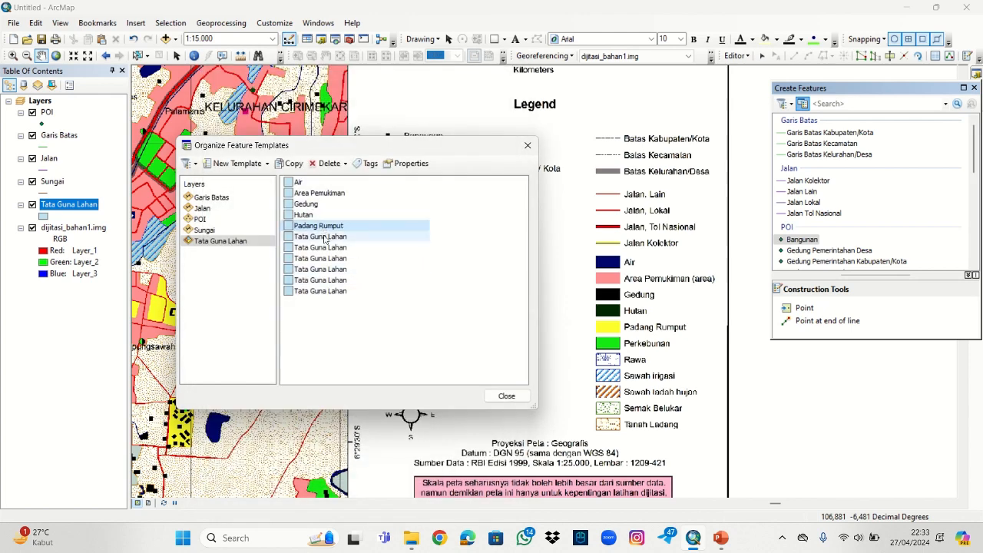
# Step: Rename the next default-named Tata Guna Lahan template "Perkebunan" and set its Keterangan attribute to "Perkebunan"
pyautogui.doubleClick(328, 237)
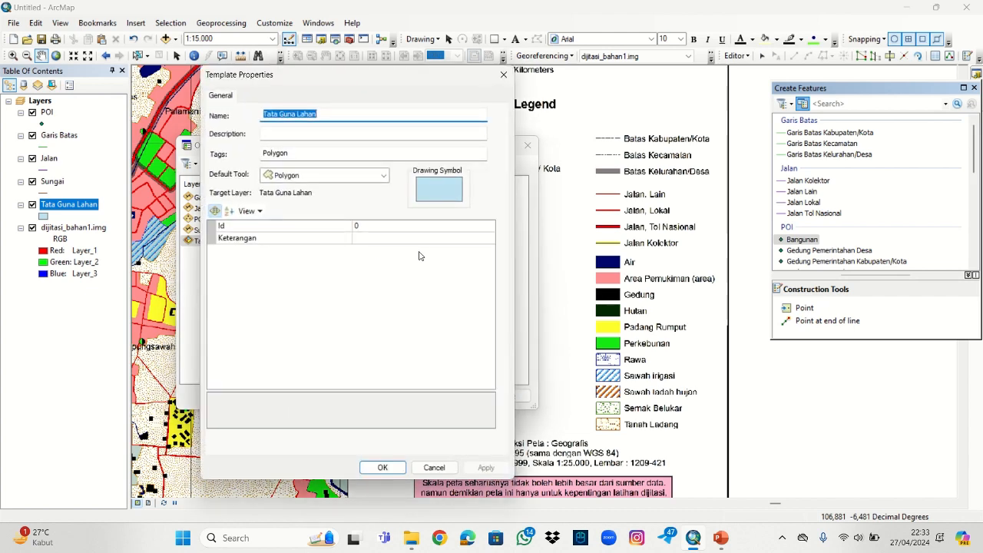
pyautogui.write('Perkebunan')
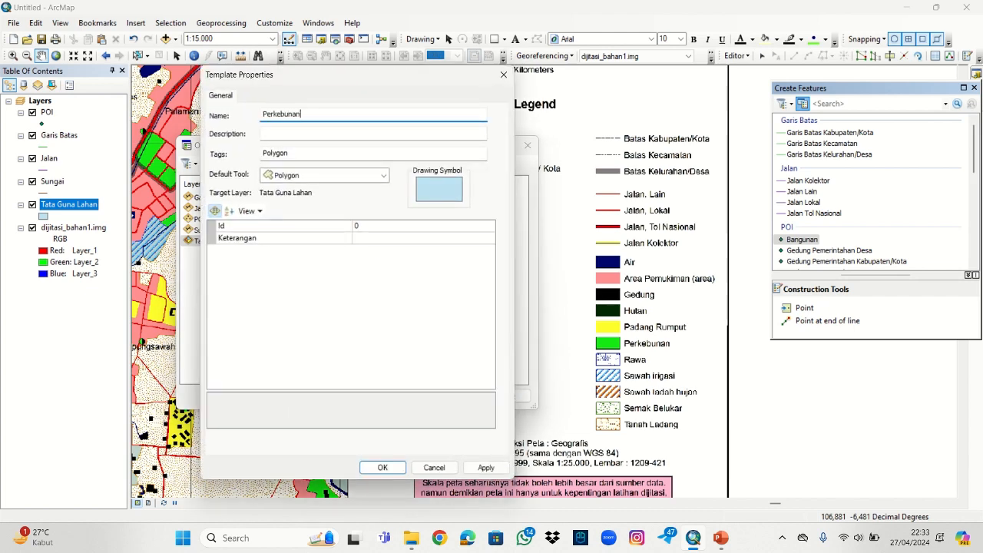
pyautogui.click(402, 240)
pyautogui.write('P')
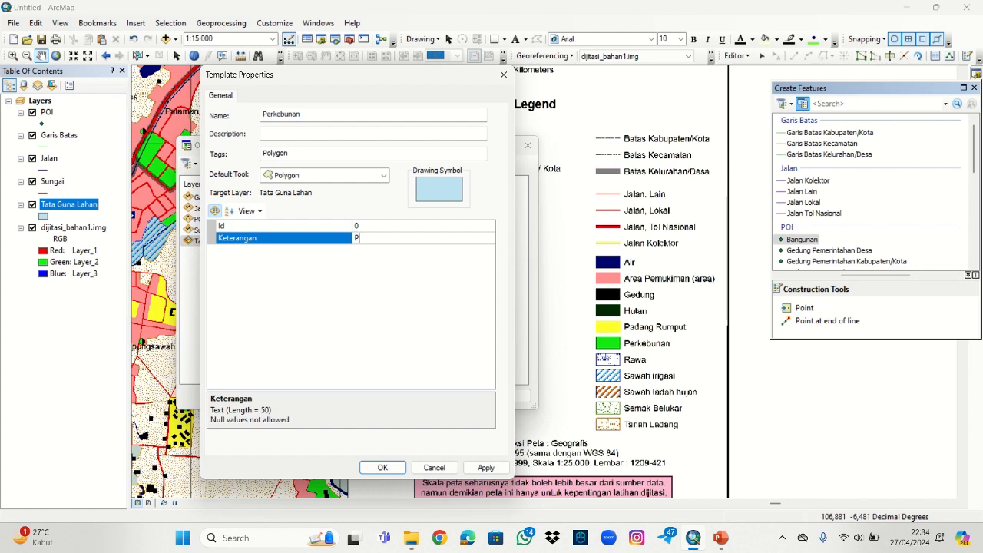
pyautogui.write('erkebunan')
pyautogui.press('Return')
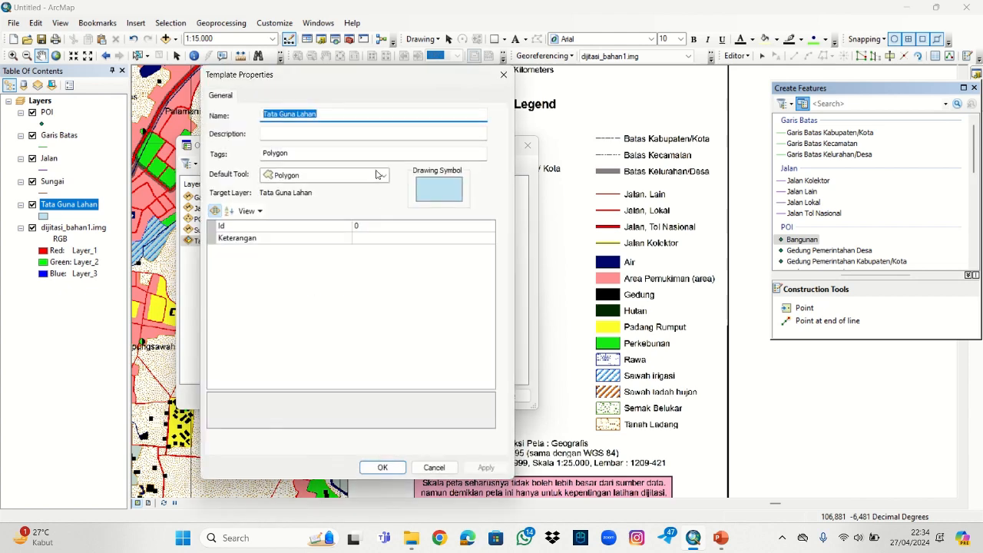
# Step: Rename the next default-named Tata Guna Lahan template "Rawa" and set its Keterangan attribute to "Rawa"
pyautogui.write('Rawa')
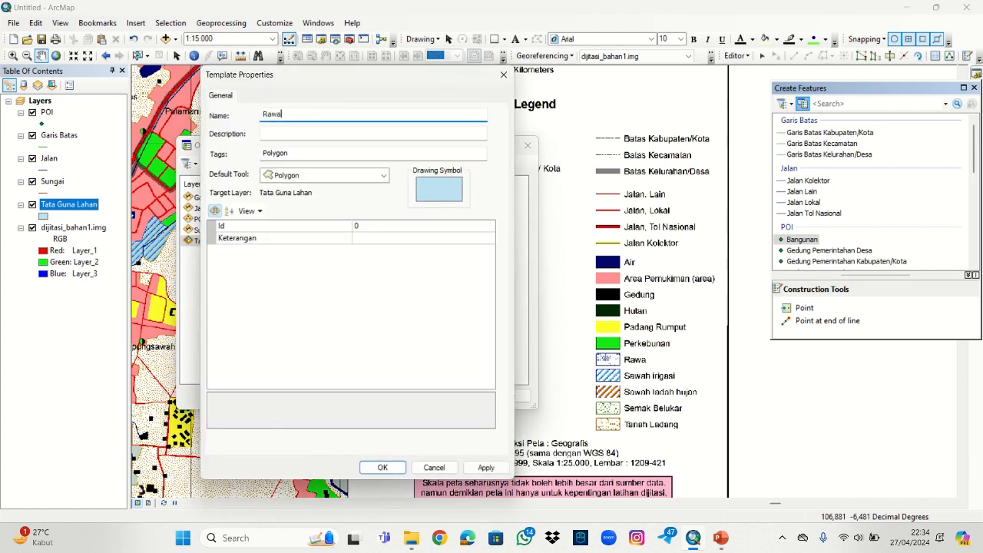
pyautogui.click(428, 238)
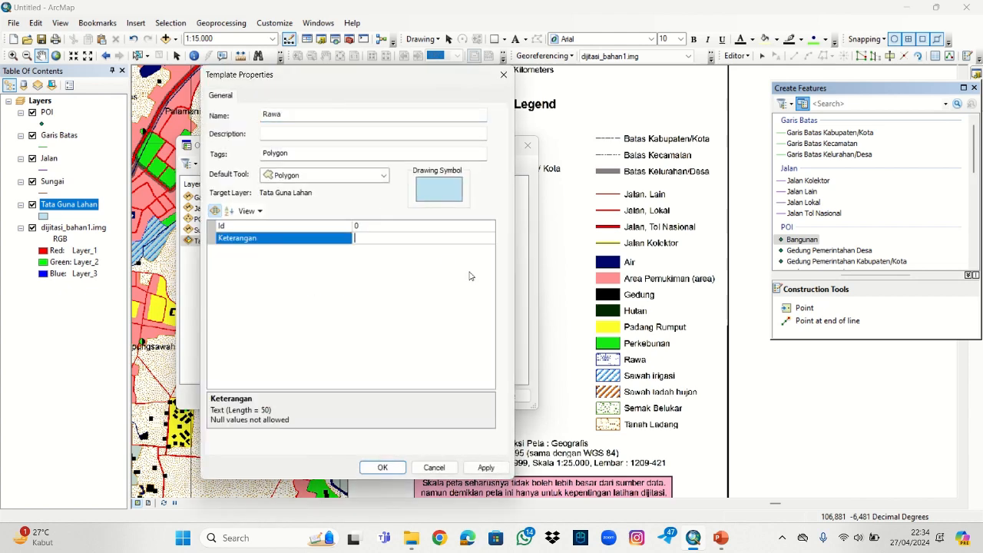
pyautogui.write('Rawa')
pyautogui.press('Return')
pyautogui.press('Return')
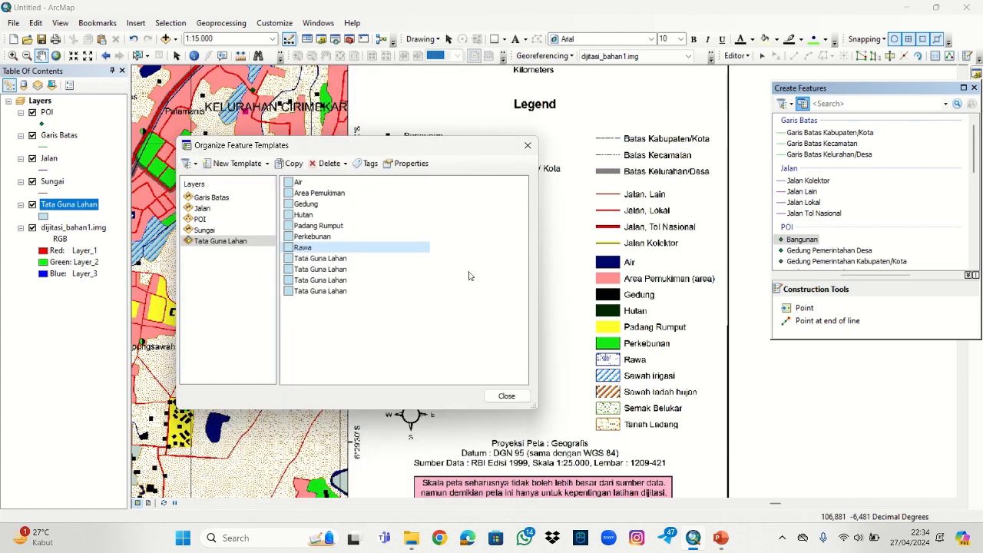
# Step: Rename the next default-named Tata Guna Lahan template "Sawah Irigasi" and set its Keterangan attribute to "Sawah Irigasi"
pyautogui.doubleClick(353, 258)
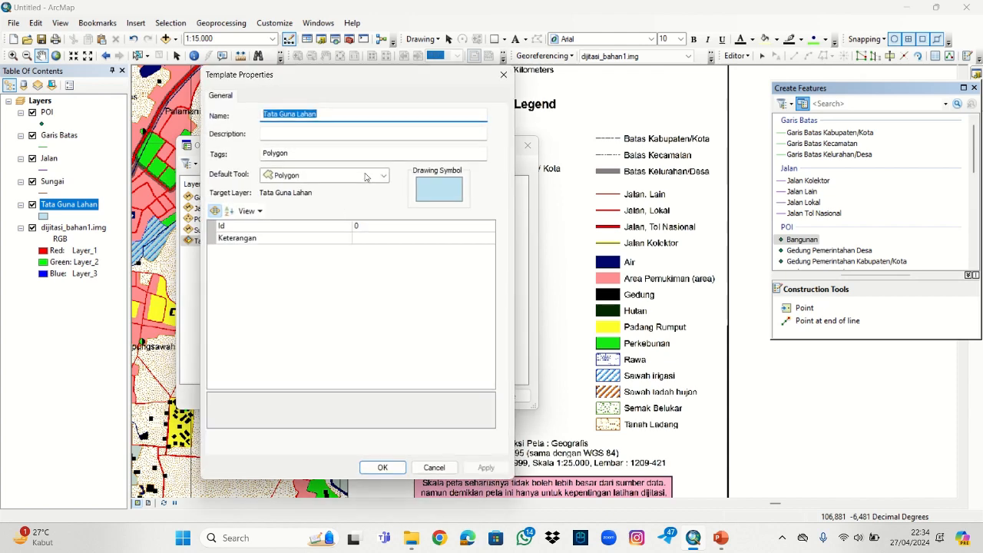
pyautogui.write('Sawah Irigasi')
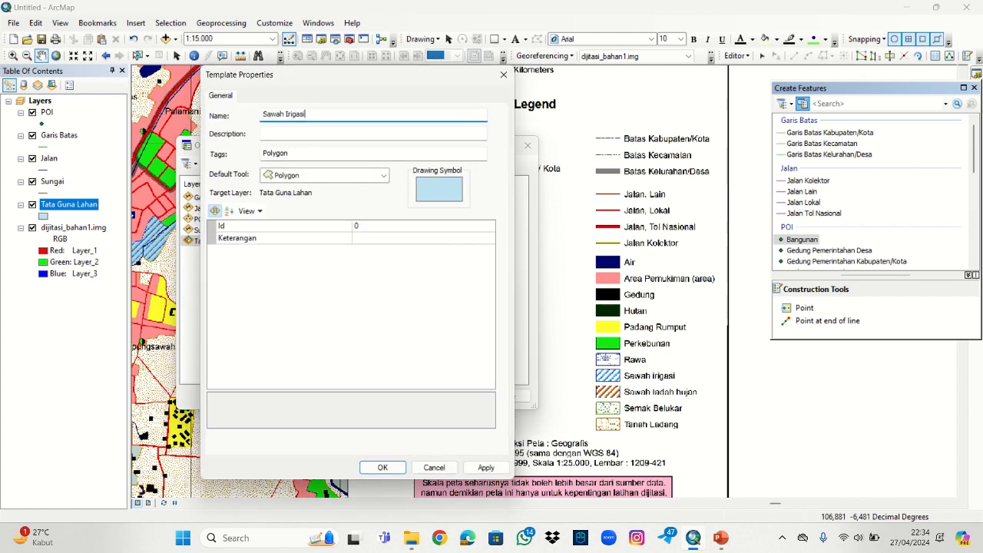
pyautogui.click(399, 238)
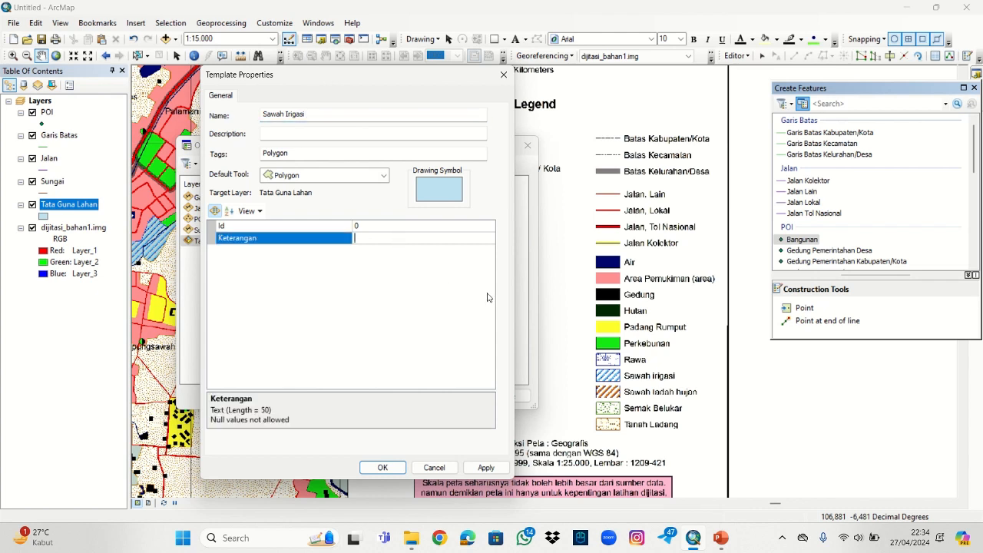
pyautogui.write('Sawah Irigasi')
pyautogui.press('Return')
pyautogui.press('Return')
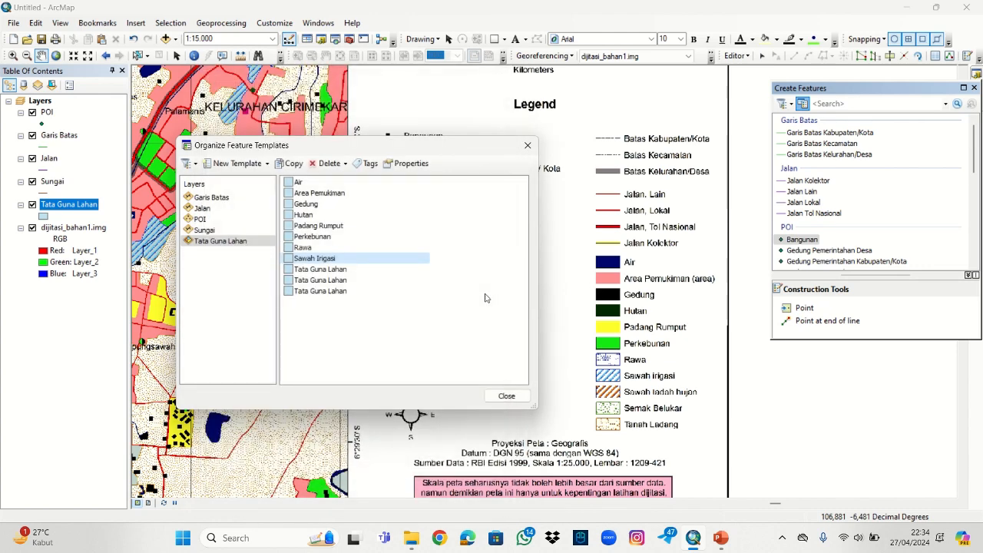
# Step: Rename the next default-named Tata Guna Lahan template "Sawah Tadah Hujan" and set its Keterangan attribute to "Sawah Tadah Hujan"
pyautogui.doubleClick(363, 269)
pyautogui.write('Sa')
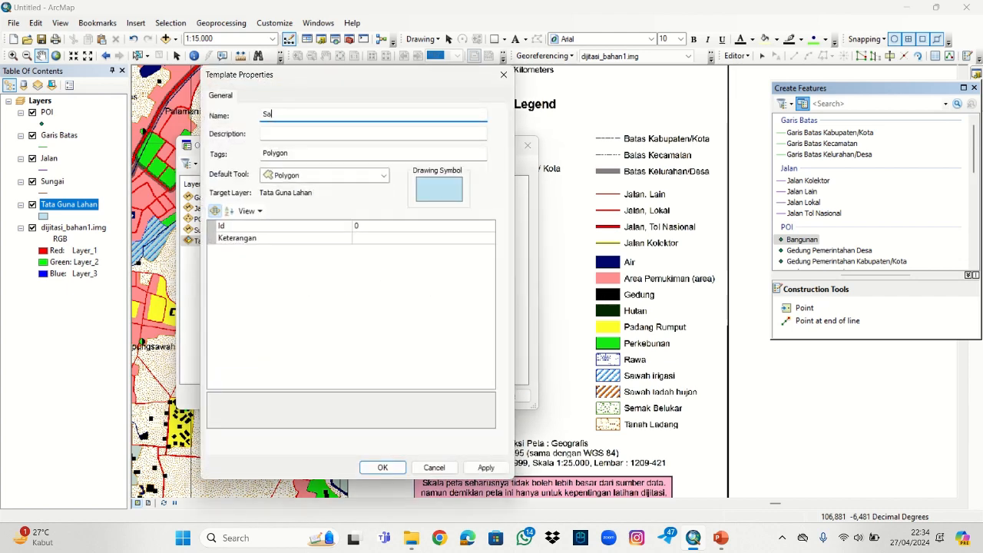
pyautogui.write('wah Tadah Hujan')
pyautogui.moveTo(346, 111); pyautogui.dragTo(261, 108)
pyautogui.hotkey('ctrl', 'c')
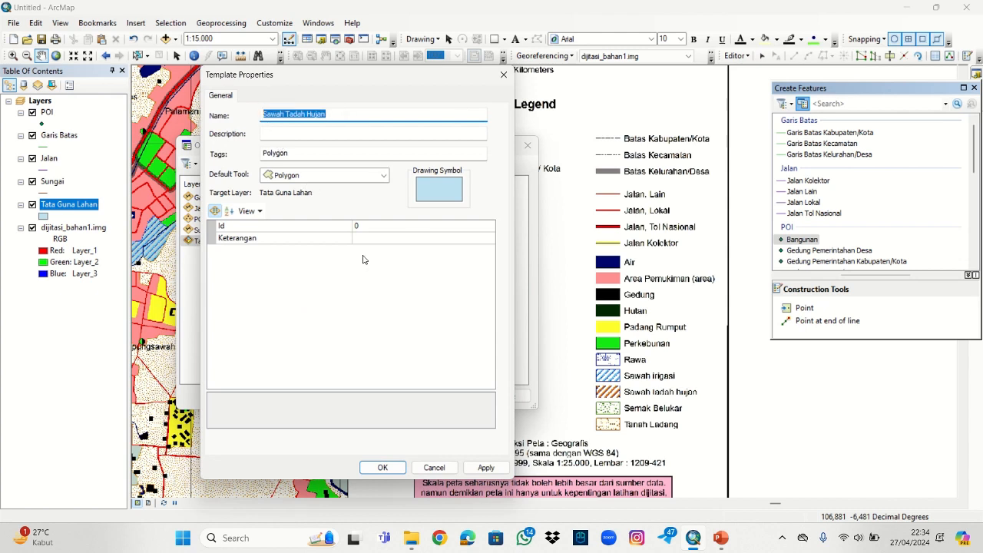
pyautogui.click(383, 235)
pyautogui.hotkey('ctrl', 'v')
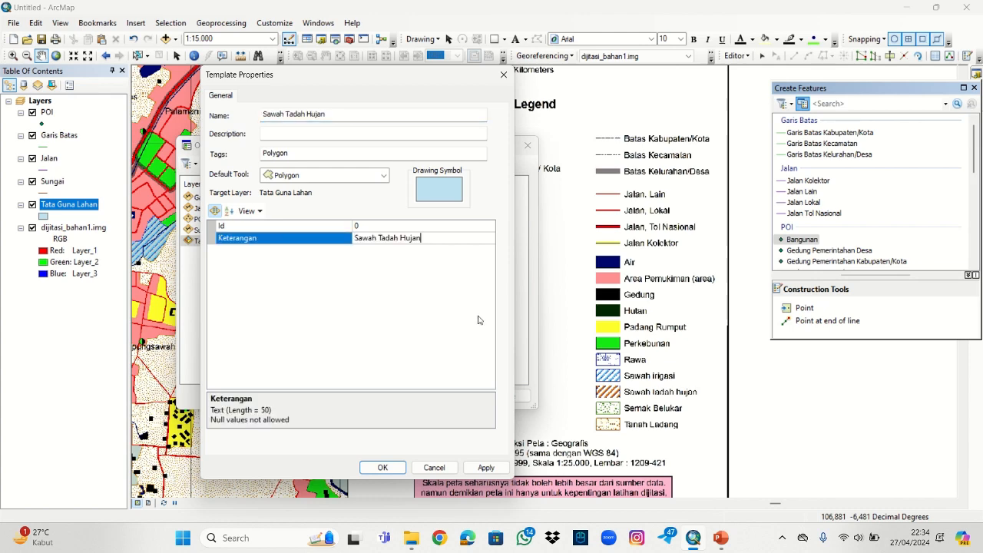
pyautogui.press('Return')
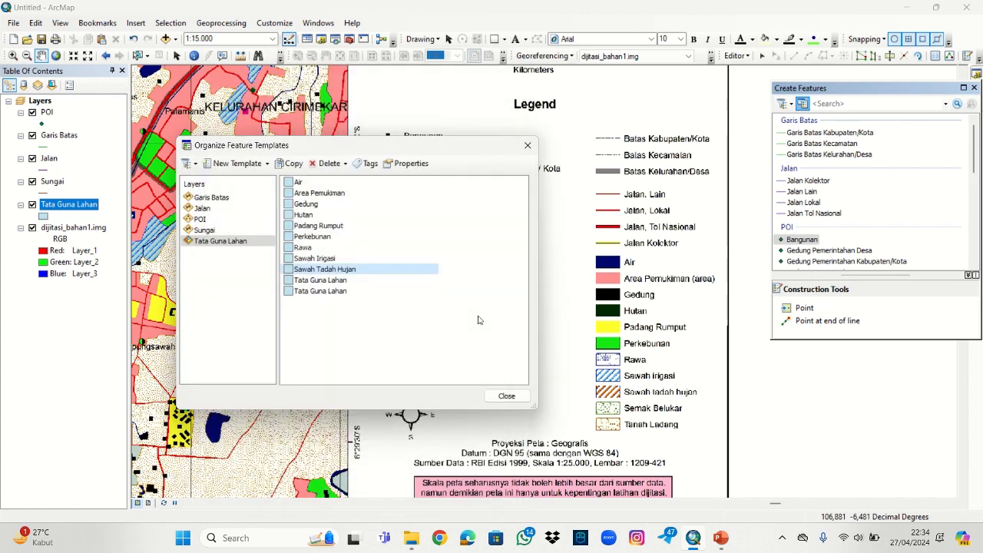
# Step: Rename the next default-named Tata Guna Lahan template "Semak Belukar" and set its Keterangan attribute to "Semak Belukar"
pyautogui.doubleClick(341, 280)
pyautogui.write('Semak Belukar')
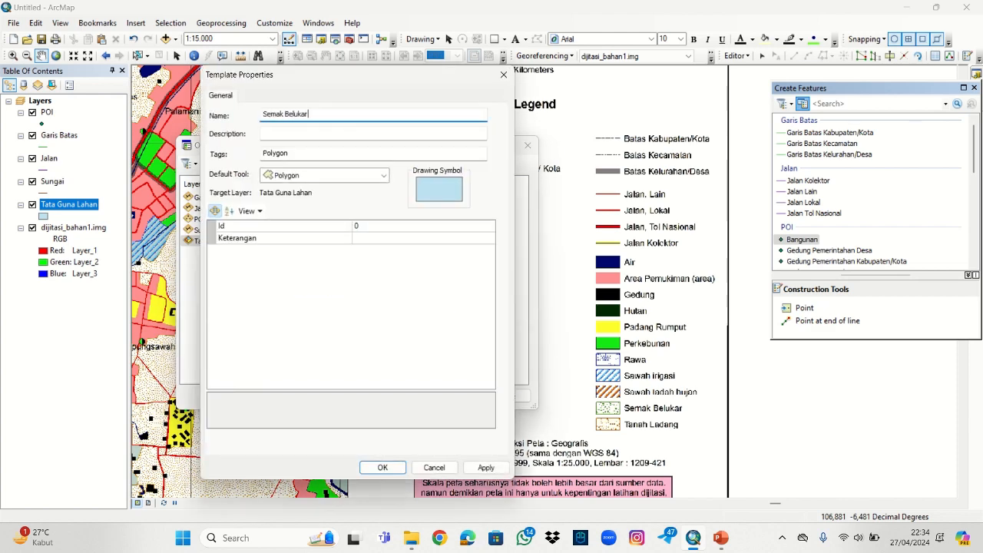
pyautogui.click(429, 238)
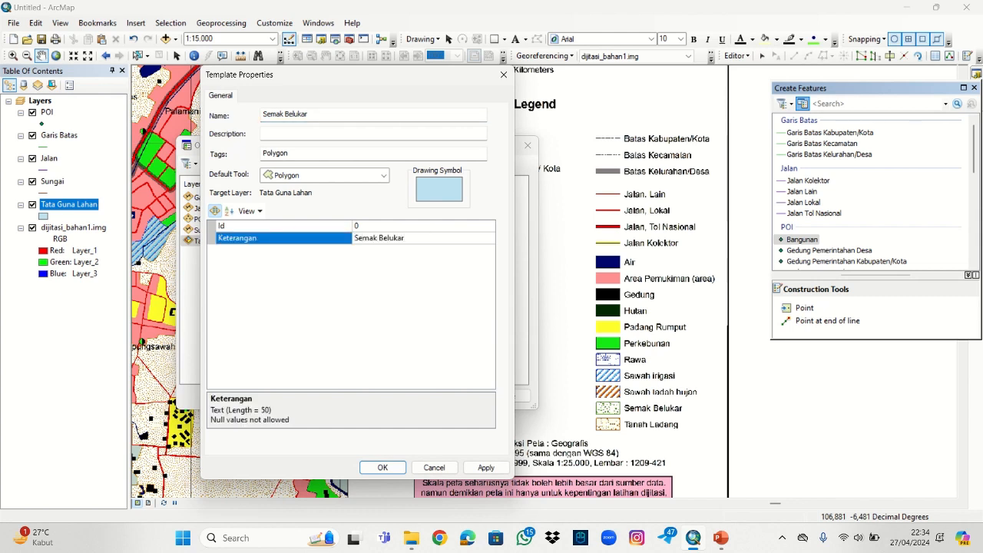
pyautogui.click(382, 466)
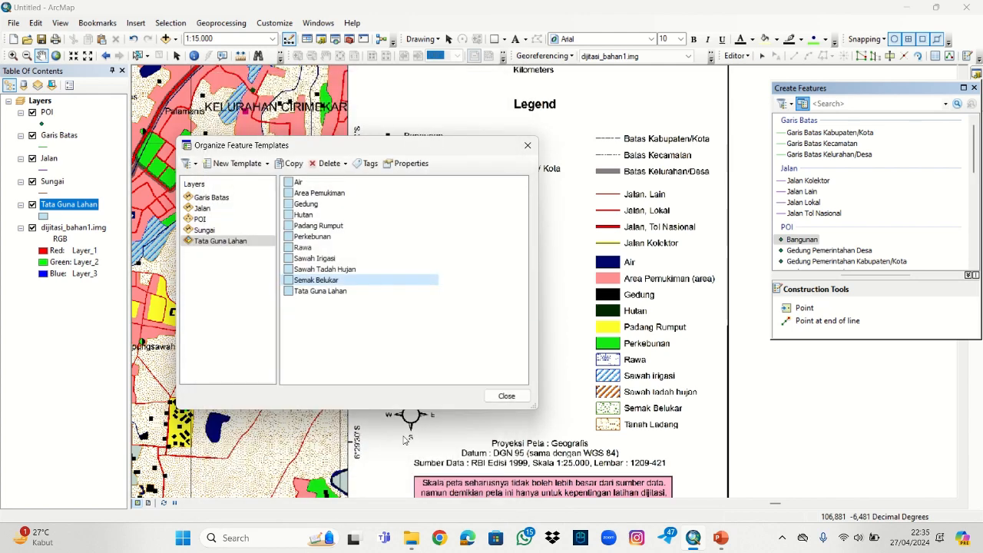
# Step: Open the properties of the last default-named Tata Guna Lahan template
pyautogui.doubleClick(330, 292)
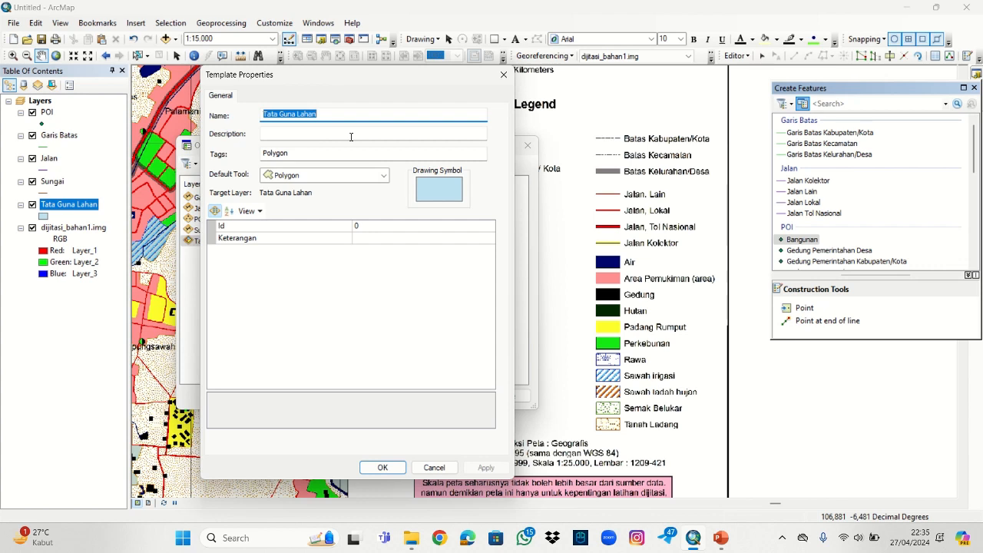
# Step: Name the new Tata Guna Lahan template Tanah Ladang and set its Keterangan attribute to Tanah Ladang
pyautogui.write('Tan')
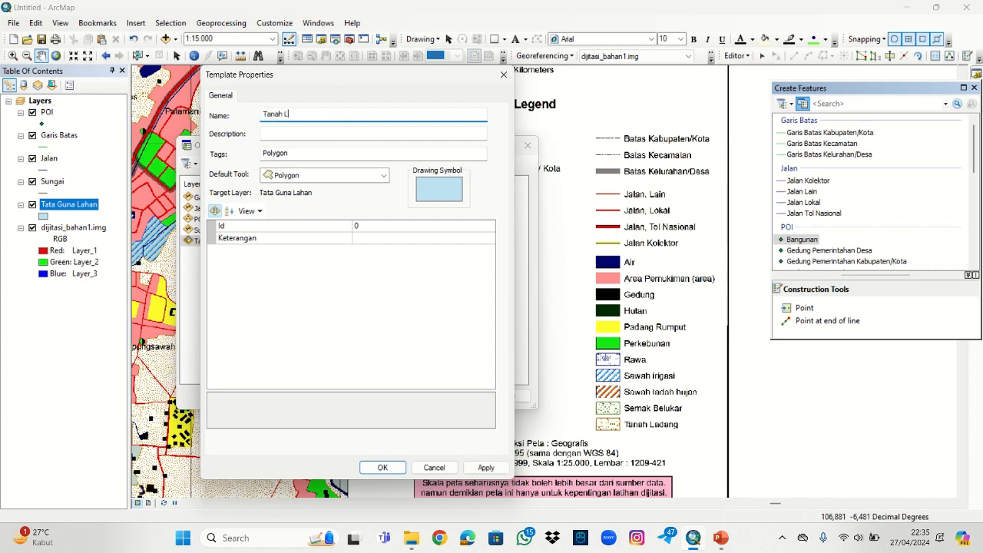
pyautogui.click(362, 238)
pyautogui.write('Tanah ')
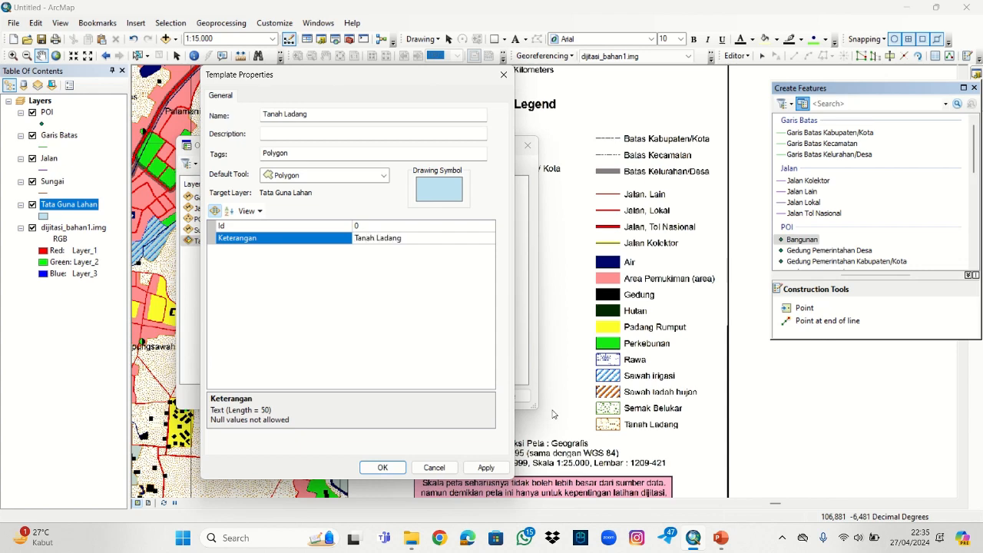
pyautogui.write('Ladang')
pyautogui.click(382, 467)
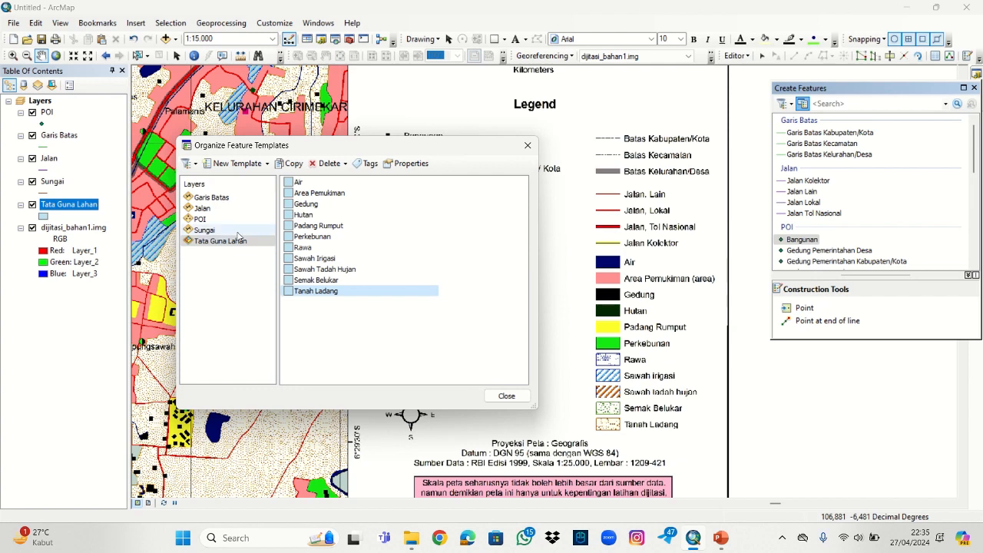
# Step: Review the feature templates of the Sungai, POI, Jalan, Garis Batas and Tata Guna Lahan layers
pyautogui.click(235, 231)
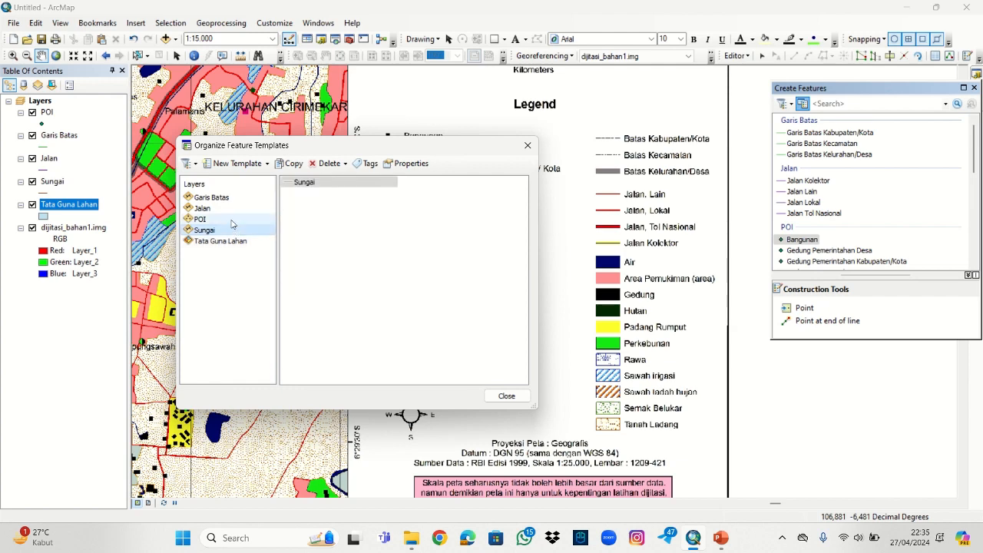
pyautogui.click(232, 221)
pyautogui.click(234, 209)
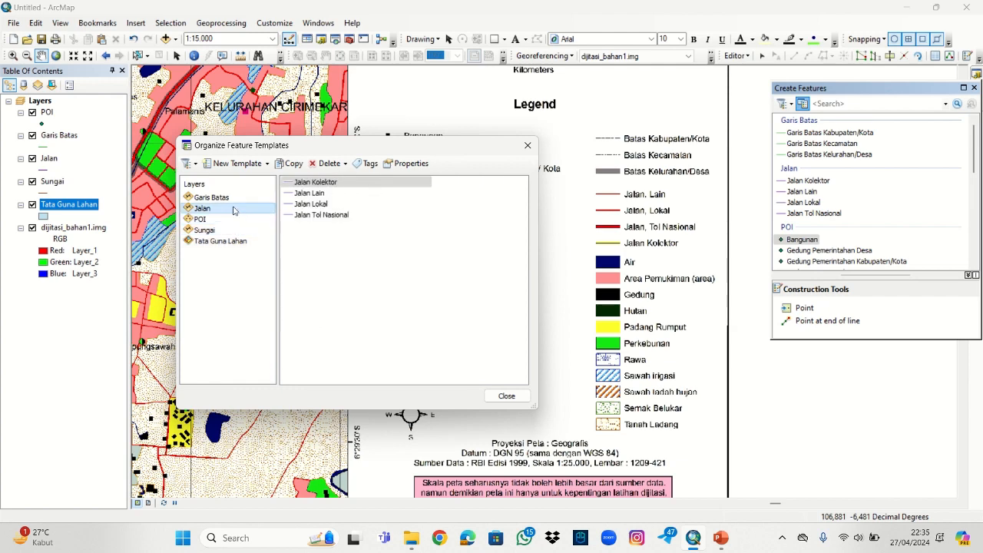
pyautogui.click(238, 200)
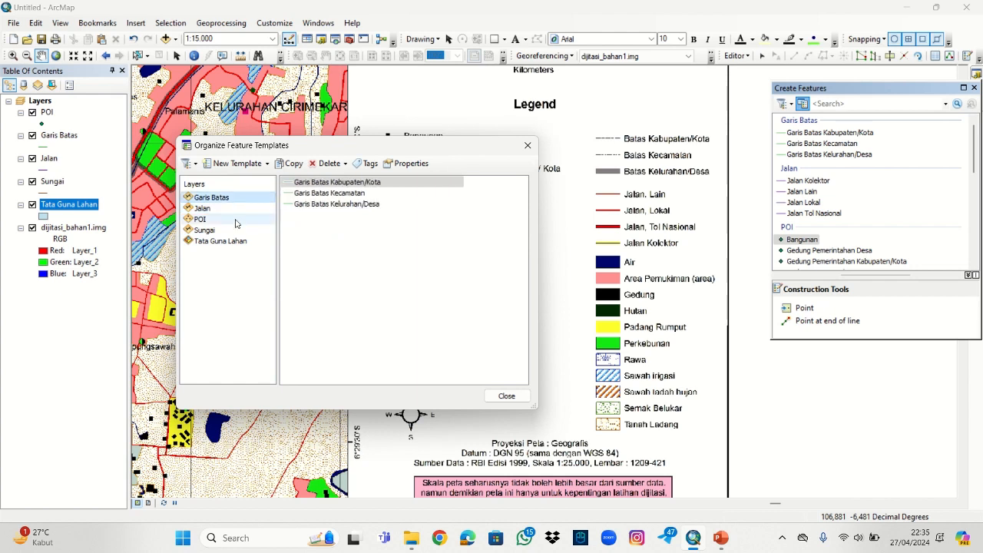
pyautogui.click(230, 243)
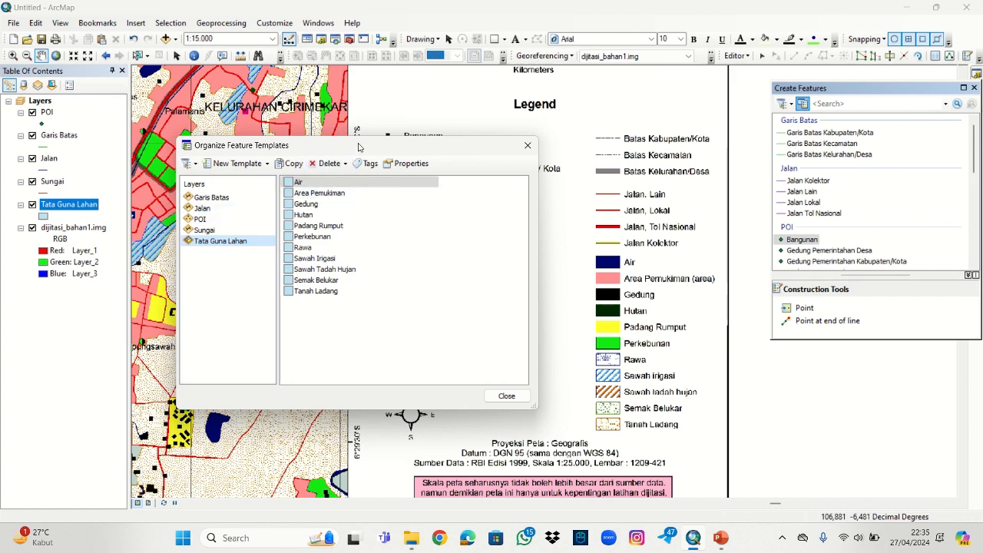
# Step: Close the feature template organizer and the Create Features window
pyautogui.moveTo(357, 147); pyautogui.dragTo(563, 150)
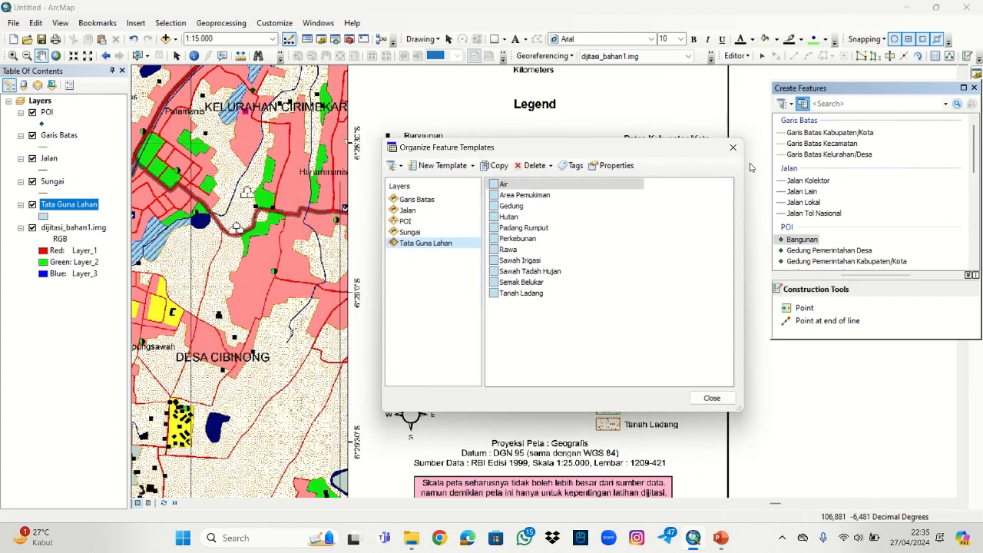
pyautogui.click(733, 147)
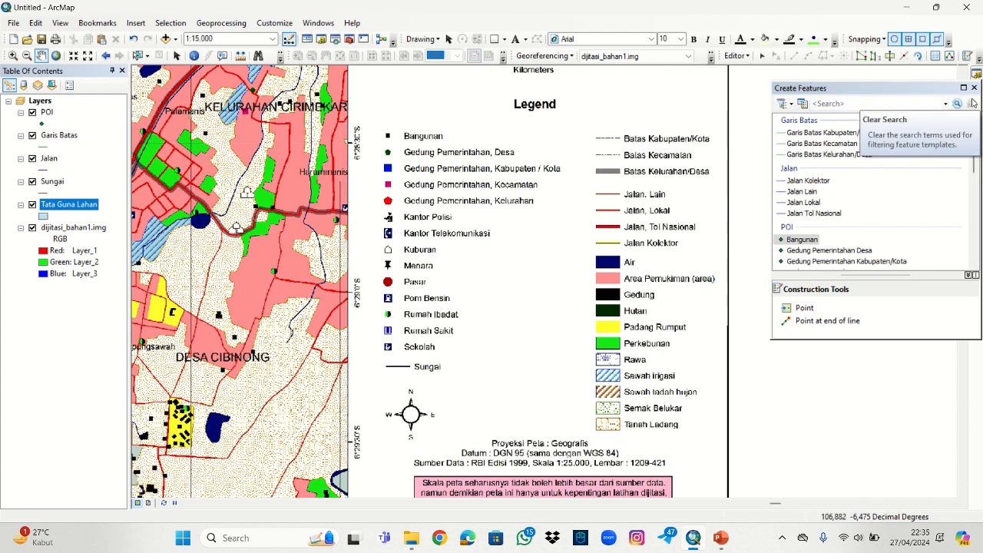
pyautogui.click(973, 88)
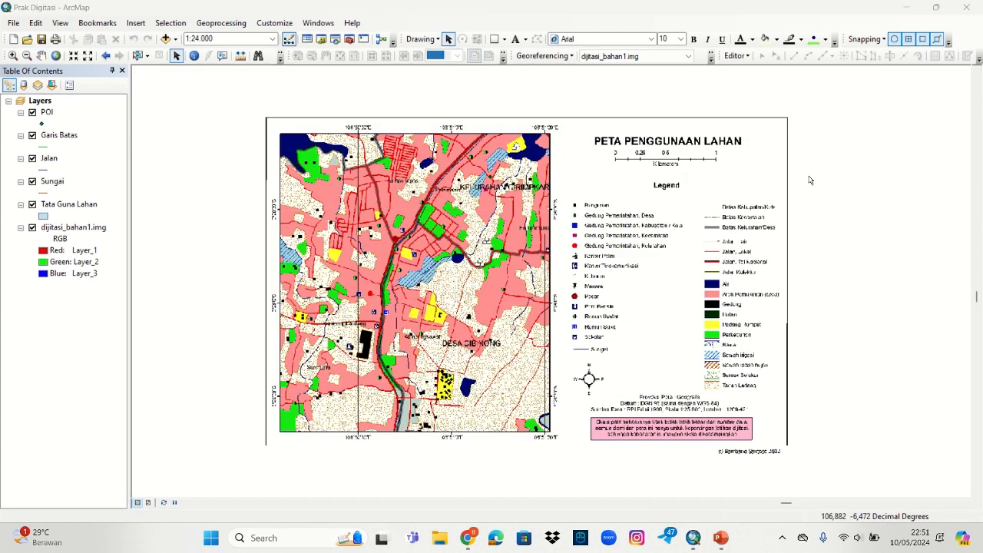
# Step: Start an edit session in the Prak Digitasi map and show the Create Features window
pyautogui.click(745, 58)
pyautogui.click(757, 70)
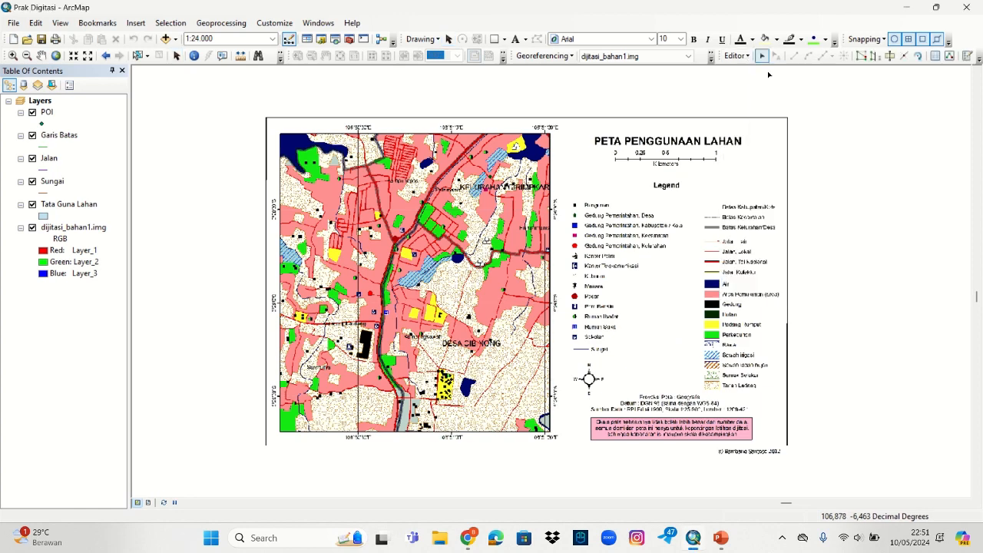
pyautogui.click(967, 58)
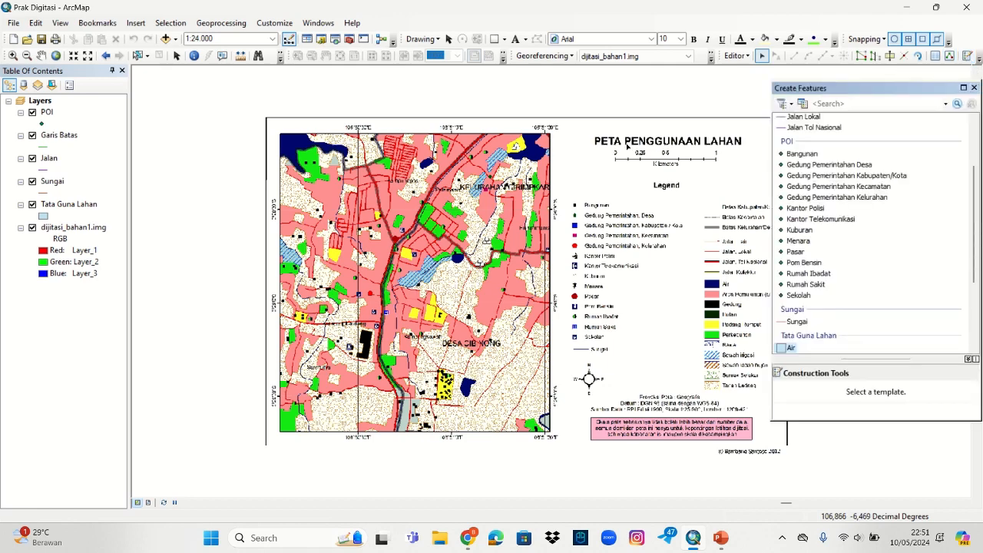
# Step: Digitize Bangunan points on the black square building symbols around the Kelurahan Cirimekar and Palamanis labels
pyautogui.scroll(-2, 590, 214)
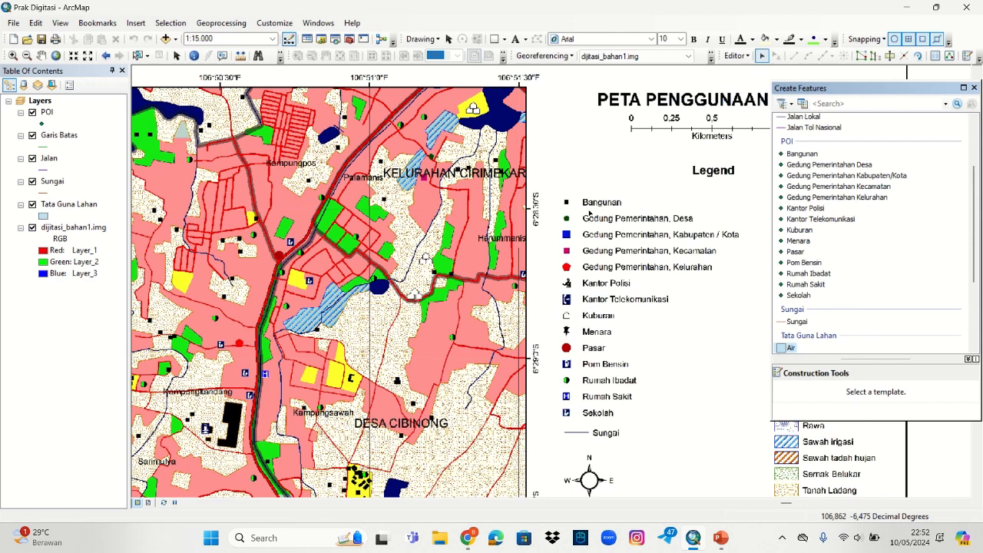
pyautogui.click(802, 155)
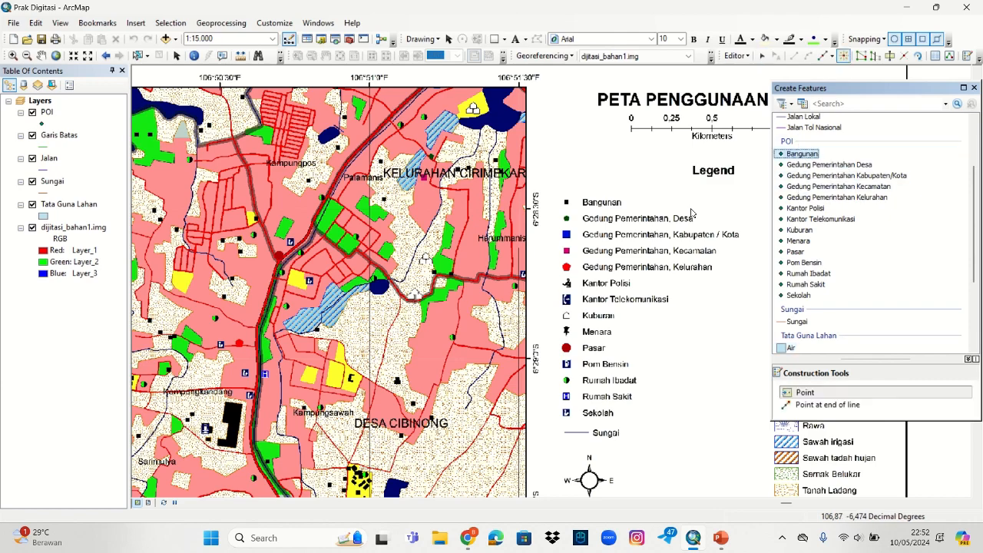
pyautogui.scroll(2, 572, 210)
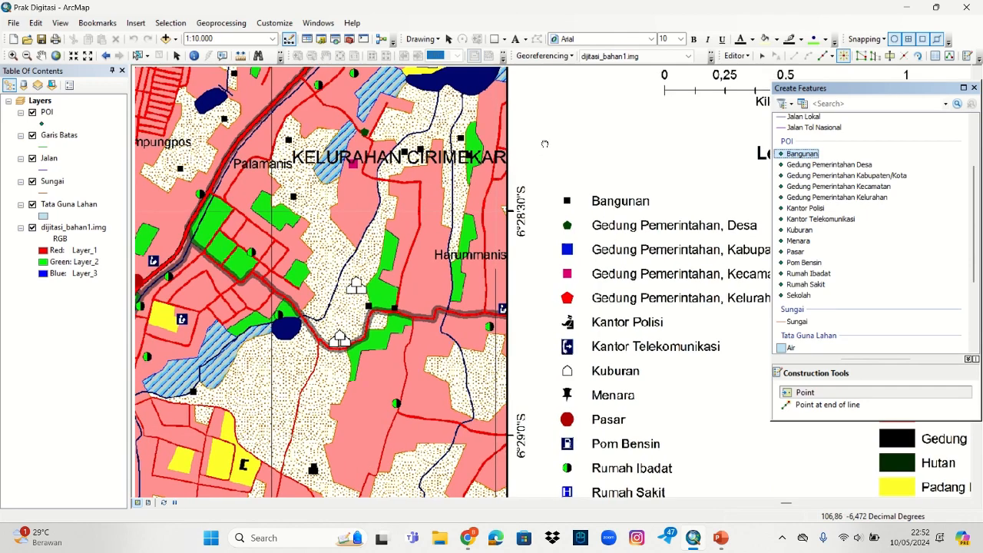
pyautogui.moveTo(543, 143); pyautogui.dragTo(713, 227)
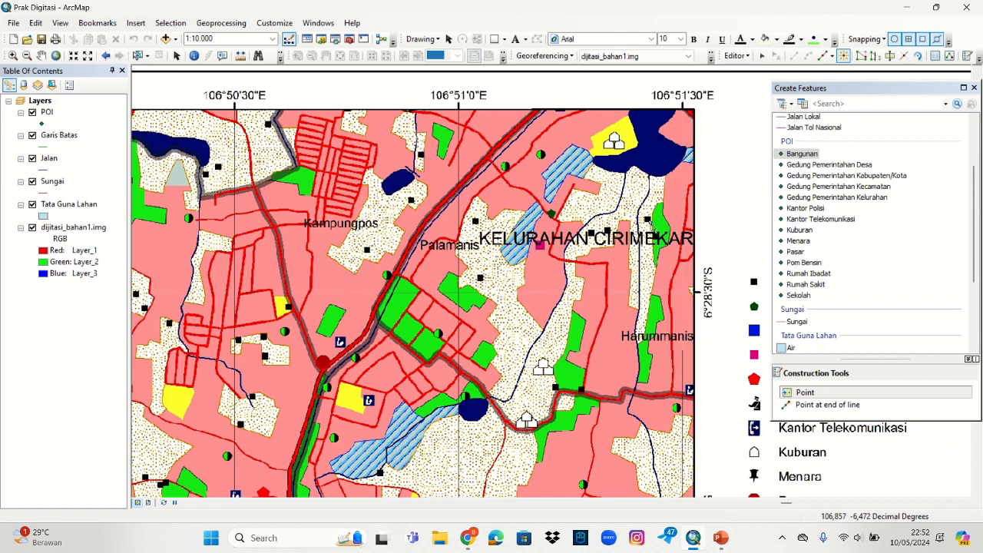
pyautogui.scroll(-2, 648, 221)
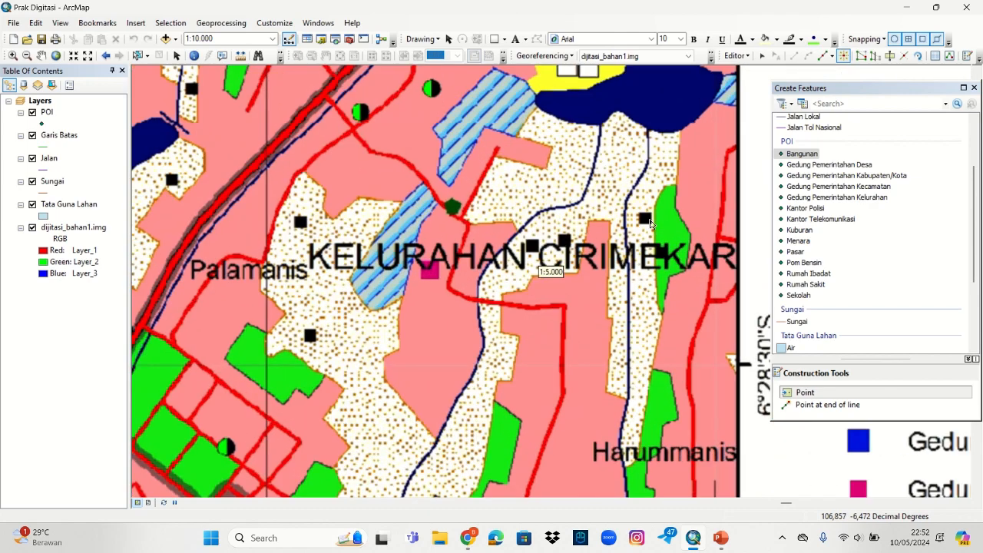
pyautogui.click(647, 222)
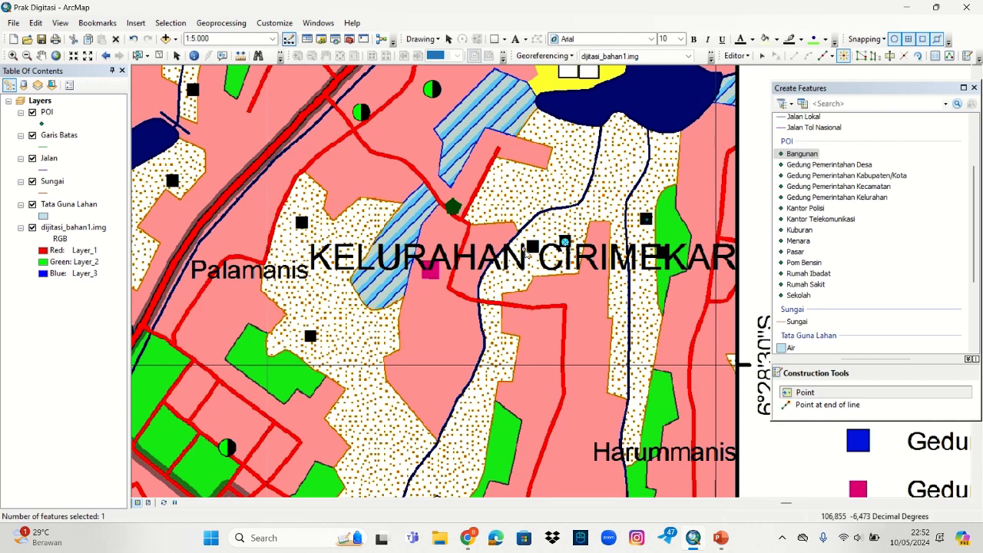
pyautogui.click(531, 247)
pyautogui.click(302, 223)
pyautogui.click(311, 337)
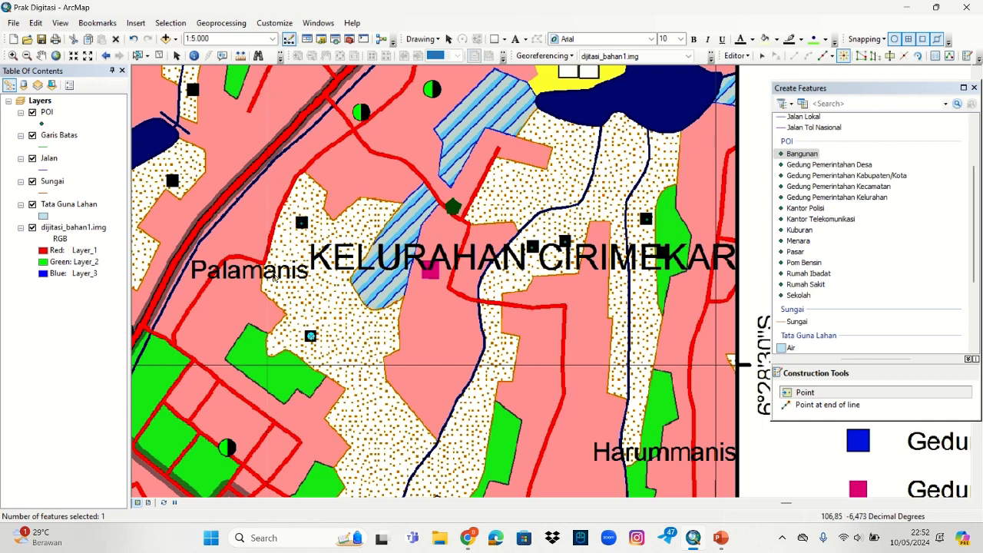
# Step: Digitize further Bangunan points on the building symbols around the small lake and the Kampungpos label
pyautogui.moveTo(224, 222); pyautogui.dragTo(490, 294)
pyautogui.click(436, 257)
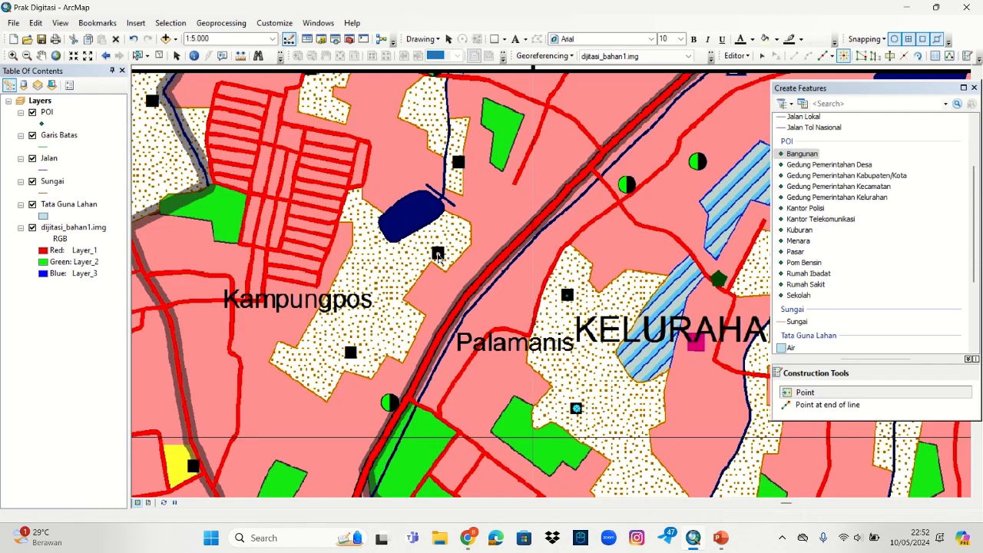
pyautogui.click(458, 163)
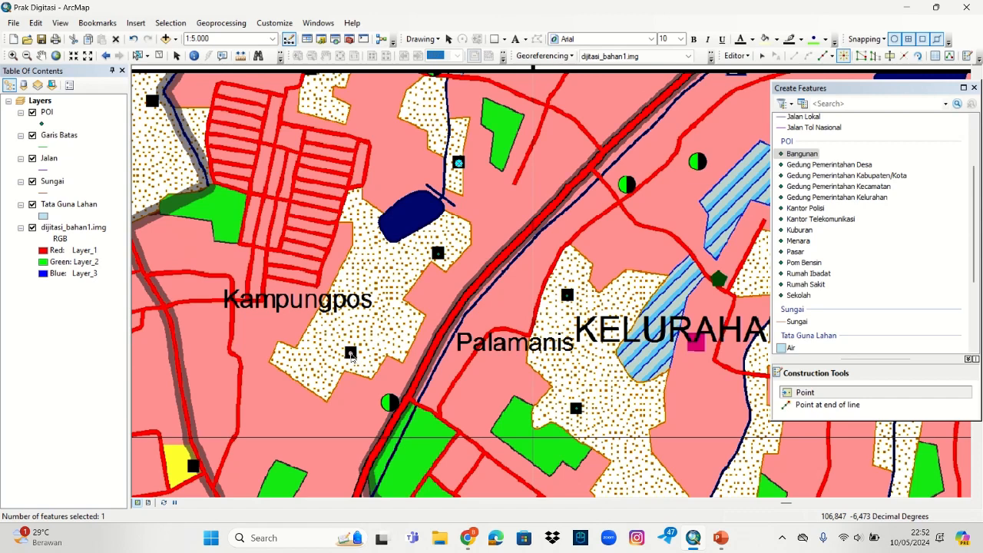
pyautogui.click(350, 355)
# Step: Place a Gedung Pemerintahan Desa point on the dark green pentagon symbol just above the Kelurahan Cirimekar label
pyautogui.scroll(3, 623, 270)
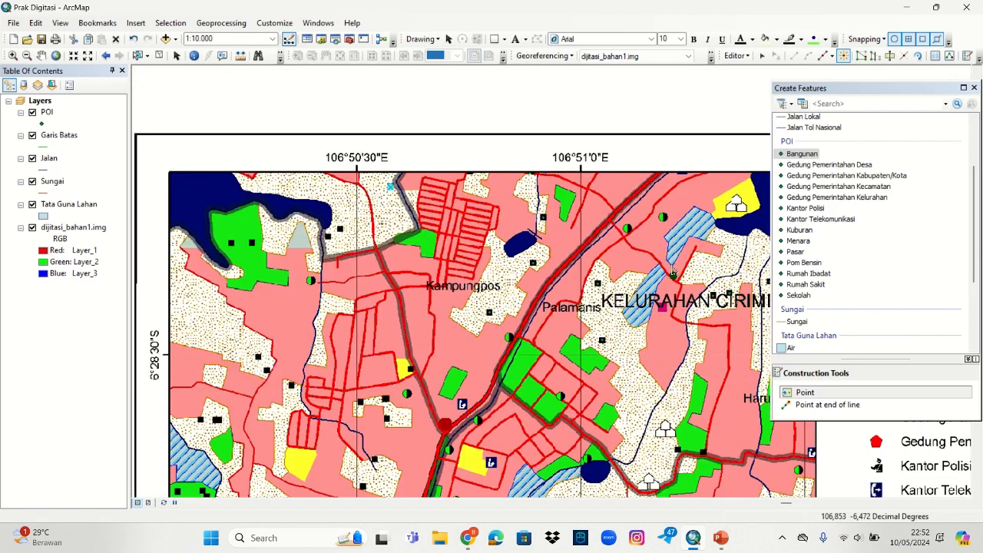
pyautogui.moveTo(669, 274); pyautogui.dragTo(409, 218)
pyautogui.moveTo(682, 223); pyautogui.dragTo(577, 171)
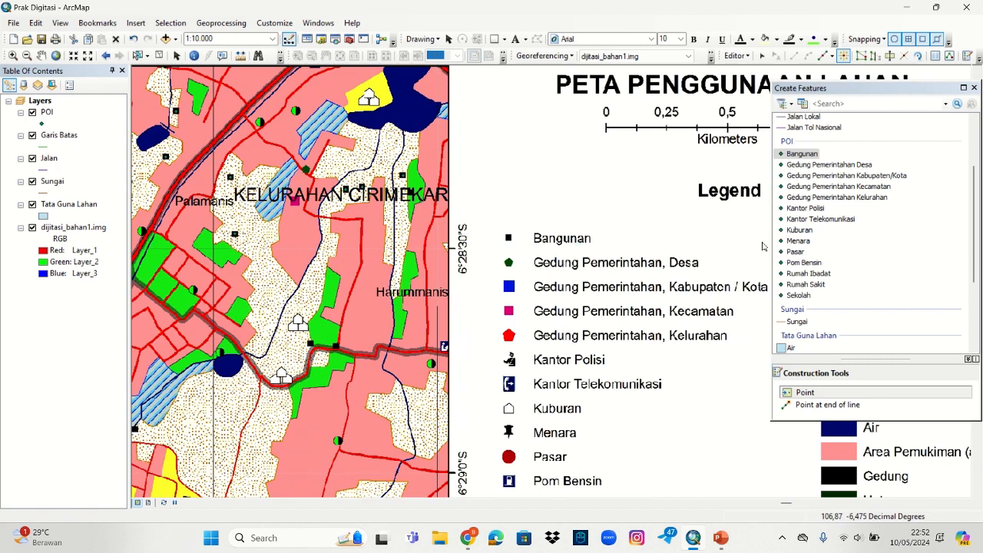
pyautogui.click(832, 166)
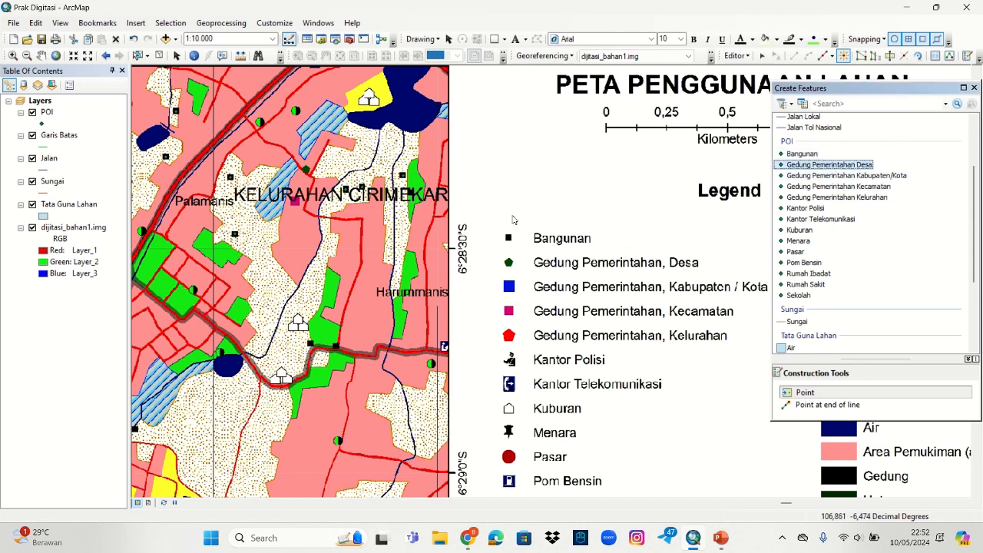
pyautogui.moveTo(507, 198); pyautogui.dragTo(654, 216)
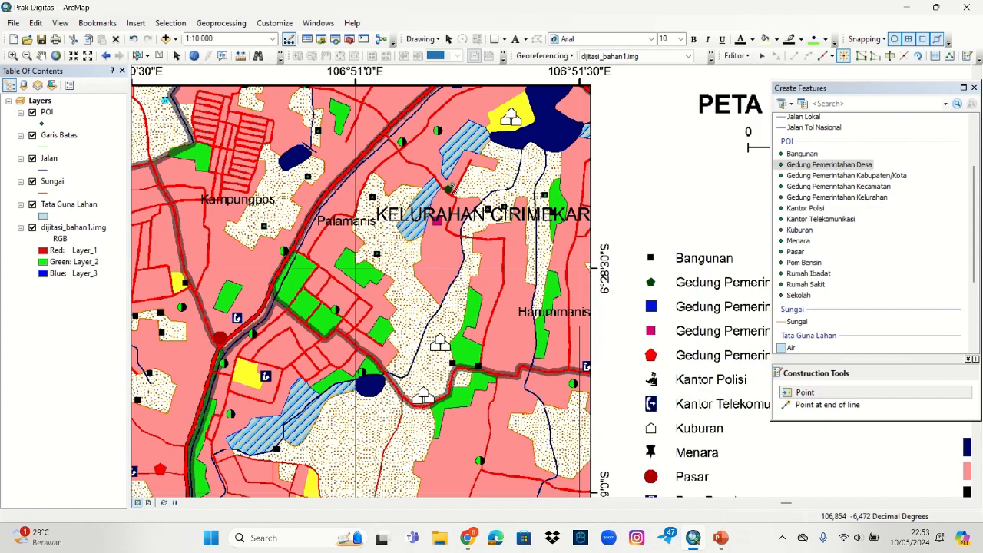
pyautogui.scroll(2, 450, 187)
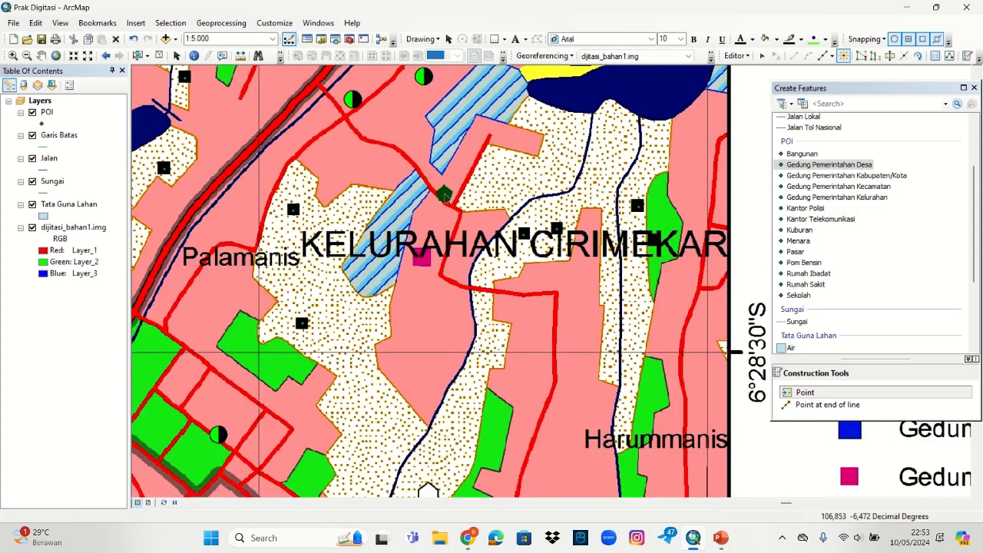
pyautogui.click(444, 196)
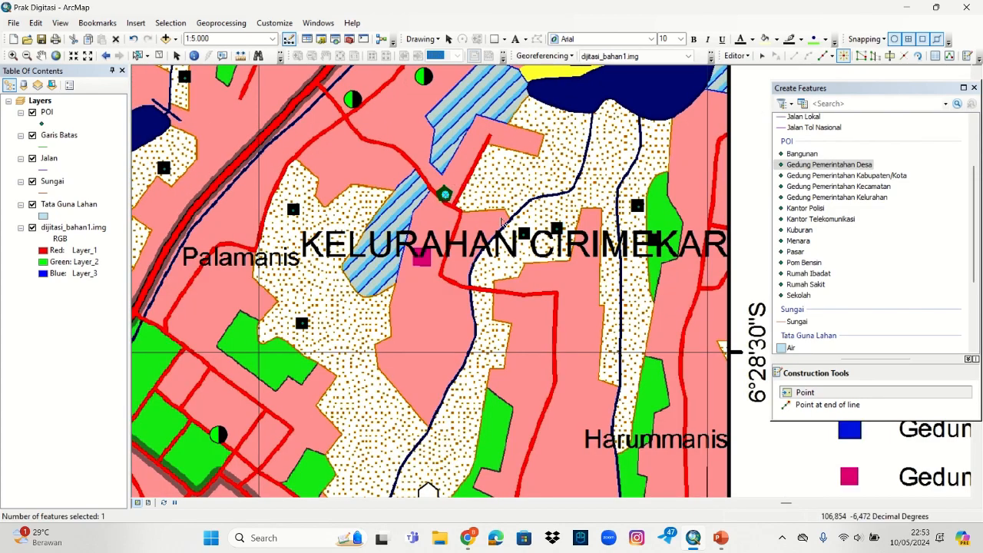
# Step: Digitize Rumah Ibadat points on the half-green circle symbols north and south of the Palamanis label
pyautogui.scroll(1, 538, 246)
pyautogui.scroll(-2, 541, 250)
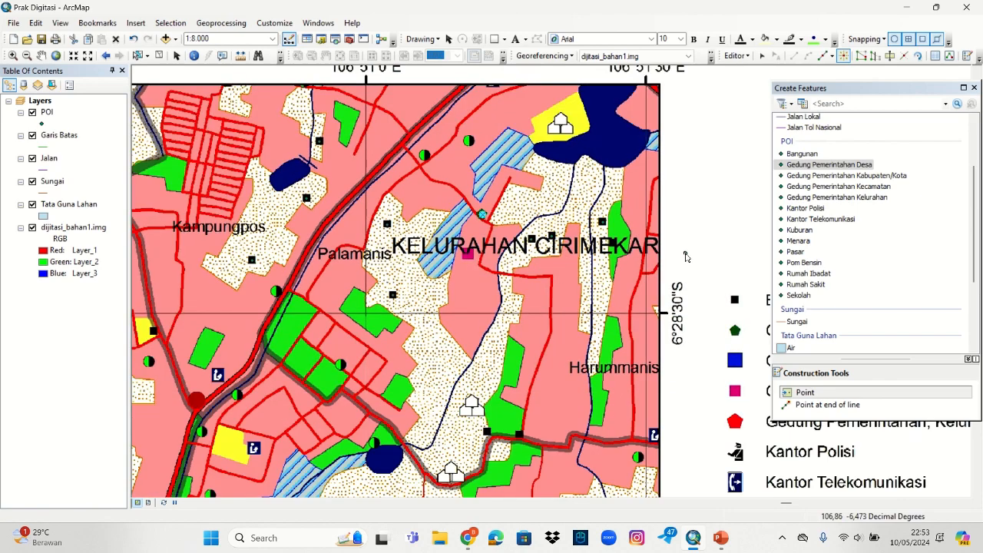
pyautogui.moveTo(686, 257); pyautogui.dragTo(515, 171)
pyautogui.moveTo(605, 283); pyautogui.dragTo(610, 162)
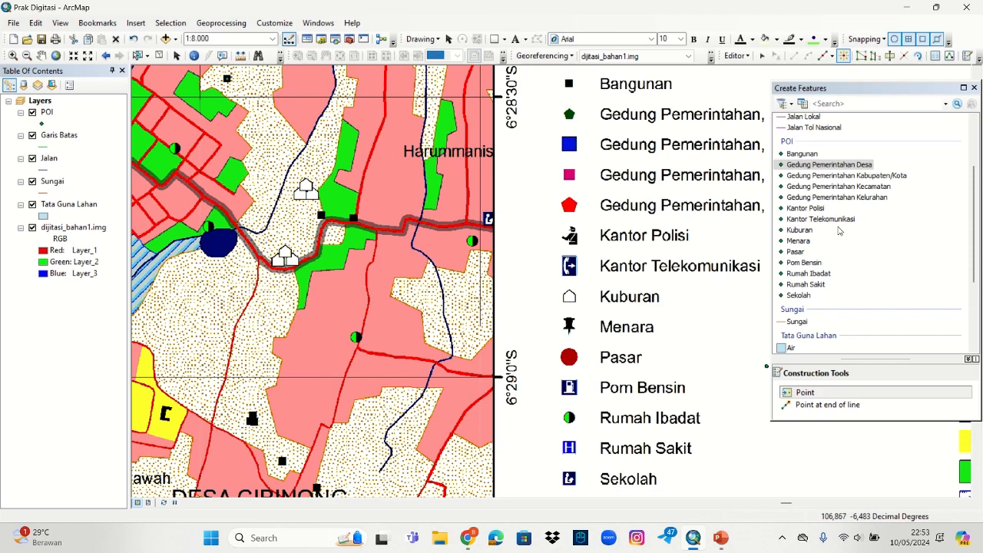
pyautogui.click(818, 274)
pyautogui.moveTo(419, 215); pyautogui.dragTo(689, 330)
pyautogui.moveTo(562, 245); pyautogui.dragTo(641, 322)
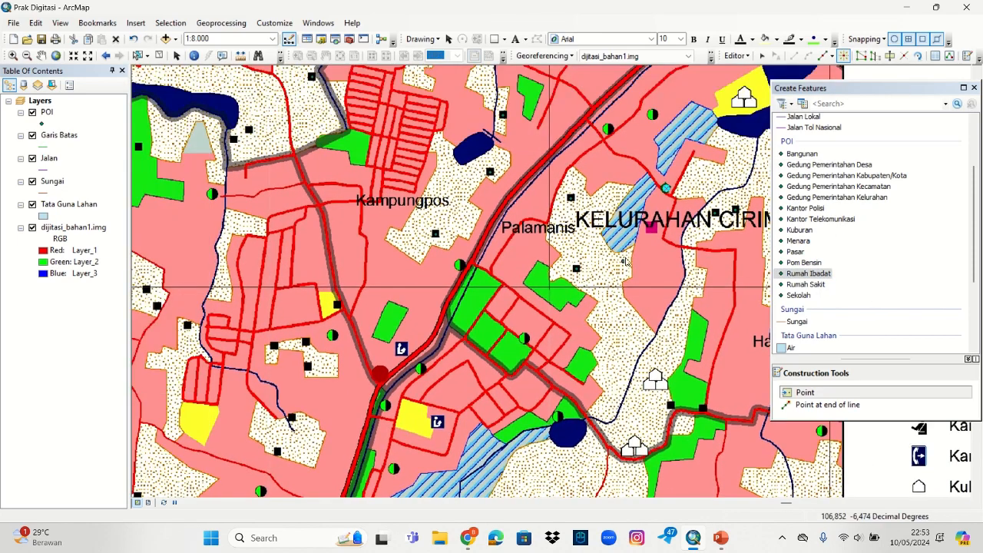
pyautogui.moveTo(634, 250); pyautogui.dragTo(594, 325)
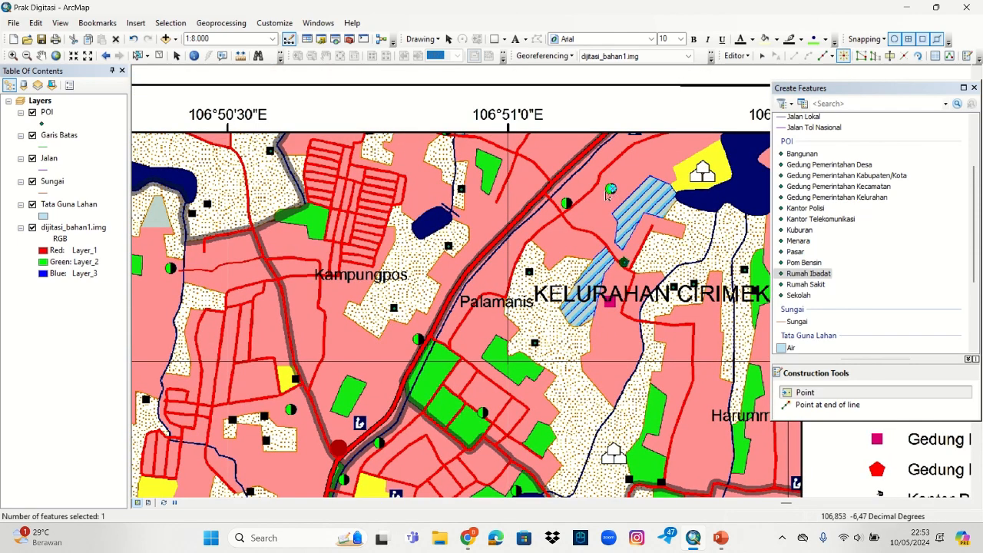
pyautogui.click(567, 203)
pyautogui.click(419, 340)
pyautogui.click(483, 414)
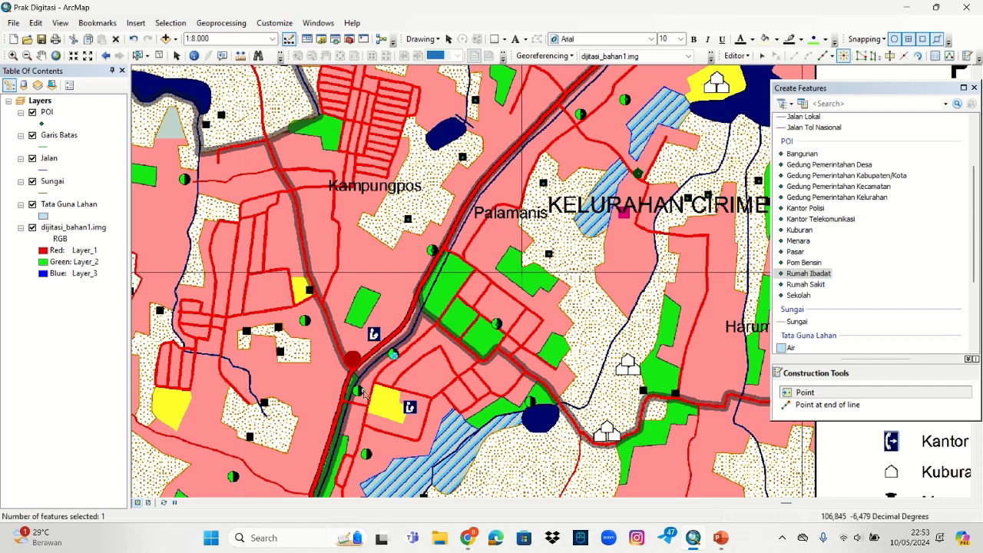
# Step: Add Rumah Ibadat points on the remaining half-green circles around the red market symbol, the small southern lake and west of Kampungpos
pyautogui.click(357, 388)
pyautogui.click(307, 322)
pyautogui.click(367, 455)
pyautogui.click(531, 402)
pyautogui.click(234, 477)
pyautogui.click(185, 179)
# Step: Check the road classes in the map legend and activate the Jalan Tol Nasional template for line digitizing
pyautogui.moveTo(723, 233); pyautogui.dragTo(424, 245)
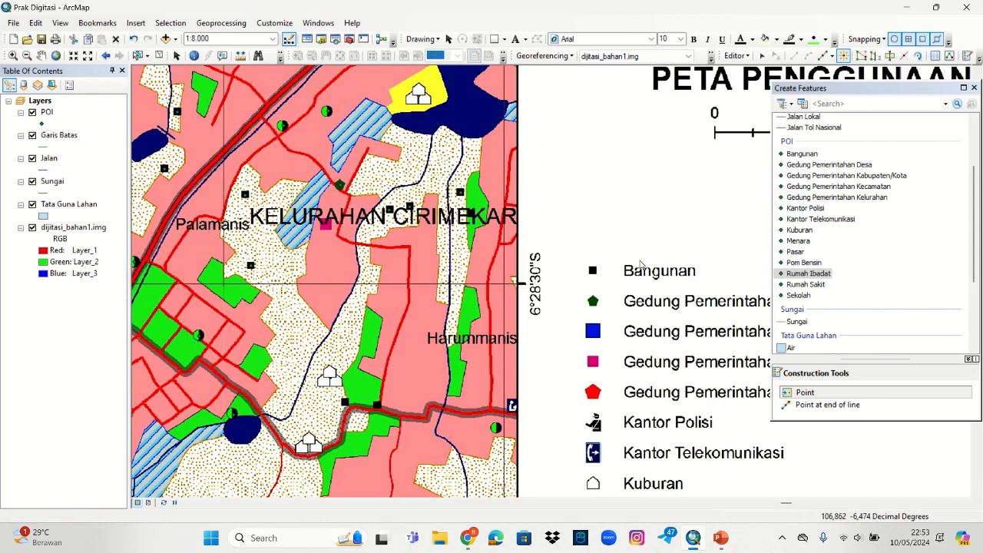
pyautogui.moveTo(642, 262); pyautogui.dragTo(552, 152)
pyautogui.moveTo(655, 295); pyautogui.dragTo(586, 164)
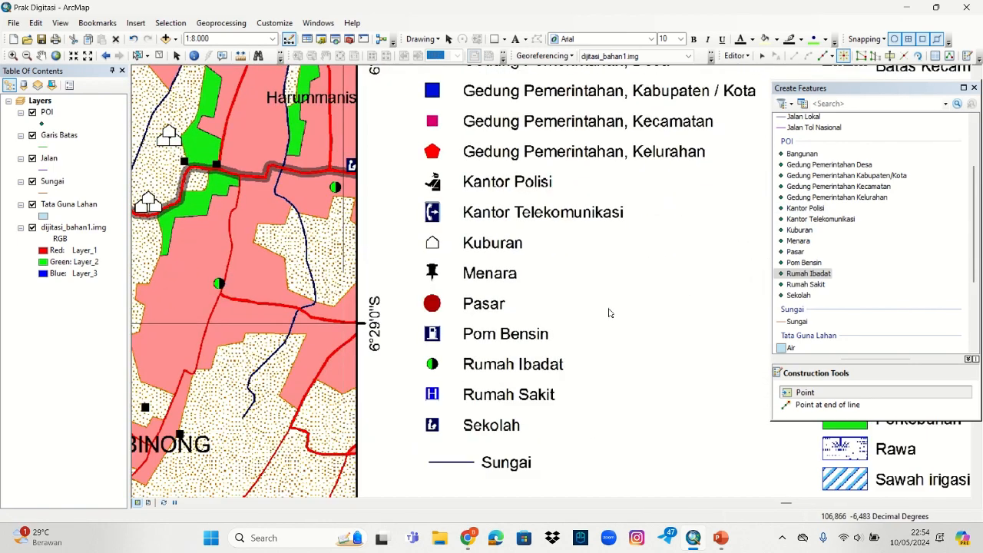
pyautogui.moveTo(609, 312); pyautogui.dragTo(308, 318)
pyautogui.scroll(3, 804, 228)
pyautogui.moveTo(656, 312); pyautogui.dragTo(605, 285)
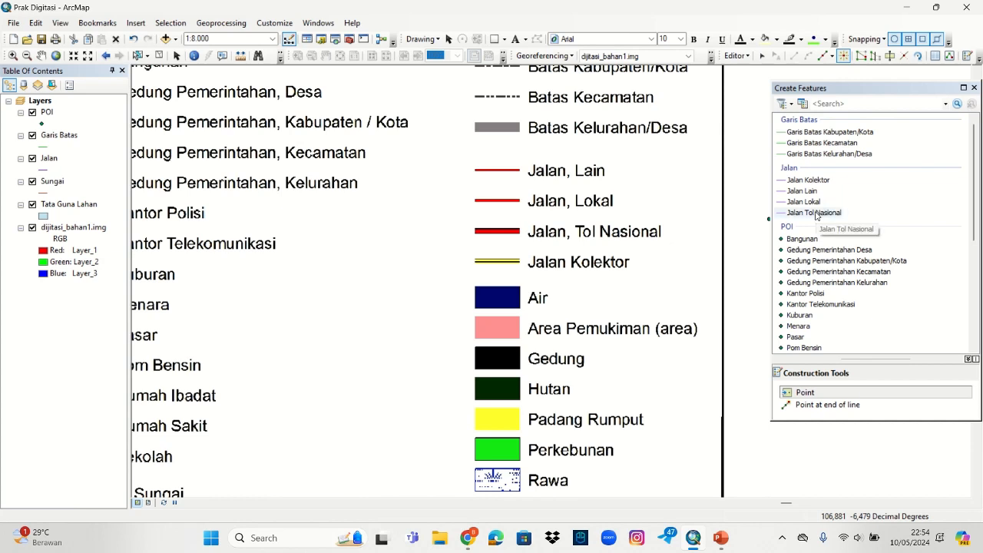
pyautogui.click(816, 212)
# Step: Start the Jalan Tol Nasional line at the map's southern frame and trace the black-edged red road north past the first roadside building
pyautogui.moveTo(345, 339); pyautogui.dragTo(672, 246)
pyautogui.moveTo(359, 356); pyautogui.dragTo(627, 183)
pyautogui.moveTo(434, 350); pyautogui.dragTo(708, 242)
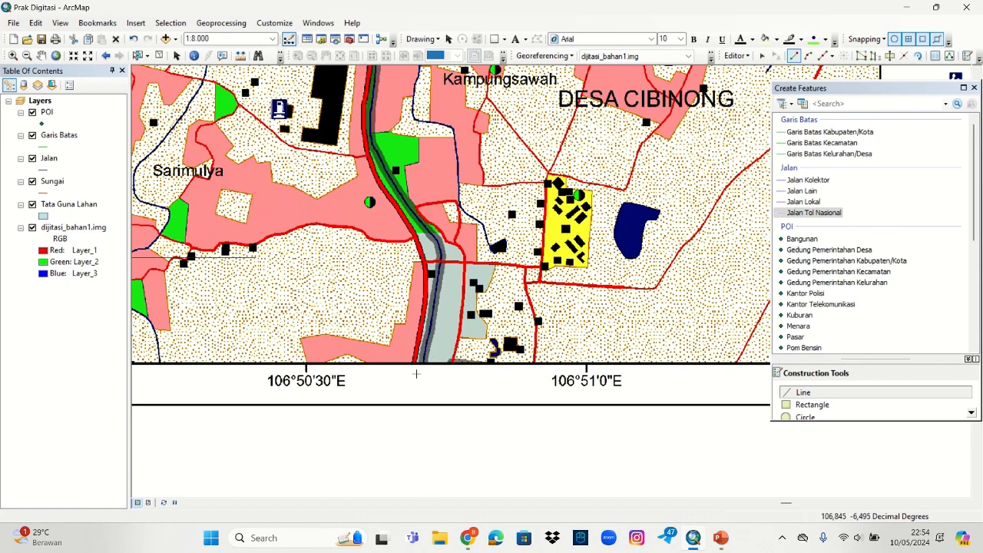
pyautogui.scroll(-5, 415, 374)
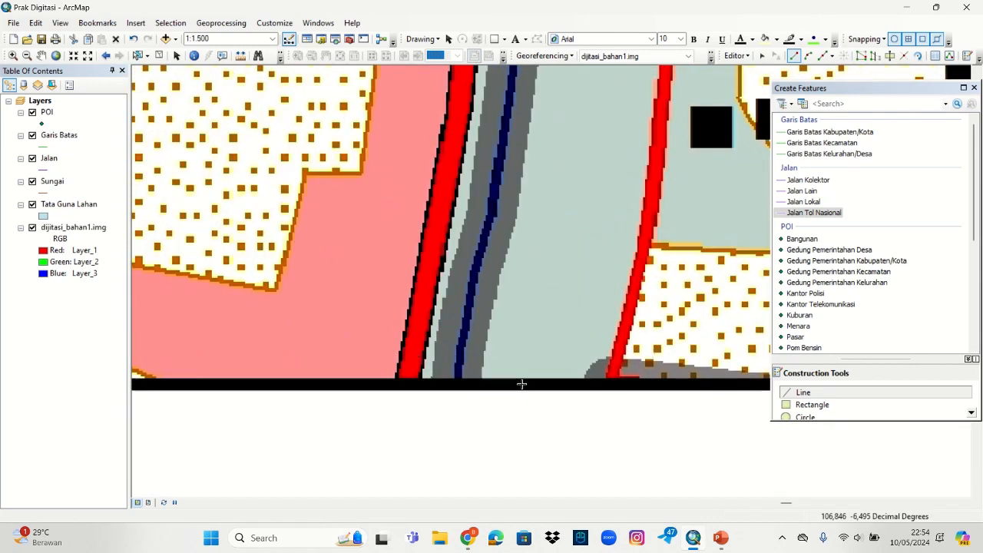
pyautogui.click(408, 380)
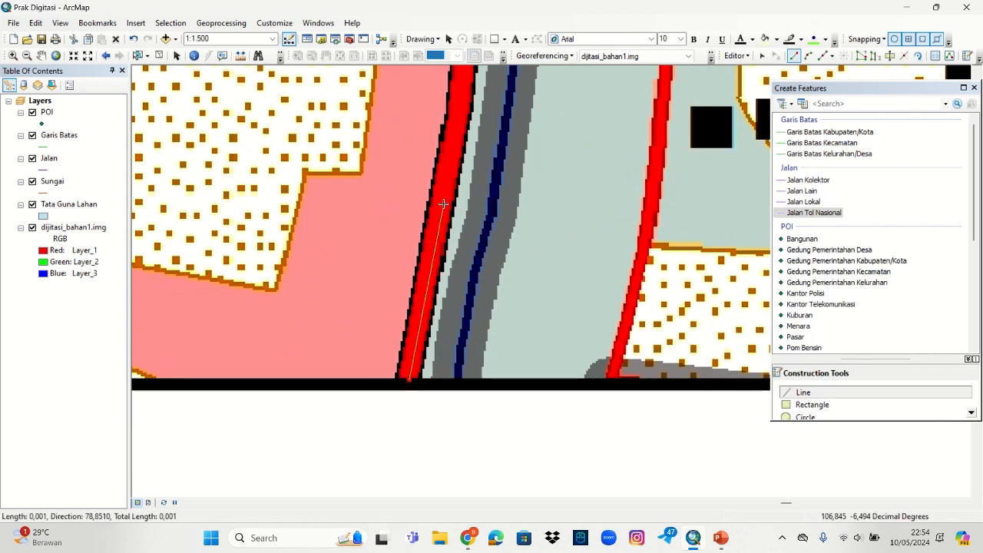
pyautogui.moveTo(504, 136); pyautogui.dragTo(541, 328)
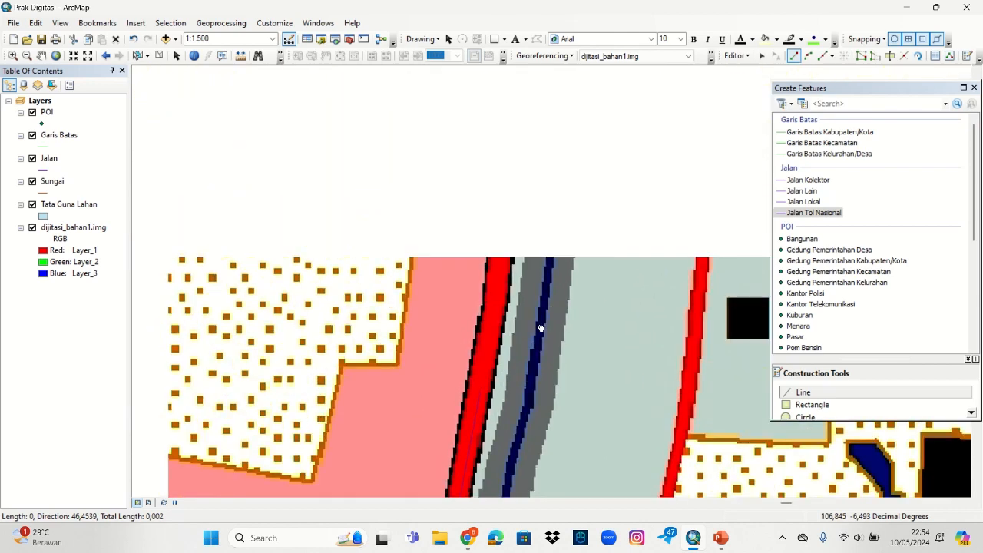
pyautogui.click(511, 183)
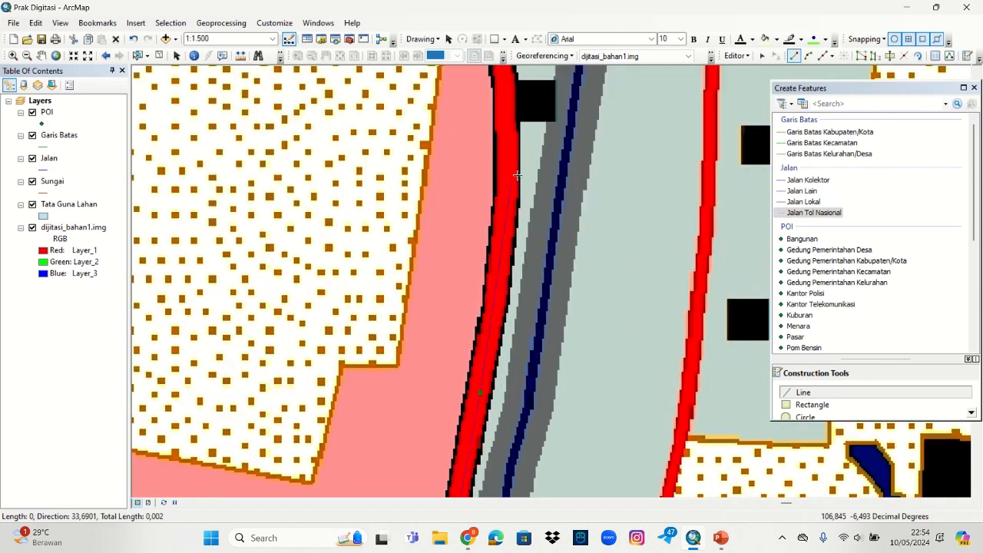
pyautogui.moveTo(556, 152)
pyautogui.mouseDown()
pyautogui.moveTo(578, 187)
pyautogui.moveTo(593, 253)
pyautogui.mouseUp()
pyautogui.click(586, 235)
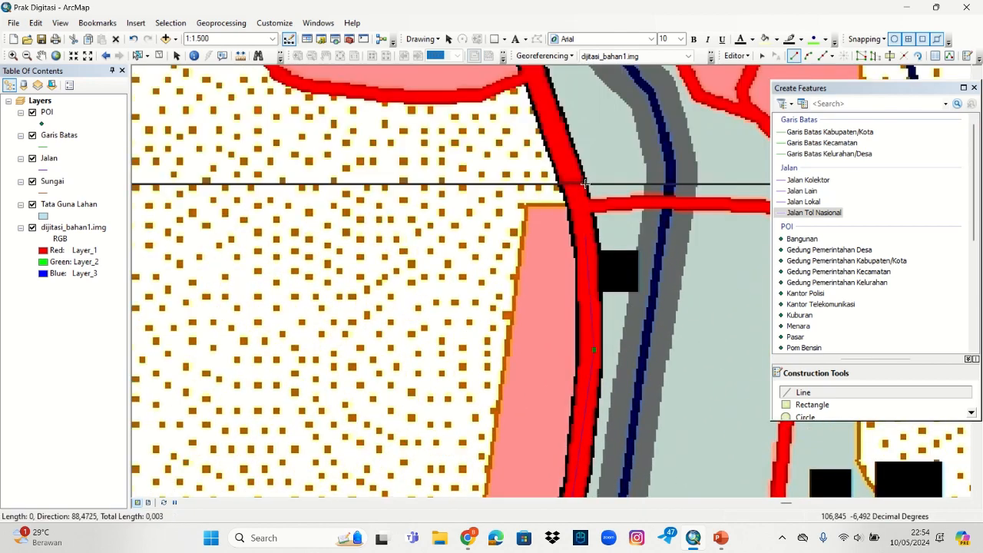
# Step: Continue the toll road line northwest past the half-green circle and along the green plantation strip south of the large black building
pyautogui.moveTo(570, 122); pyautogui.dragTo(670, 337)
pyautogui.click(631, 276)
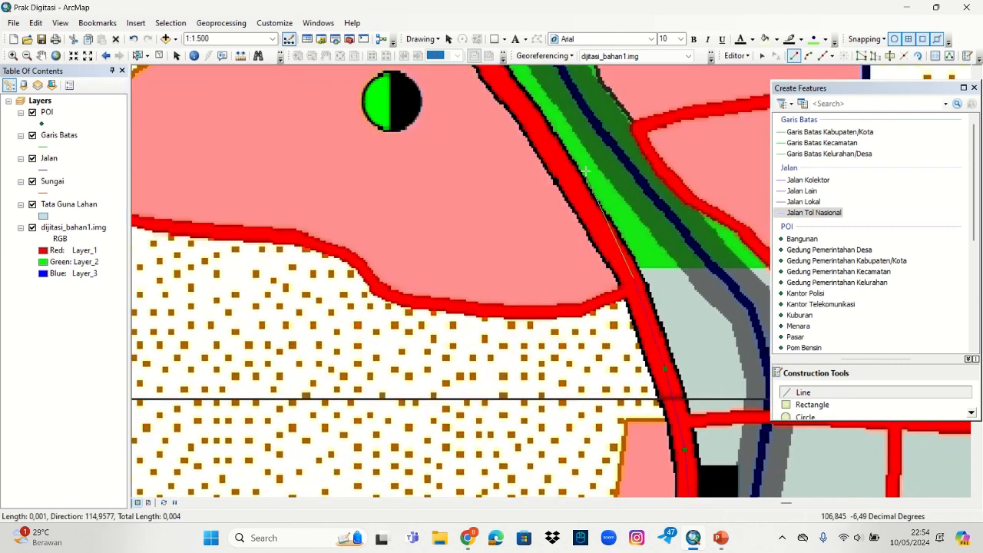
pyautogui.moveTo(521, 106); pyautogui.dragTo(510, 264)
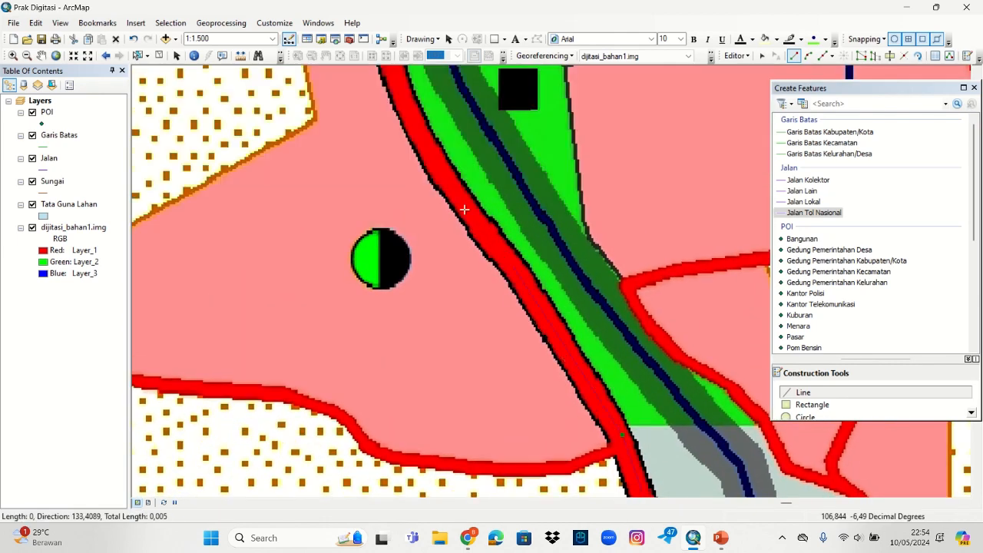
pyautogui.click(447, 177)
pyautogui.moveTo(503, 139); pyautogui.dragTo(581, 377)
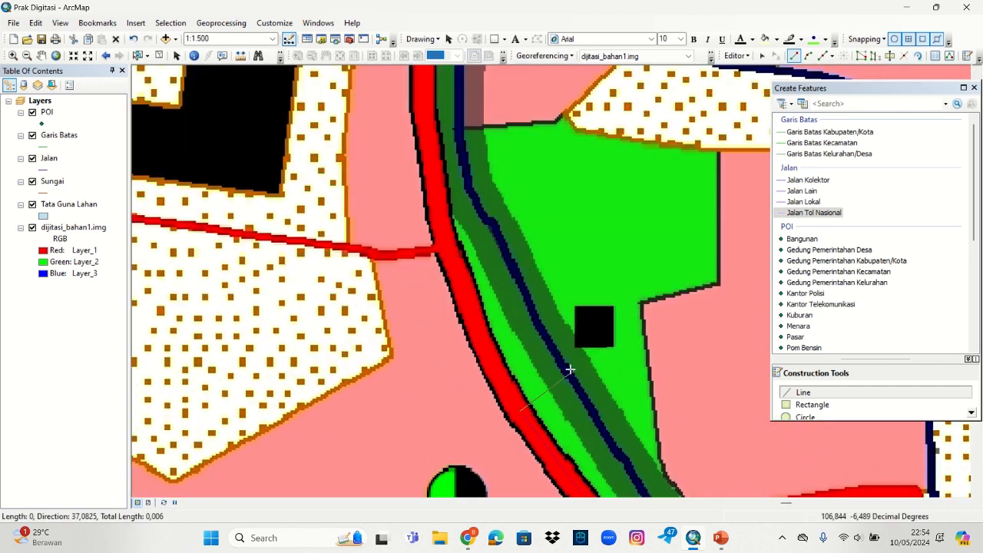
pyautogui.click(451, 270)
pyautogui.click(432, 156)
# Step: Trace the toll road line north past the large black building and the school symbols up to the hospital symbol
pyautogui.moveTo(473, 124); pyautogui.dragTo(476, 303)
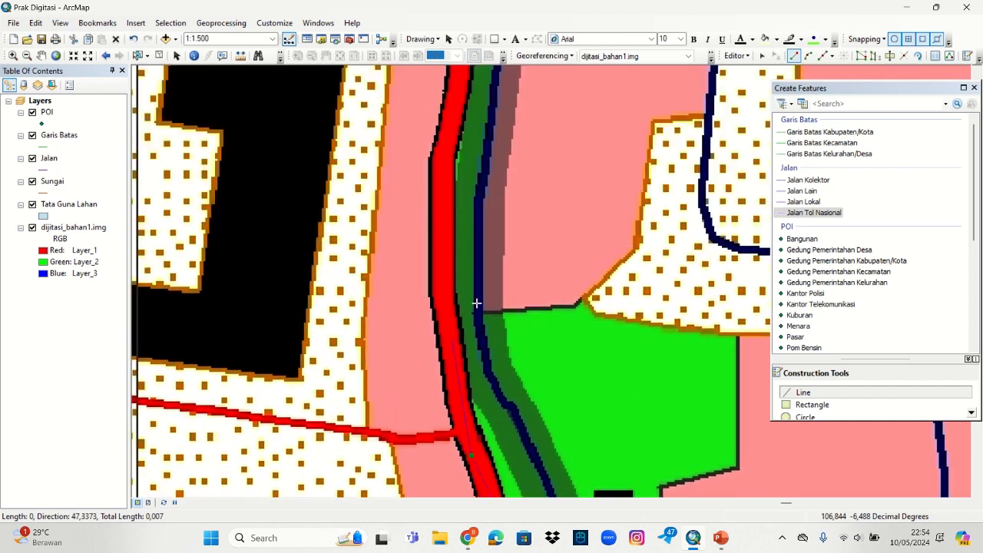
pyautogui.click(444, 167)
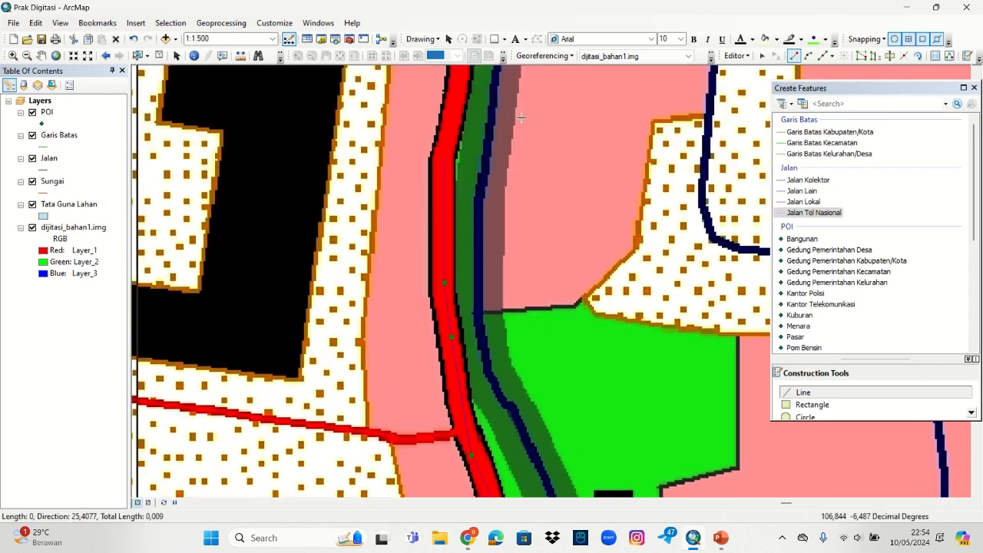
pyautogui.moveTo(499, 123); pyautogui.dragTo(511, 319)
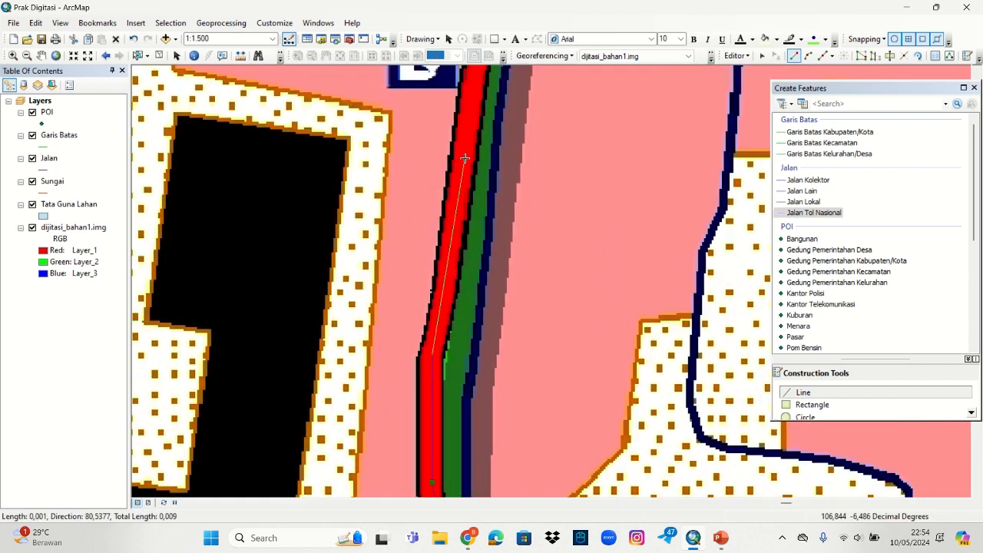
pyautogui.click(467, 156)
pyautogui.moveTo(515, 133); pyautogui.dragTo(507, 341)
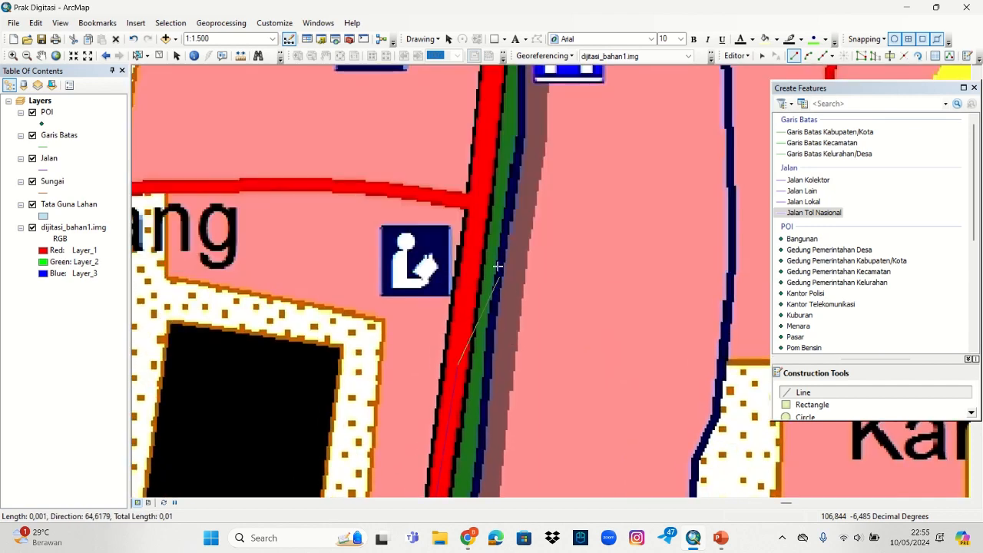
pyautogui.click(489, 170)
pyautogui.moveTo(550, 148); pyautogui.dragTo(528, 350)
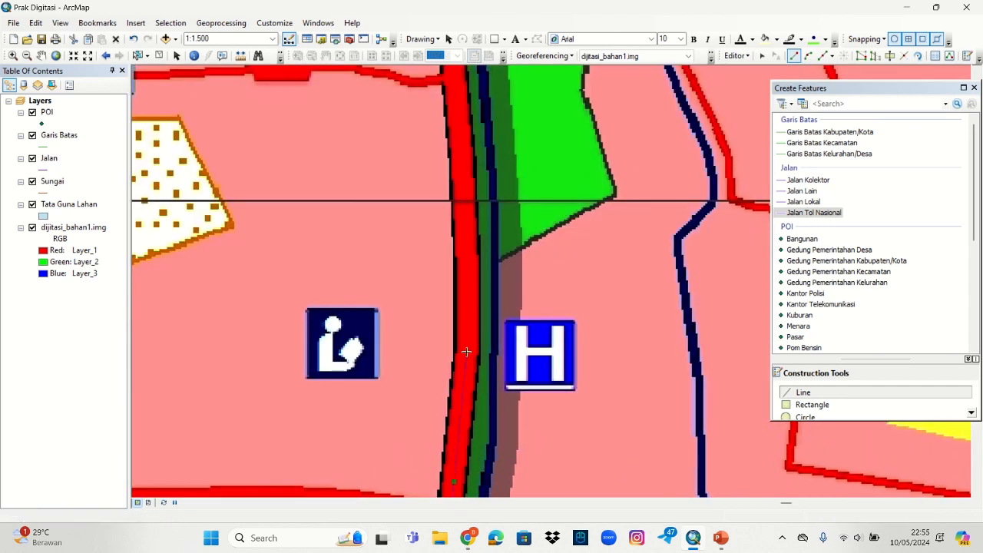
pyautogui.click(466, 352)
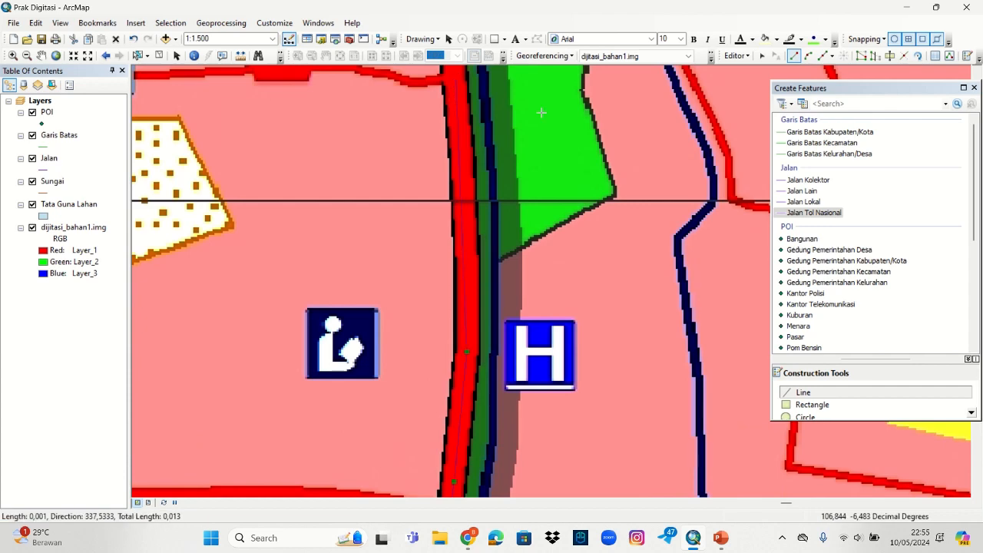
# Step: Extend the toll road line from the hospital symbol past the red pentagon's side road to the junction below the dark red market circle
pyautogui.moveTo(541, 113); pyautogui.dragTo(632, 472)
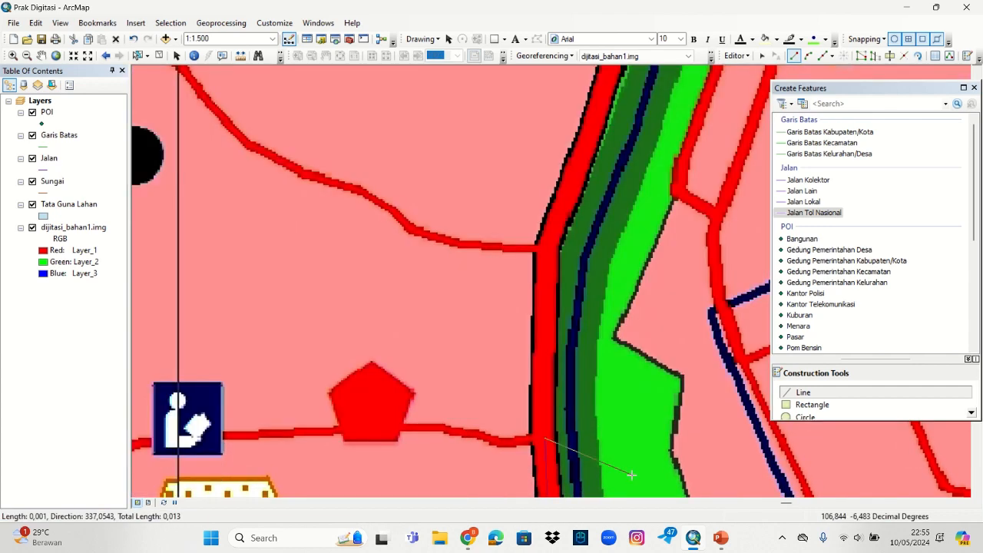
pyautogui.click(550, 247)
pyautogui.moveTo(662, 175); pyautogui.dragTo(600, 385)
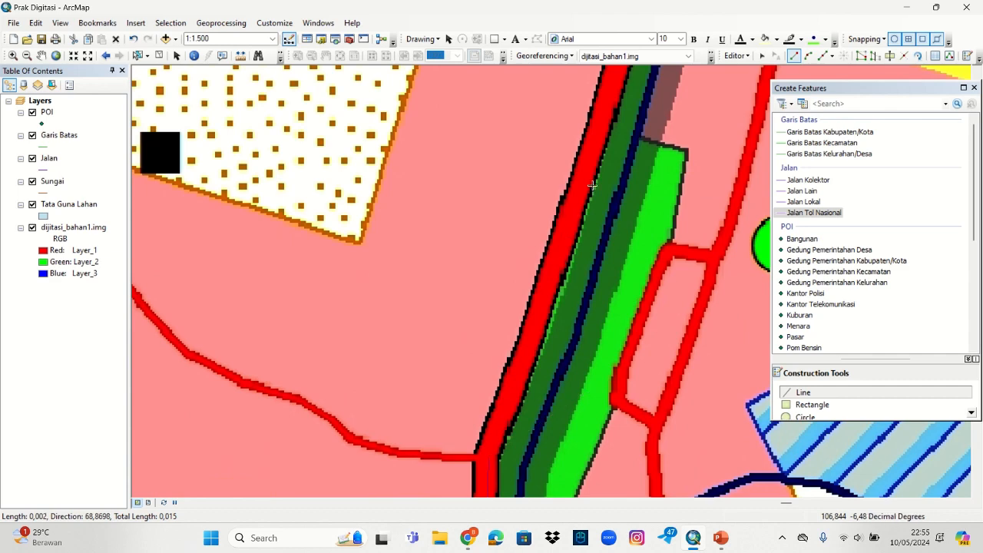
pyautogui.moveTo(662, 142); pyautogui.dragTo(627, 347)
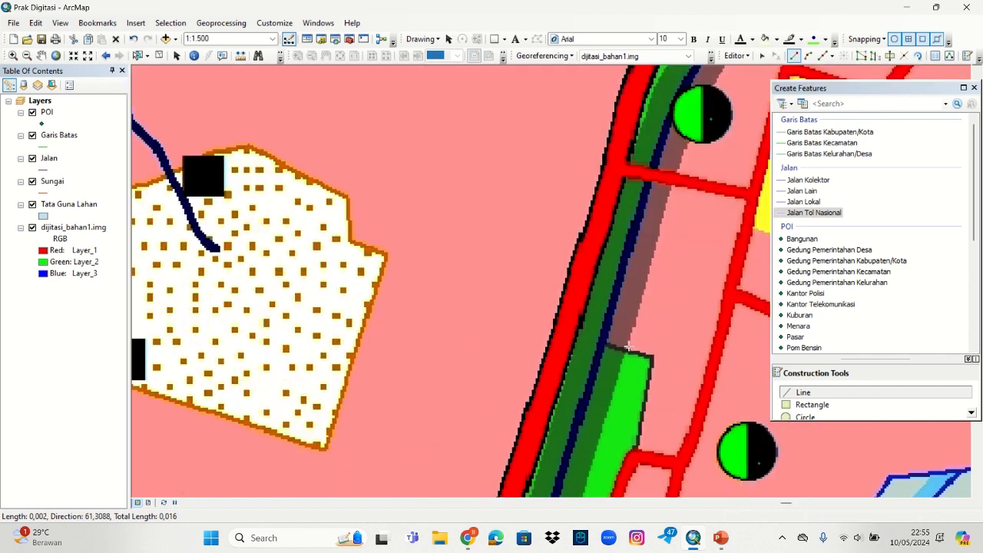
pyautogui.click(618, 168)
pyautogui.moveTo(667, 151); pyautogui.dragTo(611, 373)
pyautogui.click(605, 248)
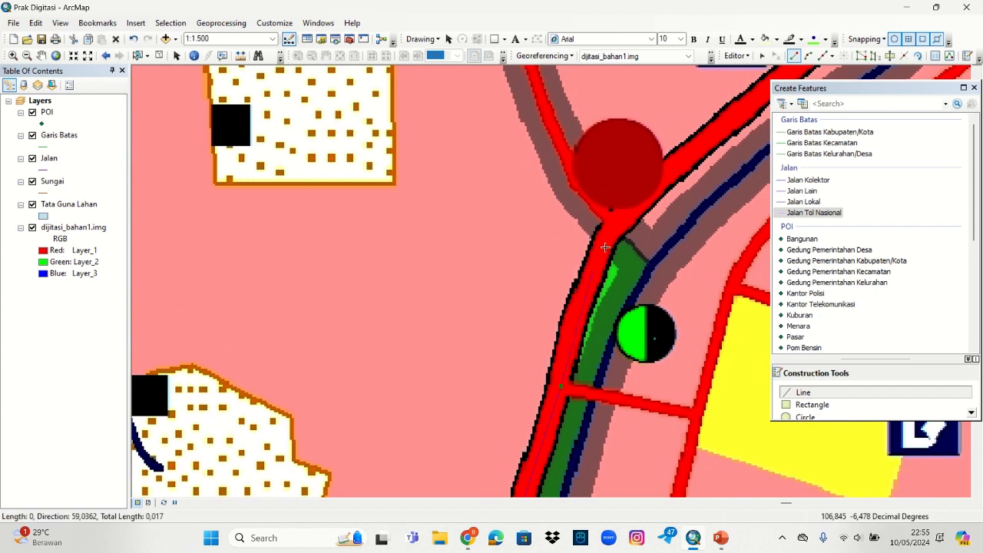
# Step: Trace the toll road line northeast from the market circle around the bend and past the green plantation blocks
pyautogui.moveTo(726, 177); pyautogui.dragTo(399, 401)
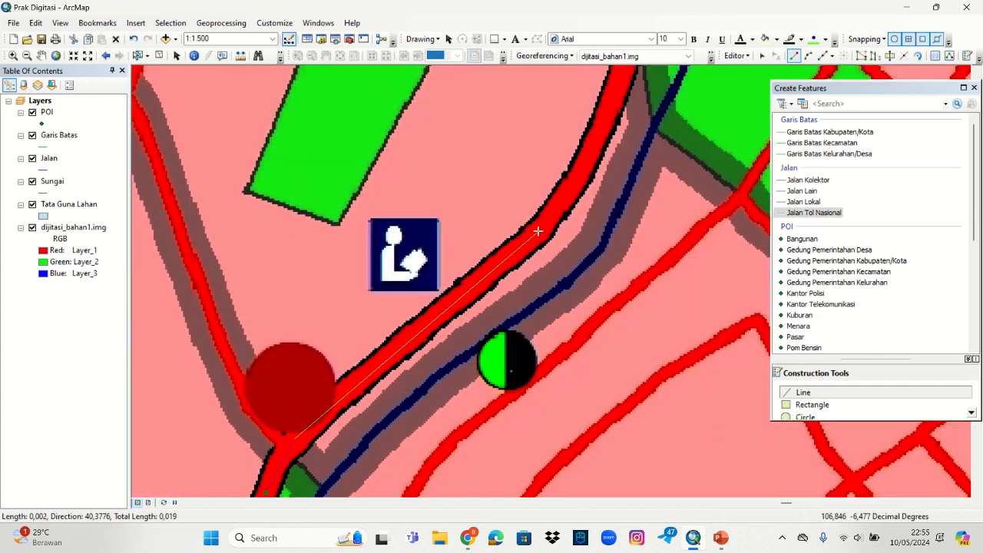
pyautogui.click(538, 231)
pyautogui.moveTo(633, 176); pyautogui.dragTo(565, 447)
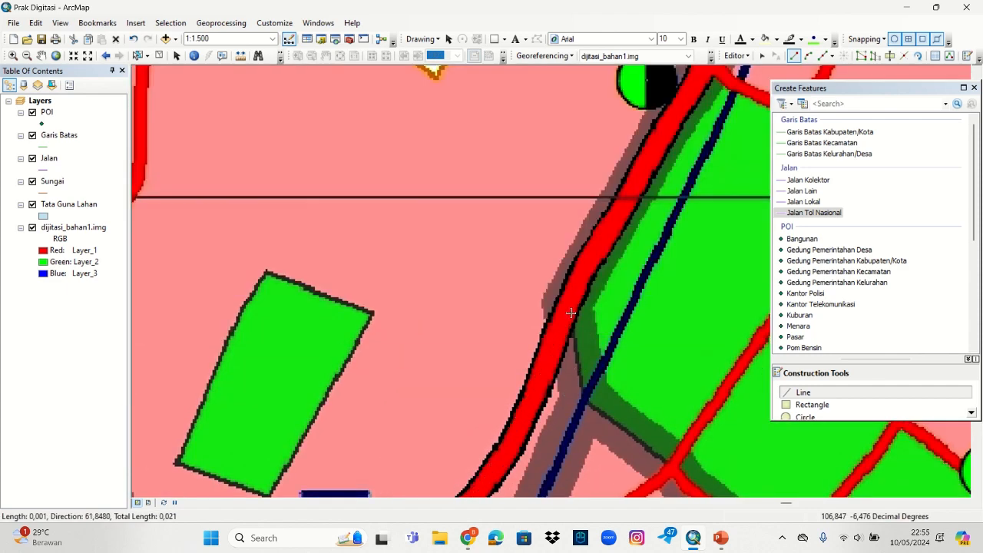
pyautogui.click(513, 440)
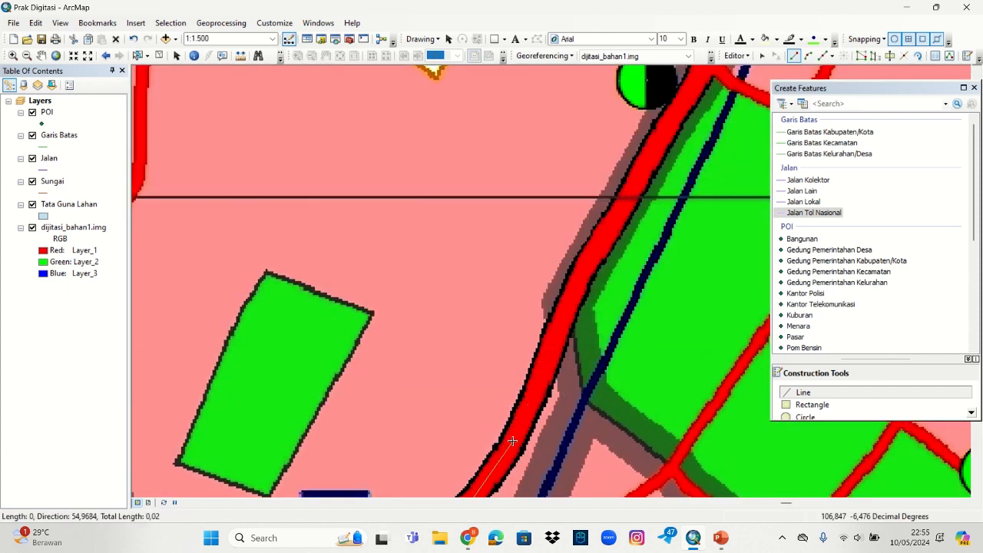
pyautogui.click(590, 254)
pyautogui.moveTo(661, 225); pyautogui.dragTo(457, 409)
pyautogui.click(545, 208)
# Step: Continue the toll road line northeast past the Palamanis label to the side-road junctions near the half-green circle
pyautogui.moveTo(644, 135); pyautogui.dragTo(469, 403)
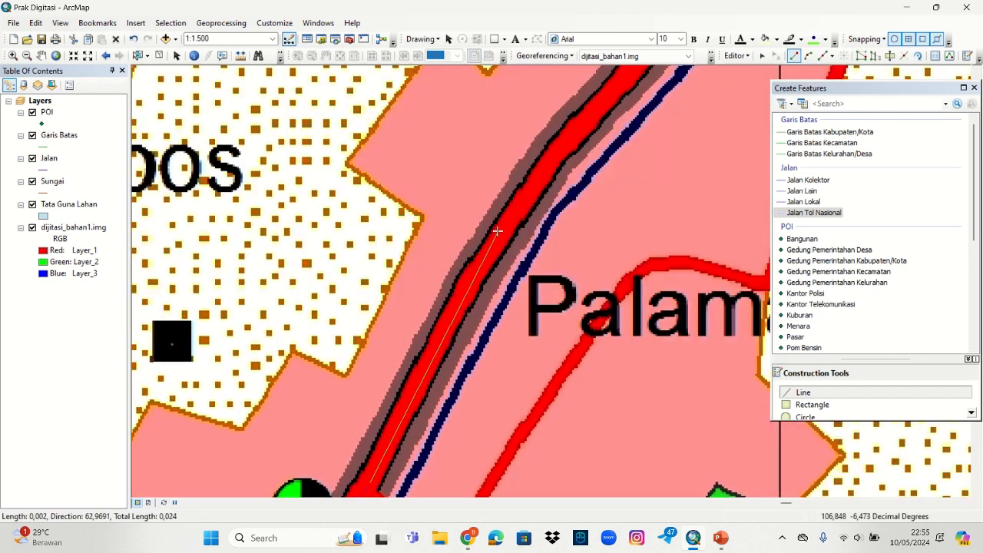
pyautogui.click(493, 246)
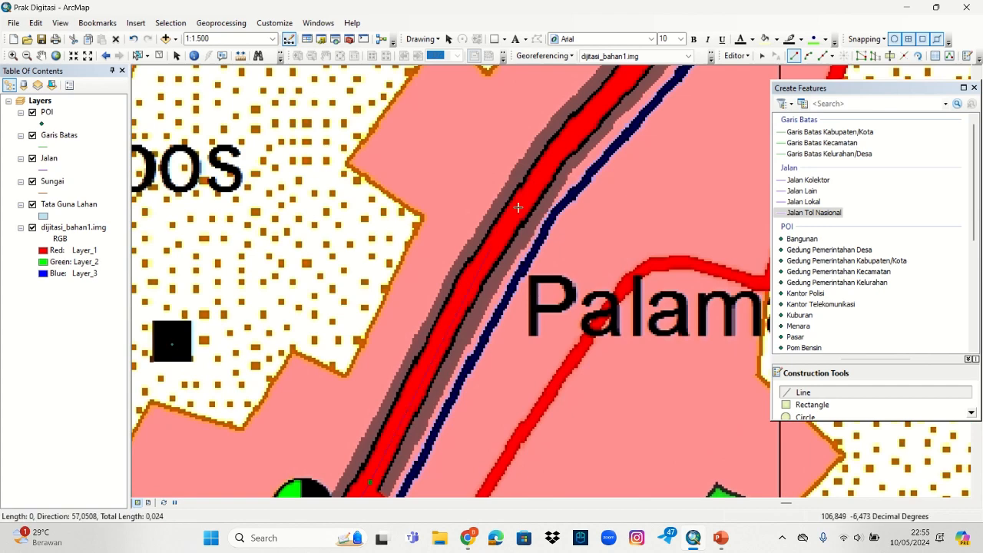
pyautogui.click(583, 136)
pyautogui.moveTo(647, 142); pyautogui.dragTo(491, 343)
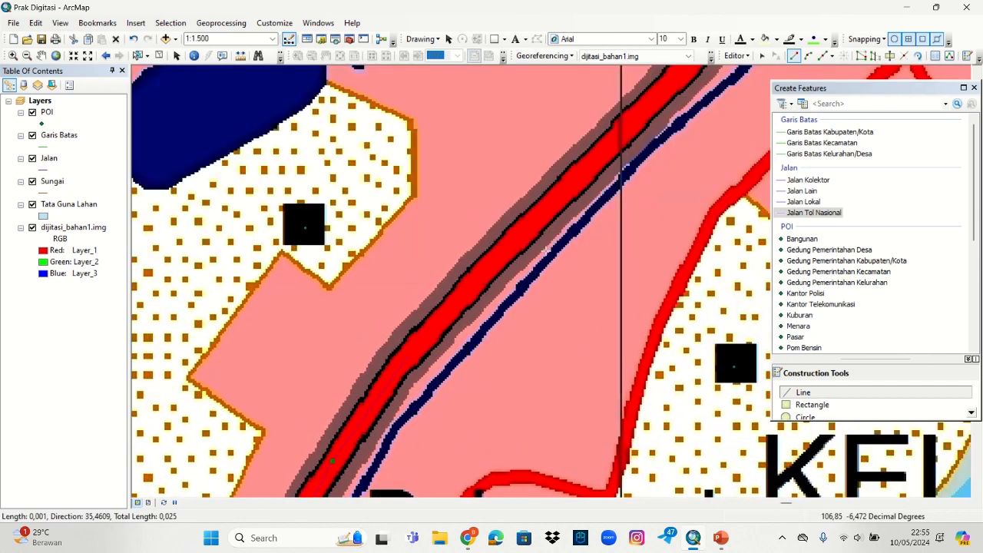
pyautogui.click(572, 186)
pyautogui.moveTo(650, 179); pyautogui.dragTo(548, 325)
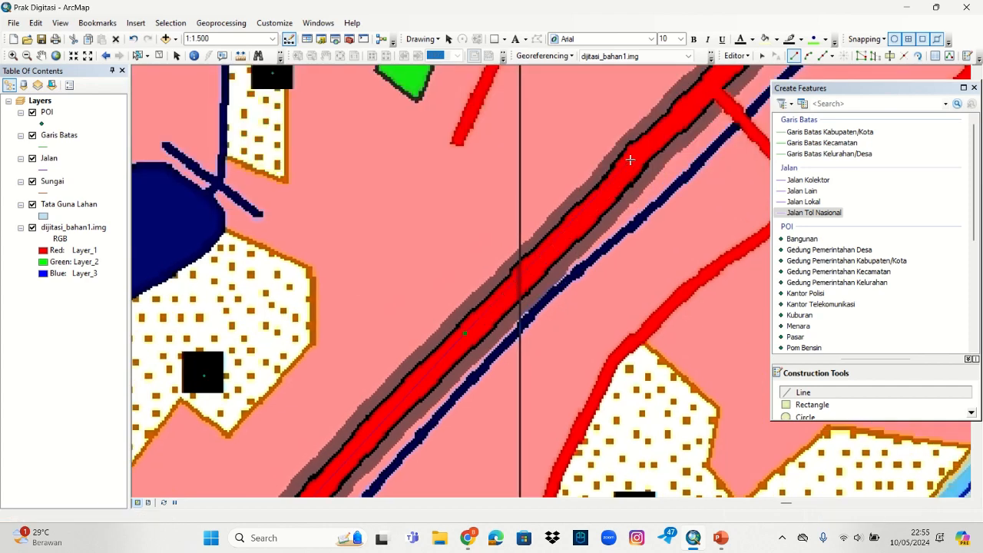
pyautogui.moveTo(686, 166); pyautogui.dragTo(519, 350)
pyautogui.click(592, 224)
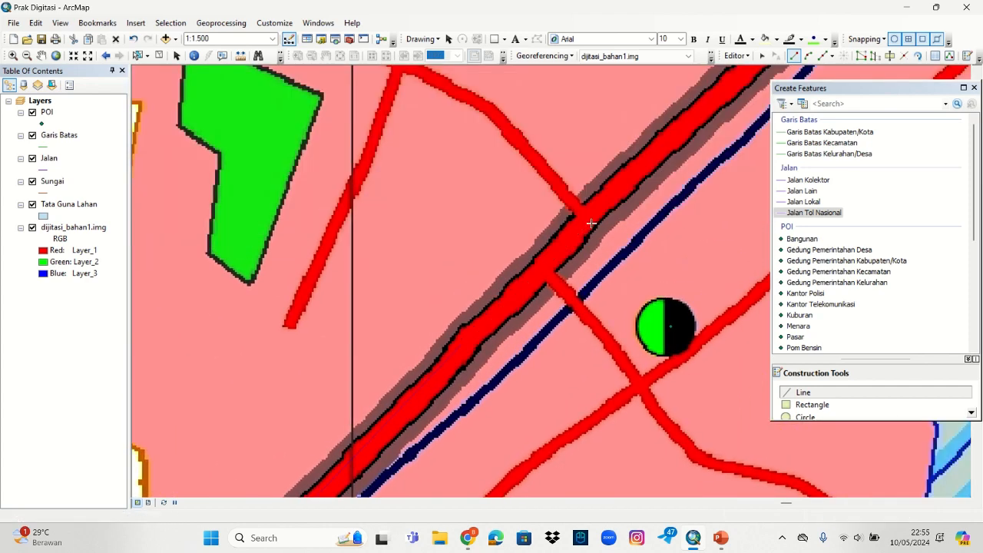
# Step: Trace the last stretch of the toll road and finish the Jalan Tol Nasional line at the map's northern frame
pyautogui.click(614, 191)
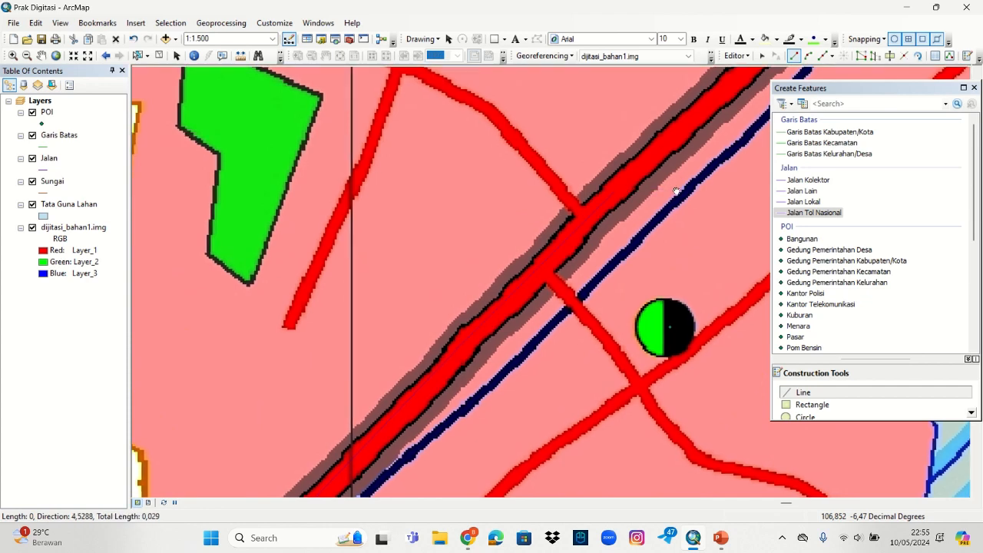
pyautogui.moveTo(676, 191); pyautogui.dragTo(537, 353)
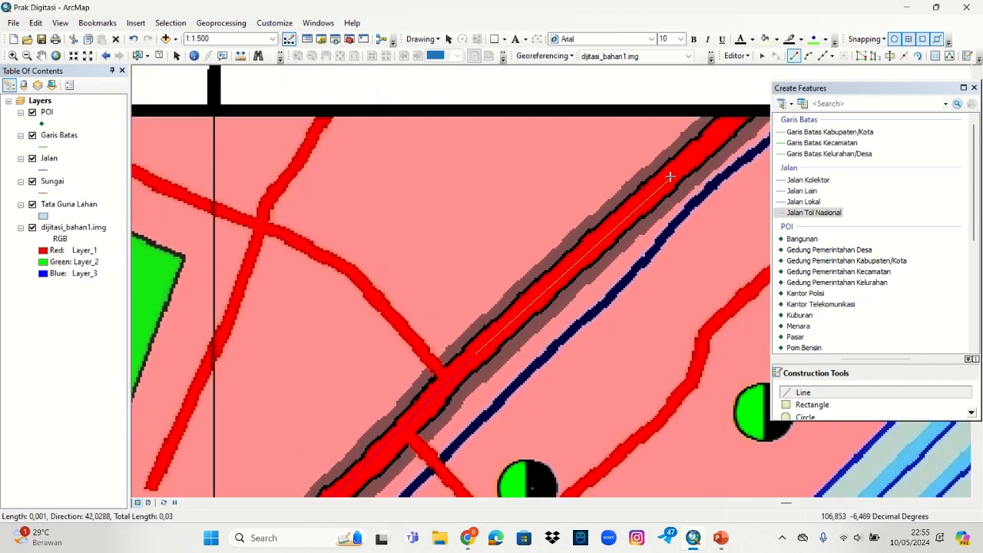
pyautogui.click(673, 172)
pyautogui.moveTo(757, 169); pyautogui.dragTo(653, 266)
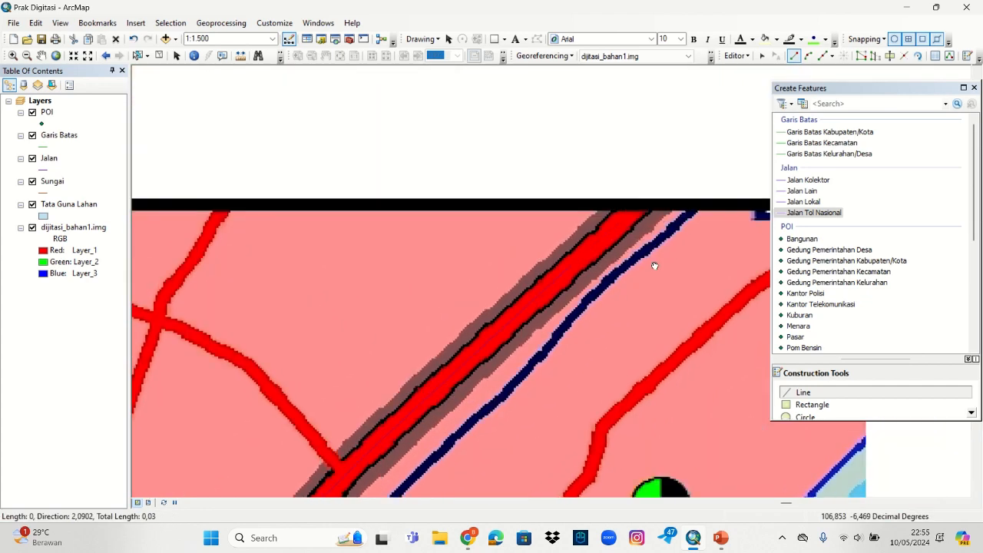
pyautogui.doubleClick(625, 212)
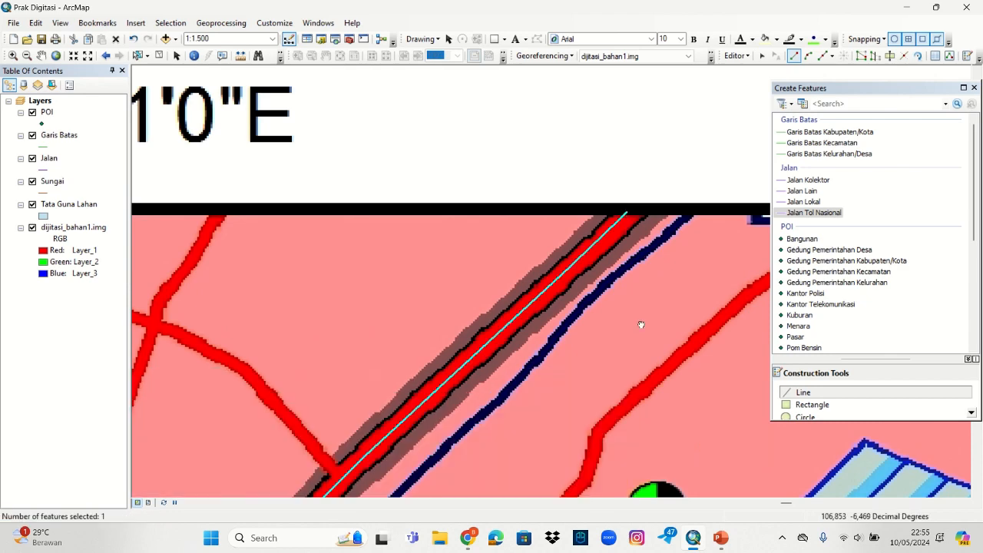
pyautogui.moveTo(640, 325); pyautogui.dragTo(686, 154)
pyautogui.moveTo(581, 379); pyautogui.dragTo(601, 292)
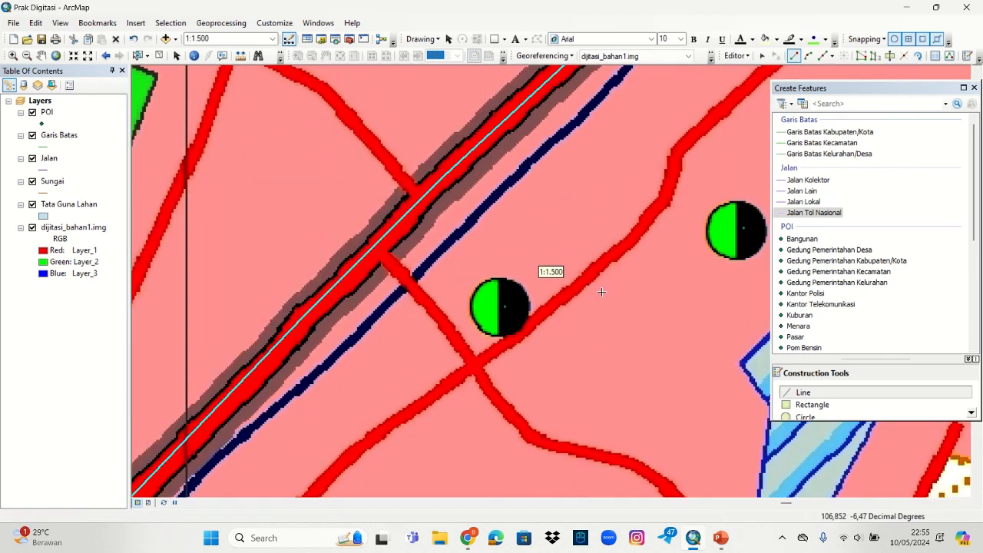
# Step: Examine the road classes in the map legend and the side road meeting the toll road near the 6°29'30"S grid line
pyautogui.scroll(-3, 601, 291)
pyautogui.scroll(-2, 701, 285)
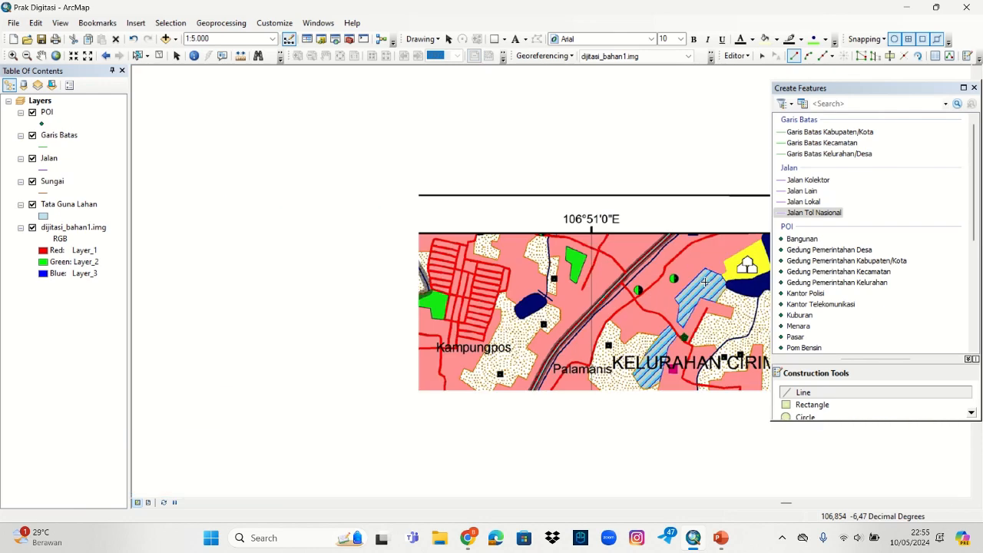
pyautogui.moveTo(478, 300); pyautogui.dragTo(354, 298)
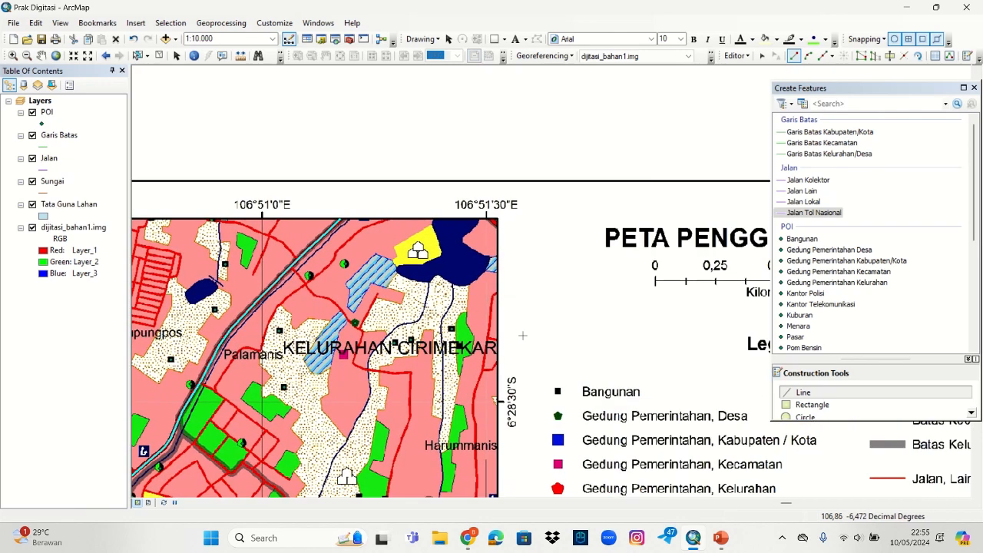
pyautogui.moveTo(594, 355); pyautogui.dragTo(333, 161)
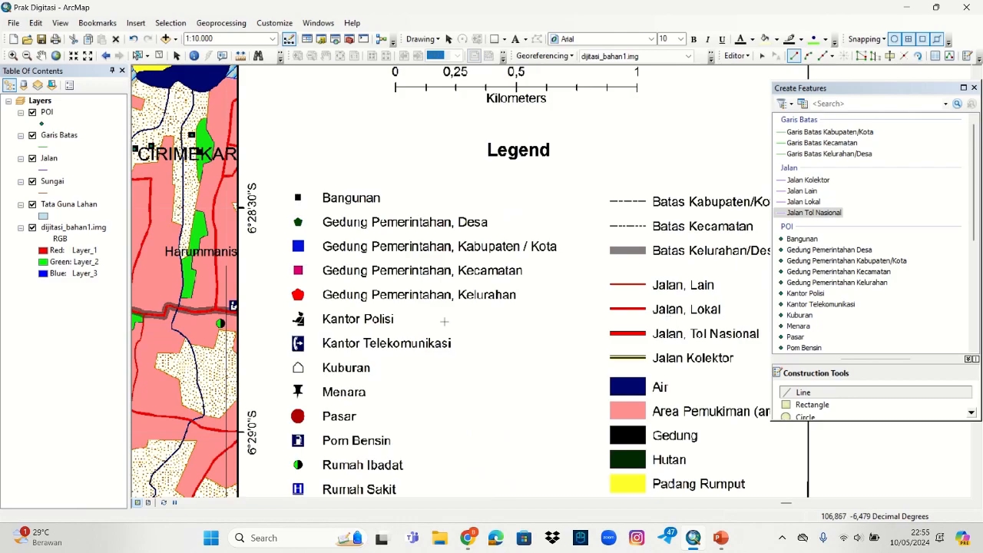
pyautogui.moveTo(349, 351); pyautogui.dragTo(664, 197)
pyautogui.moveTo(345, 326); pyautogui.dragTo(494, 140)
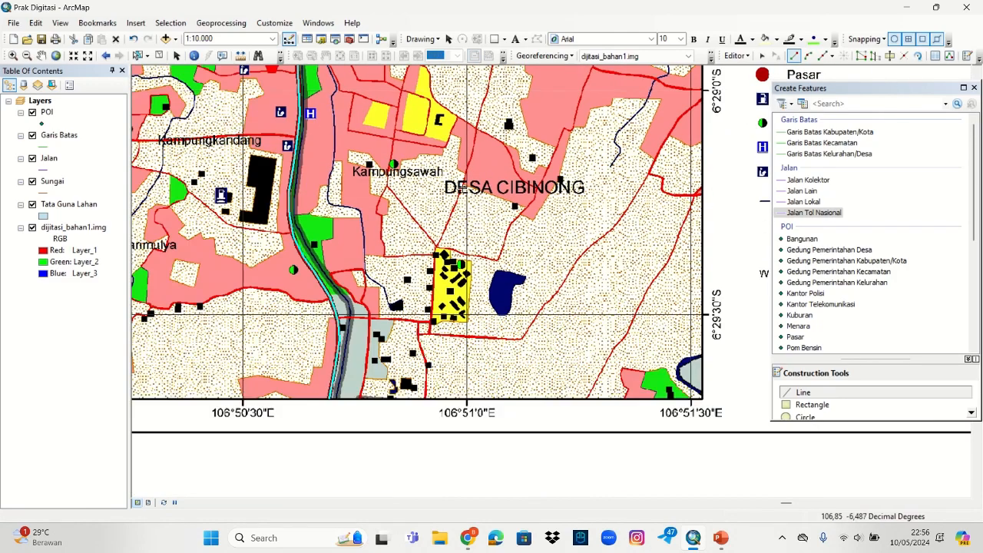
pyautogui.scroll(4, 345, 330)
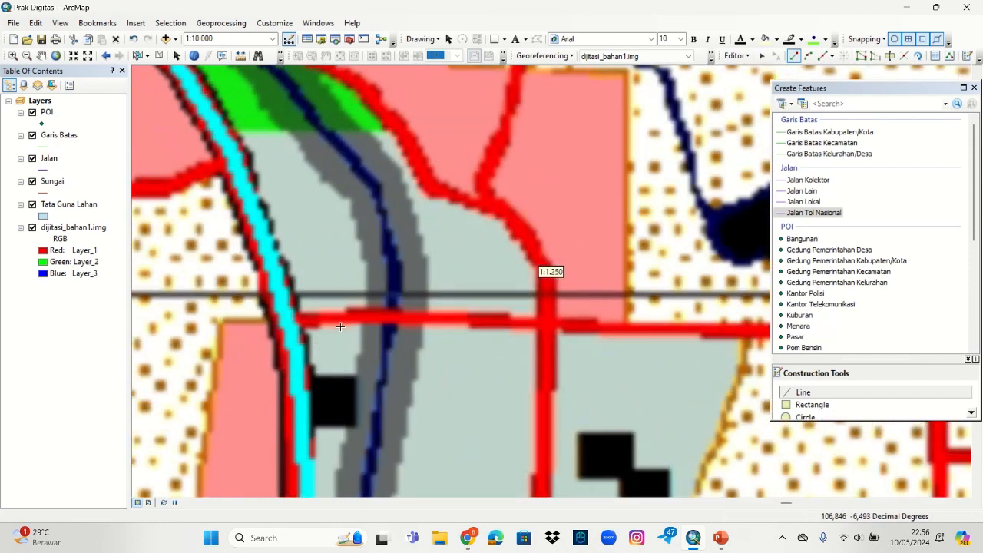
pyautogui.scroll(-3, 340, 327)
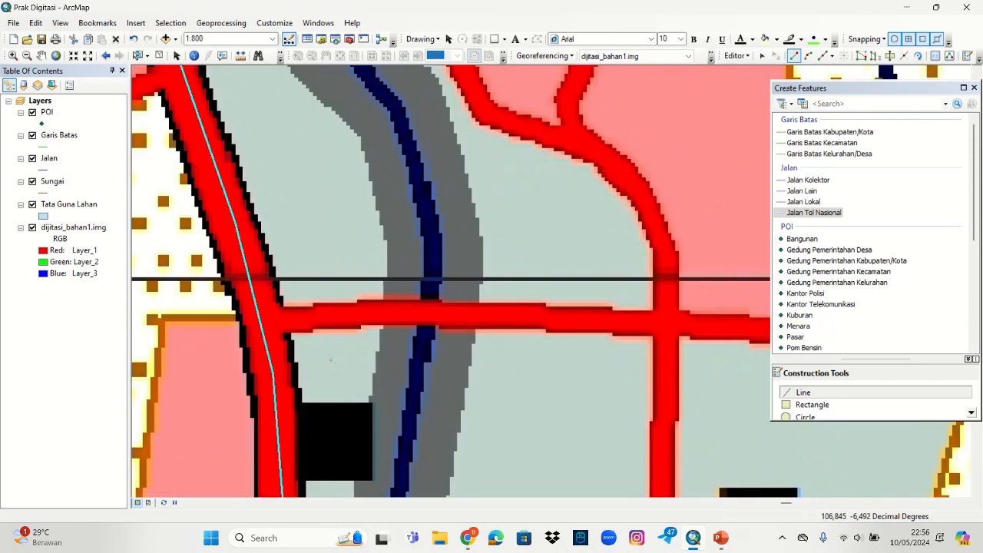
pyautogui.scroll(-2, 331, 360)
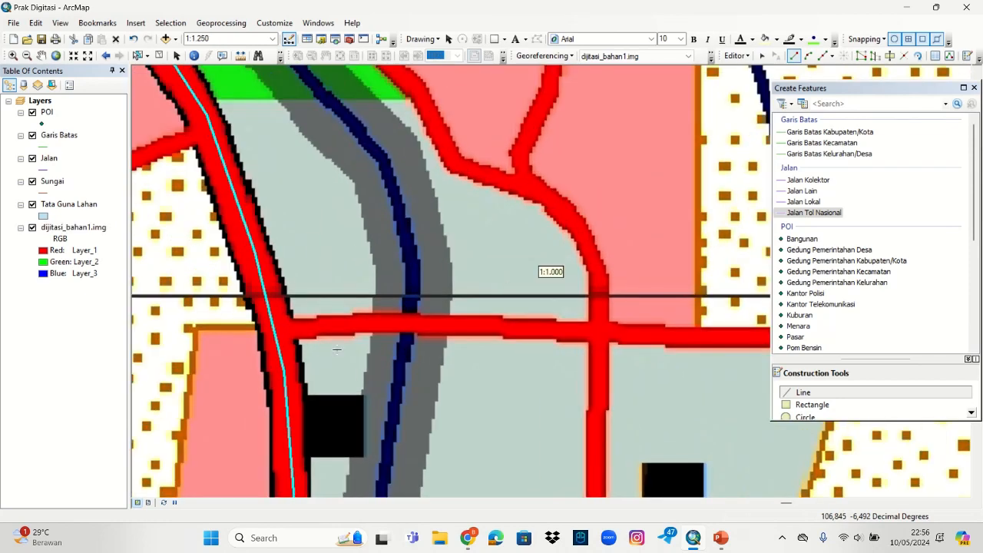
# Step: Start a Jalan Lokal line snapped to the toll road's edge and trace the side road east to the first crossroads
pyautogui.click(815, 202)
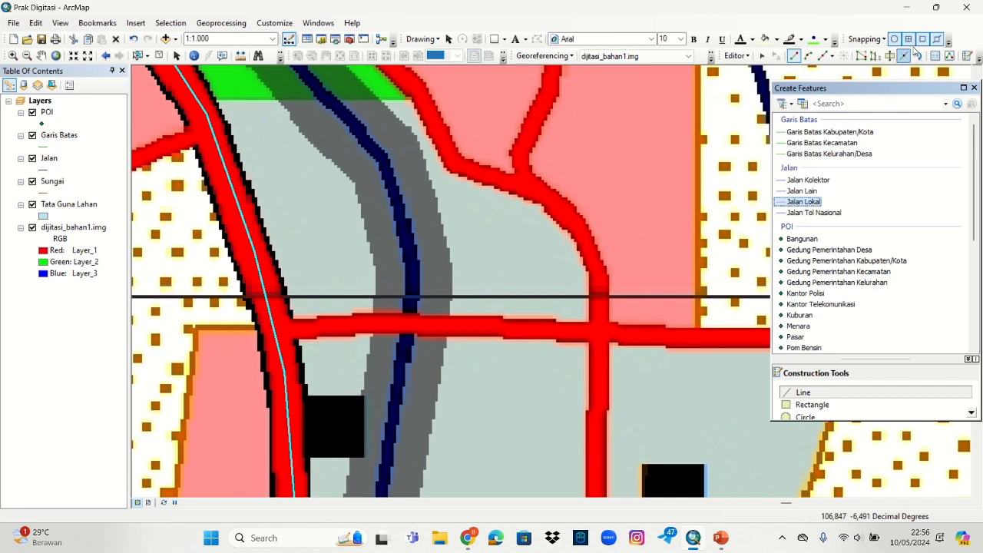
pyautogui.click(875, 40)
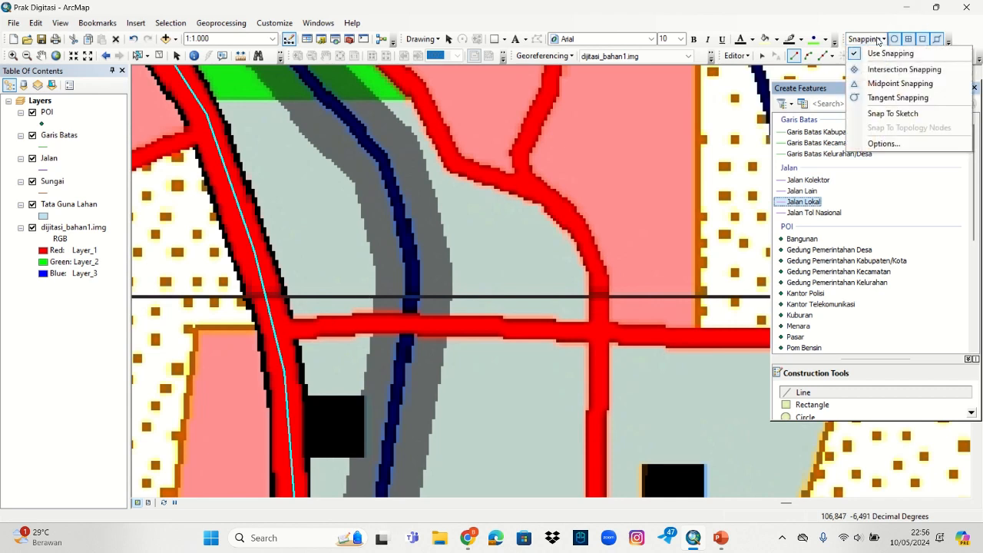
pyautogui.click(883, 40)
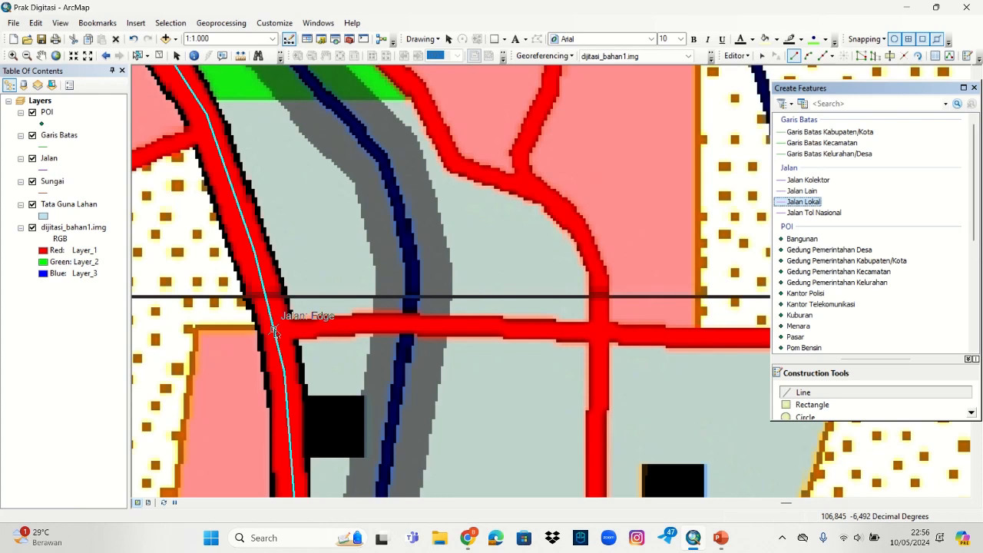
pyautogui.click(274, 330)
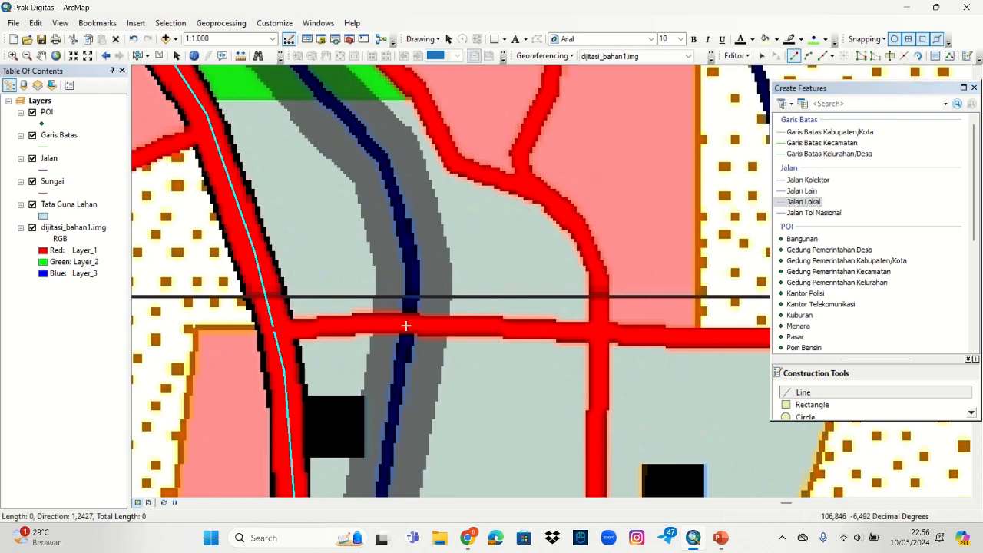
pyautogui.click(618, 351)
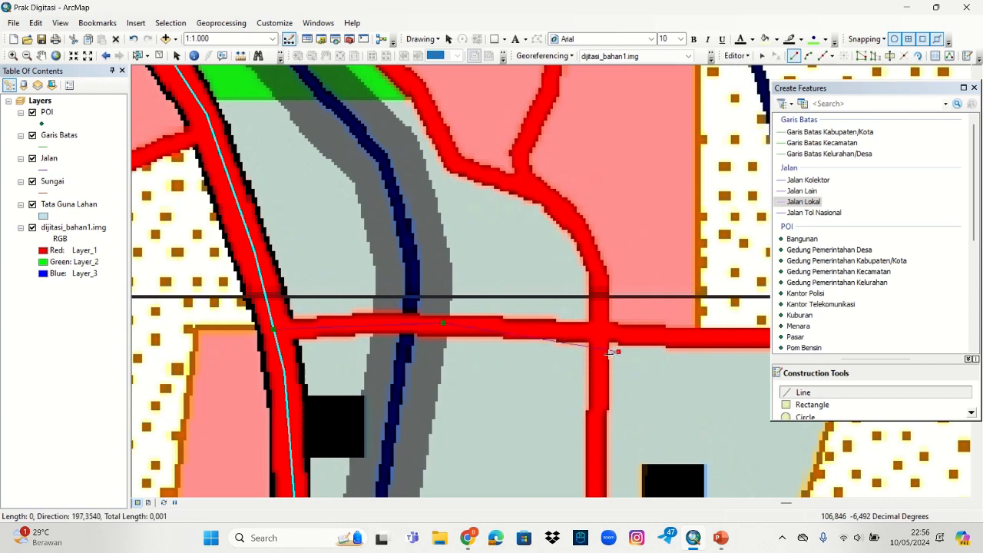
pyautogui.click(134, 39)
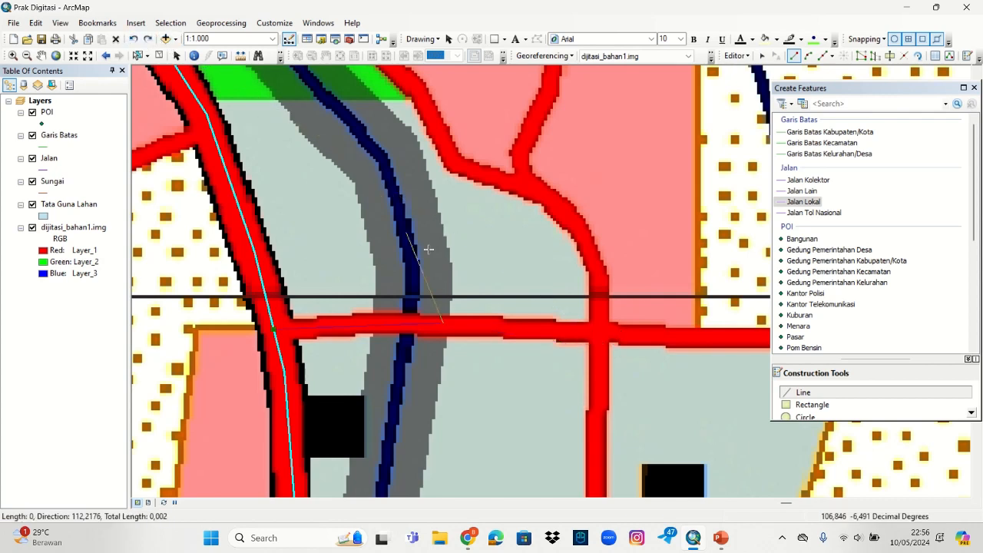
pyautogui.click(604, 331)
# Step: Extend the Jalan Lokal line east to the yellow block's southwest corner and down to the junction just south of it
pyautogui.moveTo(677, 364); pyautogui.dragTo(211, 366)
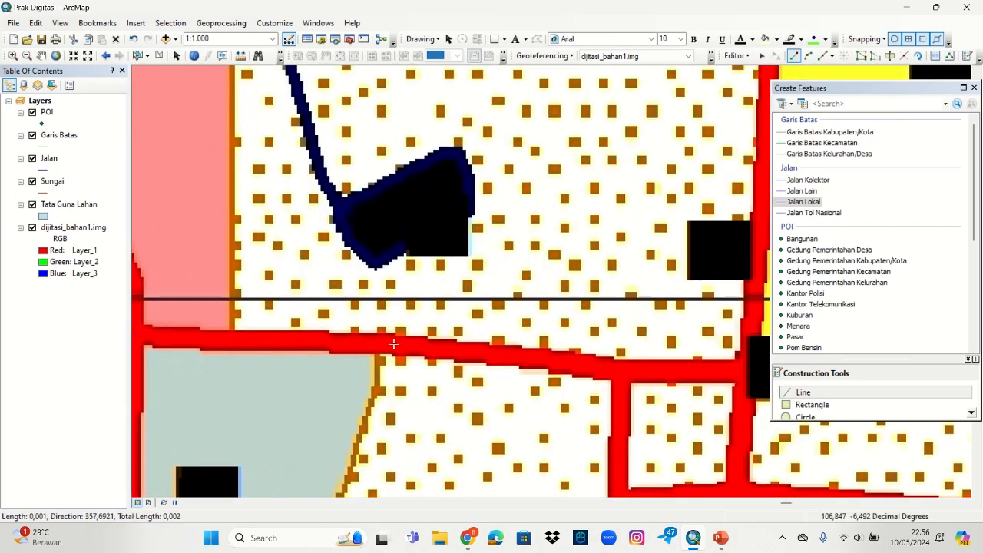
pyautogui.click(399, 344)
pyautogui.moveTo(522, 372); pyautogui.dragTo(284, 352)
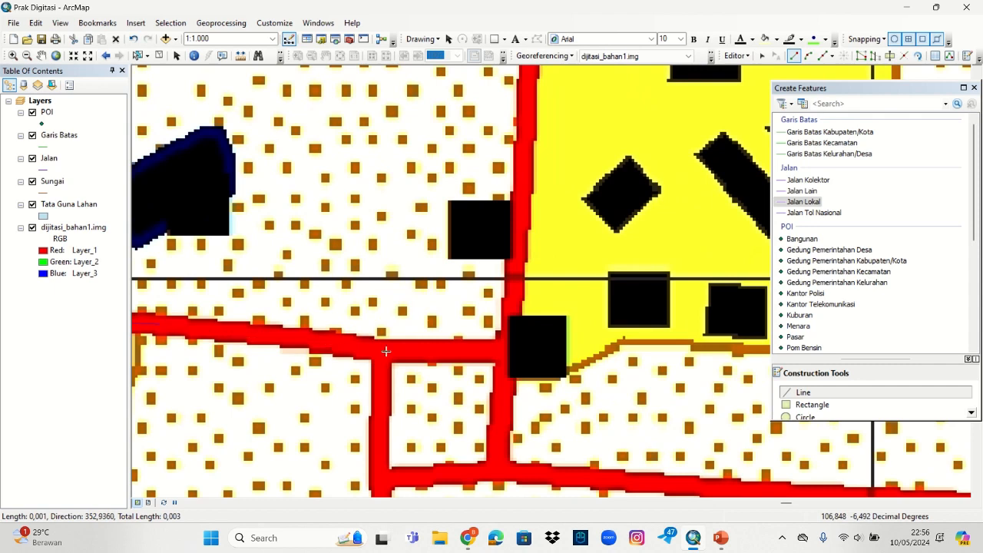
pyautogui.click(385, 350)
pyautogui.click(500, 352)
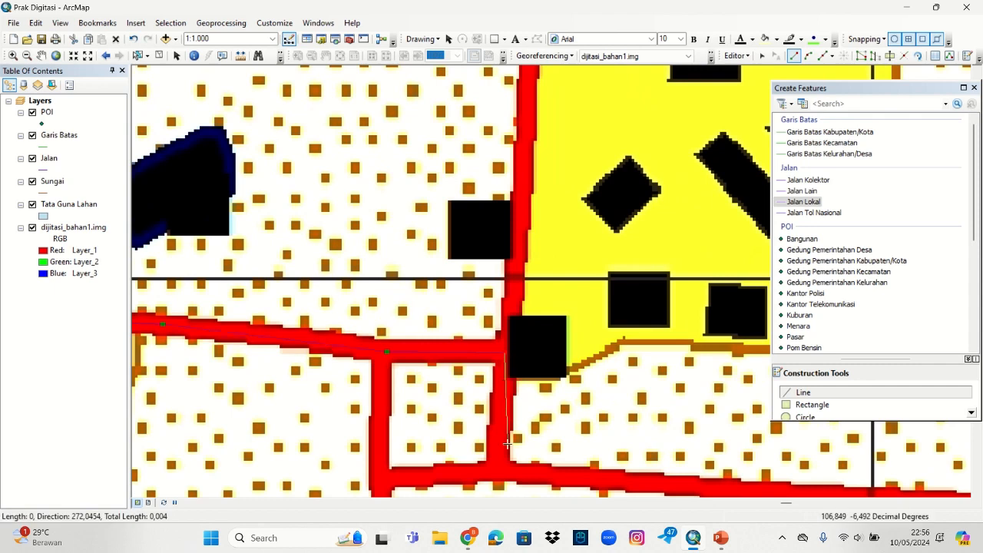
pyautogui.click(499, 473)
# Step: Trace the Jalan Lokal line east below the yellow block and finish it where the road symbol narrows south of the pond
pyautogui.moveTo(561, 454); pyautogui.dragTo(271, 338)
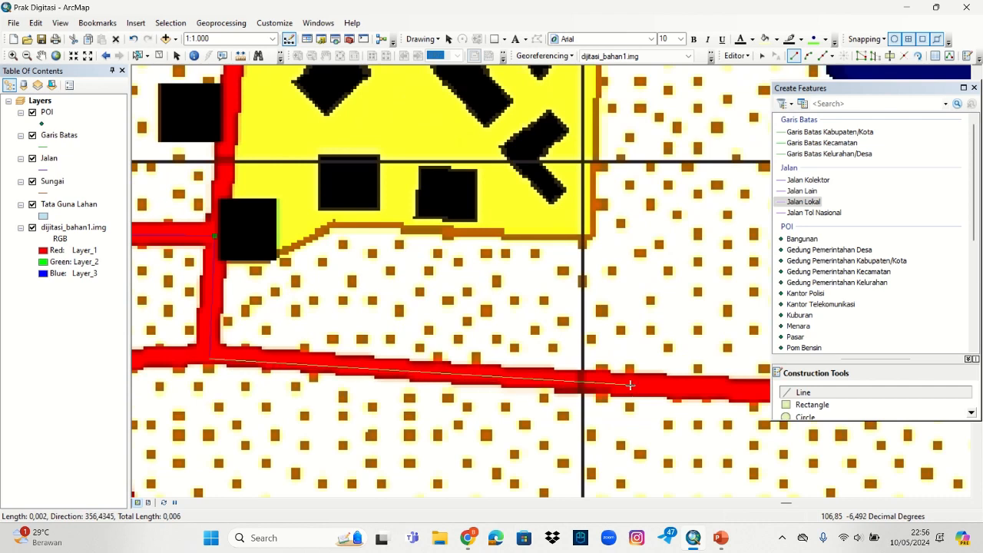
pyautogui.click(631, 385)
pyautogui.moveTo(670, 397); pyautogui.dragTo(260, 383)
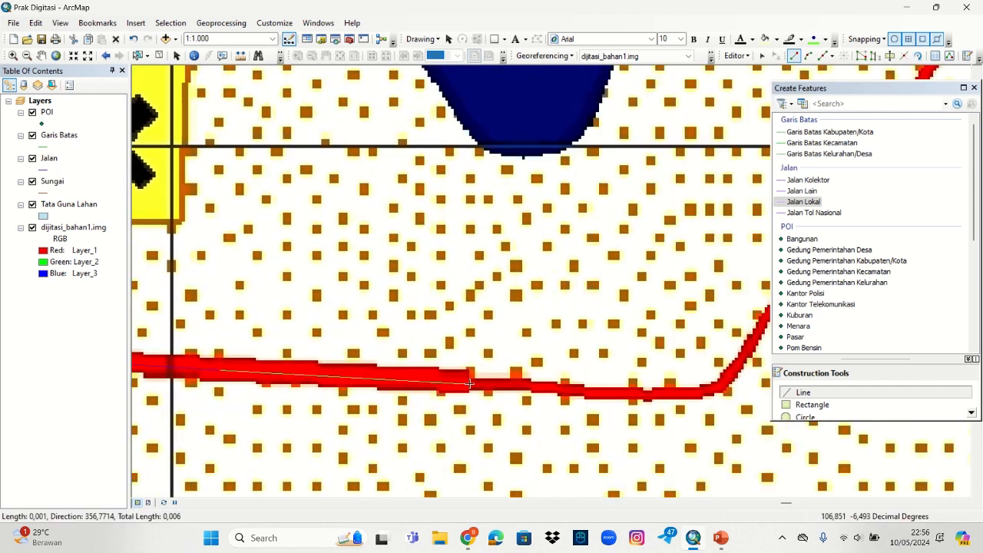
pyautogui.doubleClick(469, 383)
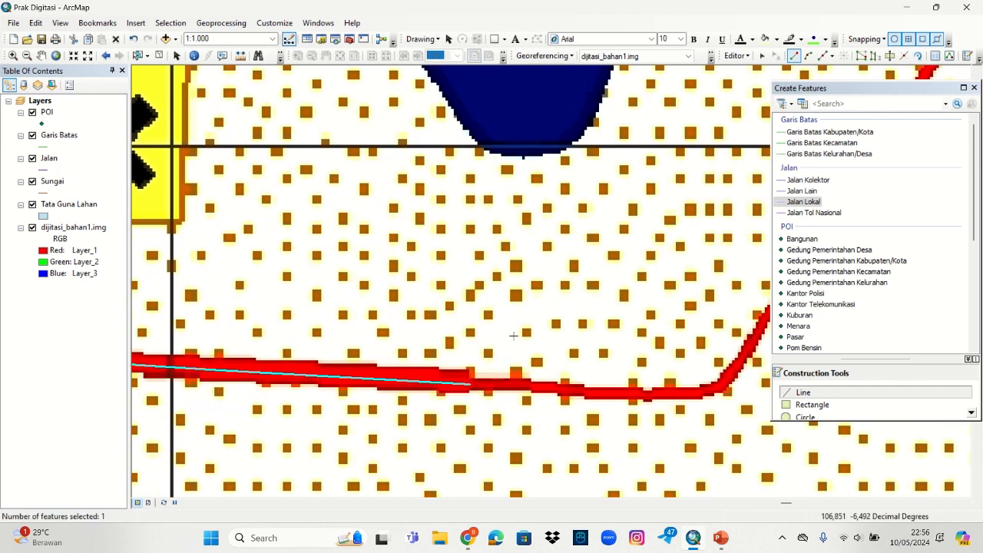
# Step: Start a Jalan Lain line snapped to the eastern endpoint of the Jalan Lokal line and add its first vertex along the thinner road
pyautogui.scroll(2, 489, 389)
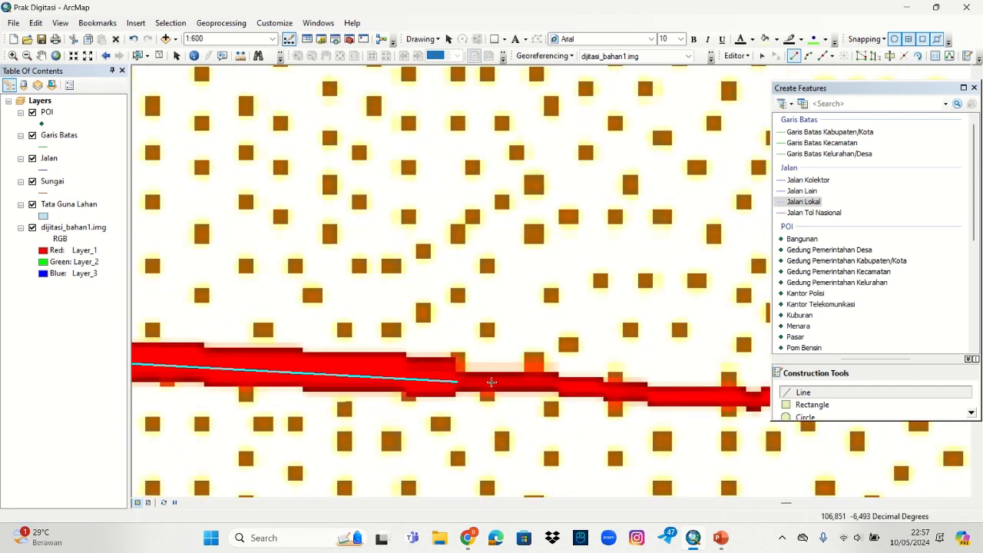
pyautogui.scroll(-1, 491, 382)
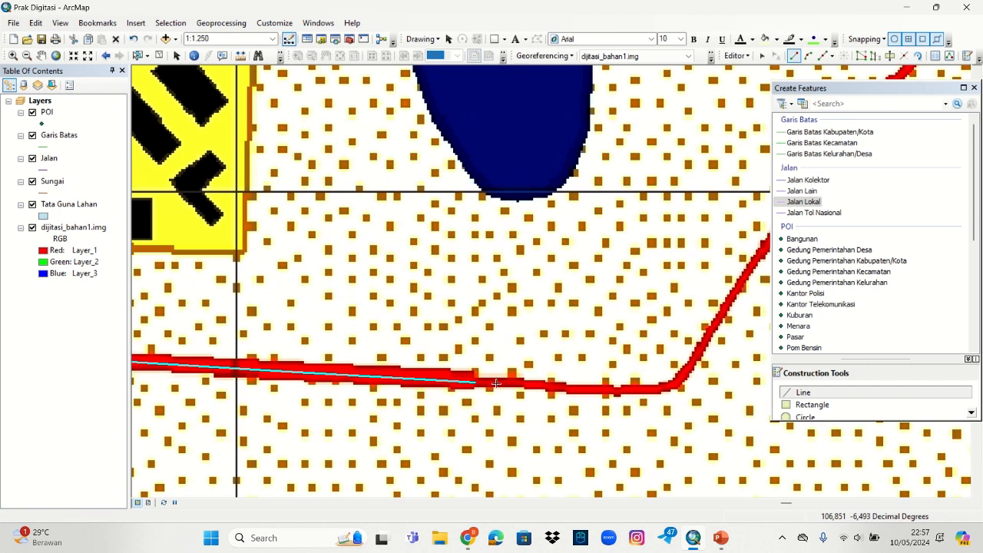
pyautogui.scroll(1, 480, 386)
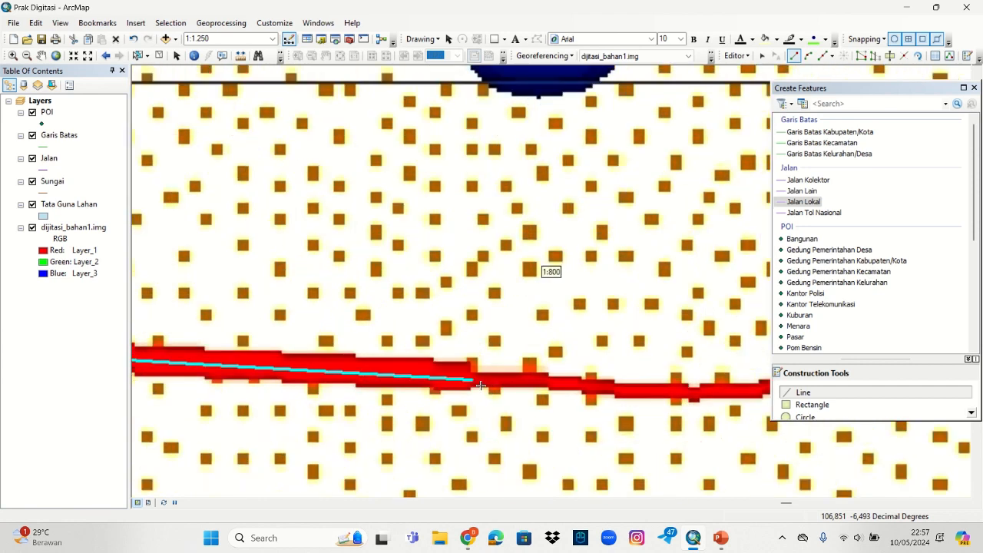
pyautogui.click(809, 191)
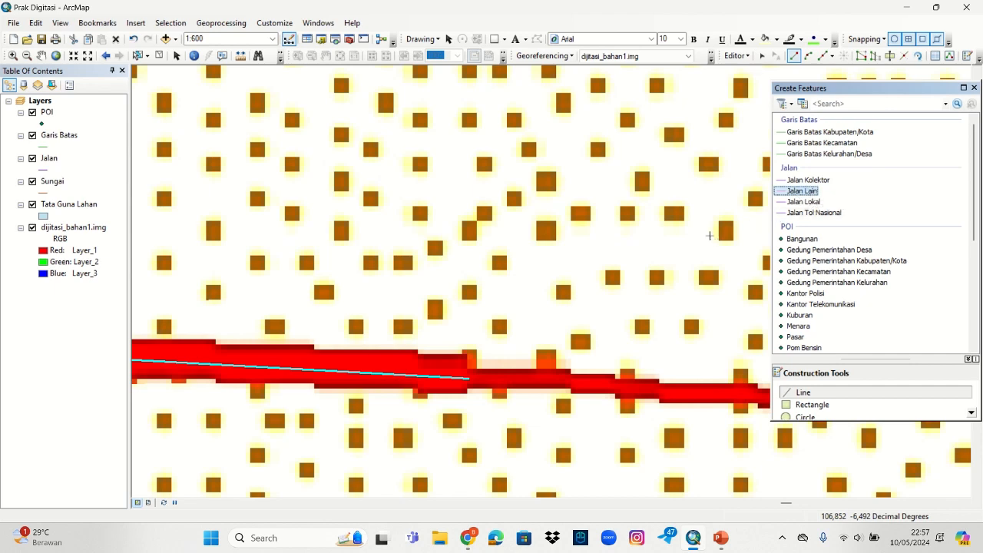
pyautogui.moveTo(663, 222); pyautogui.dragTo(562, 157)
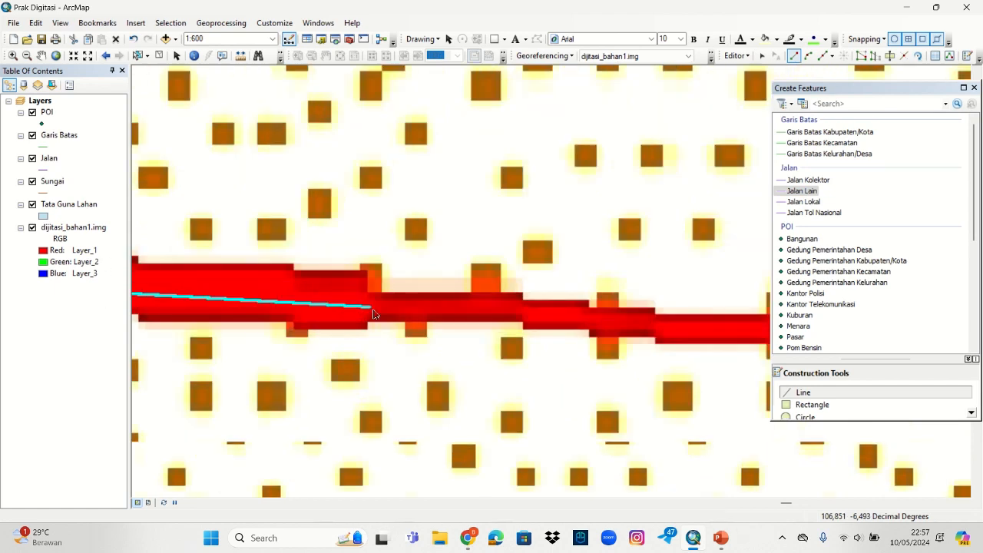
pyautogui.scroll(2, 371, 310)
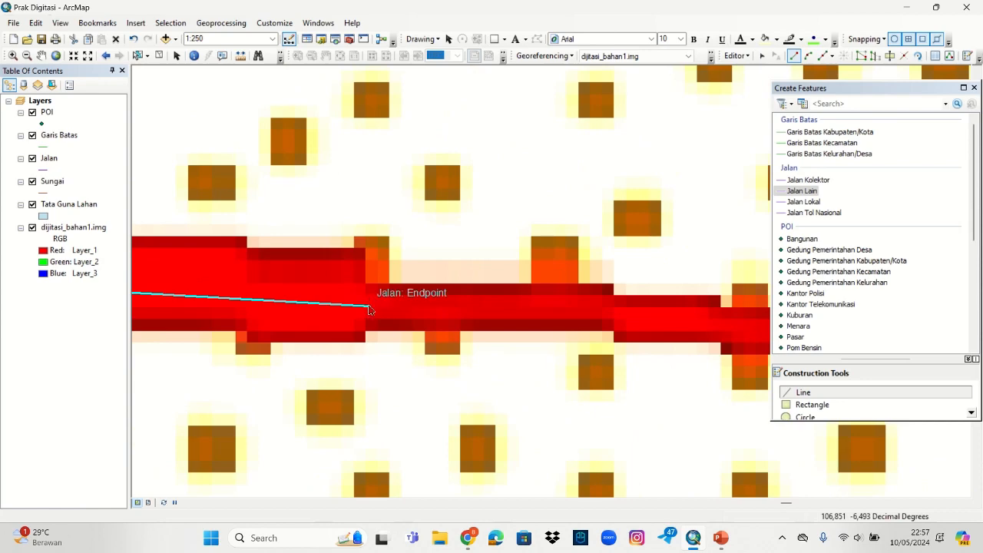
pyautogui.click(369, 306)
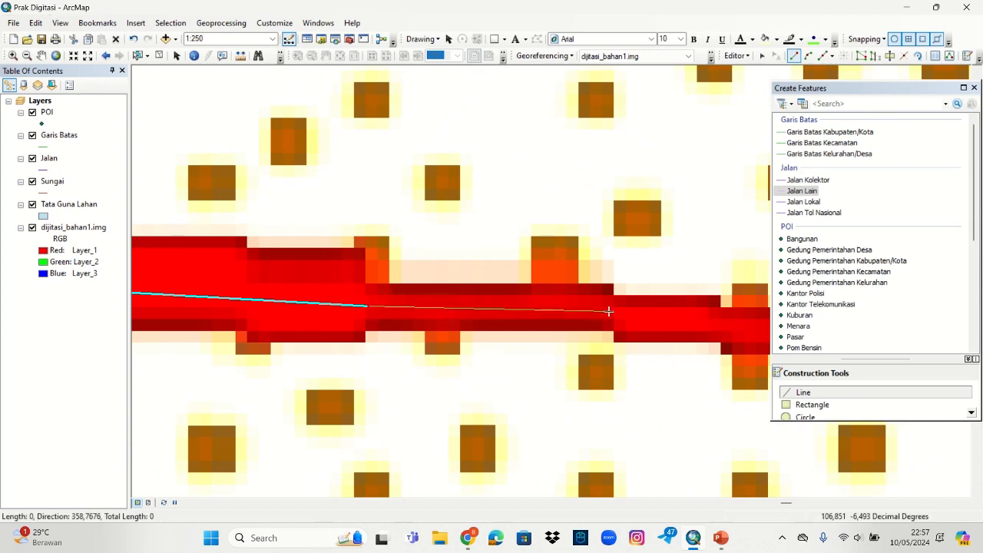
pyautogui.click(647, 319)
# Step: Trace the Jalan Lain line east along the thin road to the start of its northeast bend
pyautogui.scroll(-3, 647, 320)
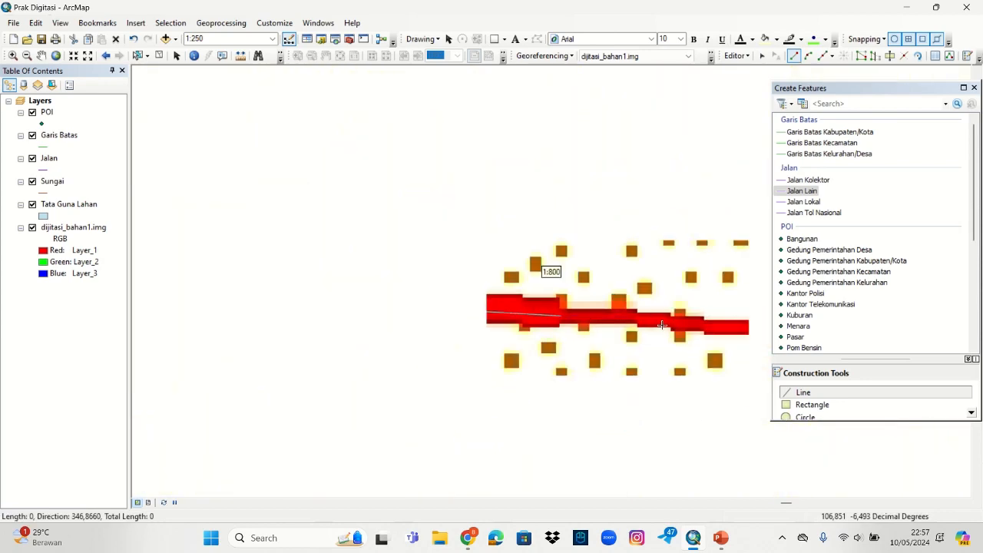
pyautogui.moveTo(708, 345); pyautogui.dragTo(345, 324)
pyautogui.scroll(-1, 345, 324)
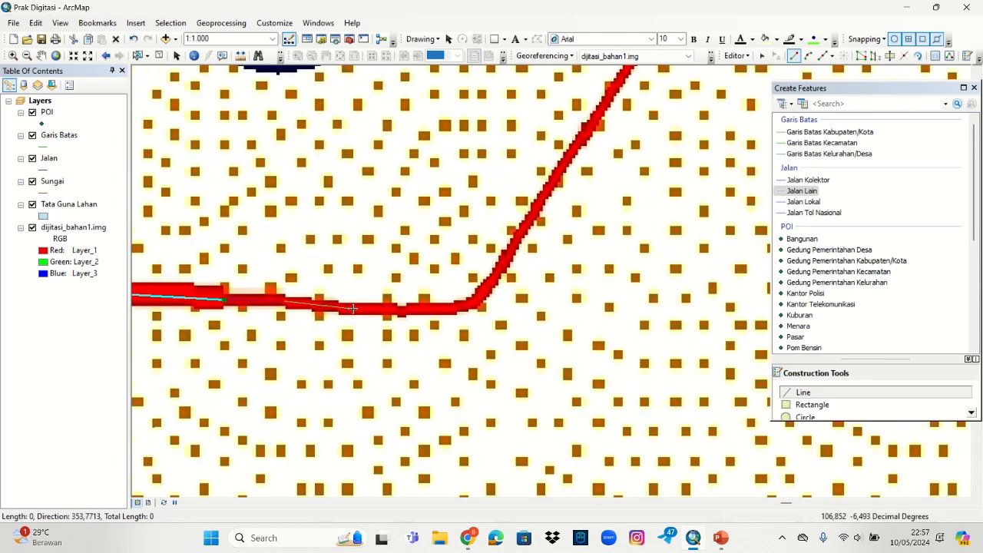
pyautogui.click(381, 309)
pyautogui.click(413, 308)
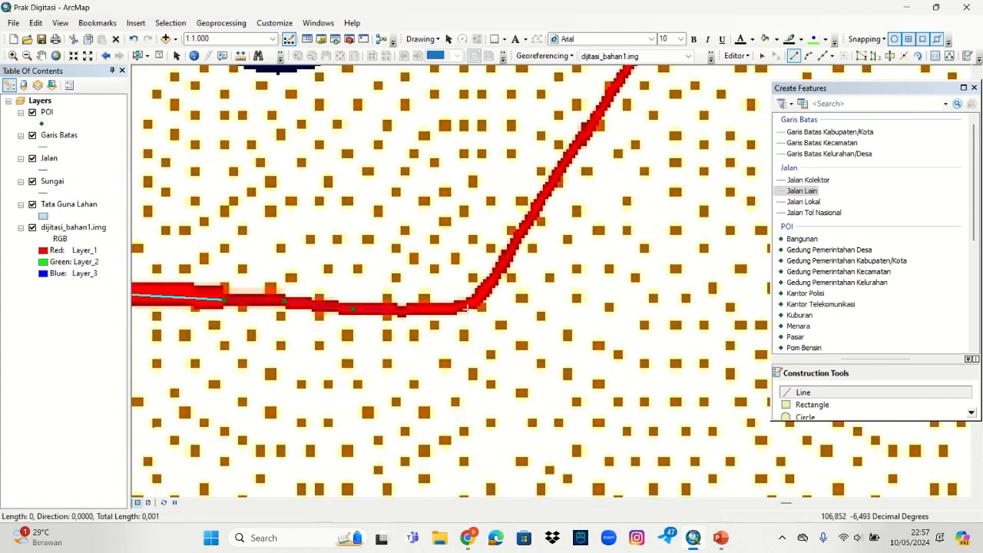
pyautogui.click(468, 306)
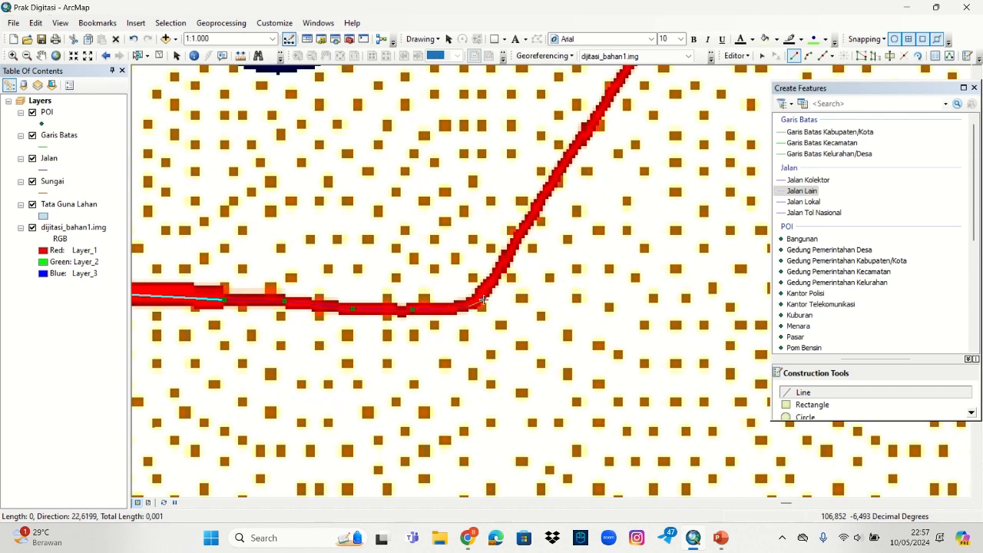
pyautogui.scroll(-1, 480, 301)
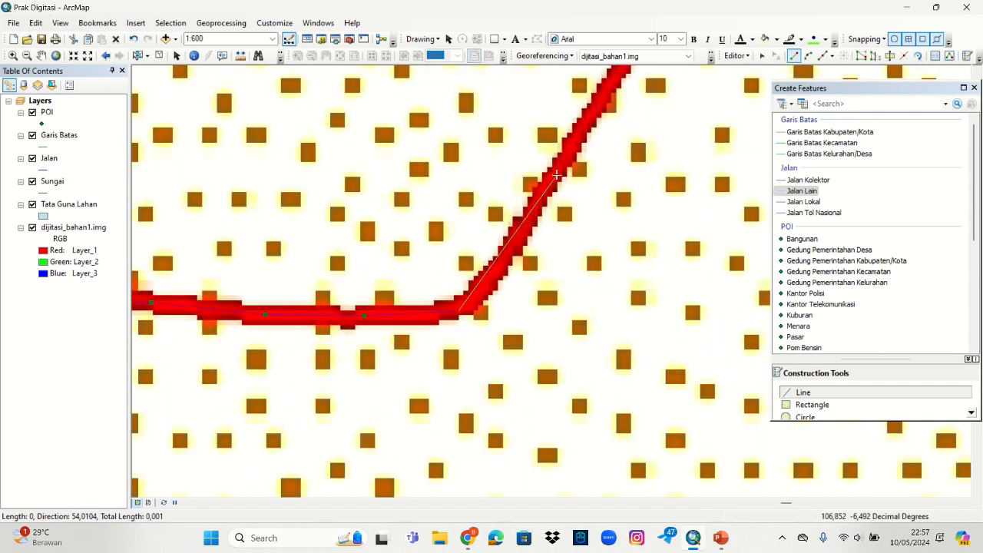
pyautogui.click(560, 170)
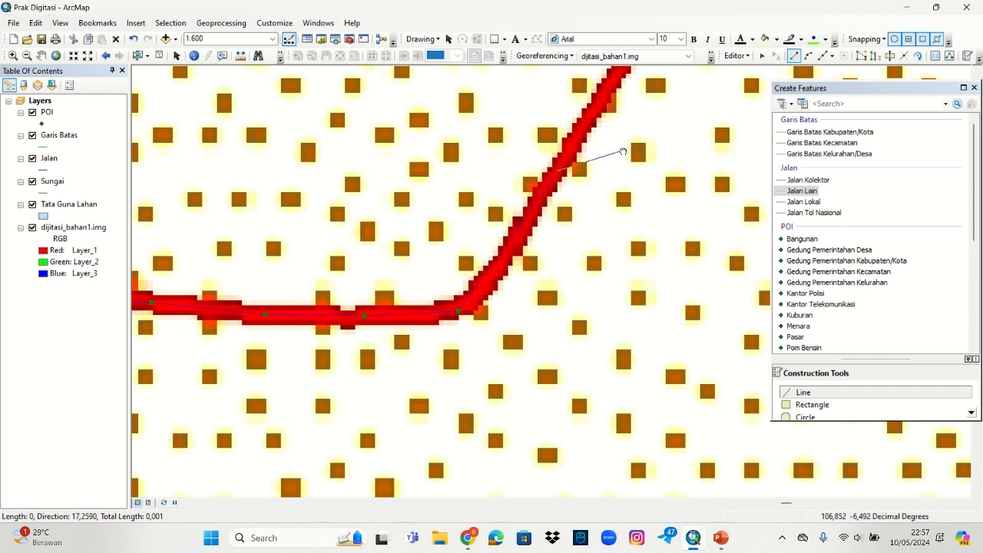
pyautogui.moveTo(623, 151); pyautogui.dragTo(520, 276)
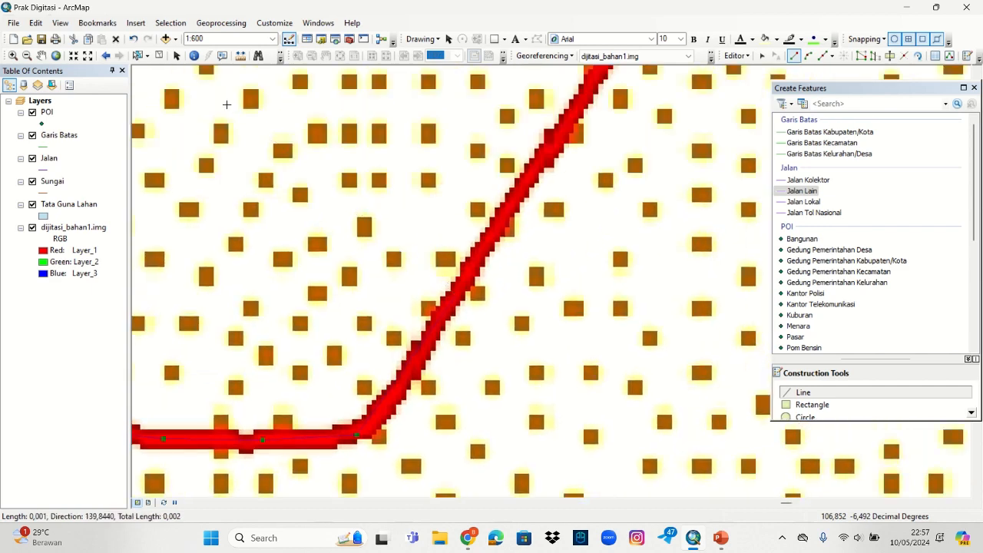
pyautogui.click(133, 38)
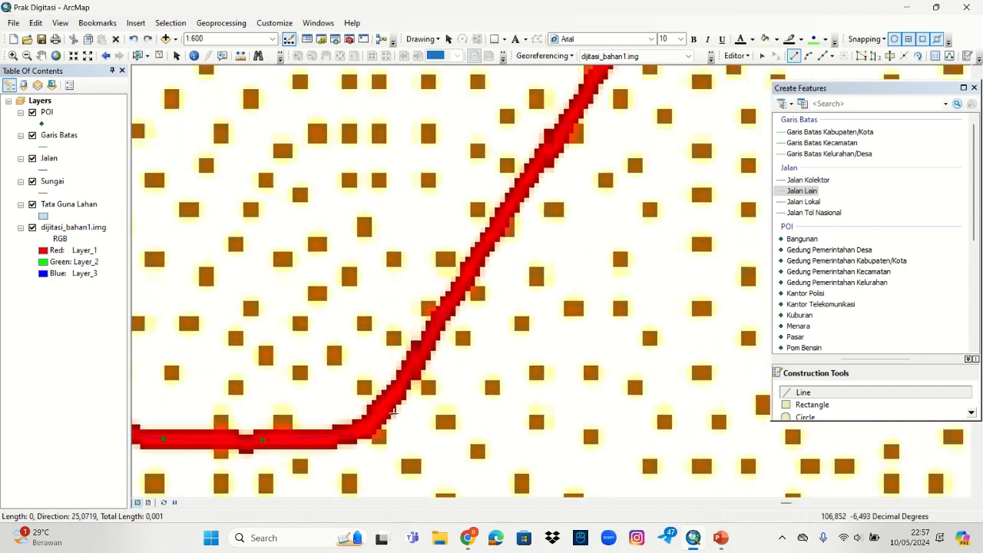
# Step: Trace the Jalan Lain line around the northeast bend and up along the thin road to the black horizontal grid line
pyautogui.click(416, 361)
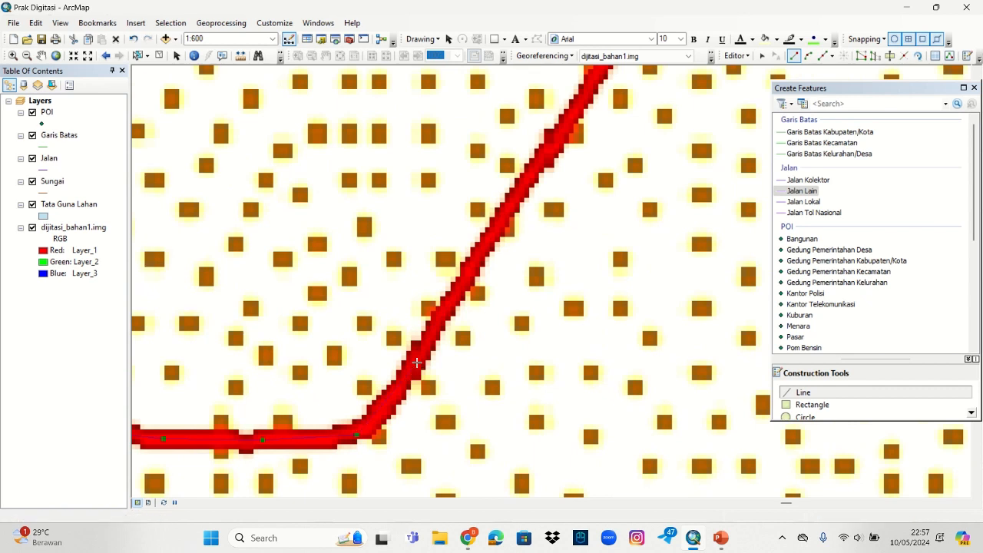
pyautogui.click(417, 361)
pyautogui.click(508, 207)
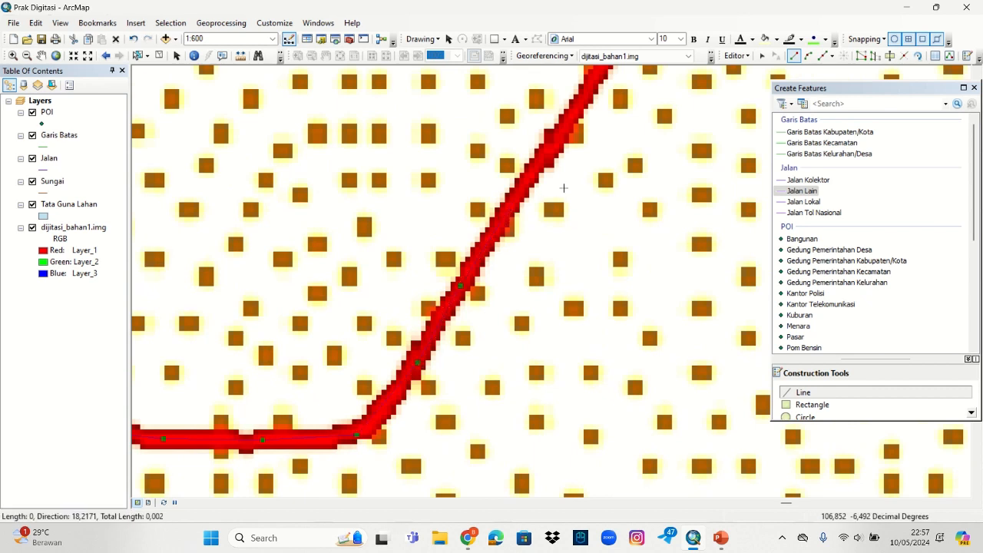
pyautogui.moveTo(574, 179)
pyautogui.mouseDown()
pyautogui.moveTo(546, 243)
pyautogui.moveTo(482, 334)
pyautogui.mouseUp()
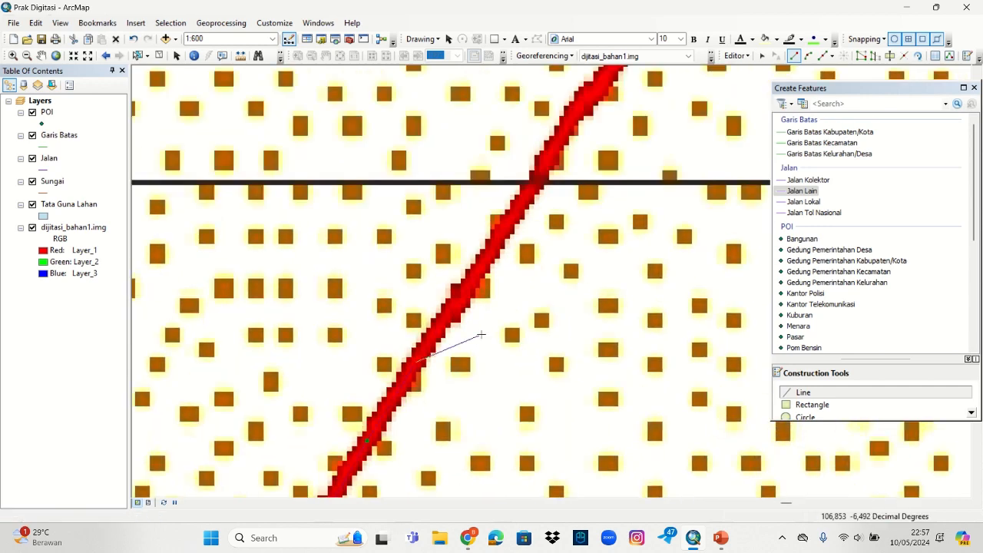
pyautogui.click(536, 181)
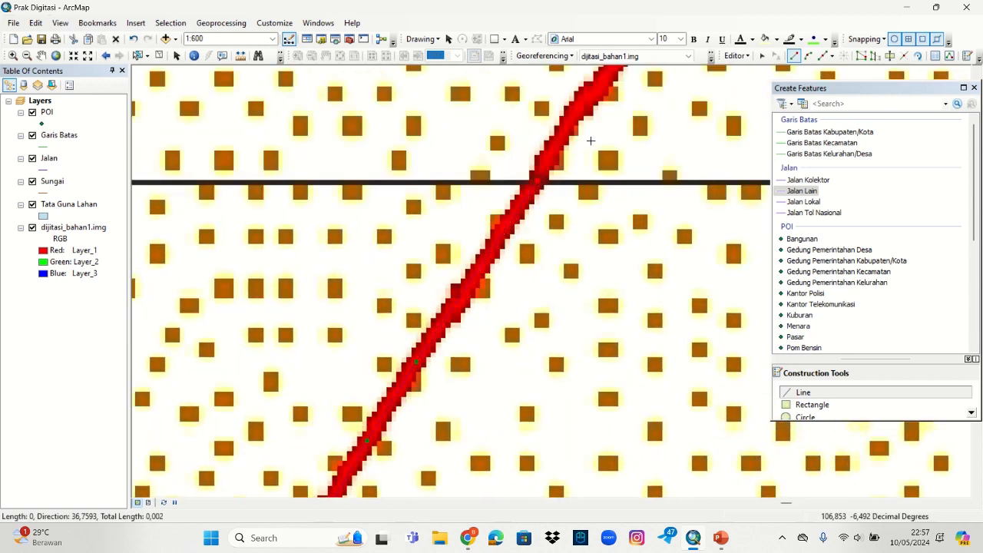
# Step: Continue the Jalan Lain line northeast from the grid line, placing vertices at the road's slight bends along the steep stretch
pyautogui.moveTo(588, 141); pyautogui.dragTo(533, 310)
pyautogui.click(524, 267)
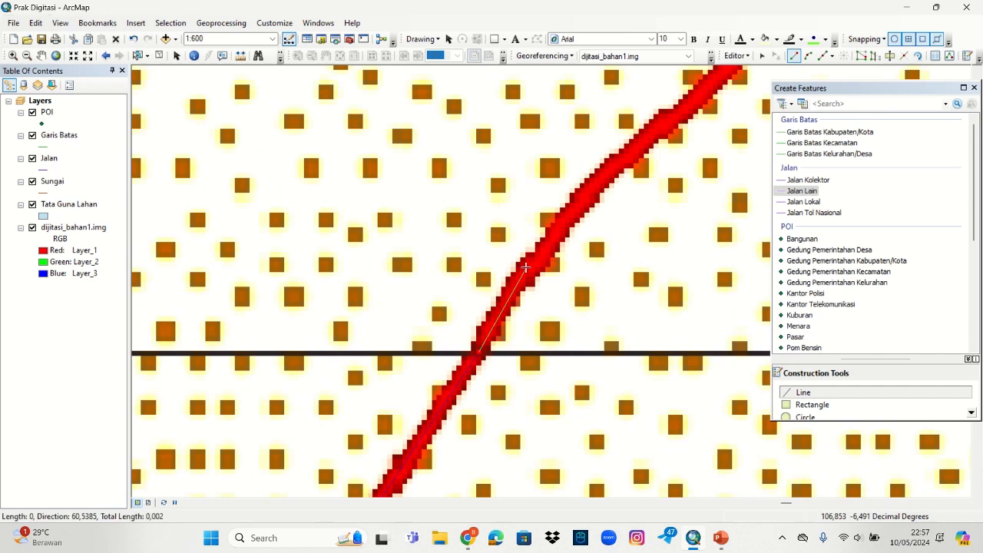
pyautogui.moveTo(636, 184); pyautogui.dragTo(567, 333)
pyautogui.click(549, 332)
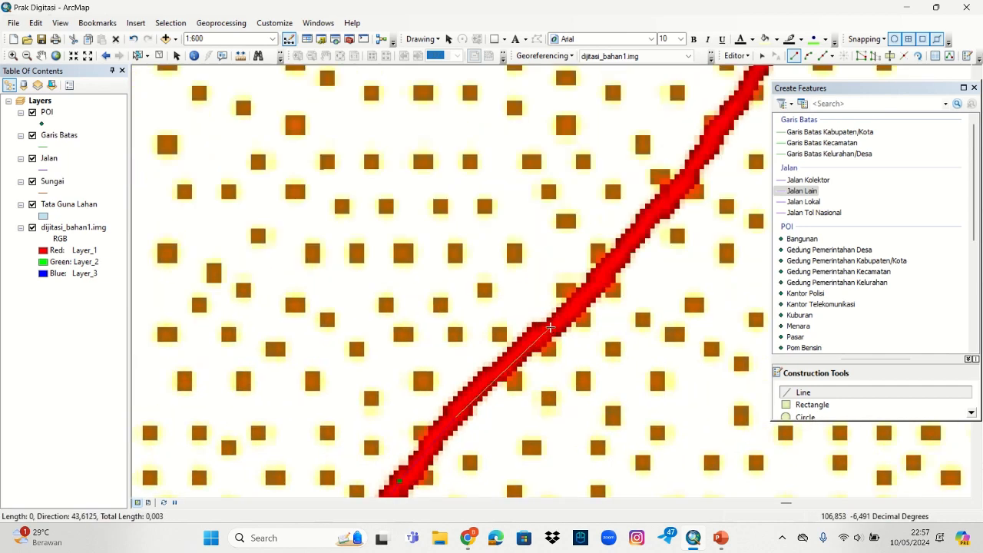
pyautogui.click(688, 178)
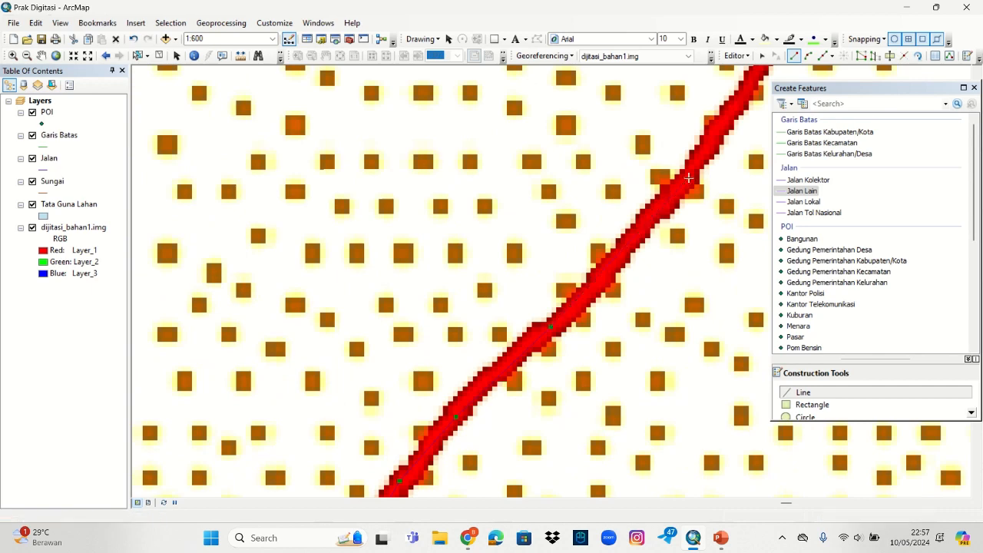
pyautogui.moveTo(722, 182); pyautogui.dragTo(571, 366)
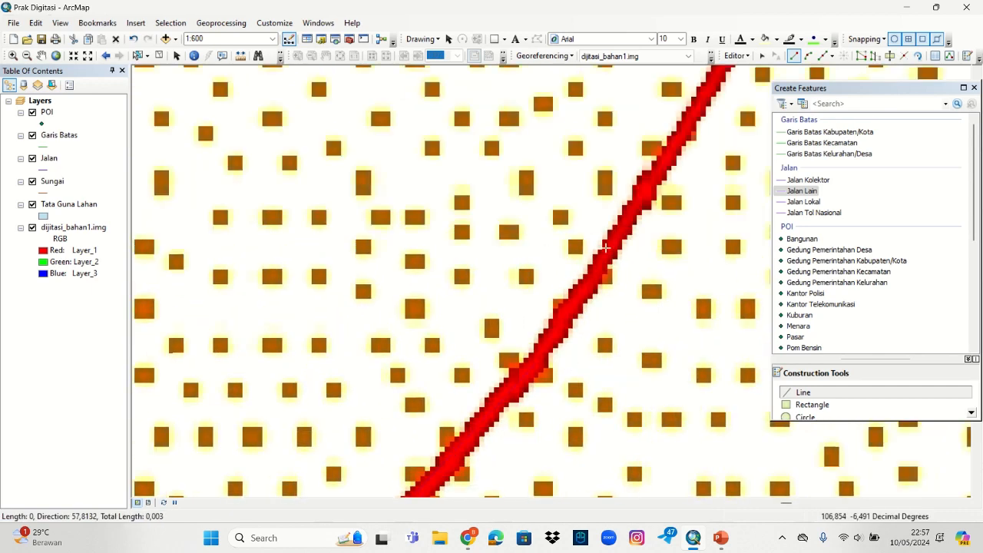
pyautogui.click(648, 184)
pyautogui.moveTo(714, 160); pyautogui.dragTo(552, 397)
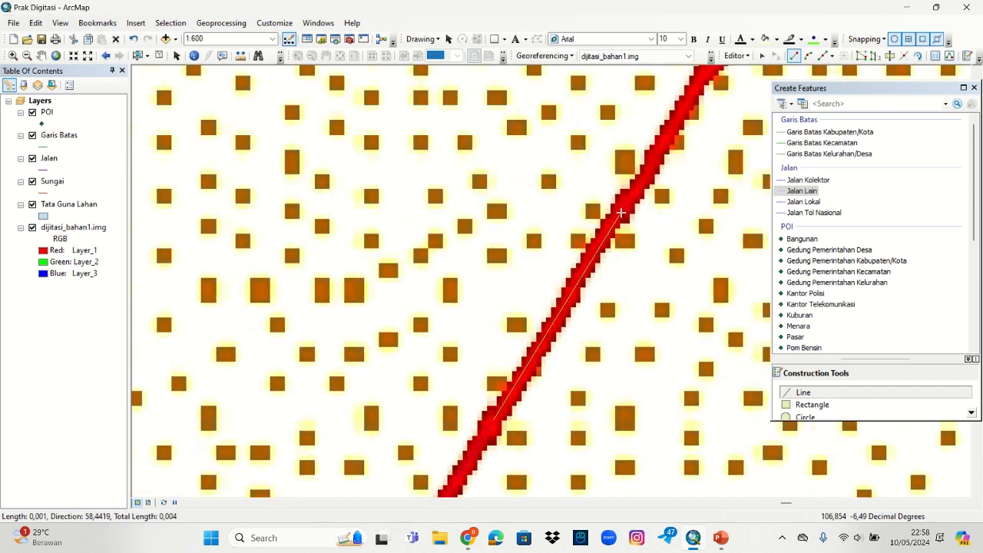
pyautogui.click(621, 213)
# Step: Trace the Jalan Lain line along the flatter northeast stretch to the bend where the road steepens again
pyautogui.moveTo(686, 202); pyautogui.dragTo(552, 403)
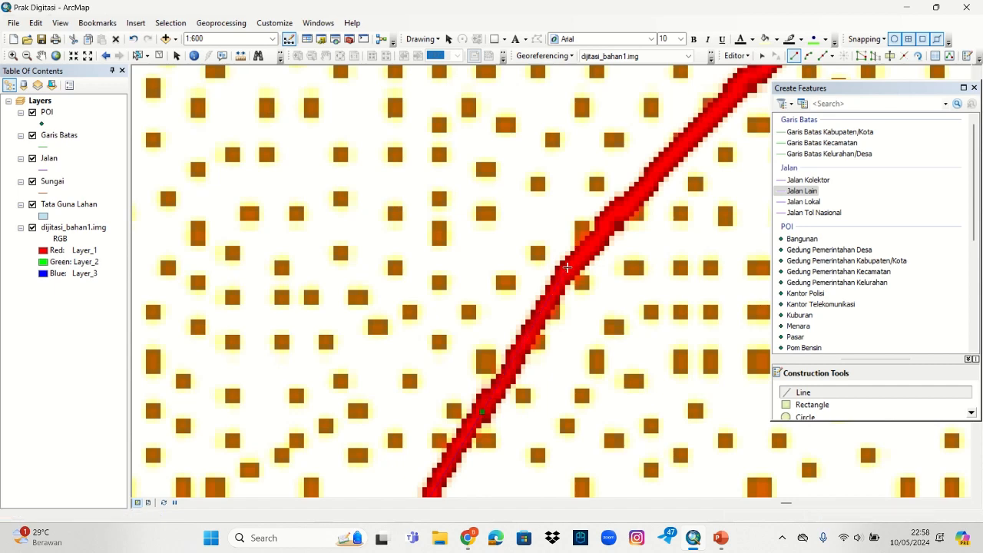
pyautogui.moveTo(670, 244); pyautogui.dragTo(517, 413)
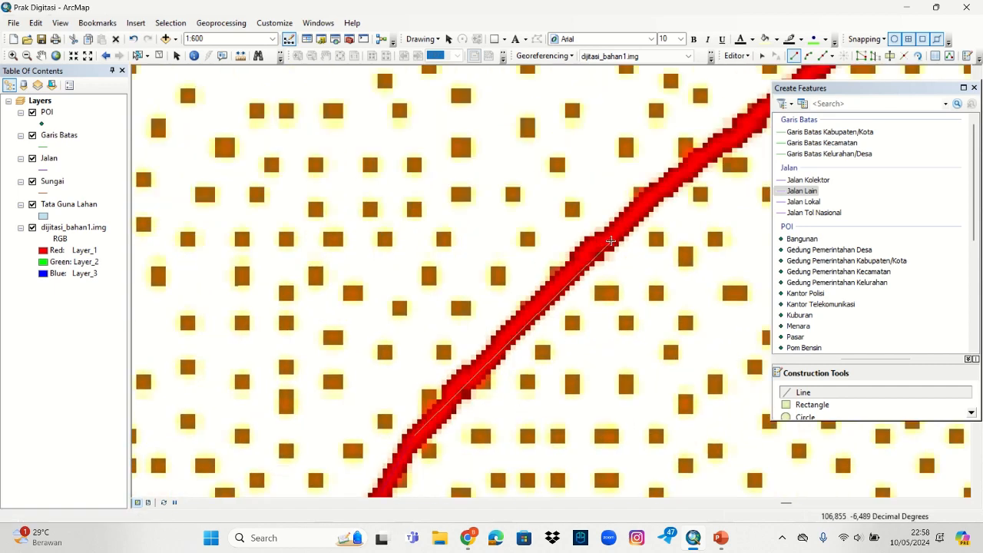
pyautogui.scroll(1, 584, 323)
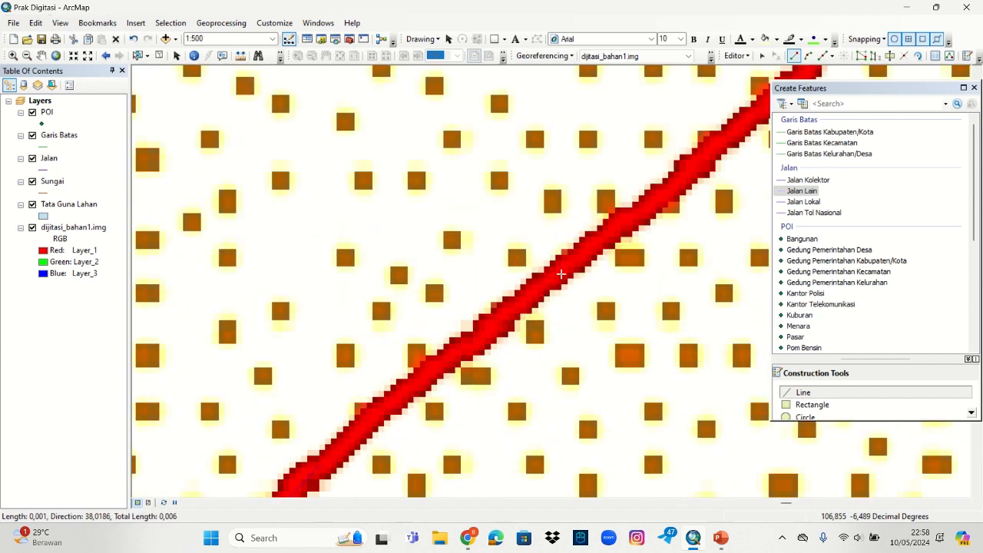
pyautogui.click(575, 260)
pyautogui.moveTo(663, 262); pyautogui.dragTo(456, 488)
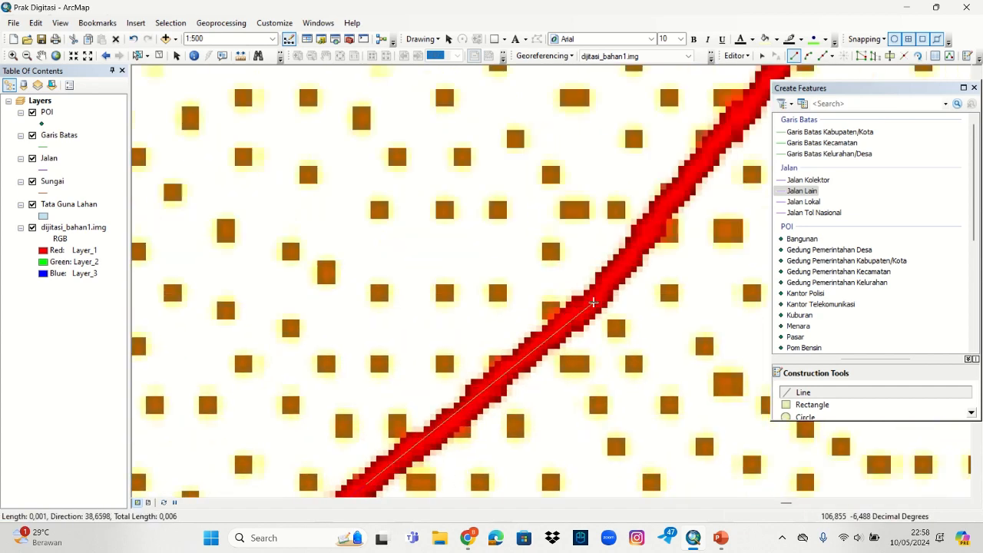
pyautogui.moveTo(672, 297); pyautogui.dragTo(631, 399)
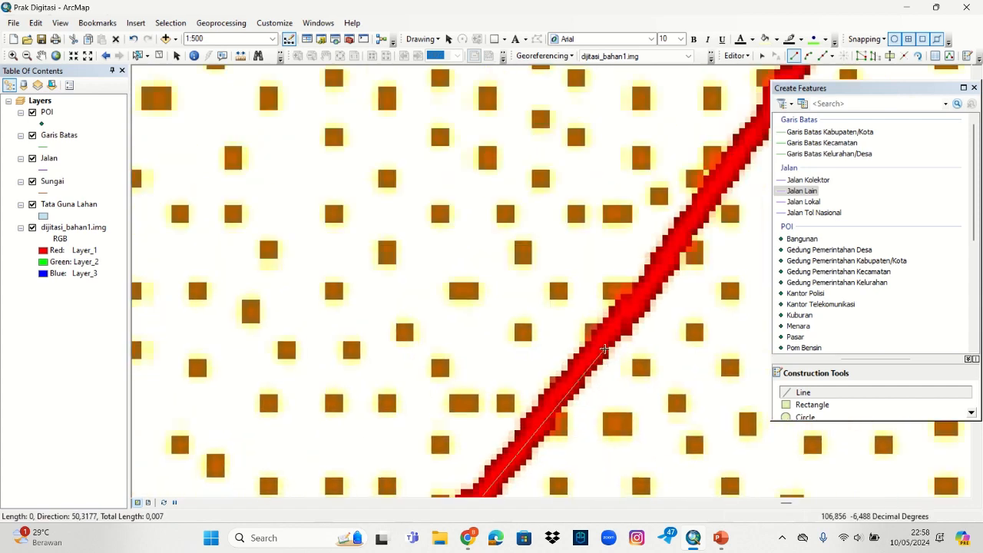
# Step: Extend the Jalan Lain line along the last northeast stretch and finish it at the junction with the thicker road
pyautogui.click(604, 341)
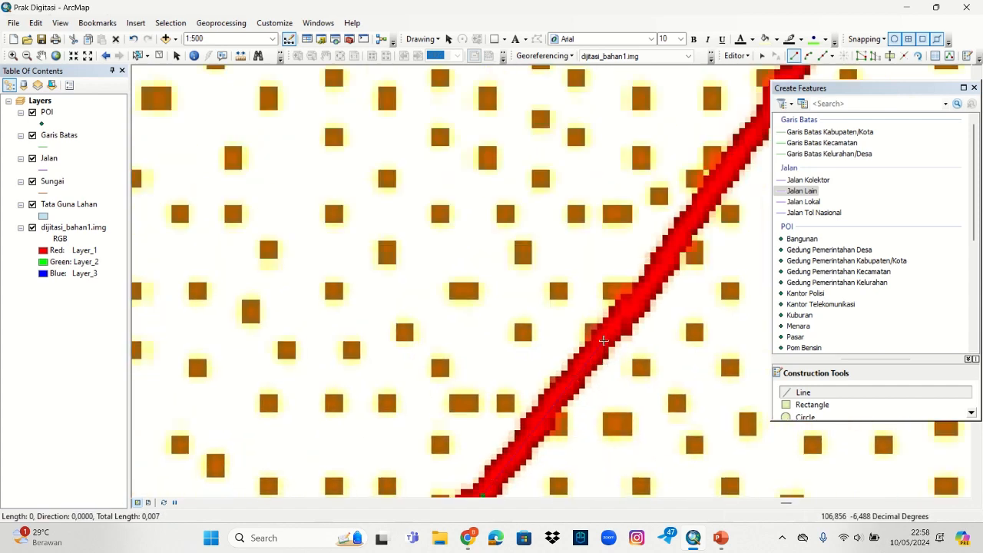
pyautogui.moveTo(687, 300); pyautogui.dragTo(563, 417)
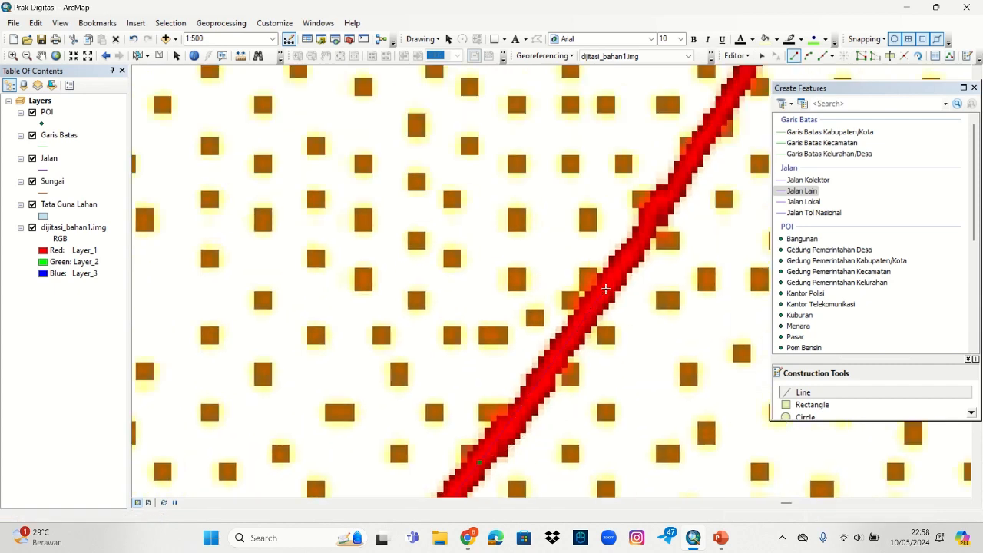
pyautogui.moveTo(681, 273); pyautogui.dragTo(558, 454)
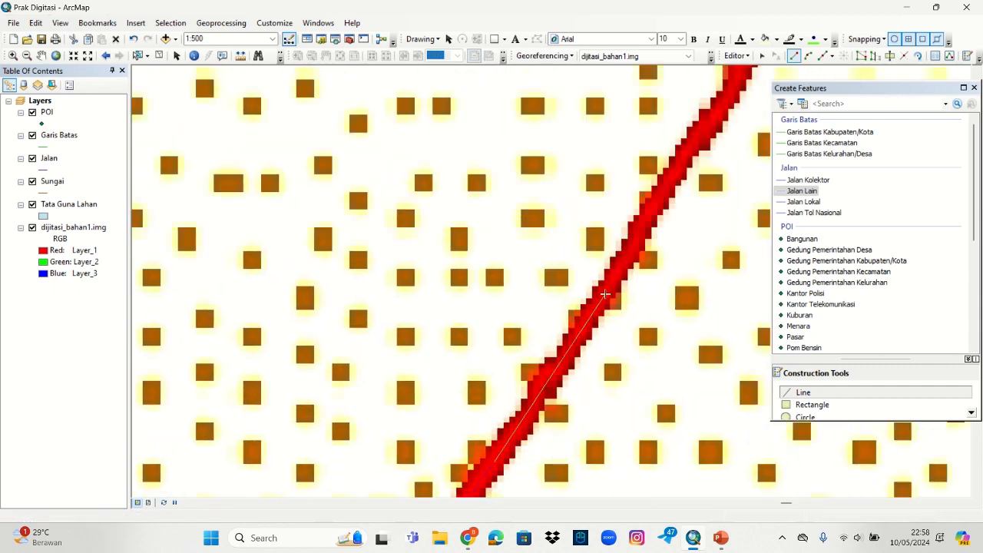
pyautogui.click(605, 294)
pyautogui.scroll(1, 625, 351)
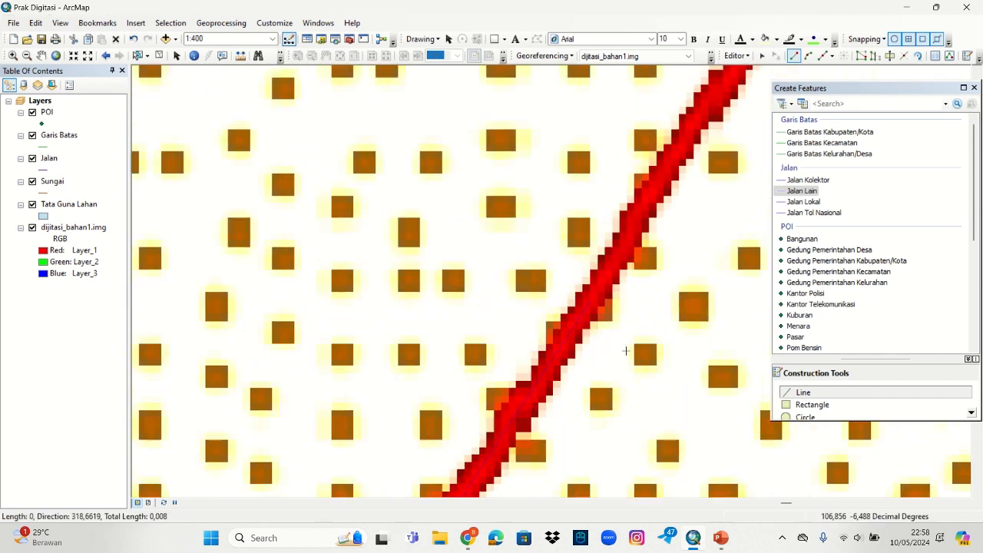
pyautogui.scroll(-3, 623, 300)
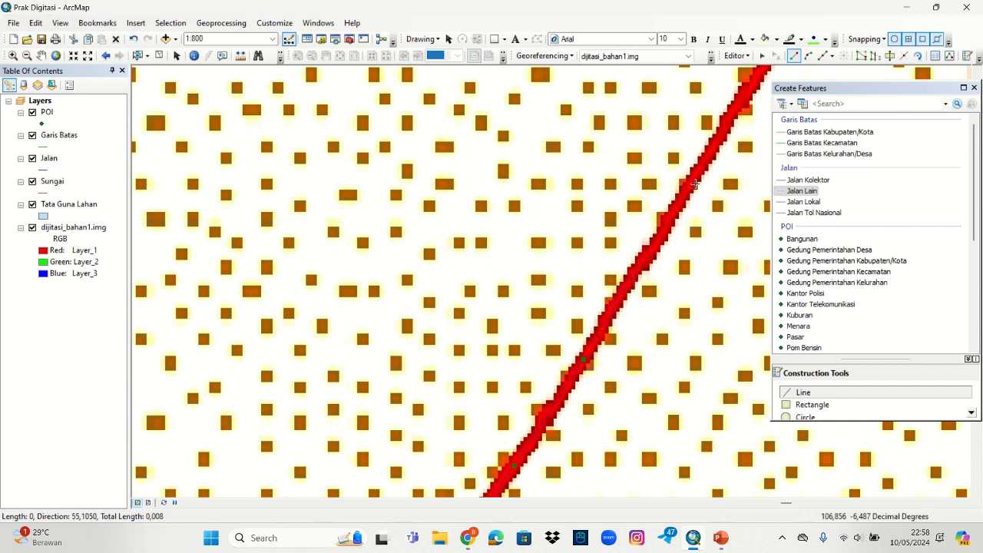
pyautogui.click(696, 176)
pyautogui.moveTo(727, 174); pyautogui.dragTo(629, 380)
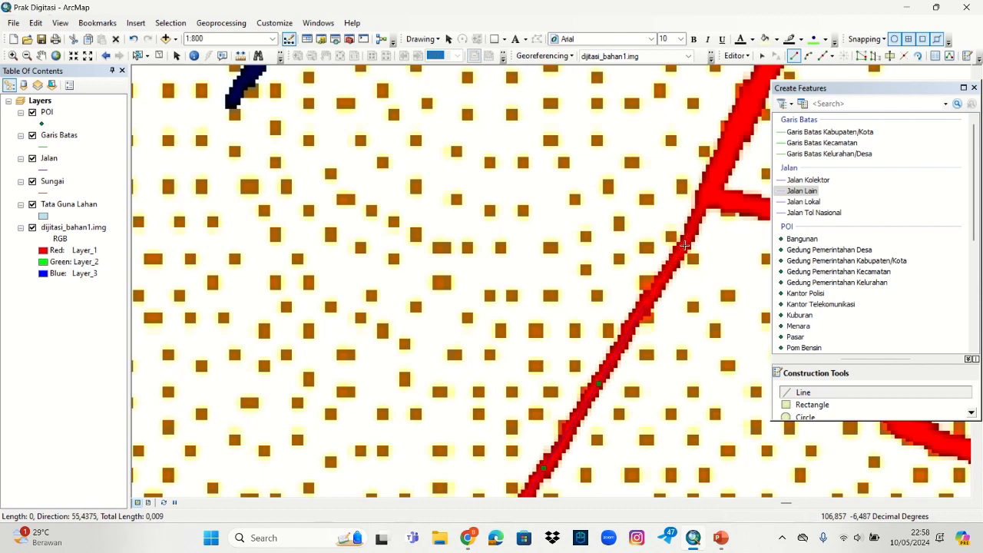
pyautogui.doubleClick(702, 201)
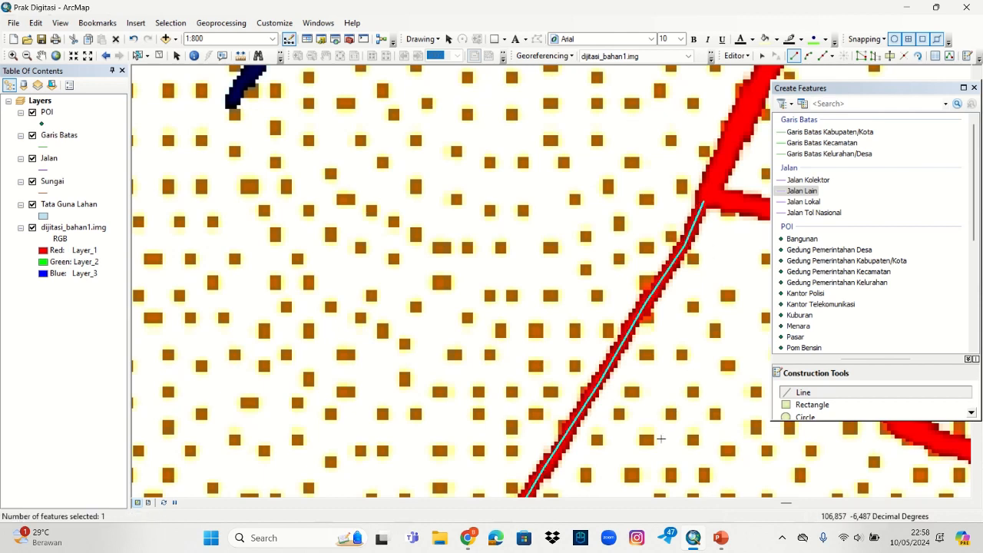
# Step: Check the finished Jalan Lain line along its full length, from the northern junction down to its start south of the pond
pyautogui.scroll(3, 617, 285)
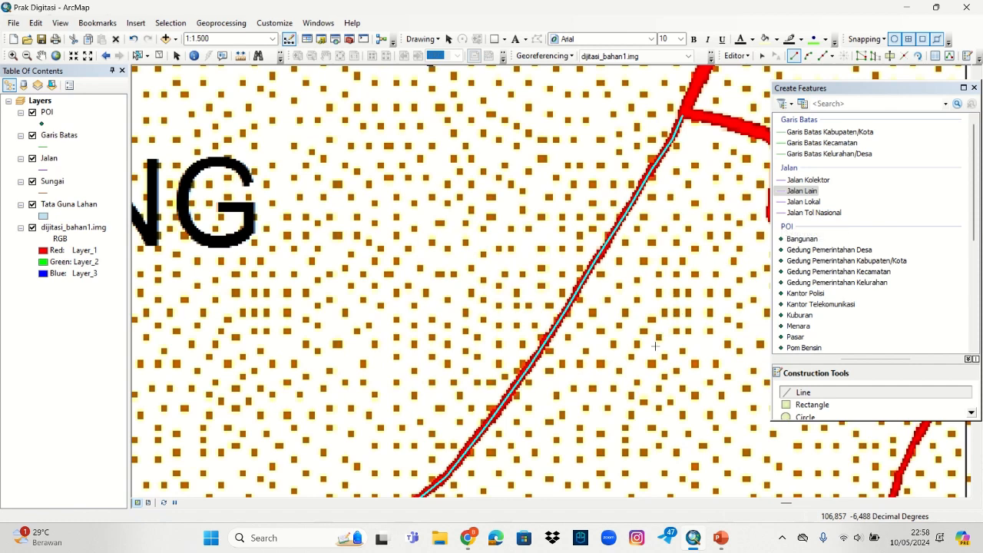
pyautogui.moveTo(653, 347); pyautogui.dragTo(693, 182)
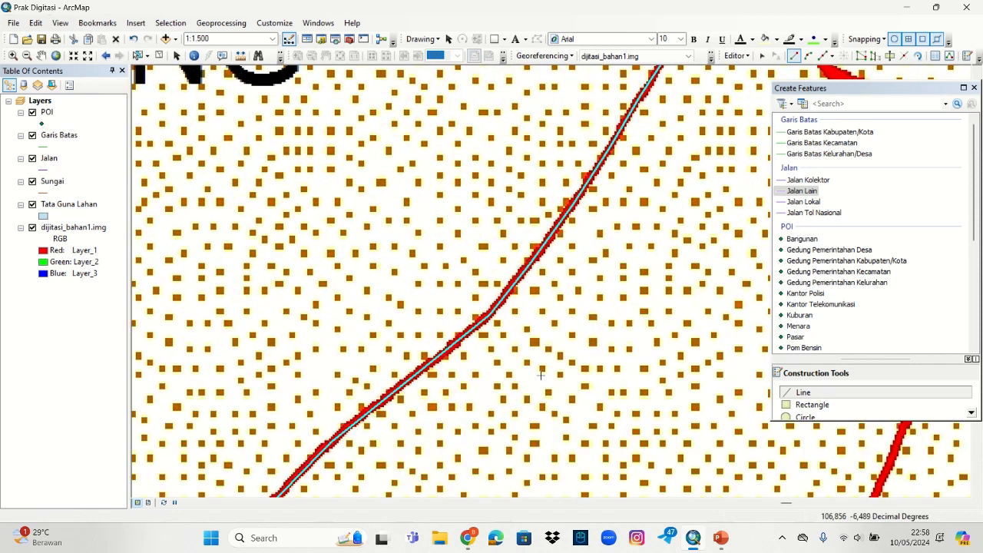
pyautogui.scroll(3, 549, 351)
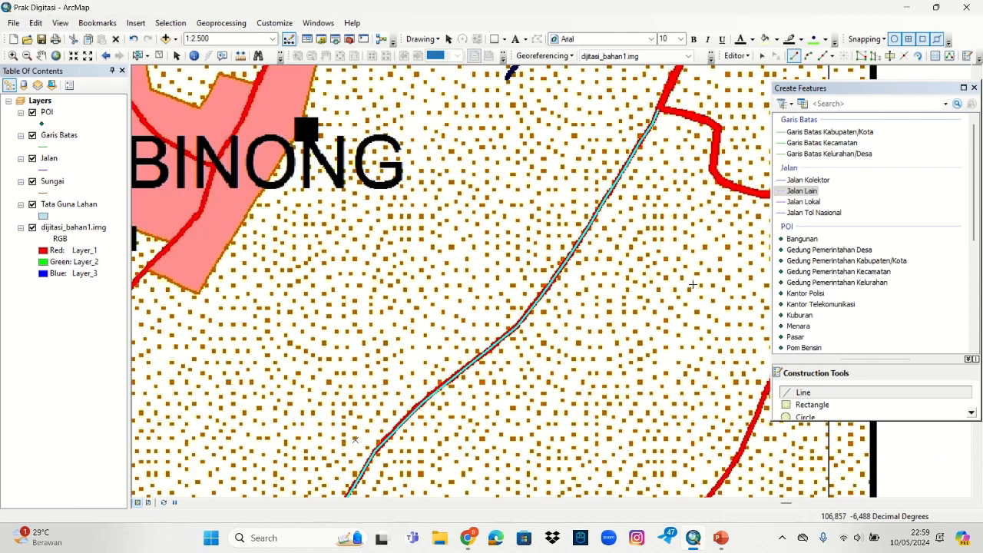
pyautogui.moveTo(723, 283); pyautogui.dragTo(590, 225)
pyautogui.scroll(1, 590, 225)
pyautogui.moveTo(497, 304); pyautogui.dragTo(667, 167)
pyautogui.scroll(3, 552, 308)
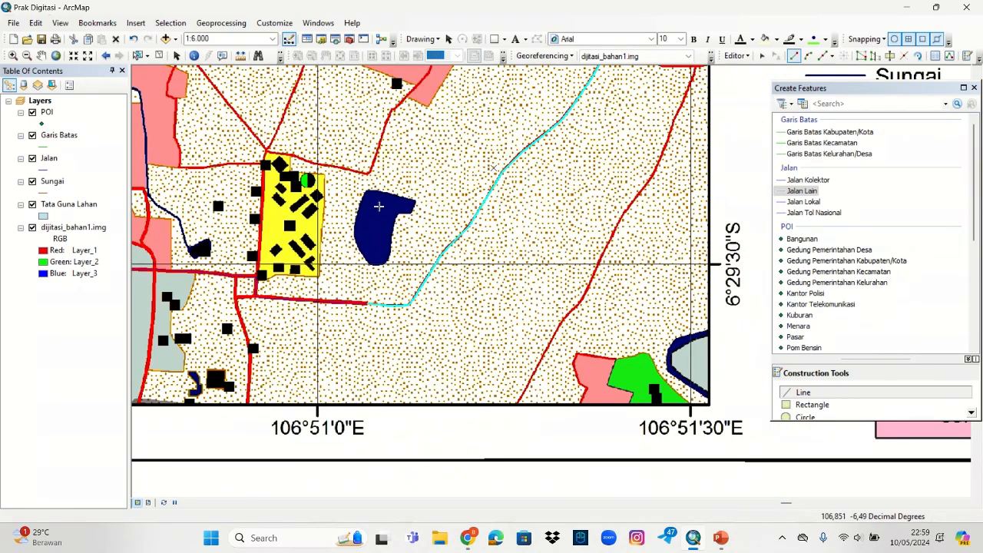
# Step: Start a Full polygon in the Tata Guna Lahan layer with its first vertex at the northwest corner of the map frame
pyautogui.scroll(-5, 881, 257)
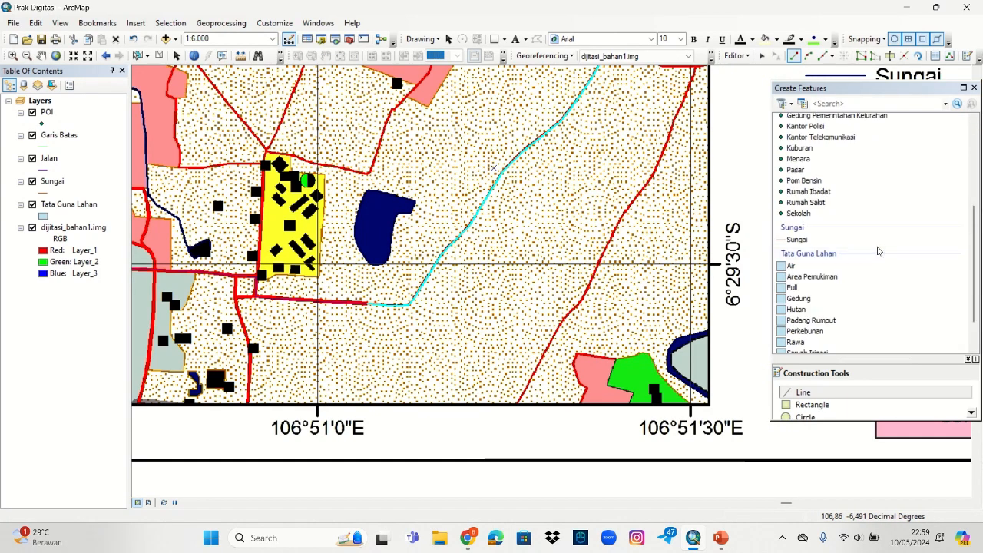
pyautogui.moveTo(461, 218); pyautogui.dragTo(557, 225)
pyautogui.scroll(2, 479, 240)
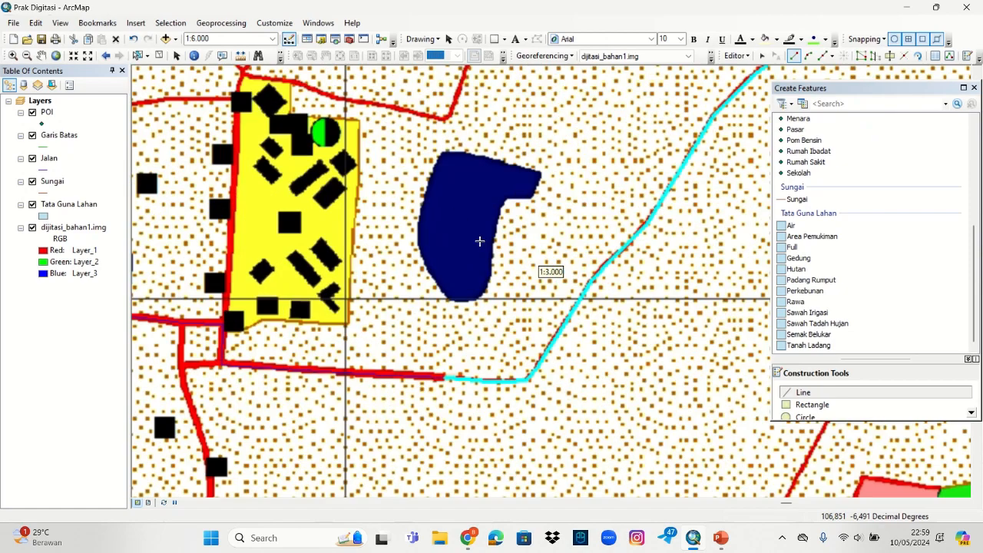
pyautogui.scroll(-4, 481, 238)
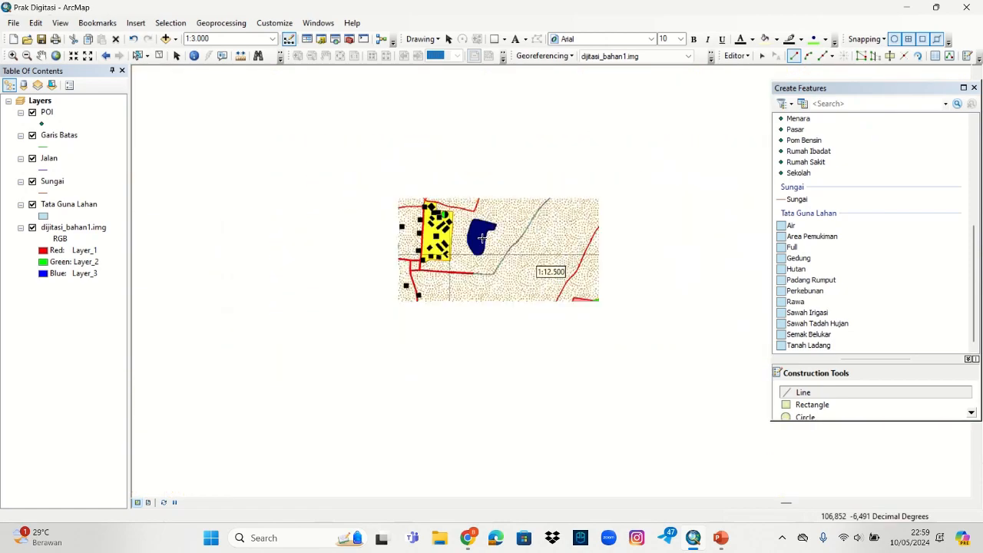
pyautogui.scroll(-1, 489, 235)
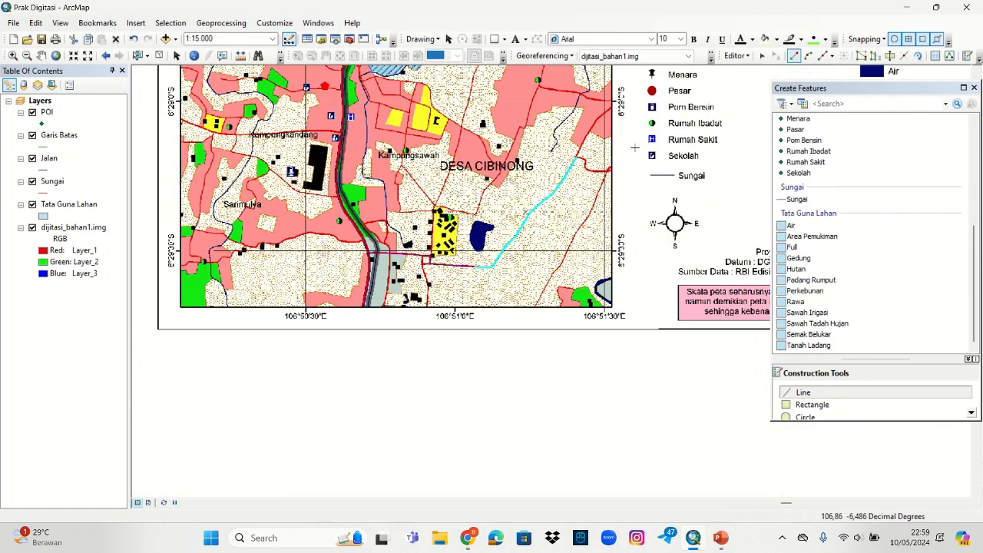
pyautogui.moveTo(636, 141); pyautogui.dragTo(690, 294)
pyautogui.moveTo(359, 152); pyautogui.dragTo(351, 284)
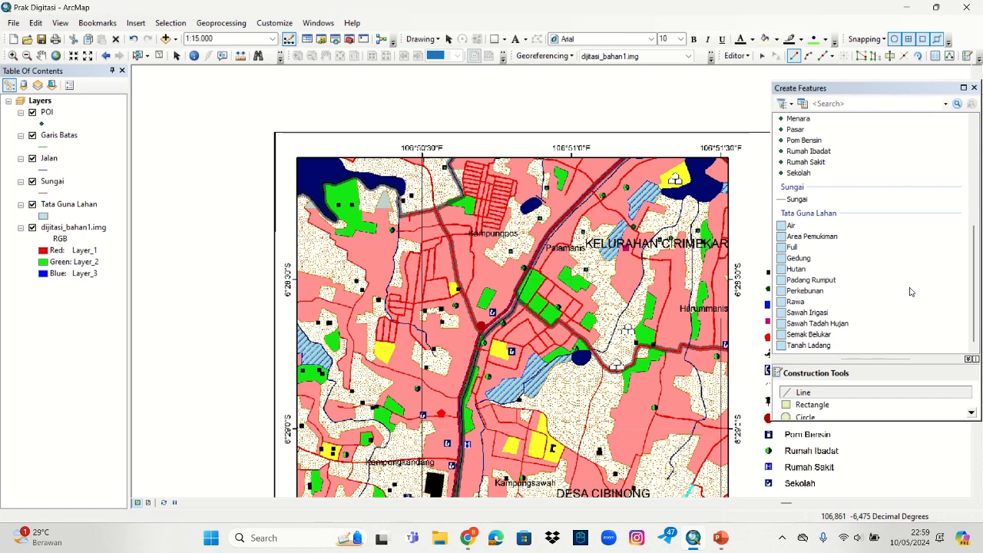
pyautogui.click(792, 249)
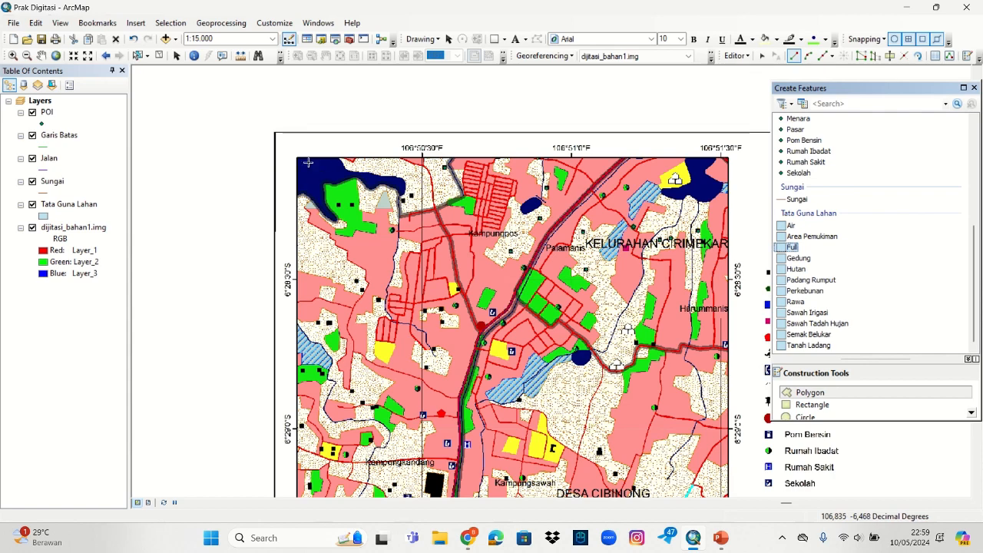
pyautogui.scroll(-3, 295, 153)
pyautogui.scroll(-7, 296, 157)
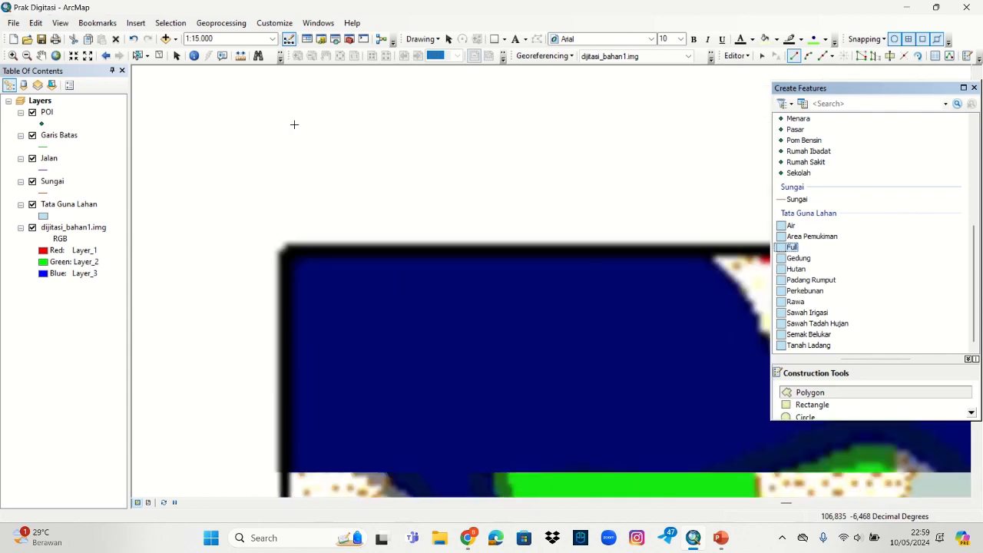
pyautogui.click(306, 262)
# Step: Place the second vertex of the Full polygon at the northeast corner of the map frame
pyautogui.scroll(-2, 520, 298)
pyautogui.scroll(4, 524, 296)
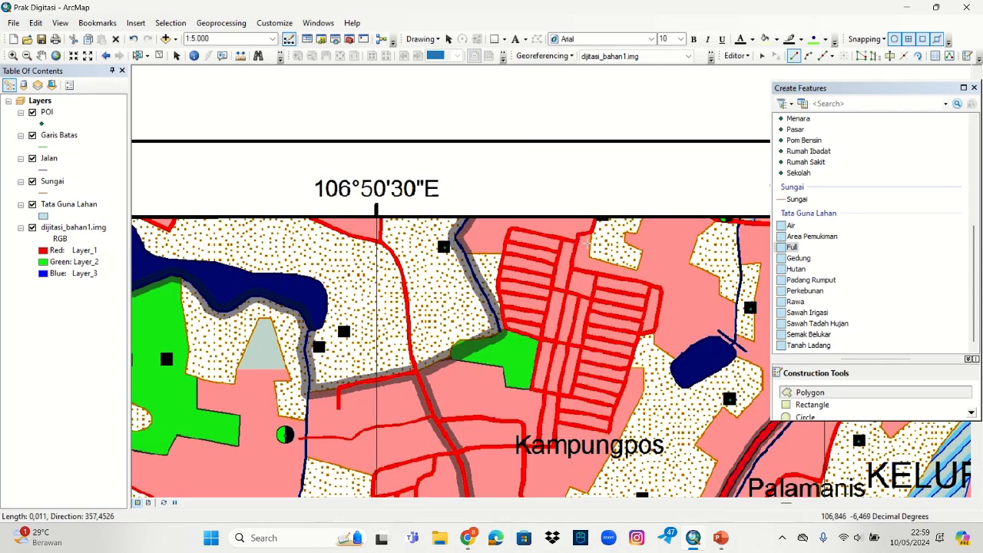
pyautogui.moveTo(586, 243); pyautogui.dragTo(160, 239)
pyautogui.moveTo(647, 235); pyautogui.dragTo(224, 209)
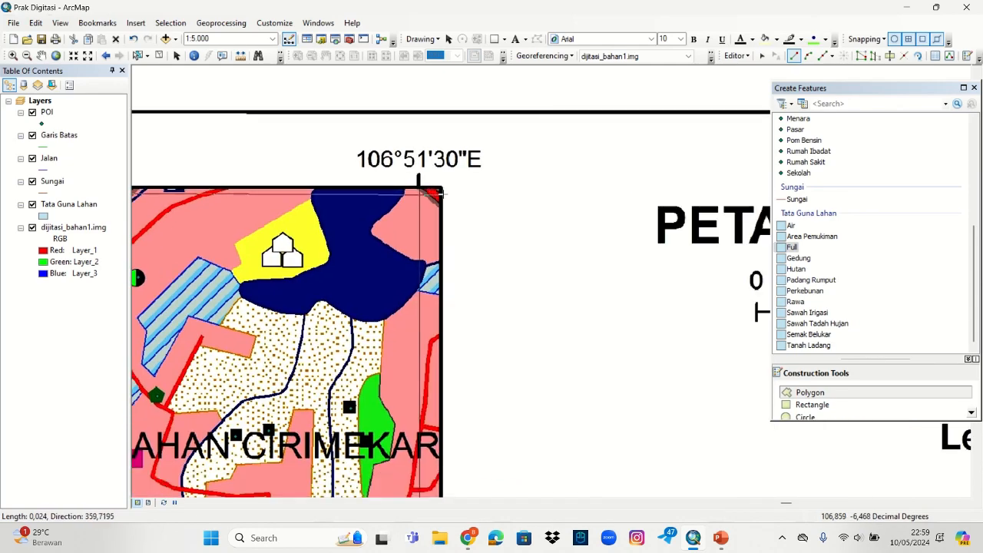
pyautogui.scroll(-4, 440, 192)
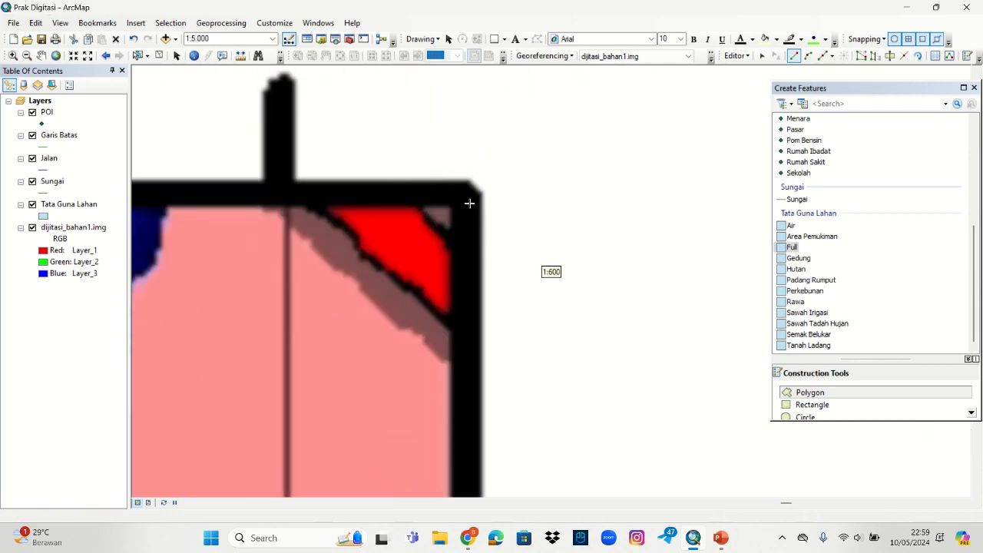
pyautogui.scroll(-1, 469, 202)
pyautogui.click(427, 172)
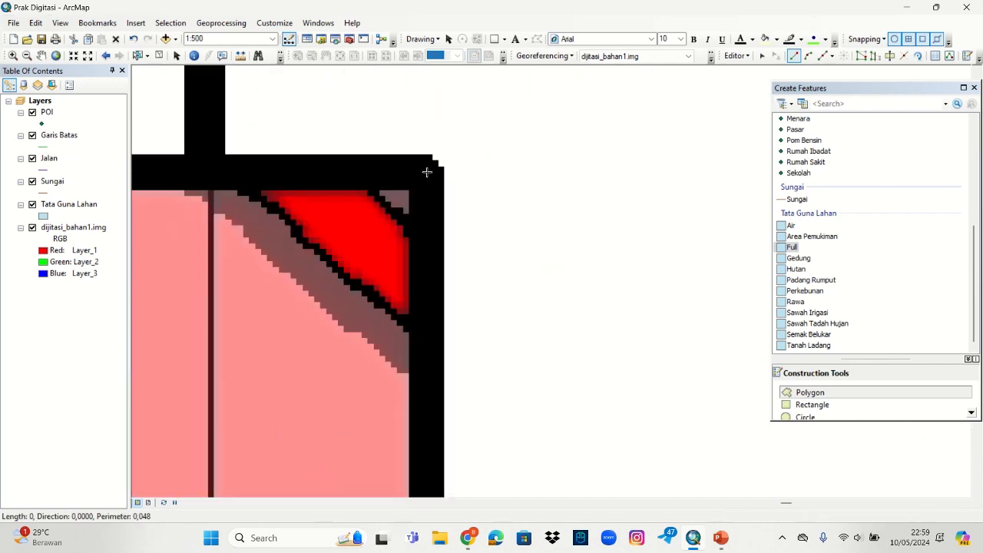
# Step: Place the third vertex of the Full polygon at the southeast corner of the map frame
pyautogui.scroll(5, 498, 217)
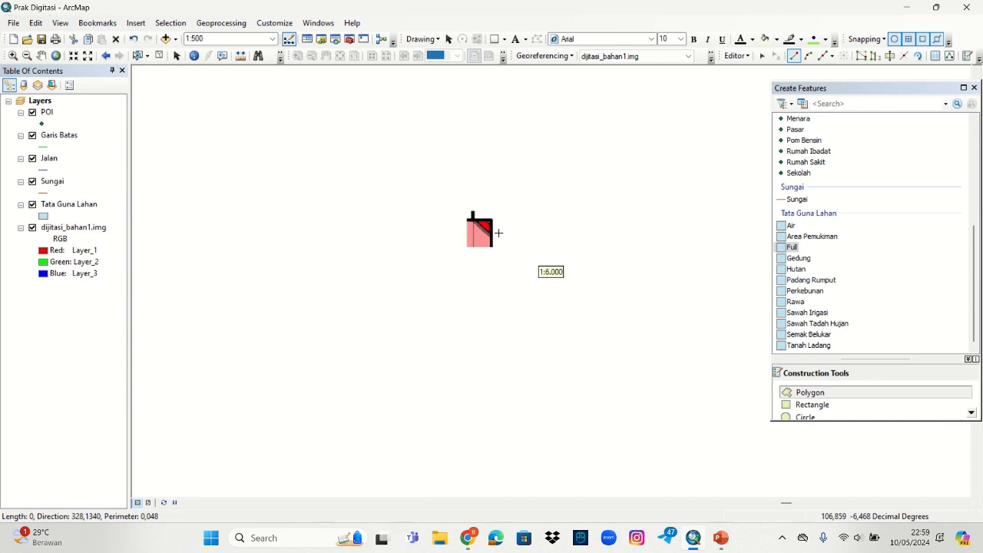
pyautogui.scroll(3, 506, 292)
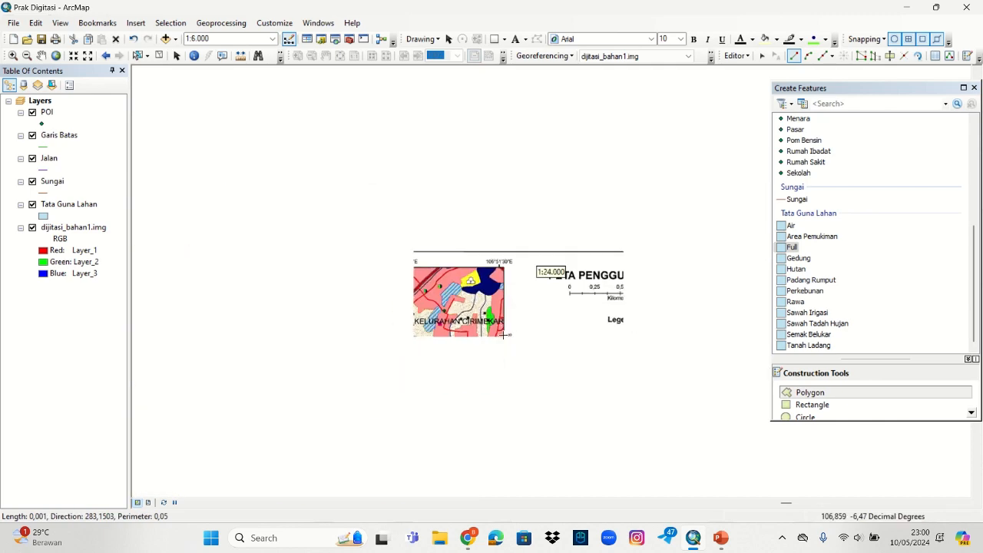
pyautogui.moveTo(503, 381); pyautogui.dragTo(490, 191)
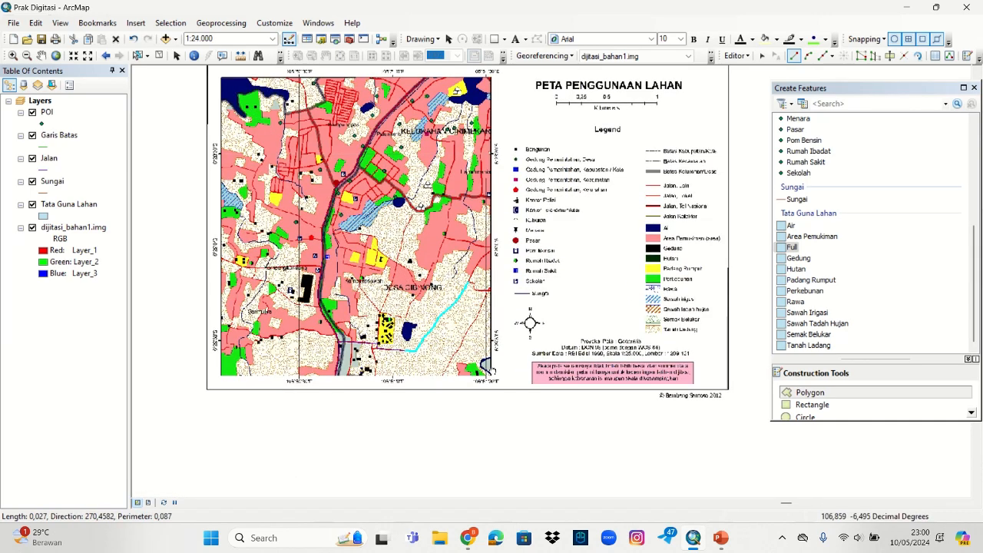
pyautogui.scroll(-4, 492, 373)
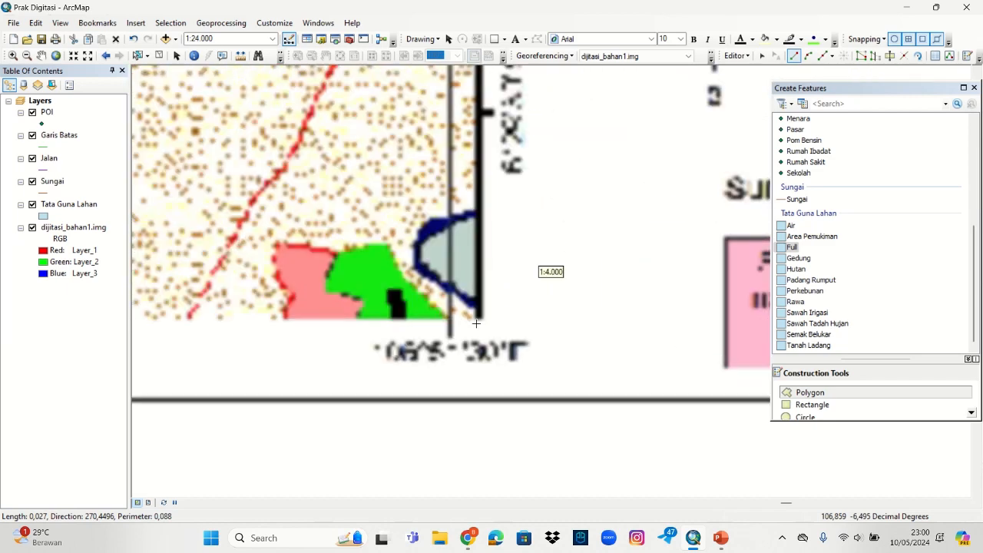
pyautogui.scroll(-4, 476, 323)
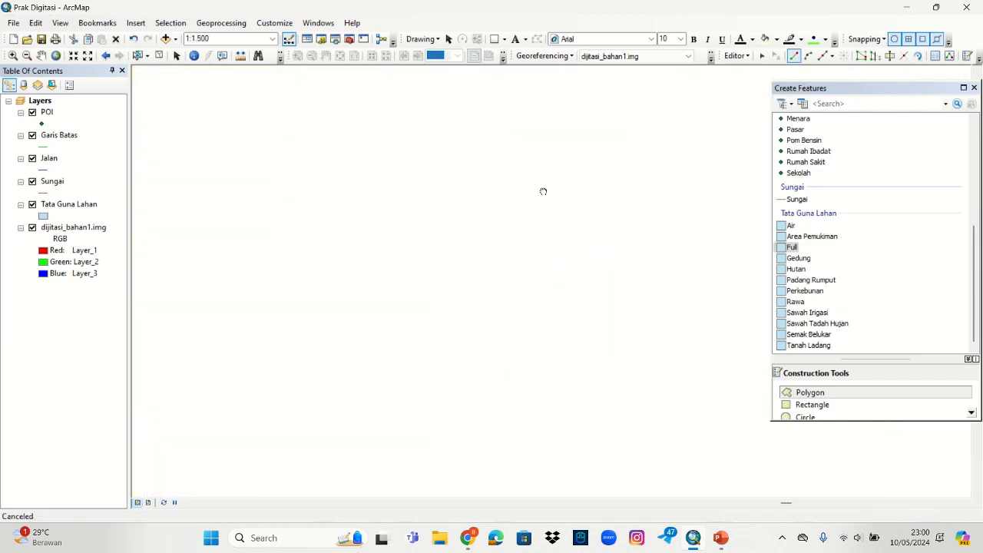
pyautogui.moveTo(413, 367); pyautogui.dragTo(489, 263)
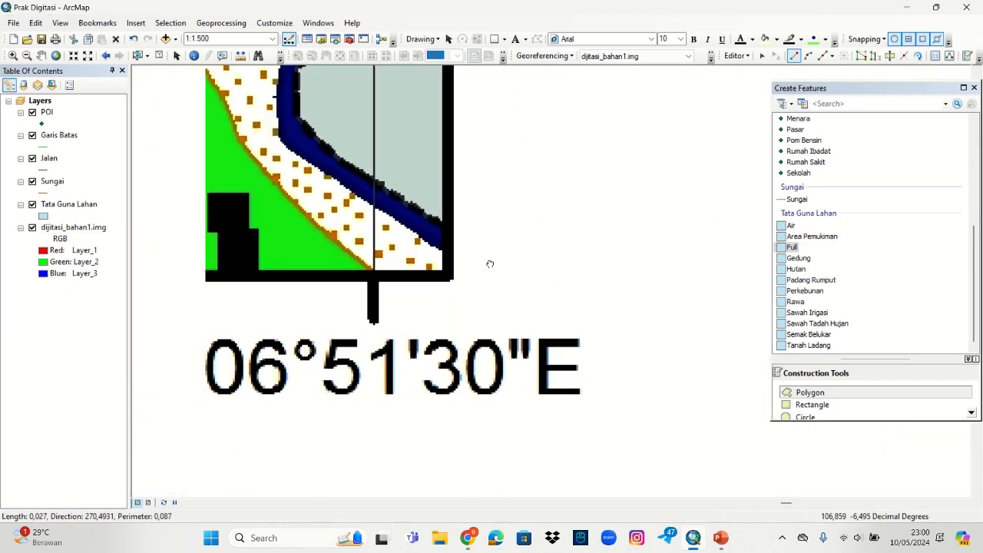
pyautogui.click(448, 277)
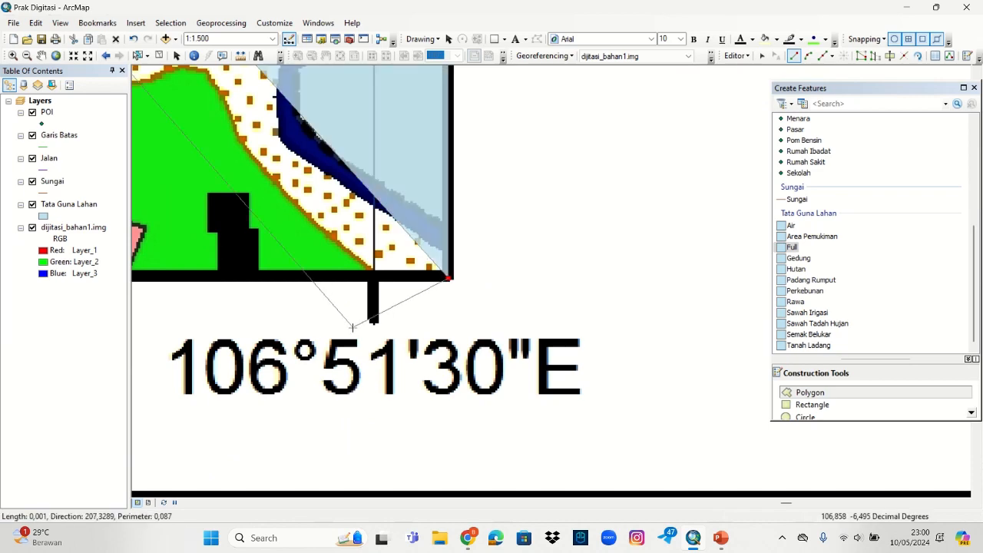
# Step: Place the last vertex of the Full polygon at the map frame's southwest corner and finish the sketch
pyautogui.scroll(8, 353, 327)
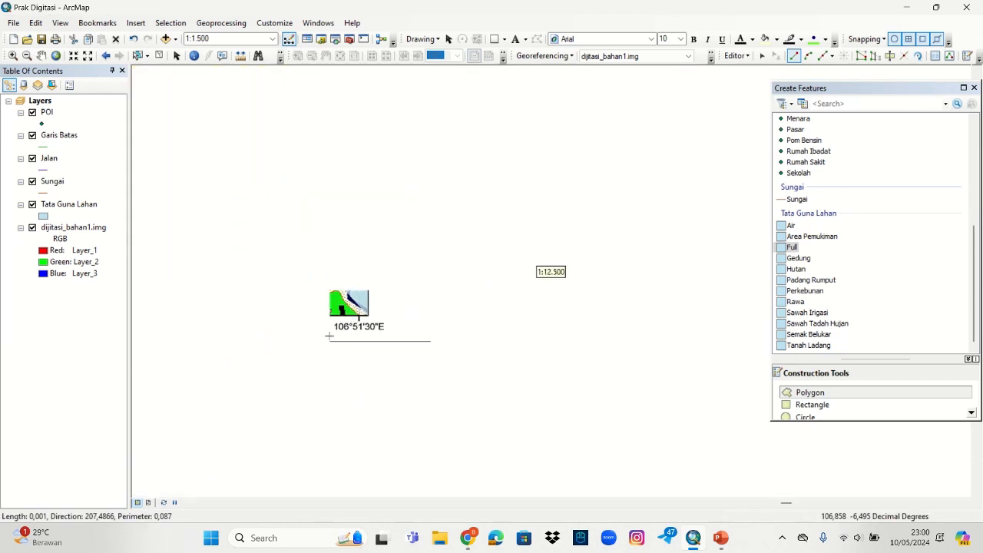
pyautogui.moveTo(297, 321); pyautogui.dragTo(605, 292)
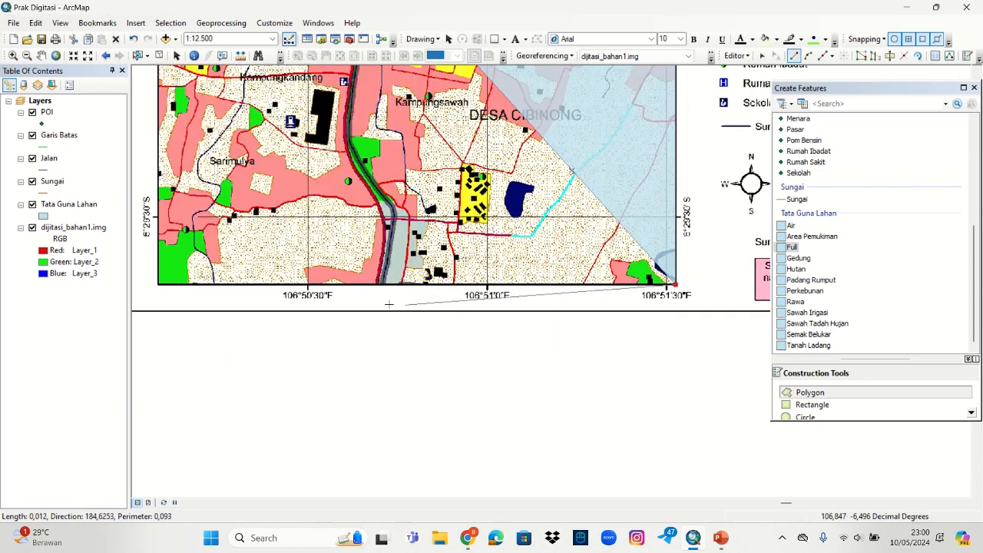
pyautogui.moveTo(301, 296); pyautogui.dragTo(568, 289)
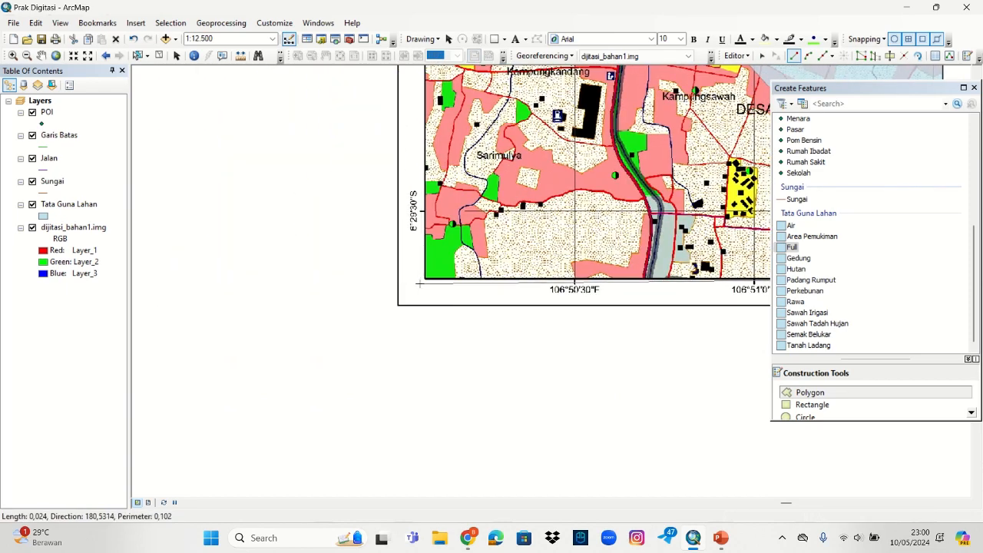
pyautogui.scroll(-8, 418, 284)
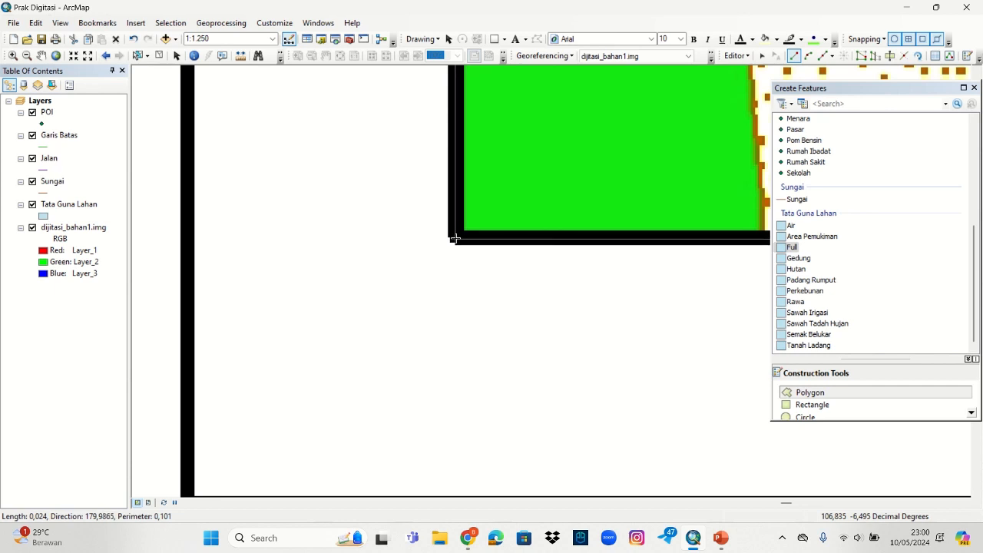
pyautogui.scroll(3, 558, 318)
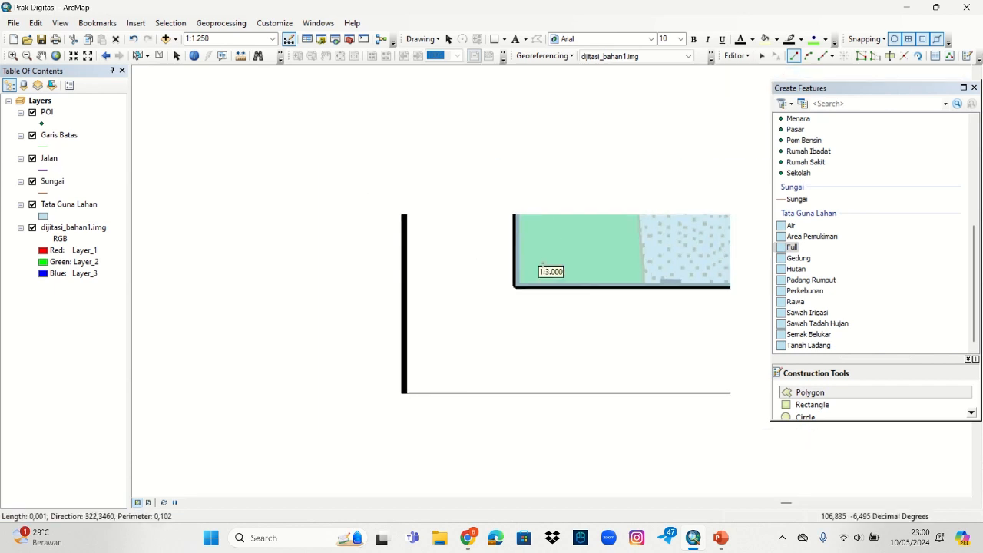
pyautogui.rightClick(533, 284)
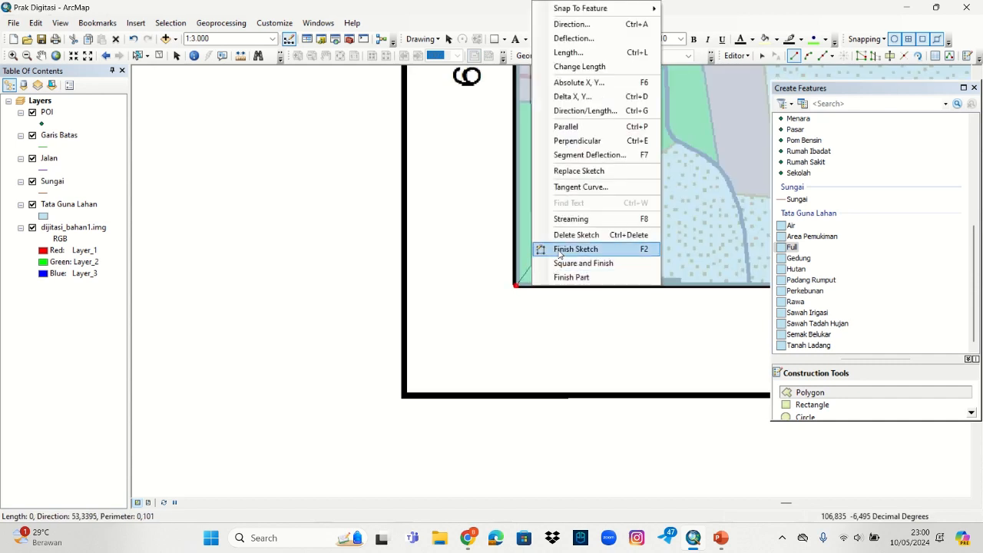
pyautogui.click(559, 249)
pyautogui.scroll(3, 656, 314)
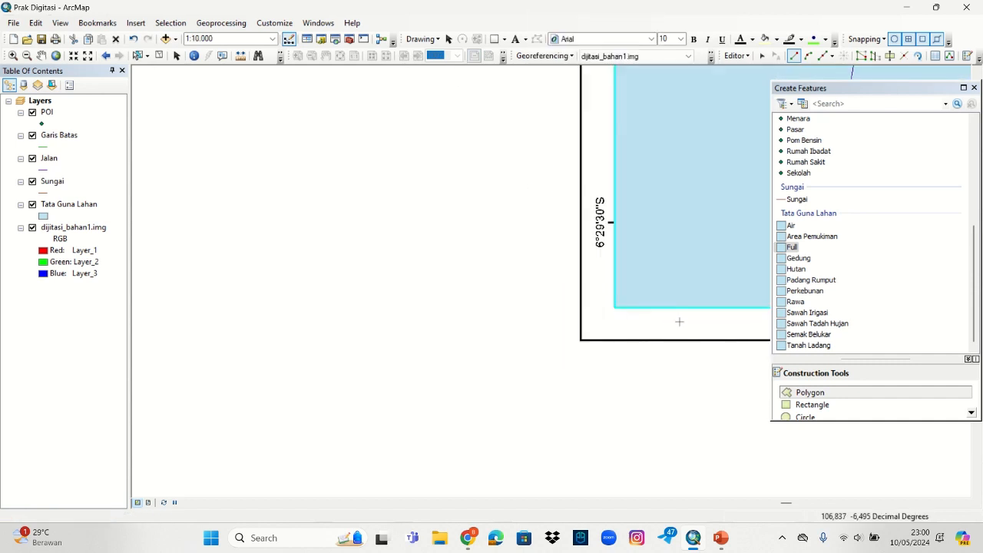
pyautogui.moveTo(680, 319); pyautogui.dragTo(468, 427)
pyautogui.moveTo(651, 253); pyautogui.dragTo(506, 328)
pyautogui.scroll(3, 564, 302)
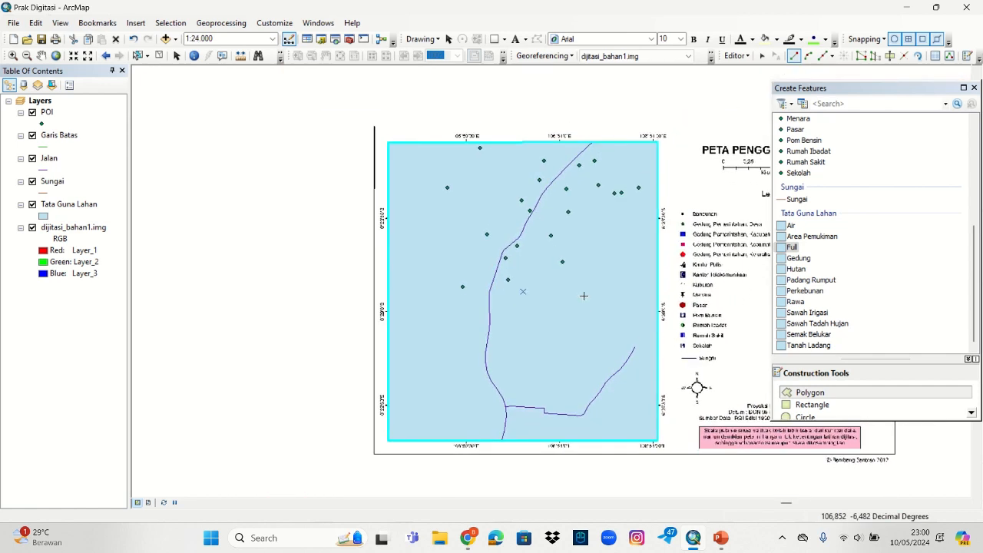
pyautogui.scroll(-1, 583, 294)
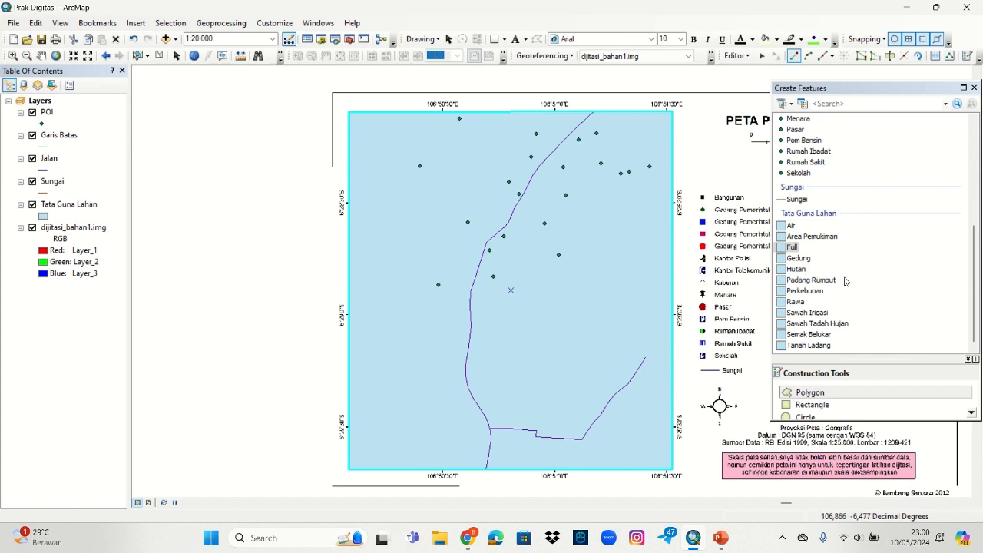
# Step: Symbolize the Tata Guna Lahan layer by unique values of the Keterangan field and add all its values
pyautogui.click(791, 246)
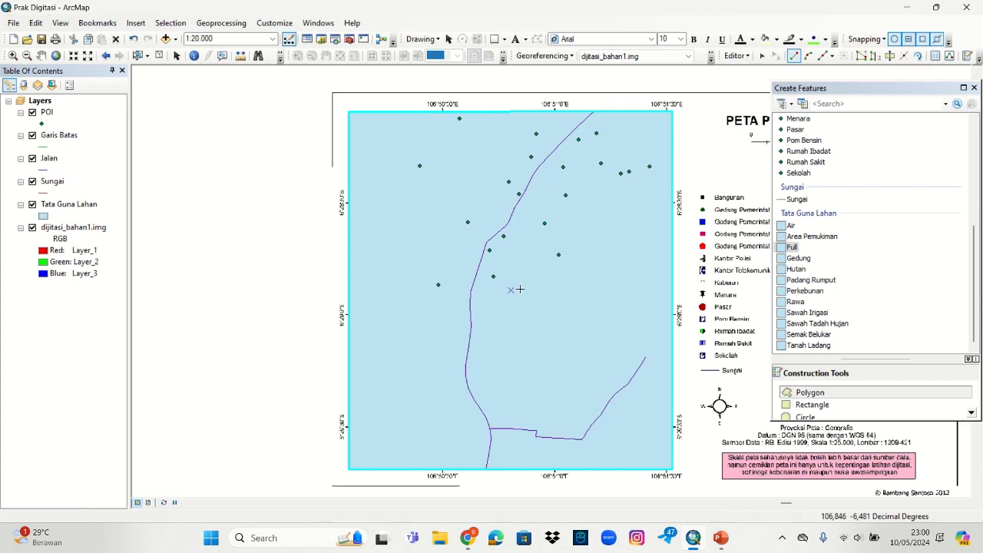
pyautogui.doubleClick(60, 205)
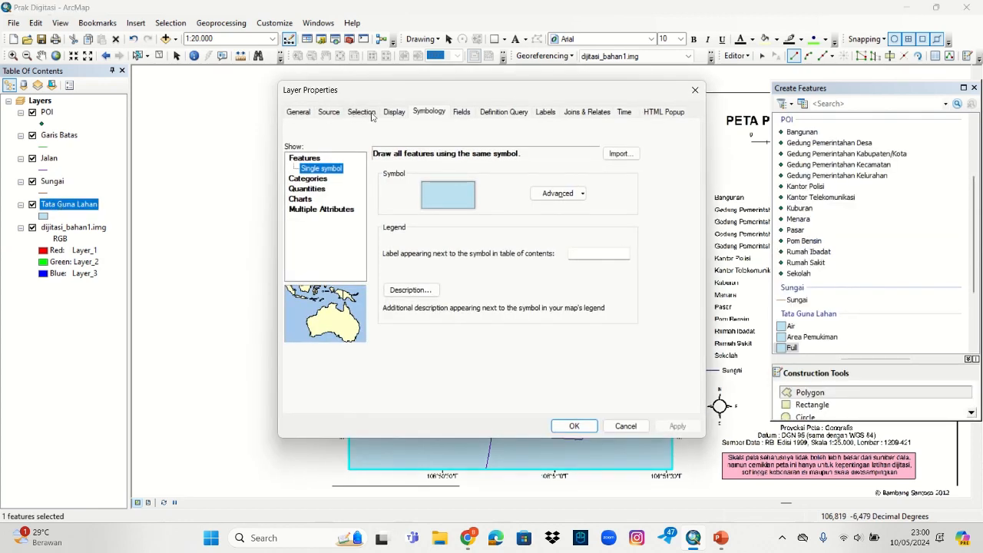
pyautogui.click(315, 179)
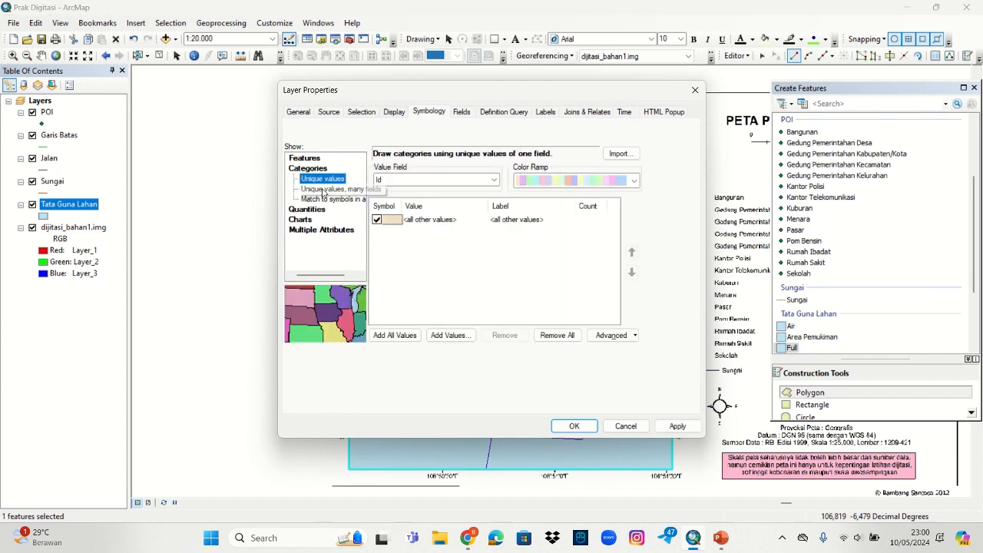
pyautogui.click(403, 182)
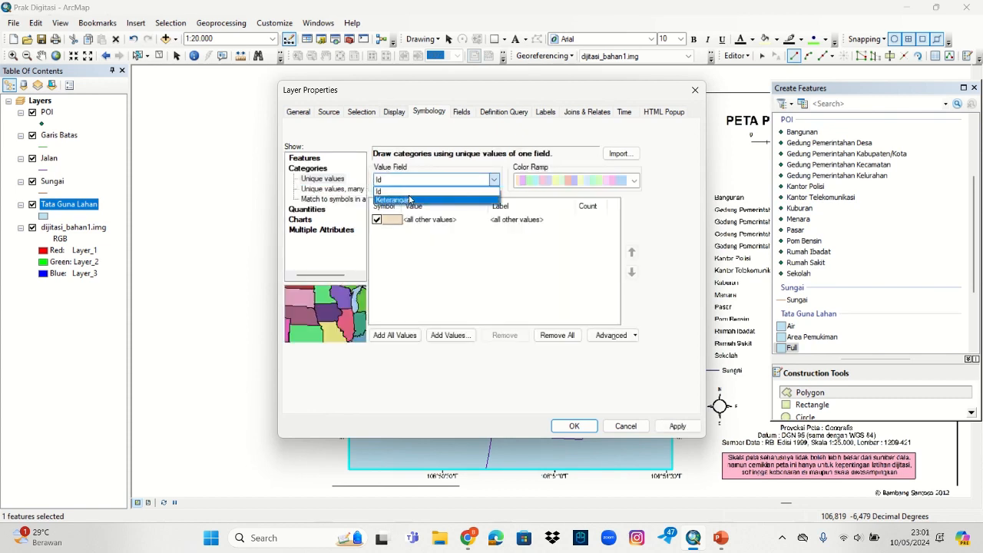
pyautogui.click(407, 196)
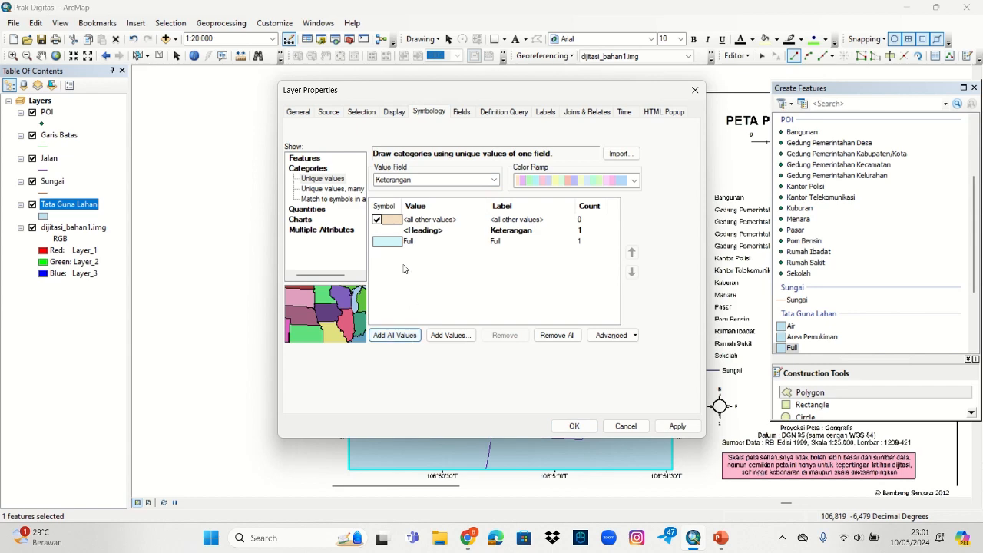
# Step: Assign the Hollow symbol to the Full category of the Tata Guna Lahan layer and apply it
pyautogui.doubleClick(395, 242)
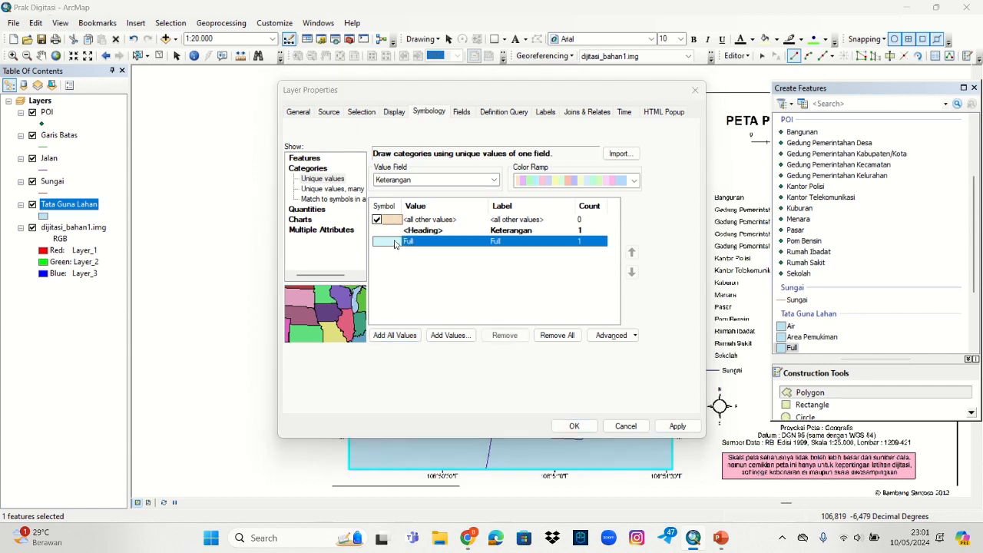
pyautogui.click(441, 241)
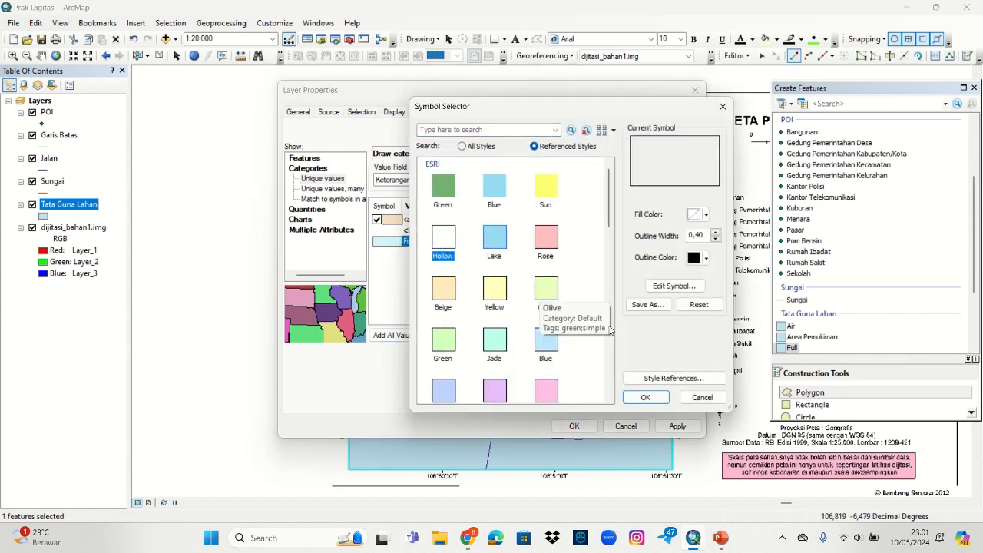
pyautogui.click(645, 397)
pyautogui.click(678, 427)
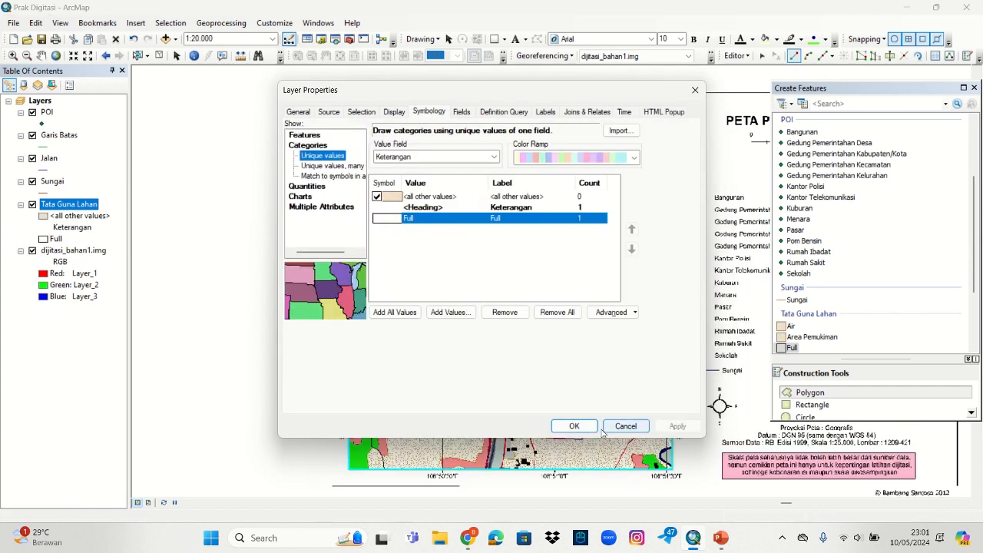
# Step: Close the layer properties and examine the land-use classes in the scanned map's legend
pyautogui.click(574, 426)
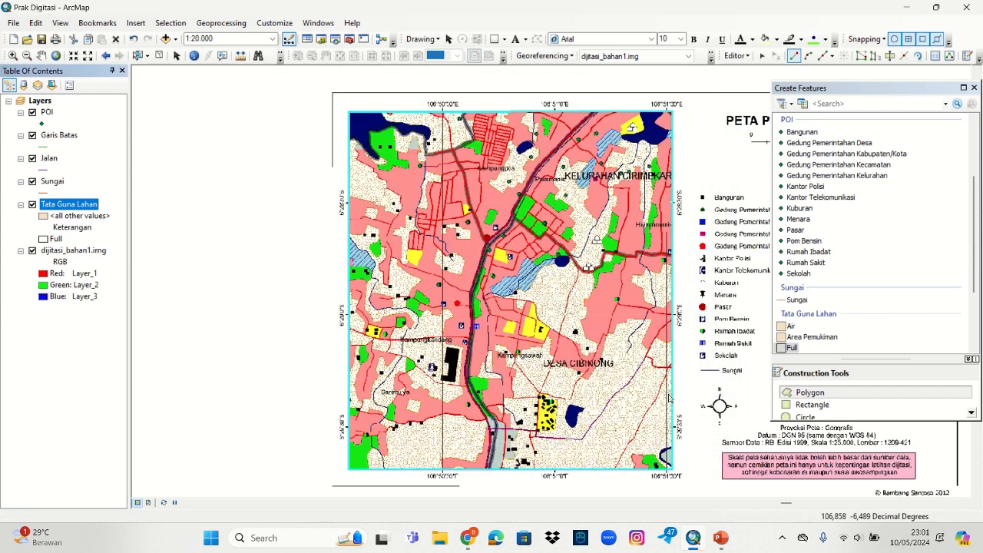
pyautogui.scroll(-5, 585, 316)
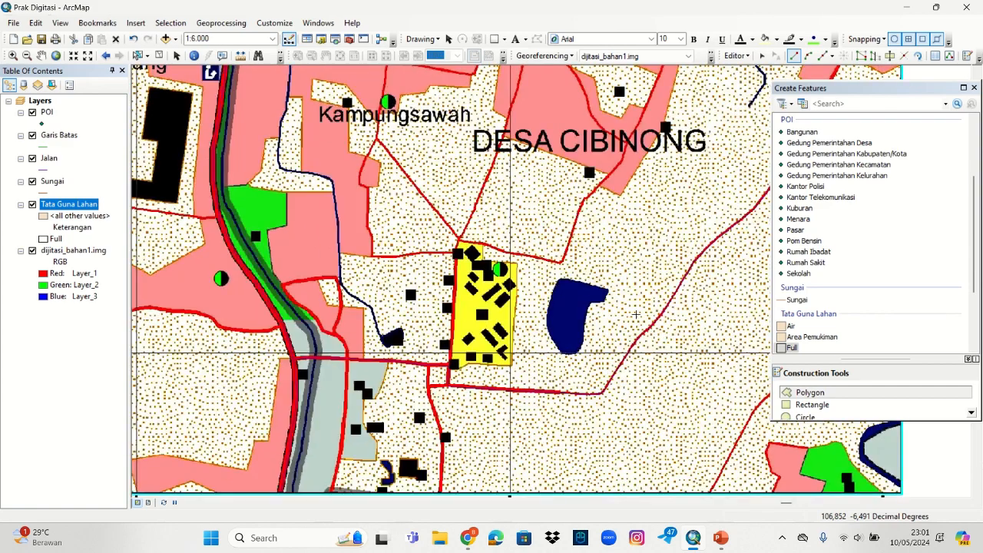
pyautogui.scroll(-2, 818, 297)
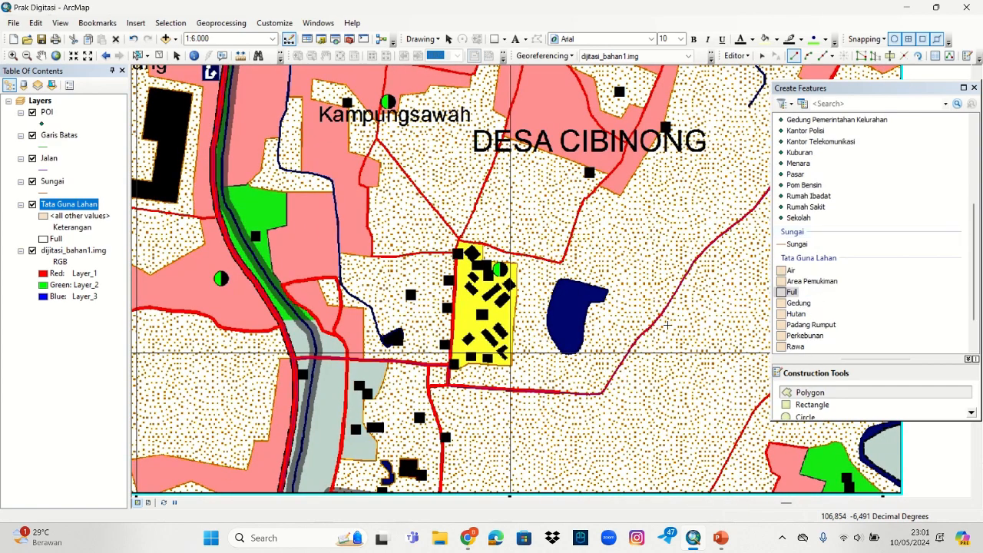
pyautogui.scroll(5, 667, 327)
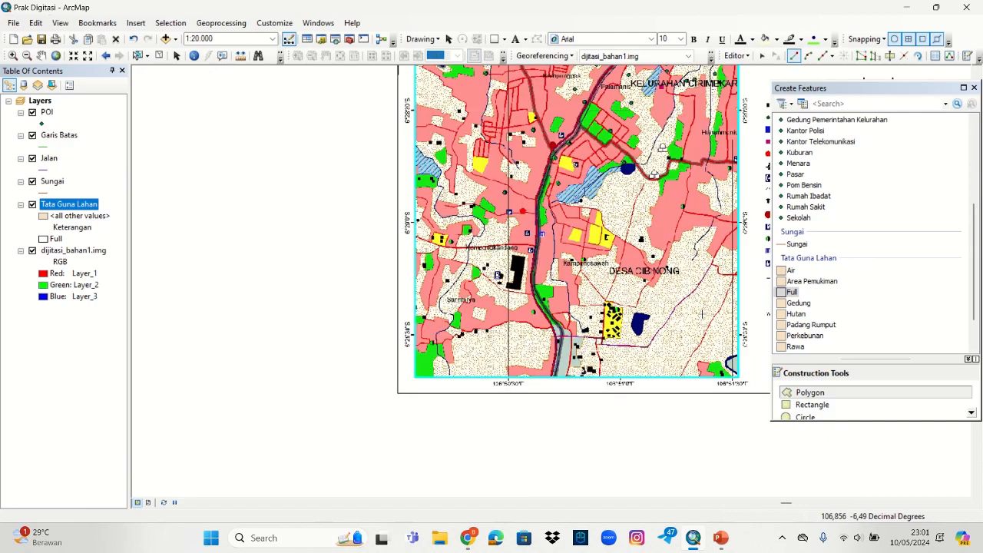
pyautogui.moveTo(699, 317); pyautogui.dragTo(494, 351)
pyautogui.moveTo(616, 299); pyautogui.dragTo(535, 299)
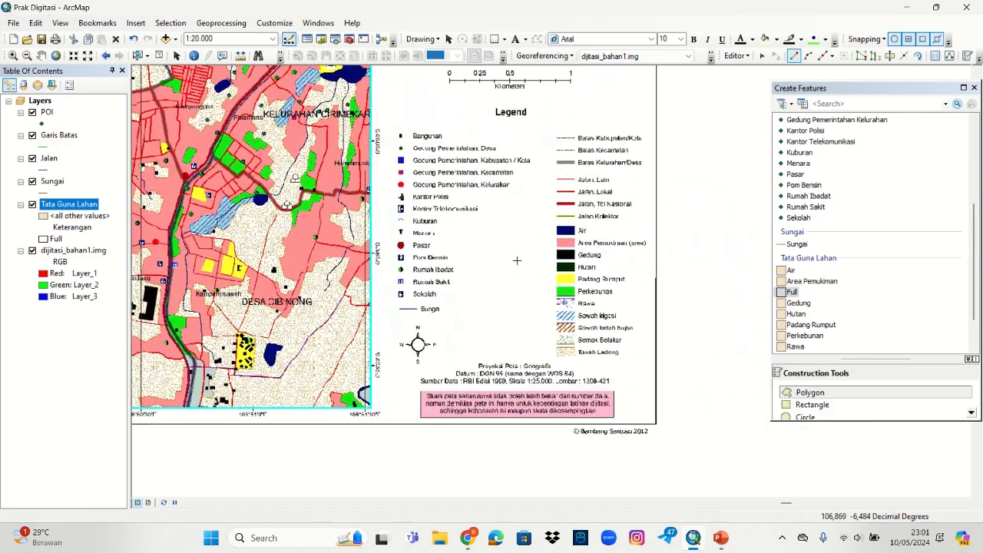
pyautogui.scroll(-2, 568, 236)
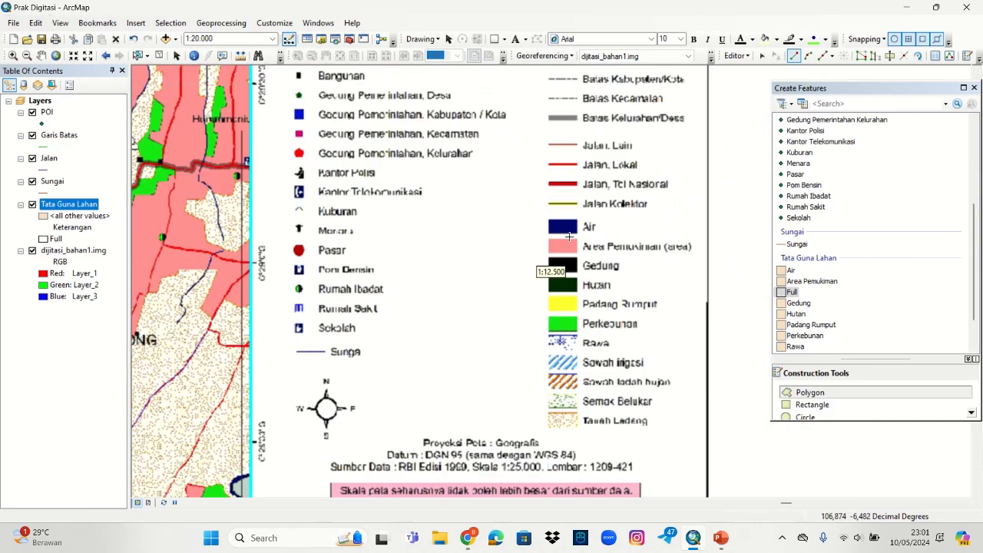
pyautogui.moveTo(454, 346); pyautogui.dragTo(704, 238)
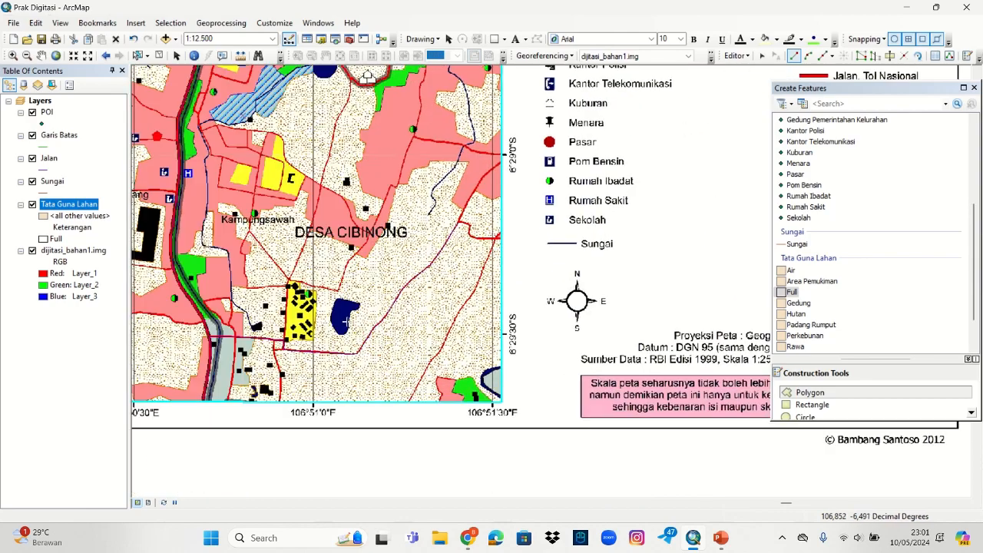
# Step: Start an Air polygon at the northwest corner of the dark blue pond southeast of Kampungsawah and trace its northern edge eastward
pyautogui.moveTo(347, 321); pyautogui.dragTo(396, 306)
pyautogui.scroll(-1, 386, 301)
pyautogui.scroll(-6, 386, 301)
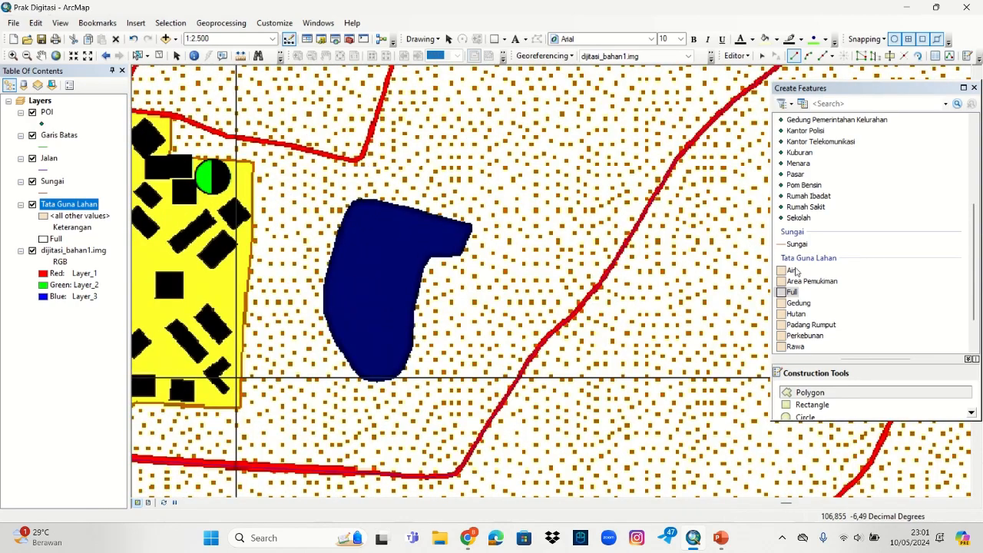
pyautogui.click(795, 270)
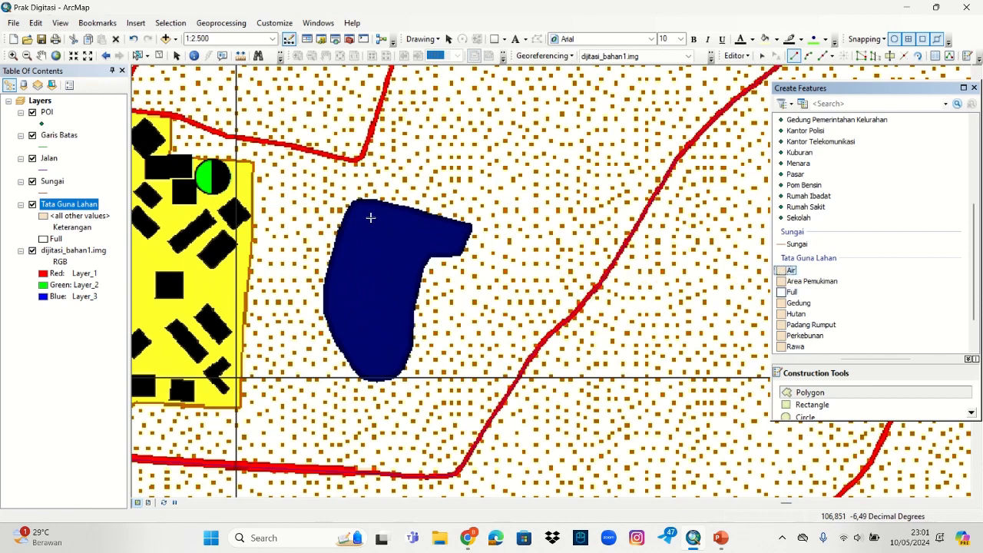
pyautogui.scroll(-3, 370, 218)
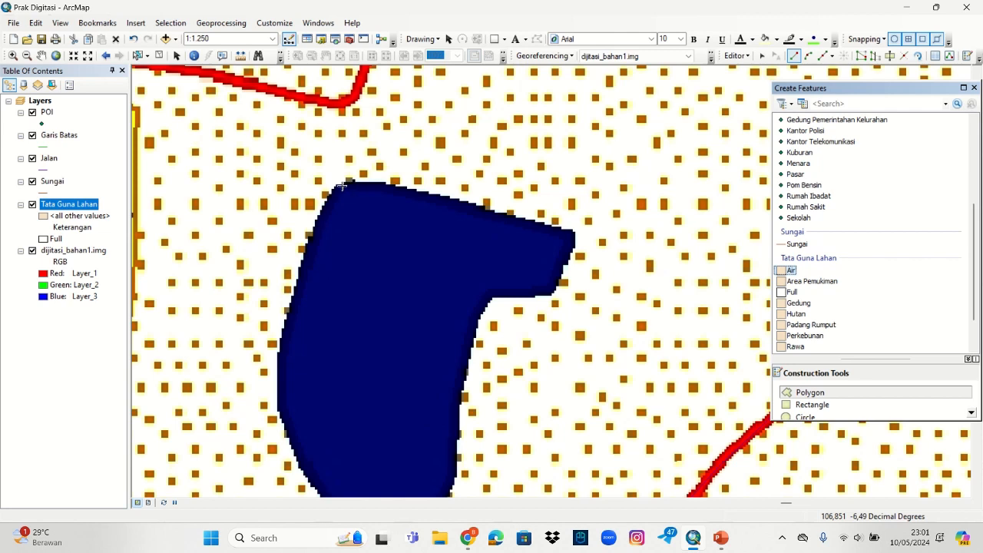
pyautogui.click(344, 185)
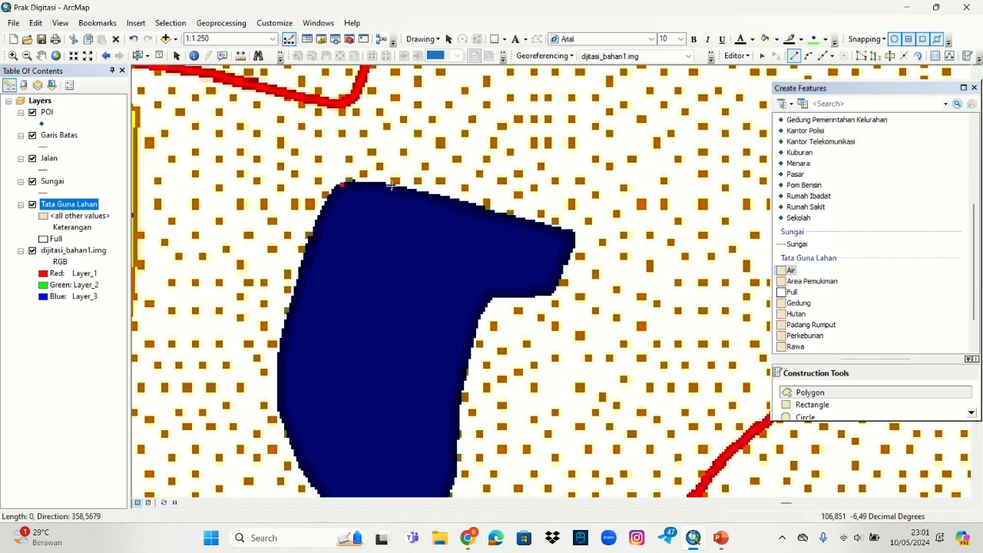
pyautogui.click(381, 184)
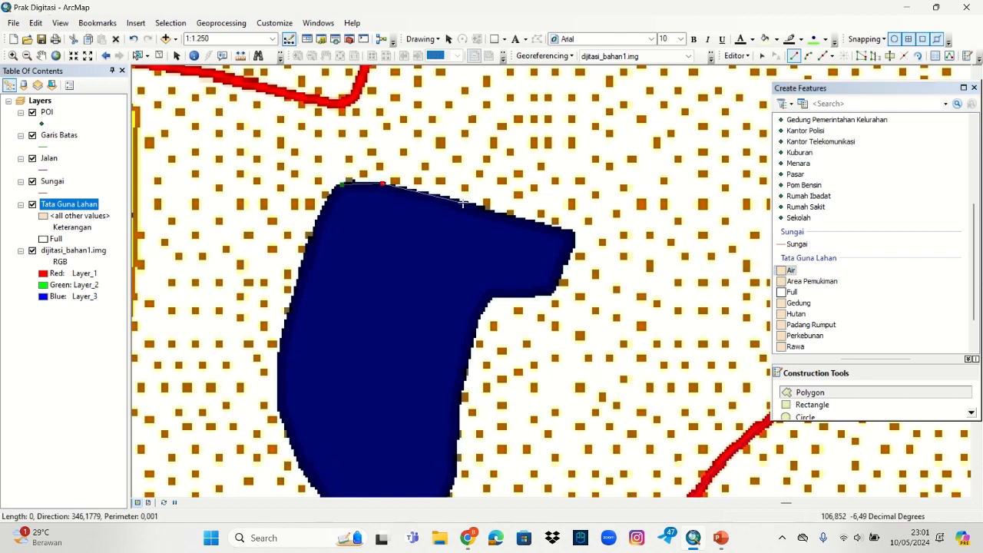
pyautogui.click(465, 202)
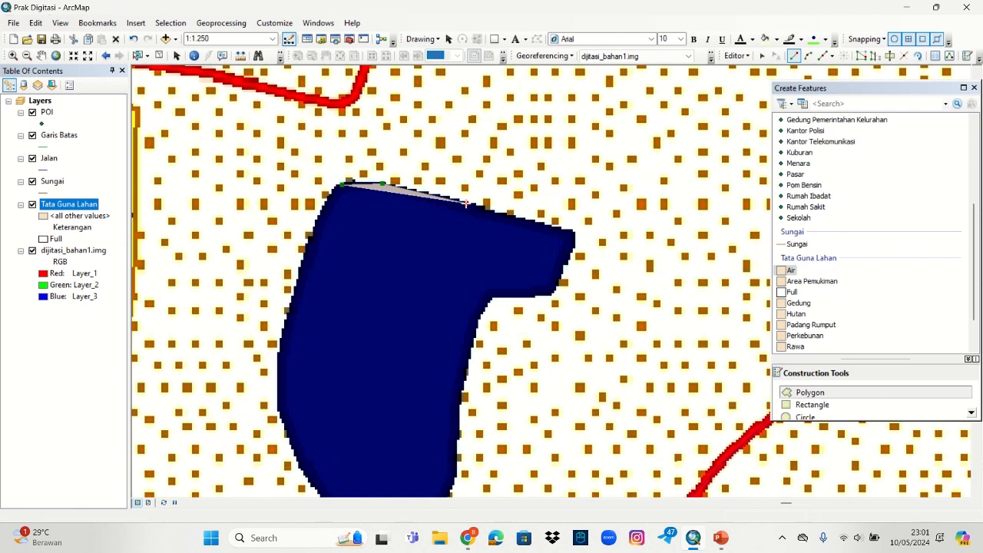
pyautogui.click(542, 225)
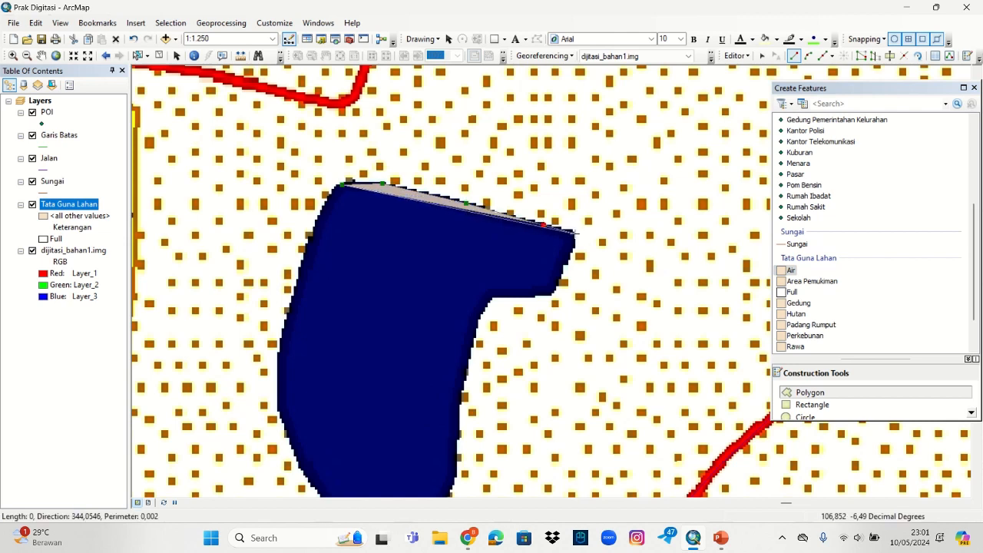
# Step: Continue the Air polygon around the pond's northeastern tip and back west to the inner corner
pyautogui.click(573, 246)
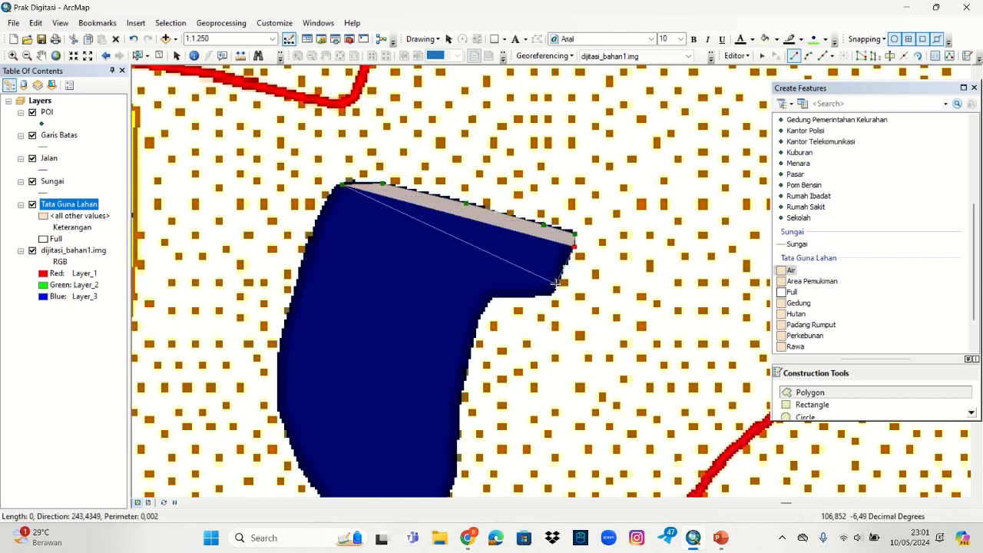
pyautogui.click(567, 258)
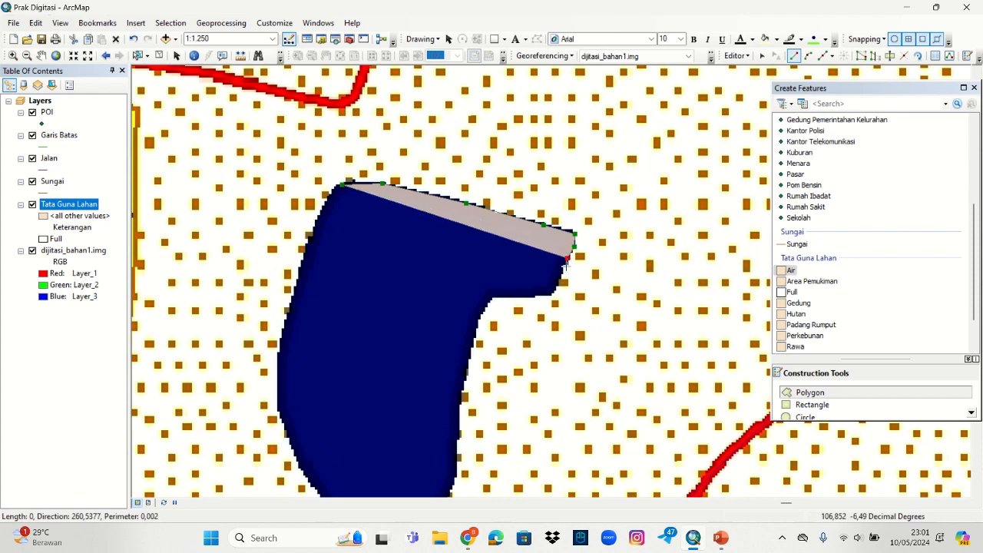
pyautogui.click(558, 276)
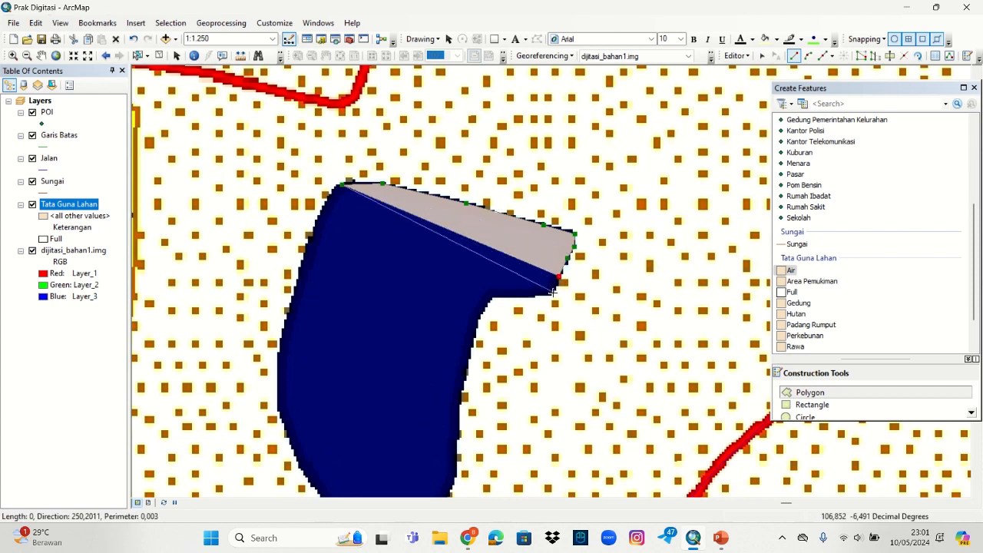
pyautogui.click(551, 292)
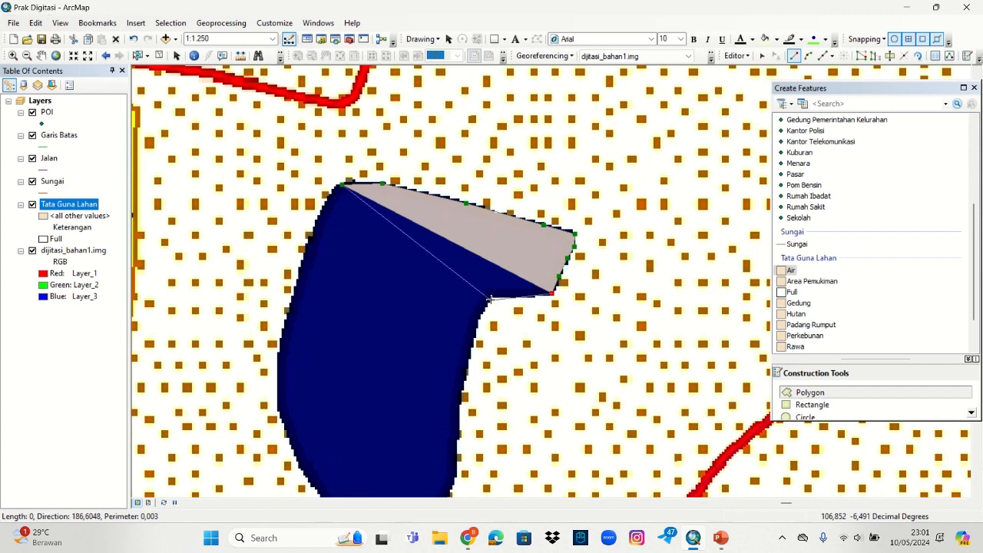
pyautogui.click(488, 295)
# Step: Trace the pond's eastern edge from the inner corner southward with further Air polygon vertices
pyautogui.press('Down')
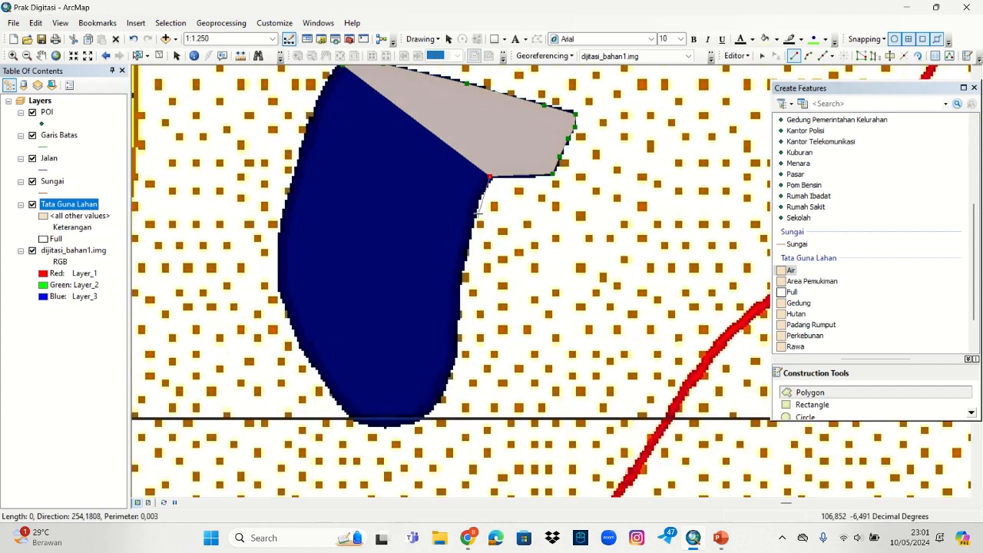
pyautogui.click(476, 202)
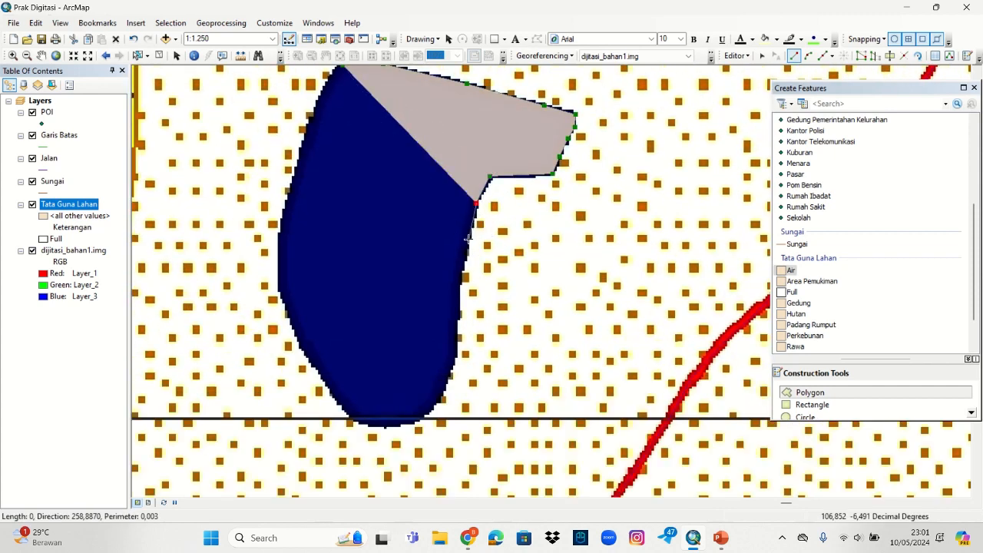
pyautogui.click(468, 242)
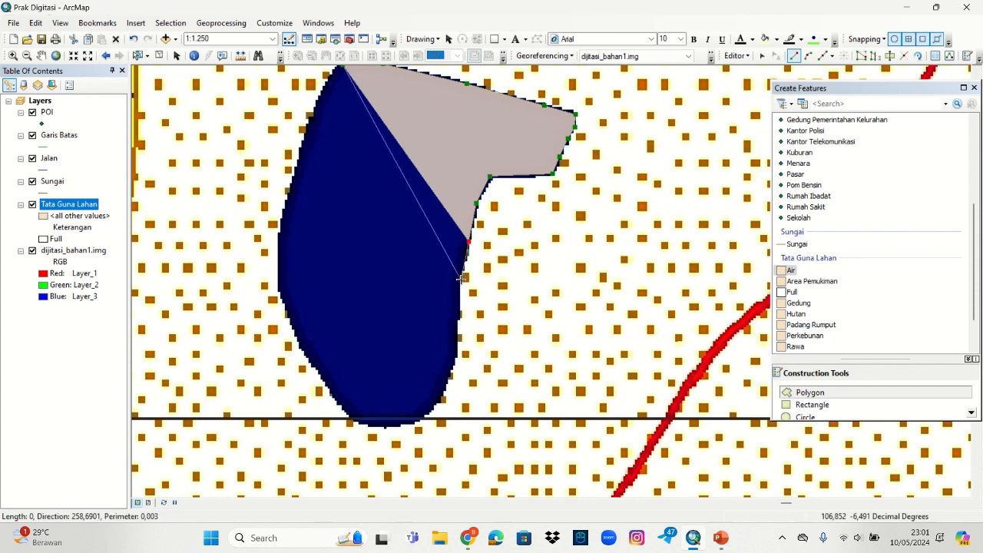
pyautogui.click(460, 280)
pyautogui.click(459, 316)
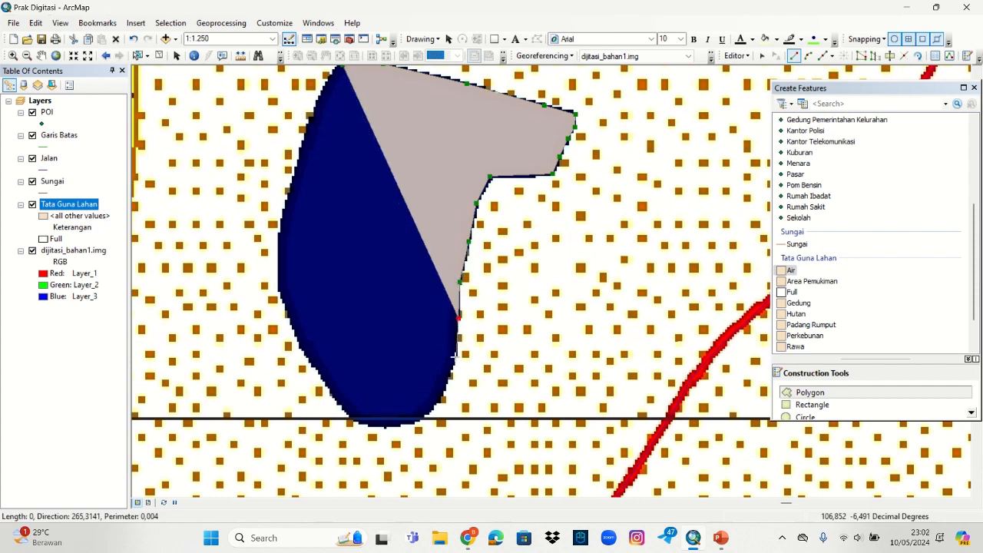
pyautogui.click(456, 355)
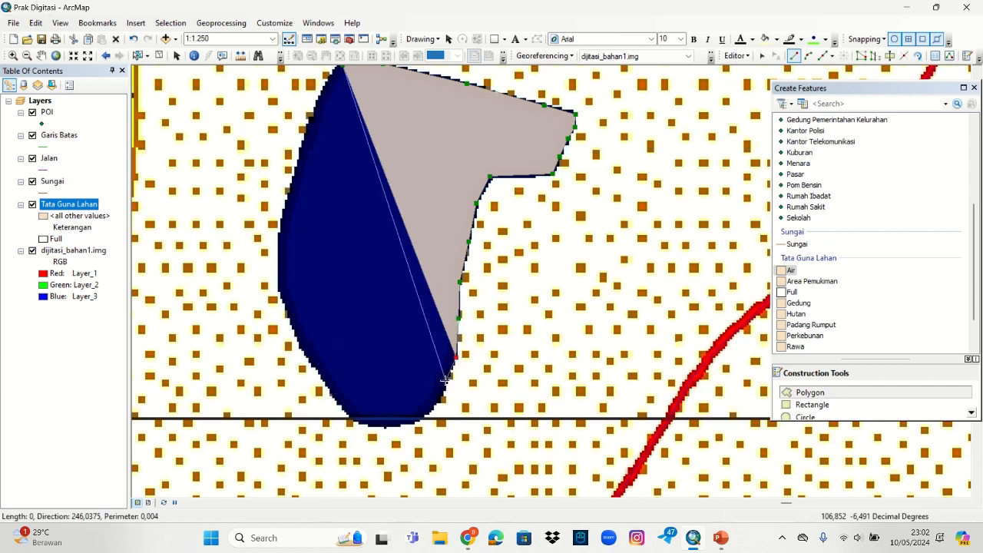
pyautogui.click(444, 379)
# Step: Trace the pond's rounded southern end from east to west with Air polygon vertices
pyautogui.moveTo(438, 418); pyautogui.dragTo(490, 320)
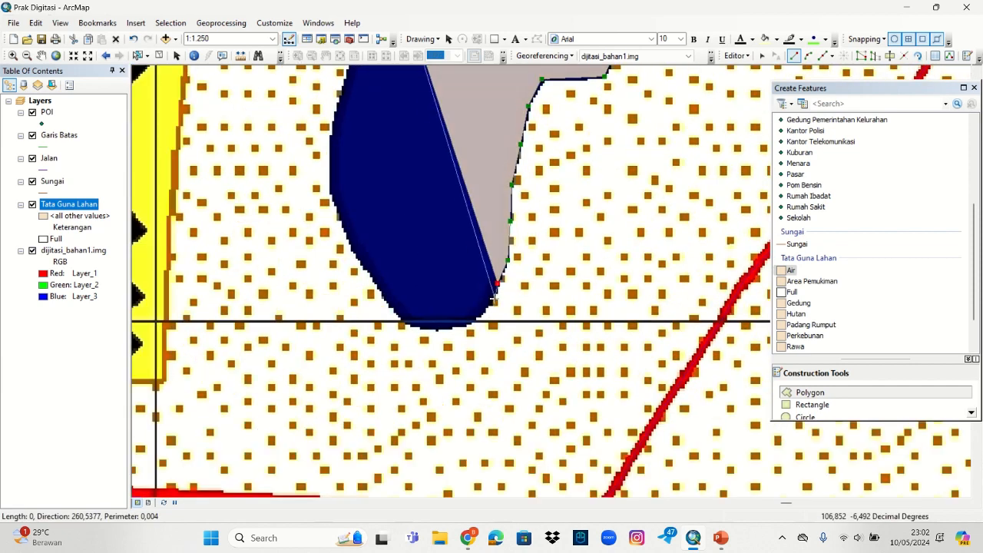
pyautogui.click(494, 301)
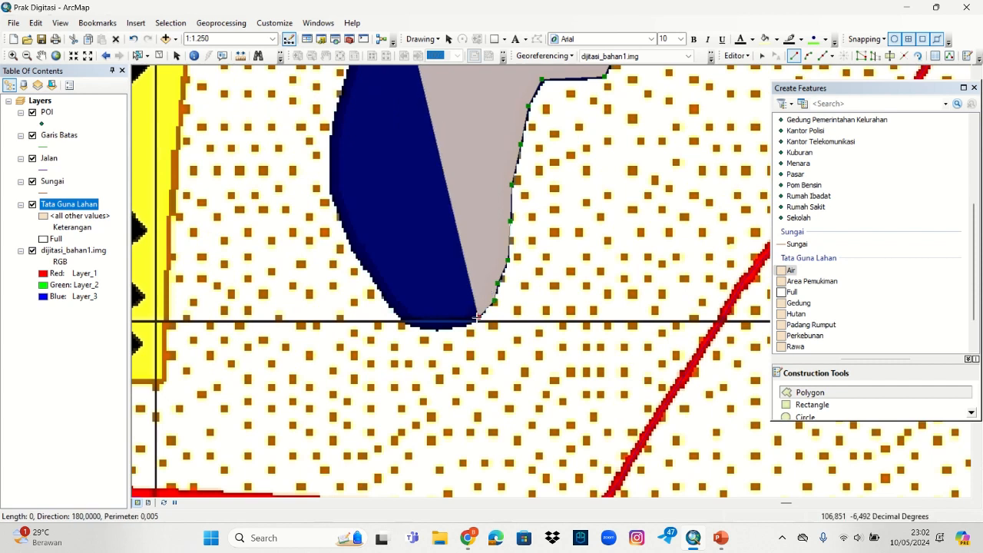
pyautogui.click(477, 317)
pyautogui.click(455, 326)
pyautogui.click(427, 328)
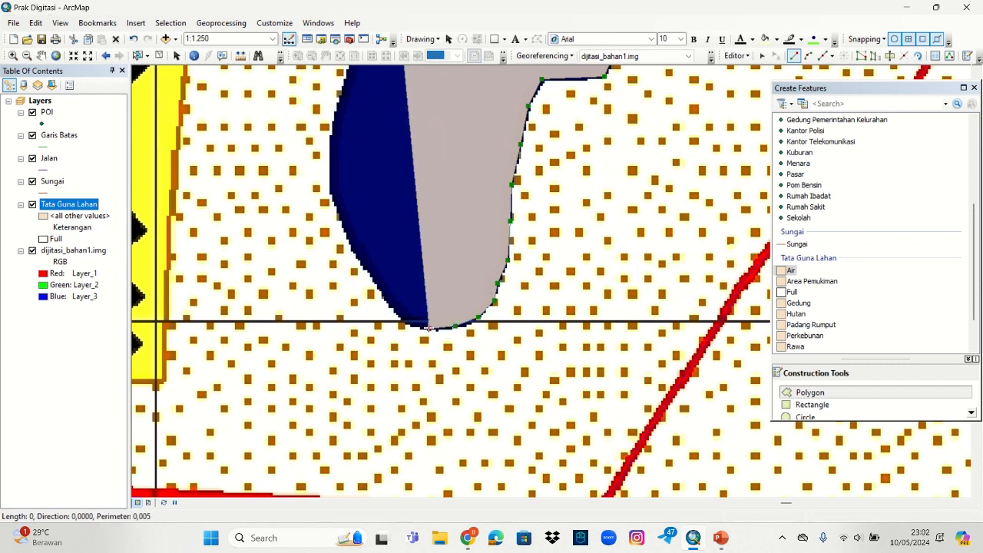
pyautogui.click(405, 319)
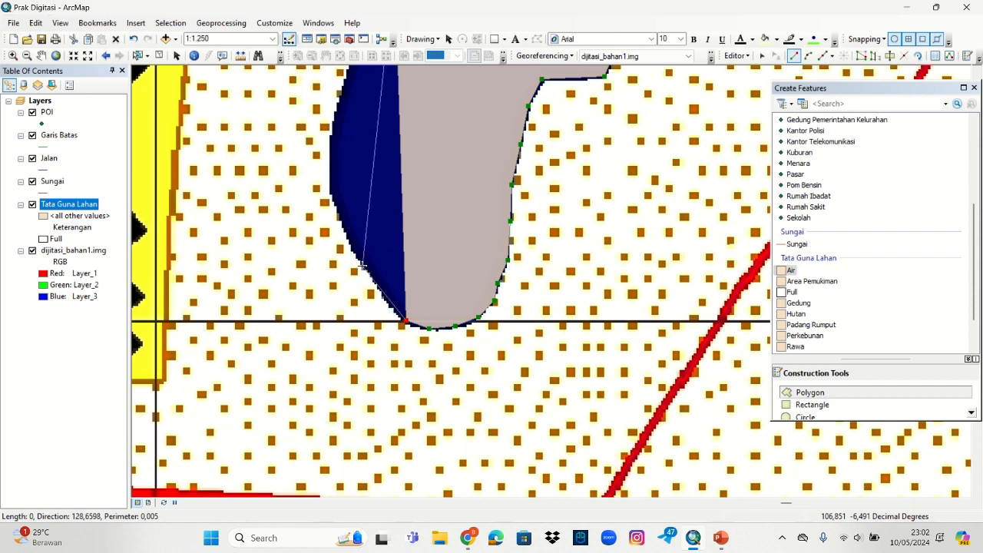
# Step: Trace the pond's western edge north to the starting corner and finish the Air polygon sketch
pyautogui.click(362, 265)
pyautogui.click(346, 239)
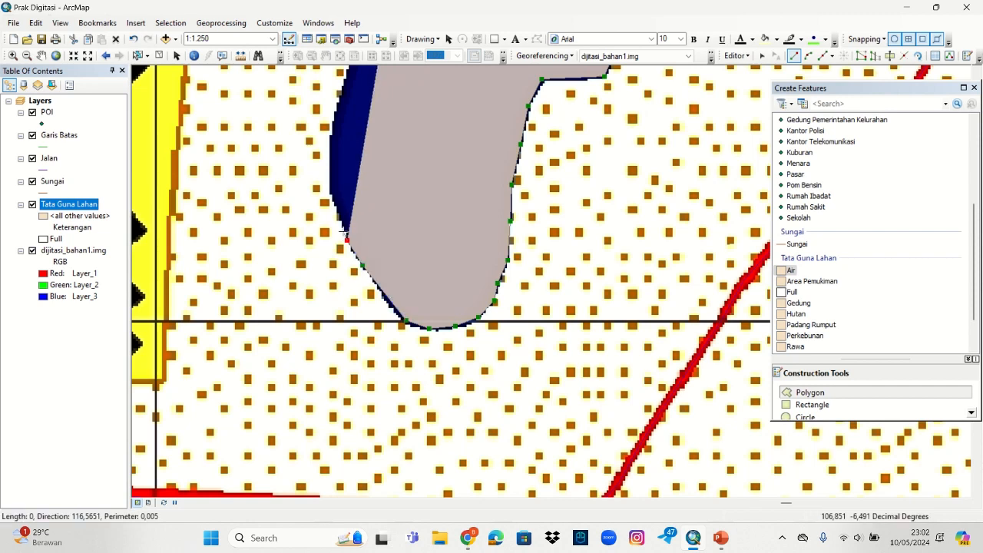
pyautogui.click(331, 195)
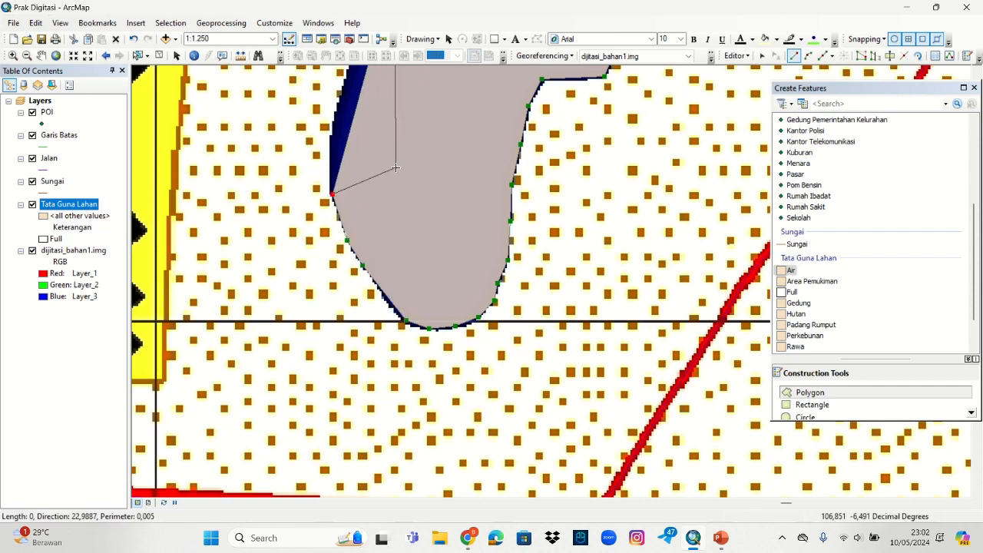
pyautogui.moveTo(395, 170); pyautogui.dragTo(465, 337)
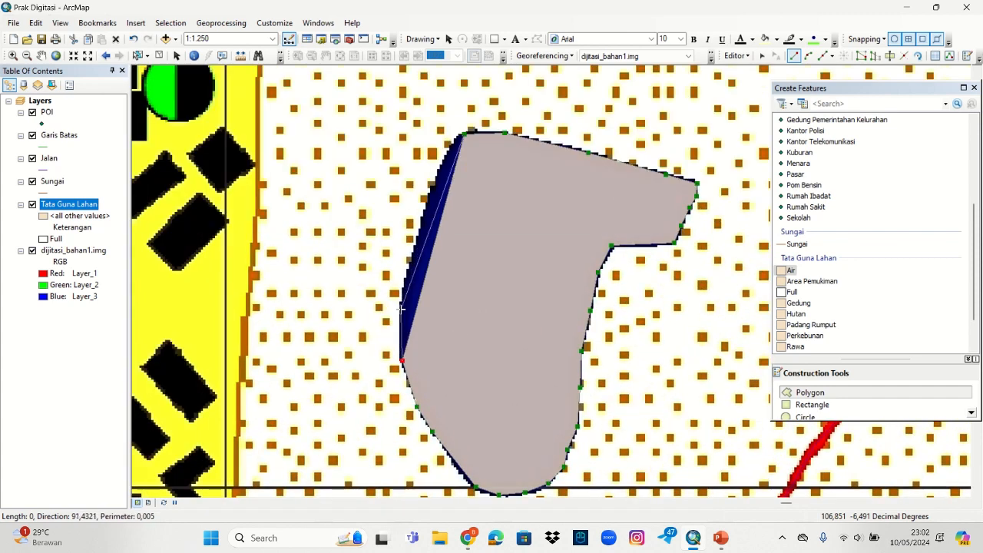
pyautogui.click(400, 304)
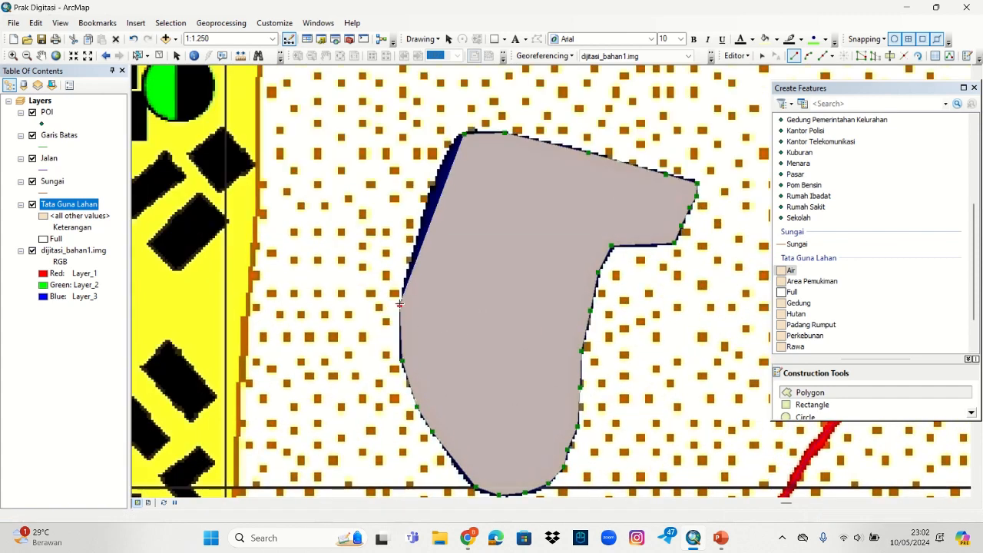
pyautogui.click(425, 213)
pyautogui.click(443, 157)
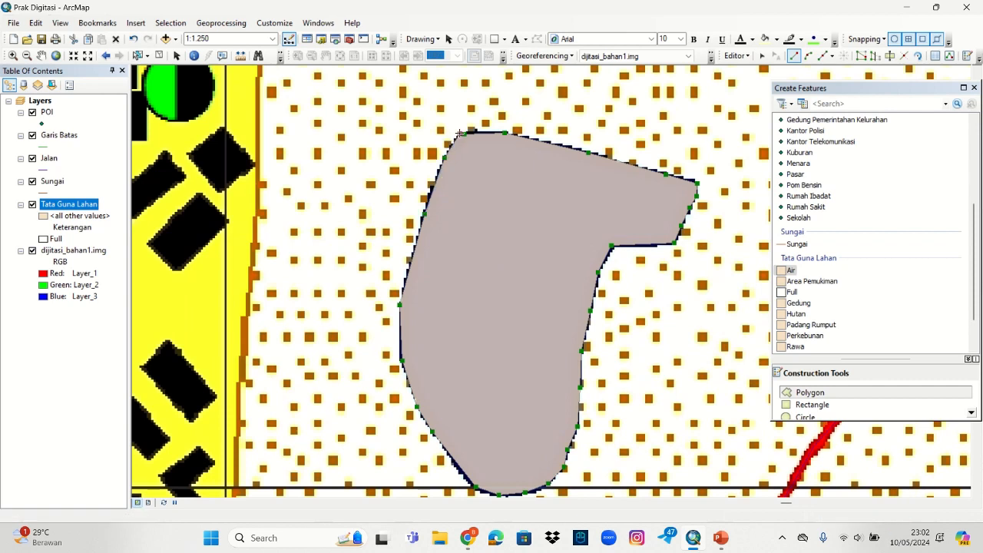
pyautogui.click(459, 135)
pyautogui.rightClick(478, 155)
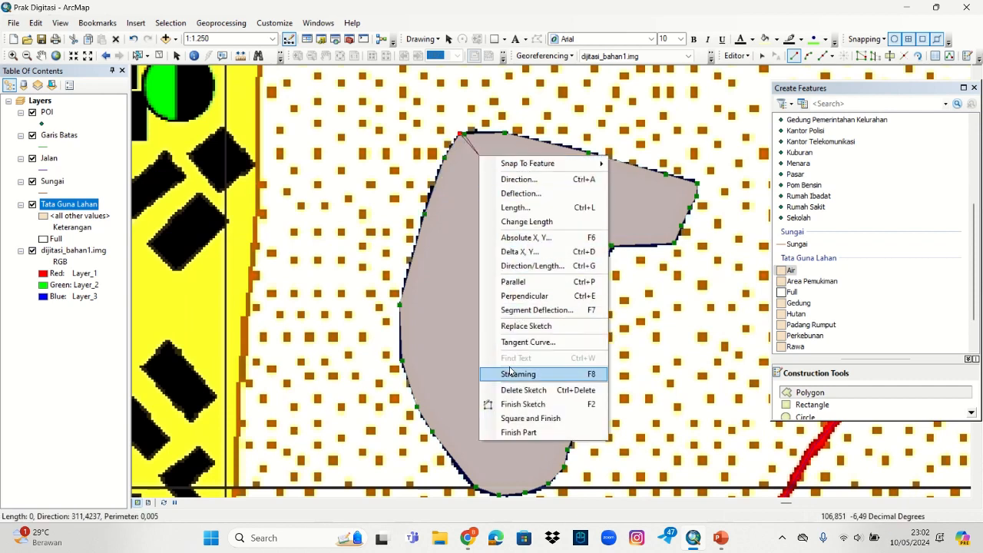
pyautogui.click(542, 404)
pyautogui.scroll(4, 688, 349)
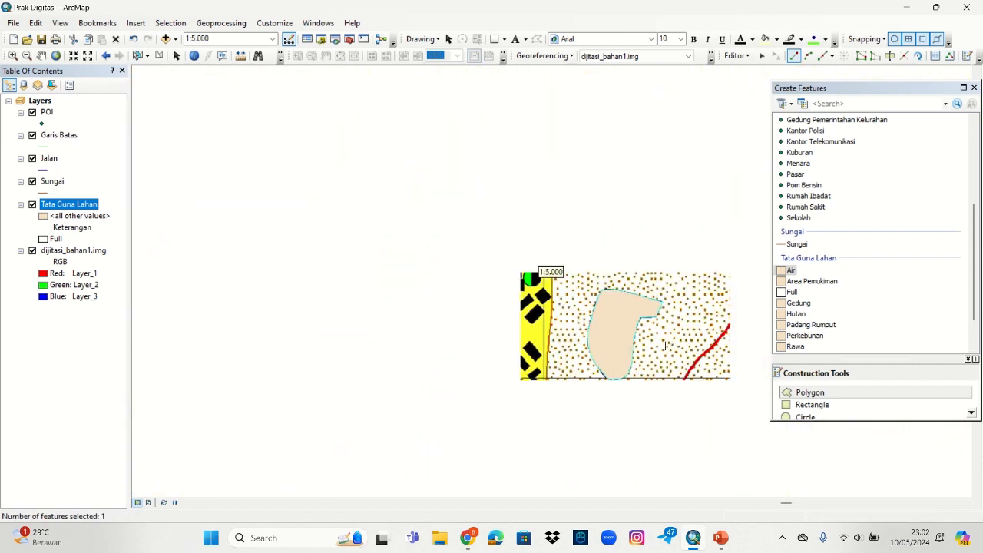
pyautogui.scroll(2, 665, 345)
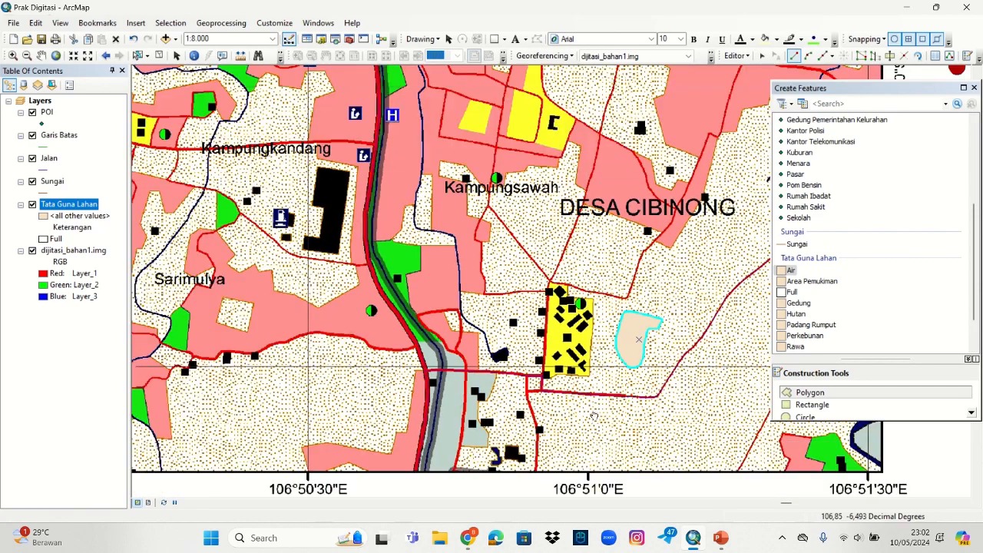
# Step: Start an Area Pemukiman polygon at the western corner of the pink settlement block on the southern map border and begin tracing its northern edge
pyautogui.scroll(-3, 593, 417)
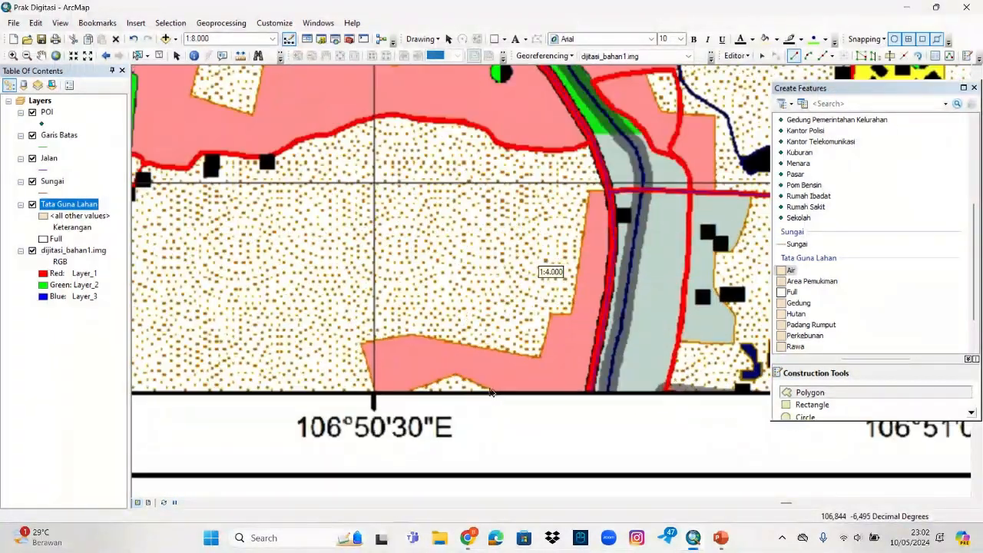
pyautogui.scroll(5, 488, 390)
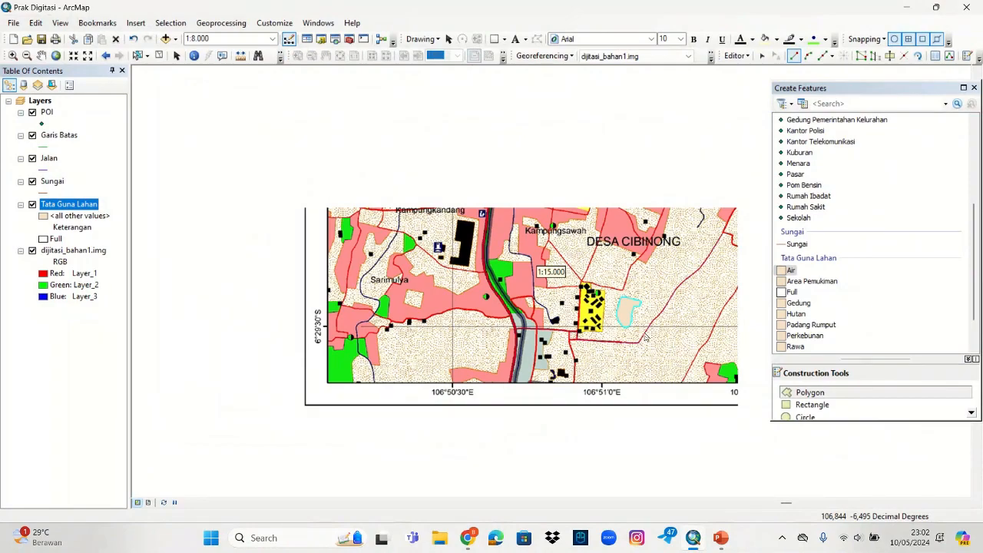
pyautogui.moveTo(644, 336); pyautogui.dragTo(368, 403)
pyautogui.scroll(1, 675, 275)
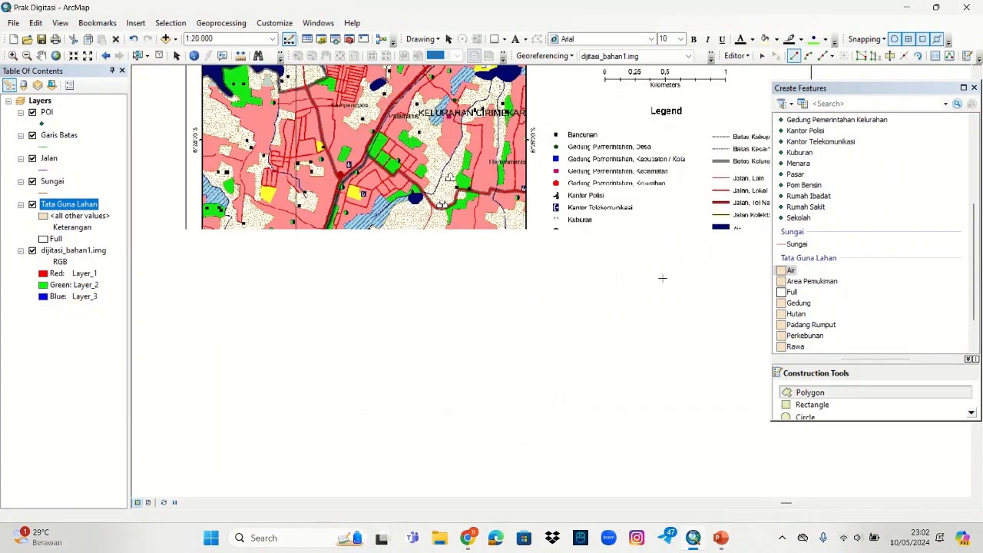
pyautogui.moveTo(645, 268); pyautogui.dragTo(567, 274)
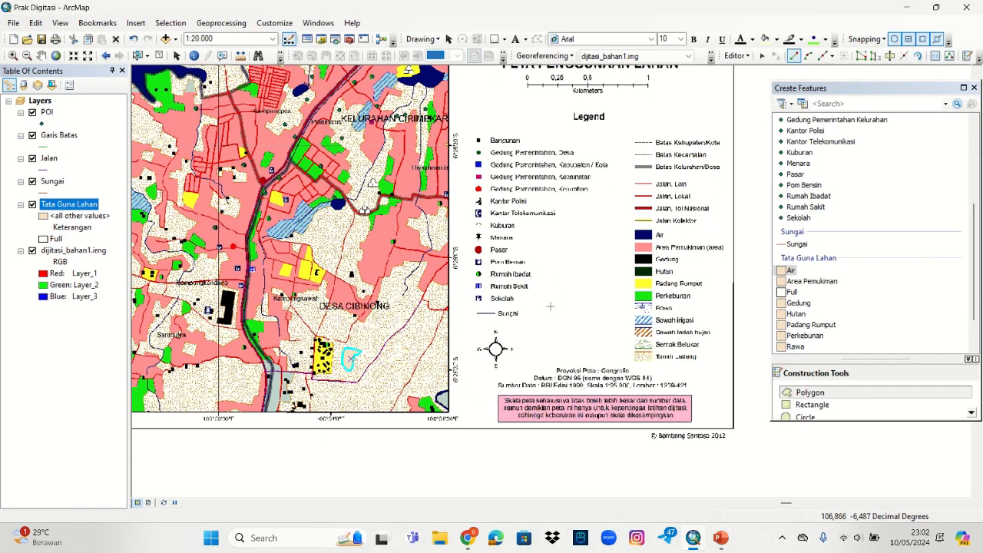
pyautogui.moveTo(549, 306); pyautogui.dragTo(525, 209)
pyautogui.scroll(-4, 363, 320)
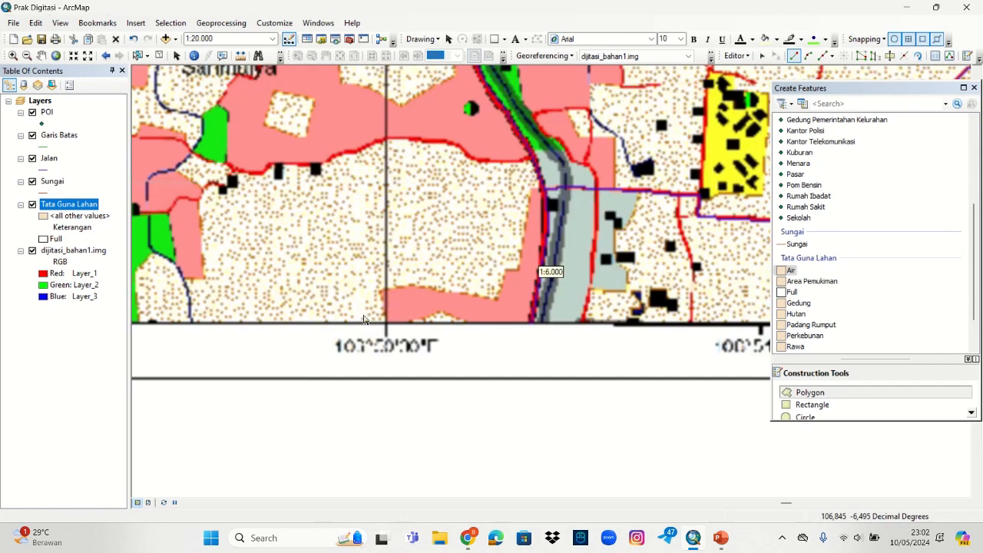
pyautogui.scroll(-4, 410, 329)
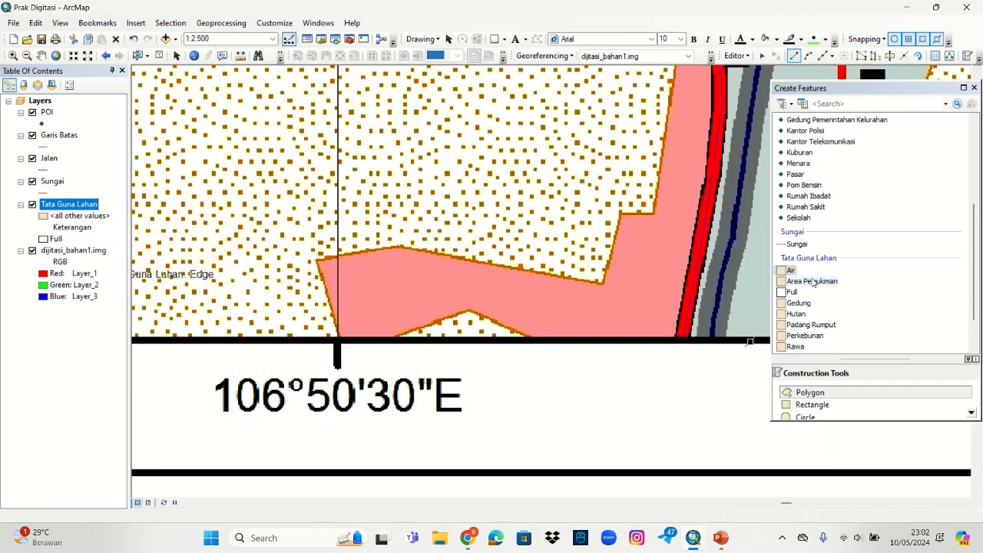
pyautogui.click(797, 283)
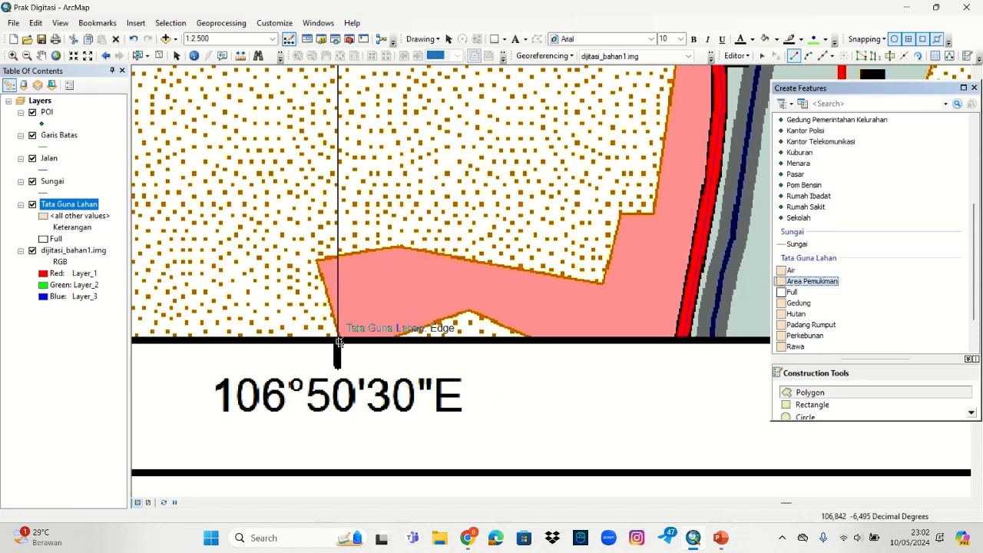
pyautogui.click(318, 261)
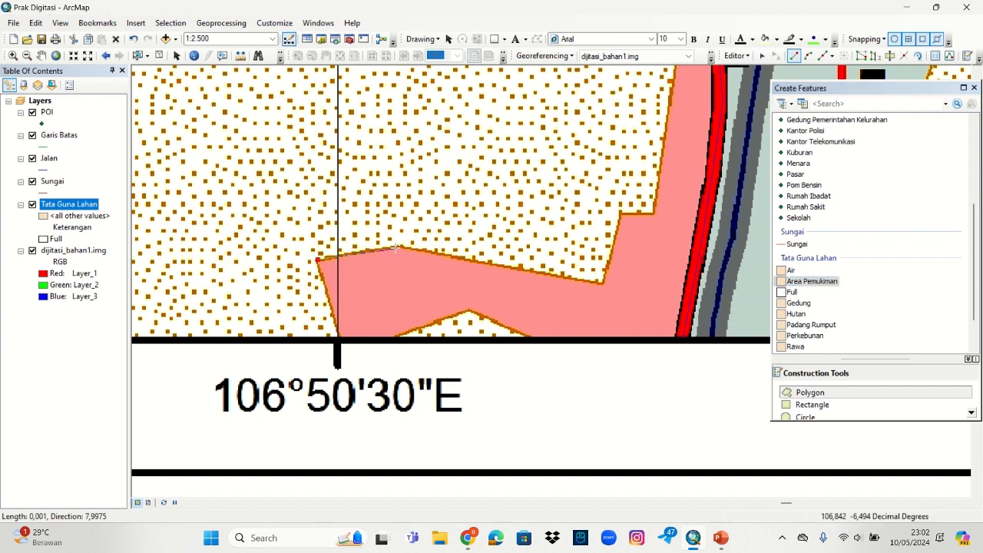
pyautogui.click(394, 247)
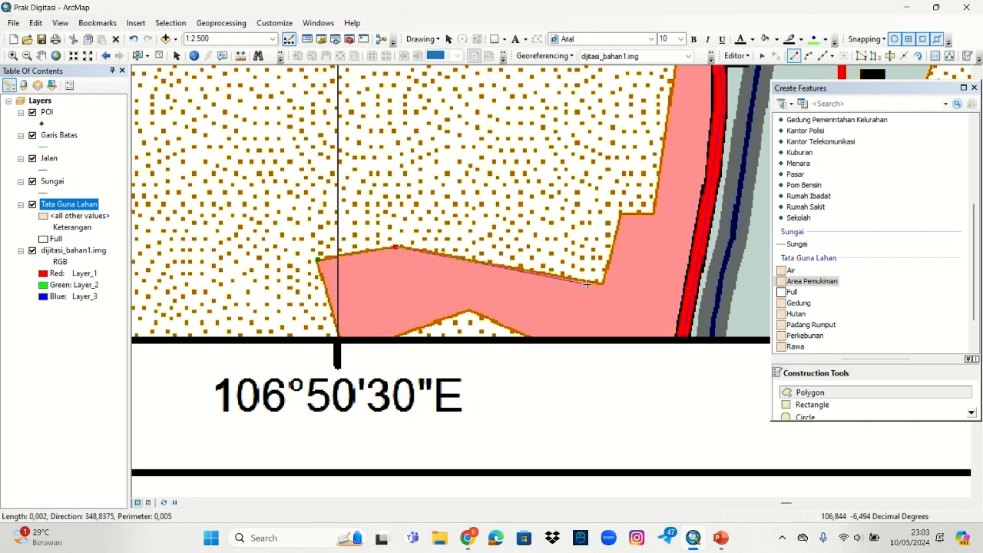
# Step: Trace the settlement edge east to the inner corner, then up and across the small step in its outline
pyautogui.scroll(5, 601, 282)
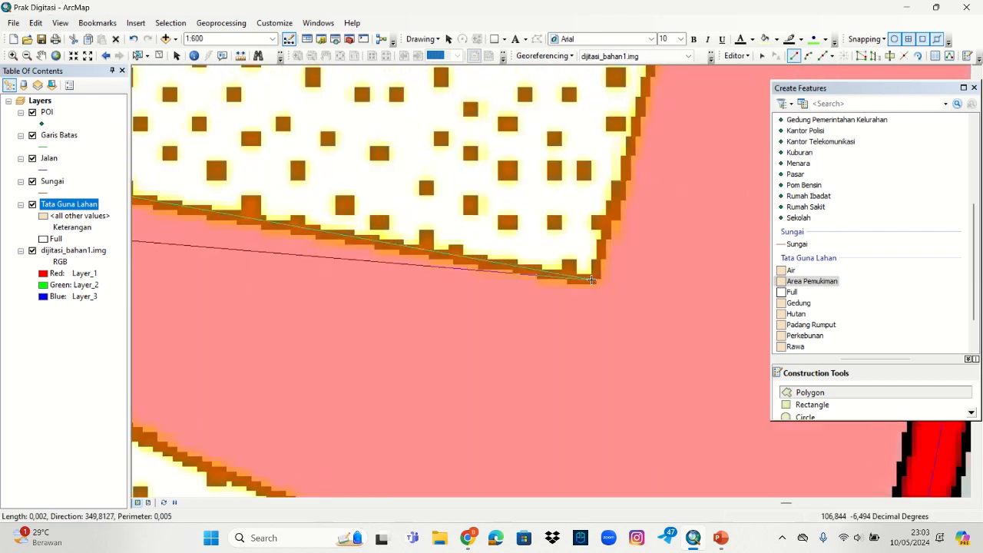
pyautogui.click(592, 281)
pyautogui.scroll(1, 691, 141)
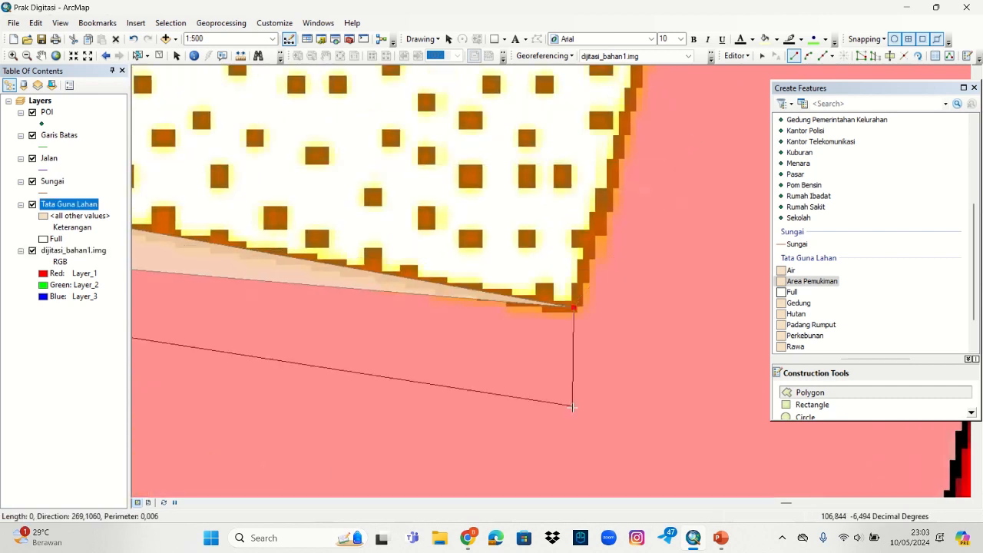
pyautogui.moveTo(644, 220)
pyautogui.mouseDown()
pyautogui.moveTo(647, 232)
pyautogui.moveTo(565, 444)
pyautogui.mouseUp()
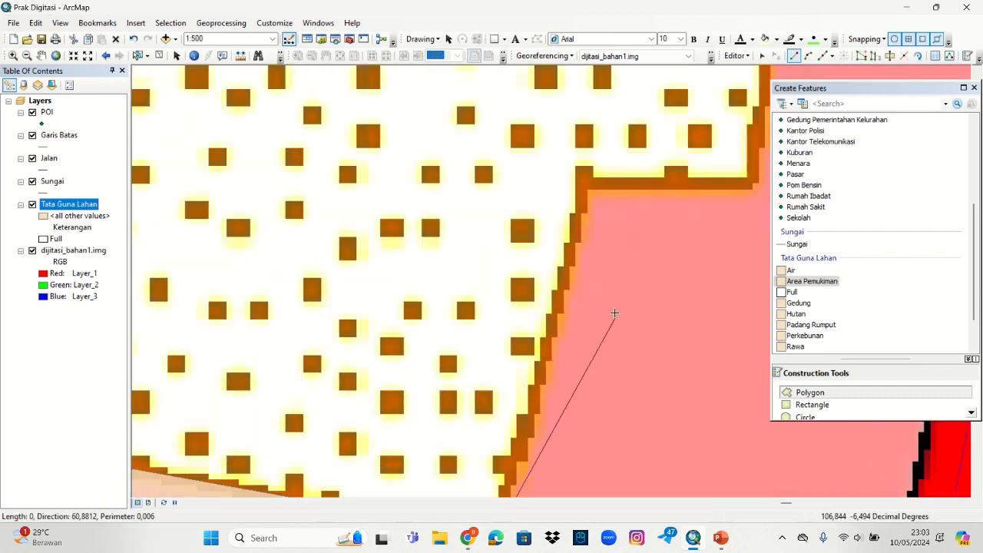
pyautogui.click(586, 183)
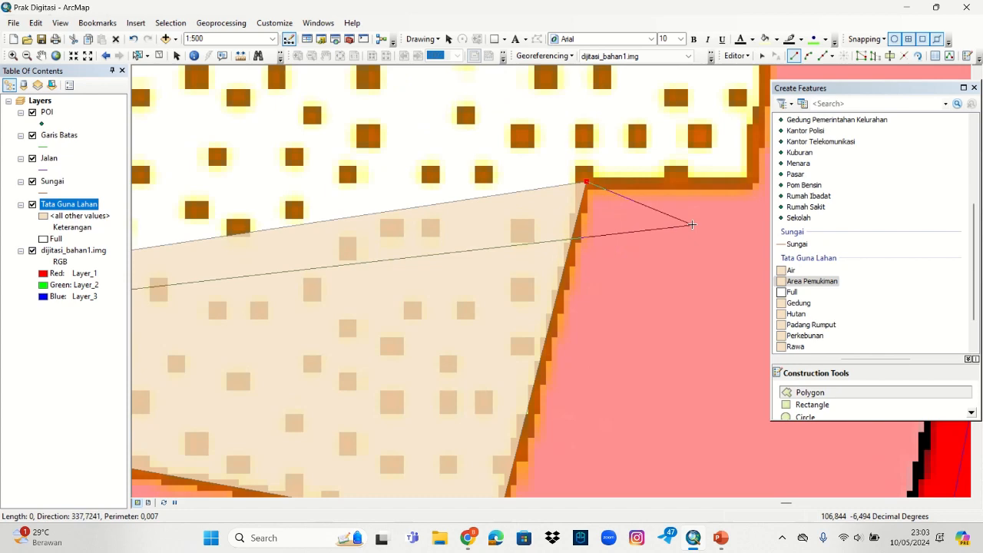
pyautogui.moveTo(691, 225); pyautogui.dragTo(577, 281)
pyautogui.click(637, 245)
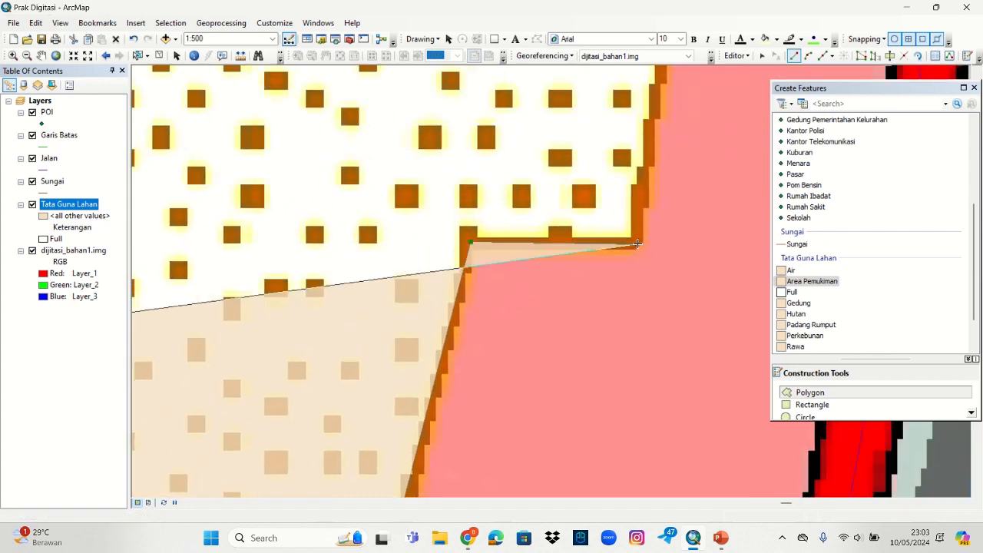
# Step: Continue the Area Pemukiman polygon north to the block's upper corner and east to the edge of the red road
pyautogui.moveTo(691, 237); pyautogui.dragTo(520, 424)
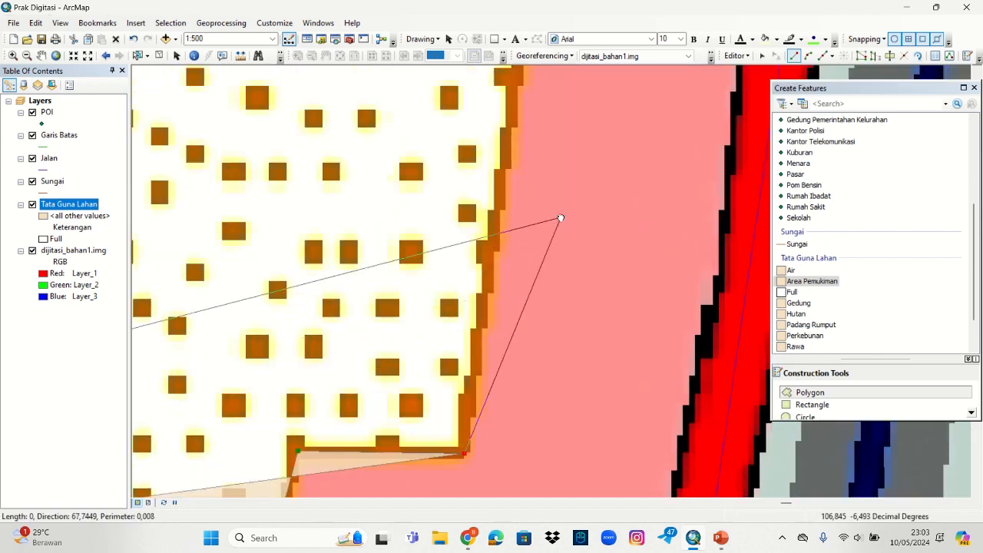
pyautogui.moveTo(560, 218); pyautogui.dragTo(479, 384)
pyautogui.scroll(-3, 481, 334)
pyautogui.scroll(2, 482, 339)
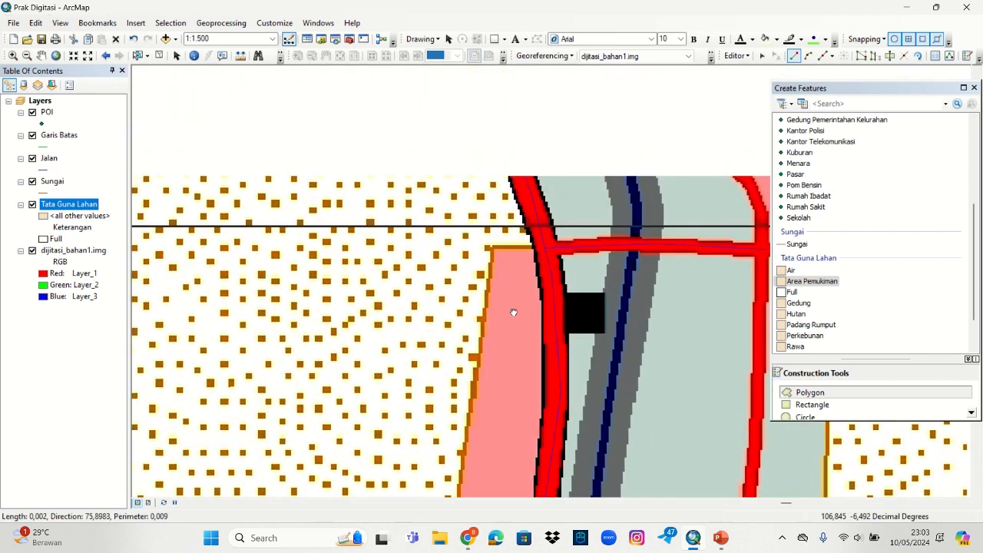
pyautogui.scroll(1, 494, 246)
pyautogui.scroll(-2, 493, 246)
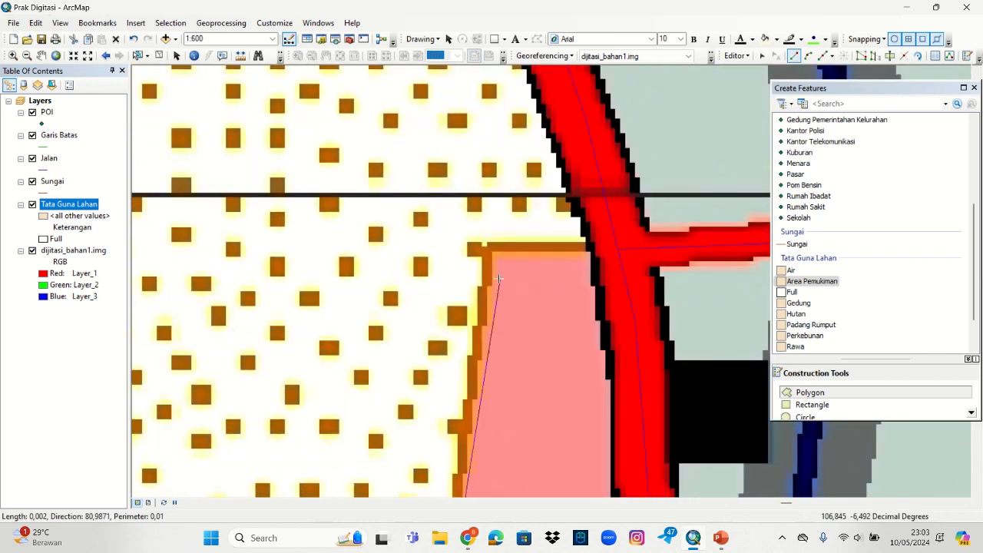
pyautogui.click(491, 246)
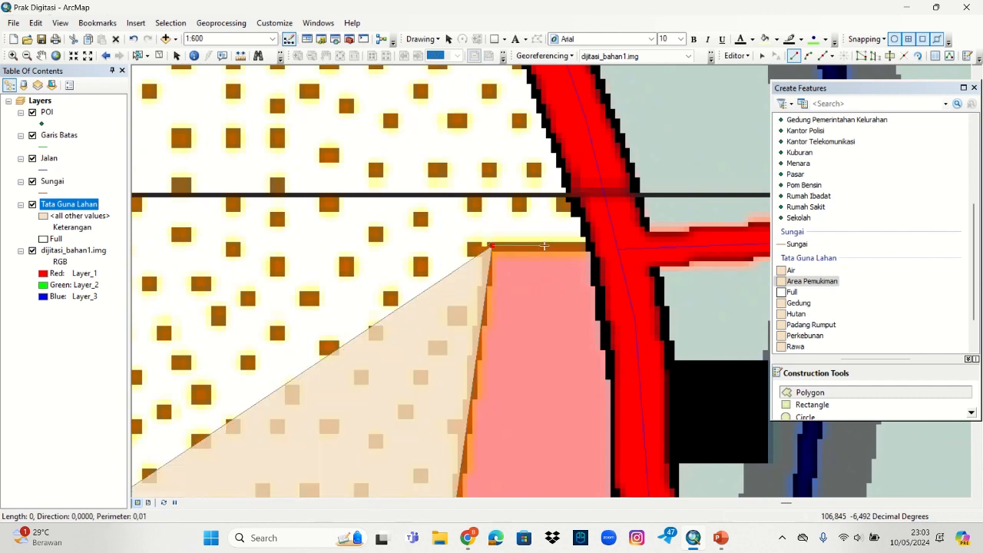
pyautogui.click(588, 247)
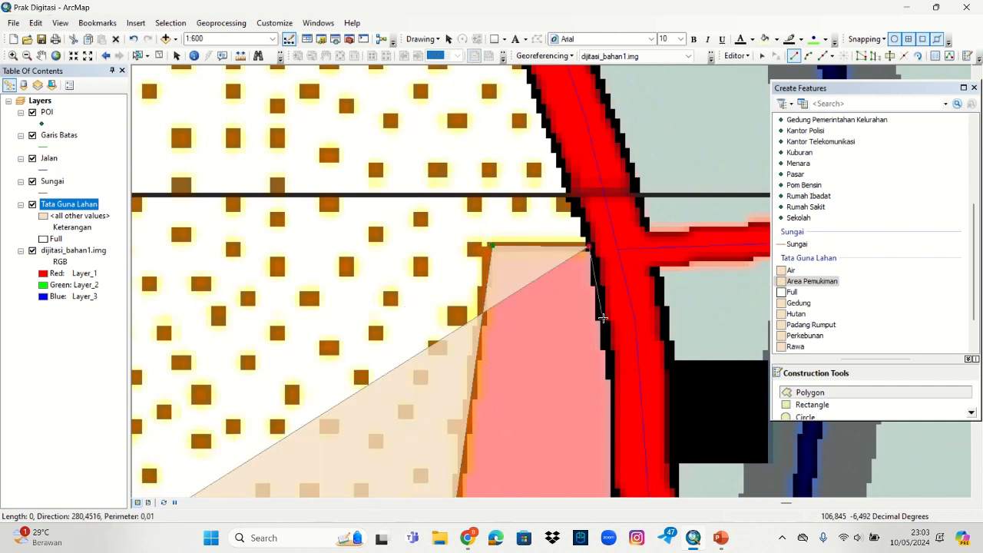
# Step: Begin tracing the block's eastern side southward along the western edge of the red road
pyautogui.click(610, 364)
pyautogui.press('Down')
pyautogui.press('Down')
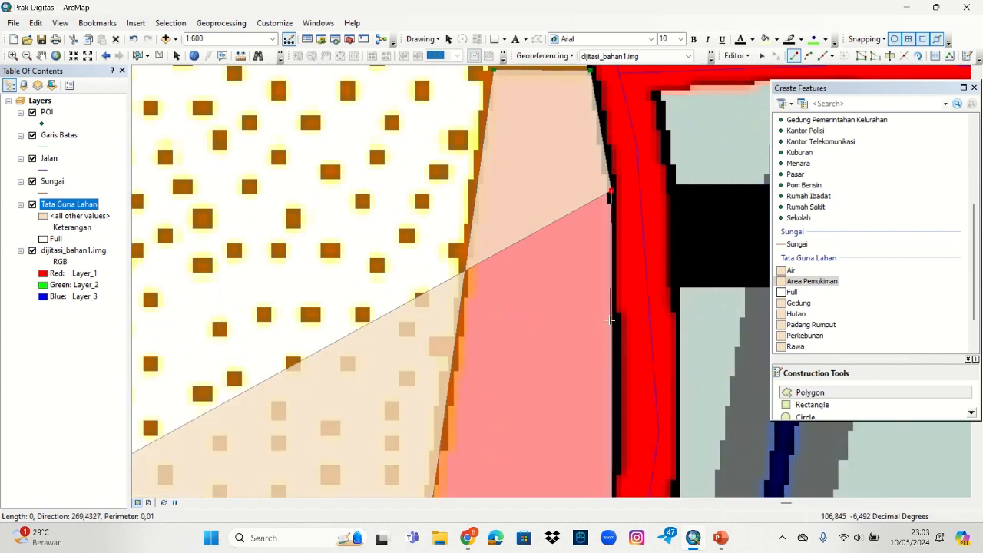
pyautogui.click(612, 327)
pyautogui.moveTo(613, 415); pyautogui.dragTo(598, 203)
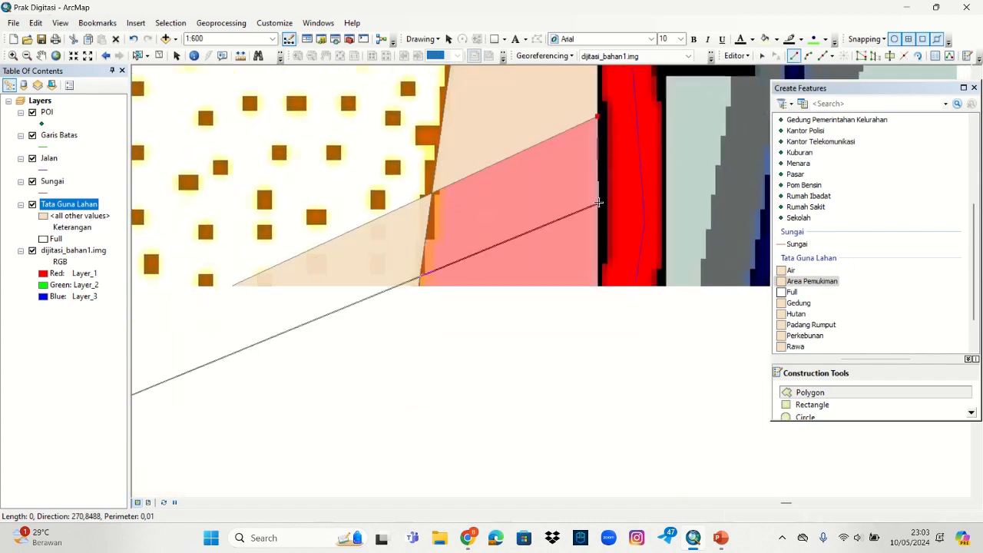
pyautogui.click(589, 361)
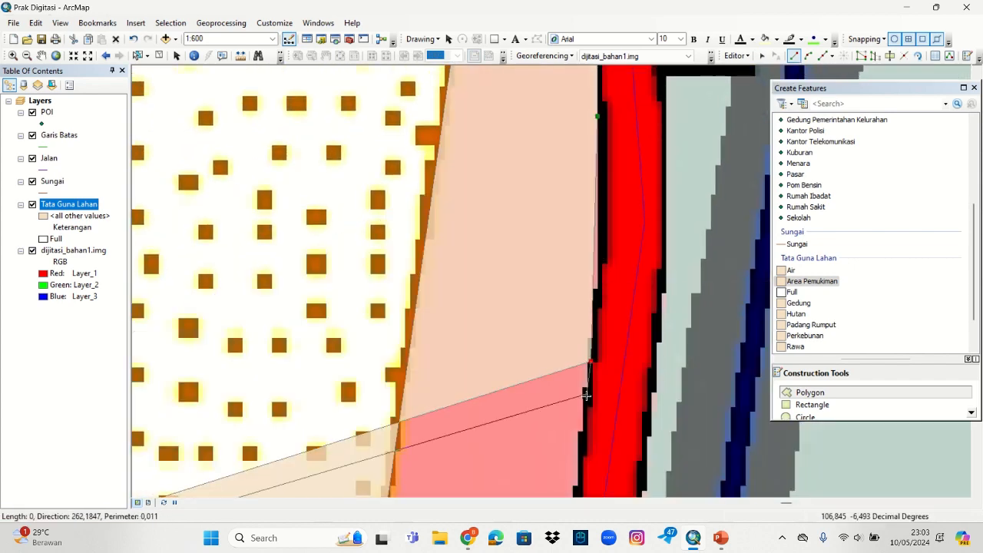
pyautogui.moveTo(586, 395)
pyautogui.mouseDown()
pyautogui.moveTo(554, 198)
pyautogui.moveTo(540, 356)
pyautogui.mouseUp()
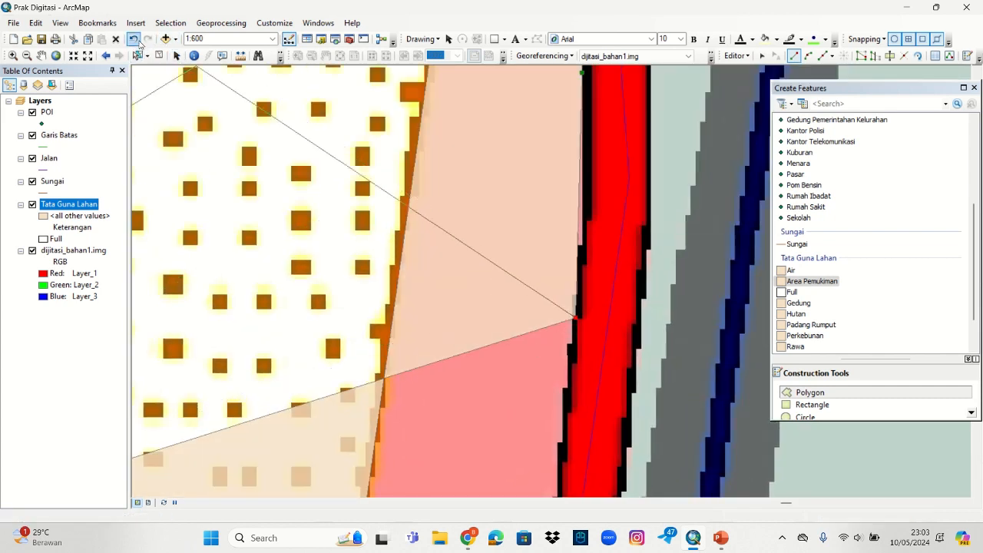
pyautogui.click(135, 40)
# Step: Follow the road's western edge around its curve with closely spaced vertices to just south of the step in the outline
pyautogui.click(581, 245)
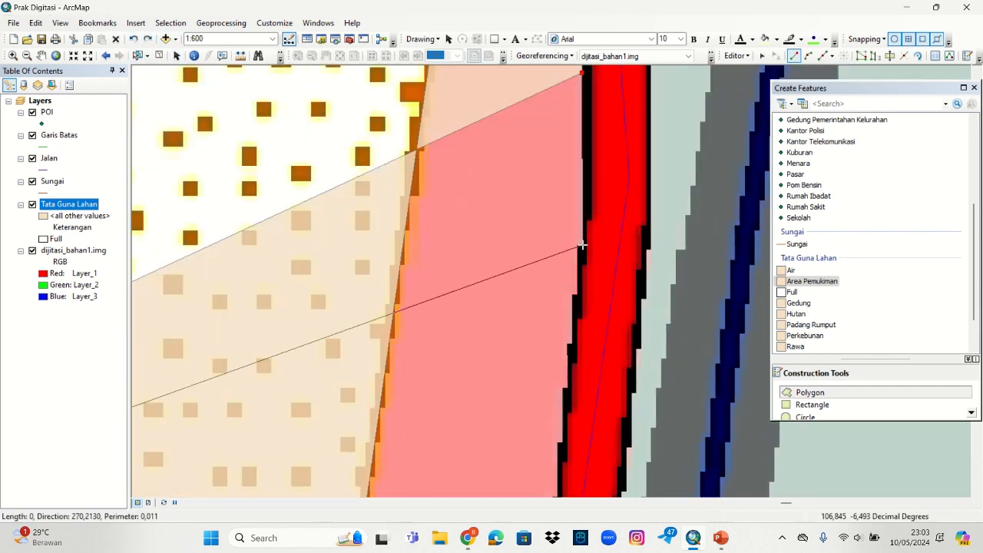
pyautogui.click(575, 326)
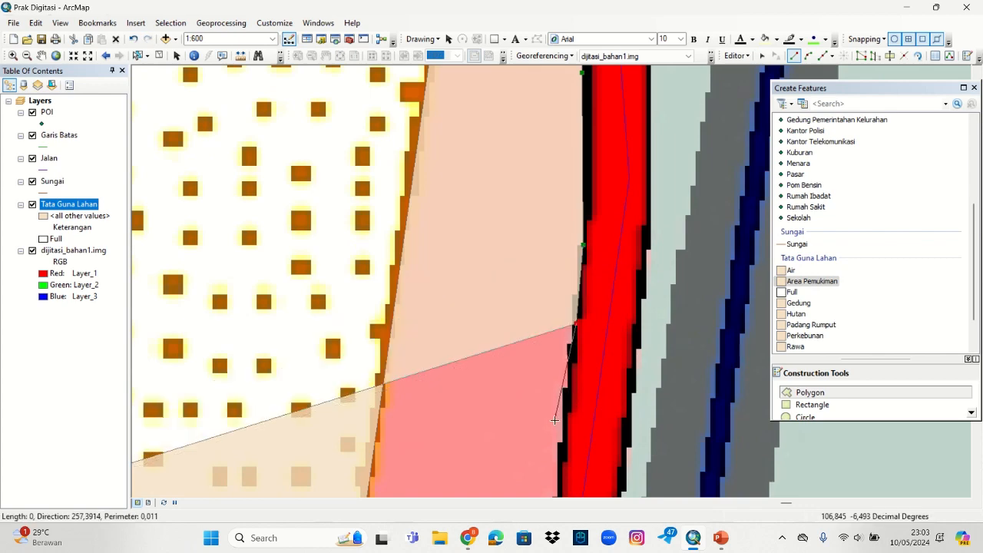
pyautogui.moveTo(555, 420); pyautogui.dragTo(588, 177)
pyautogui.click(592, 219)
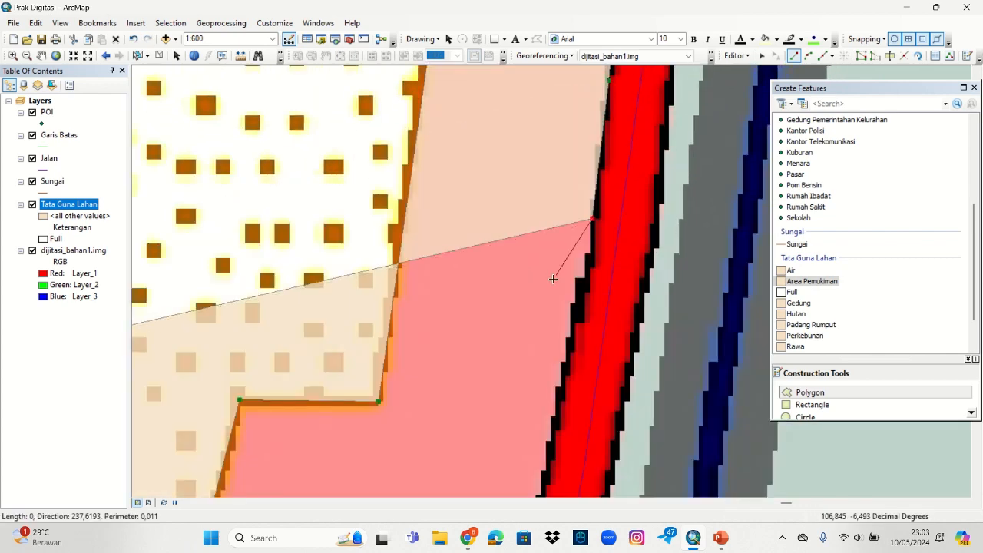
pyautogui.moveTo(511, 287); pyautogui.dragTo(505, 164)
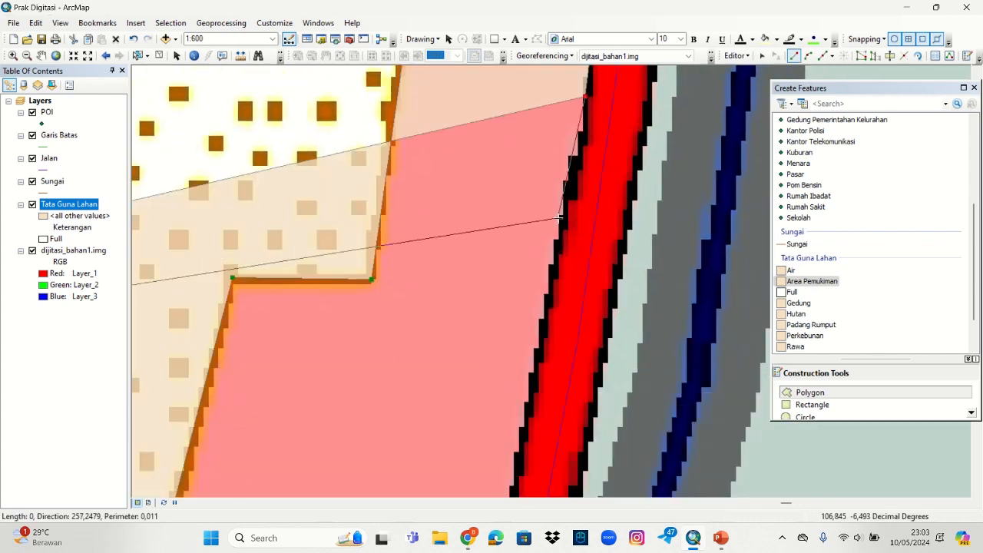
pyautogui.click(580, 141)
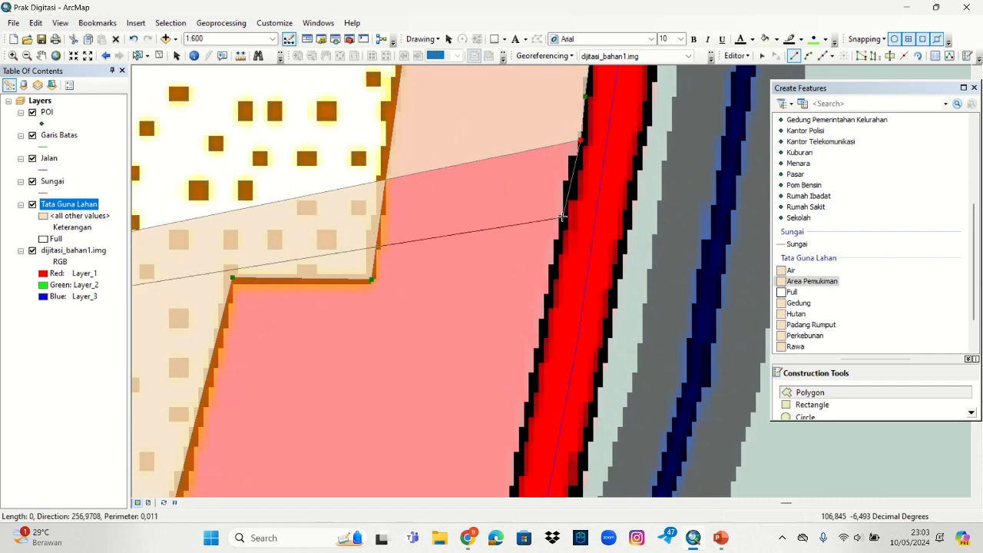
pyautogui.click(562, 217)
pyautogui.click(544, 321)
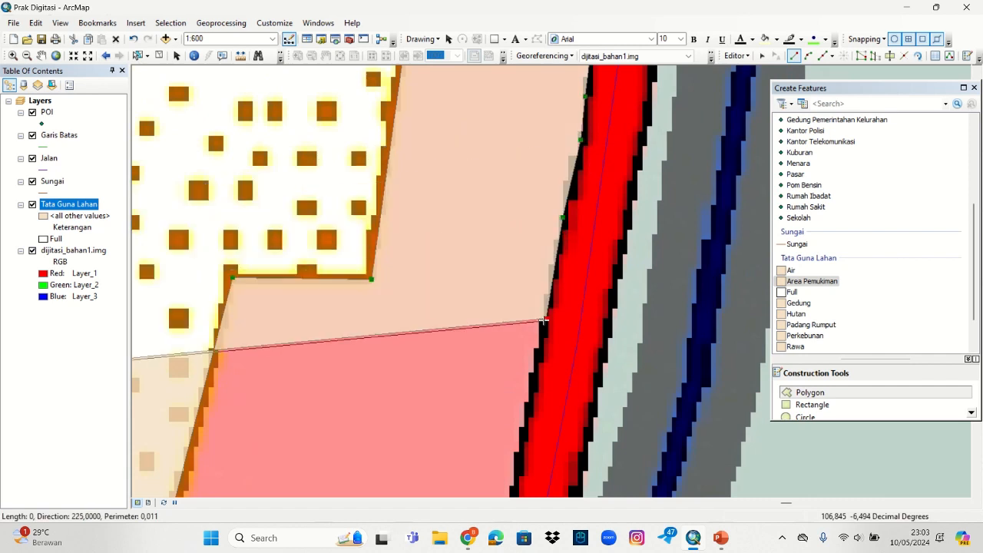
# Step: Trace the remaining road edge down to the corner where it meets the southern map border
pyautogui.moveTo(485, 379); pyautogui.dragTo(480, 223)
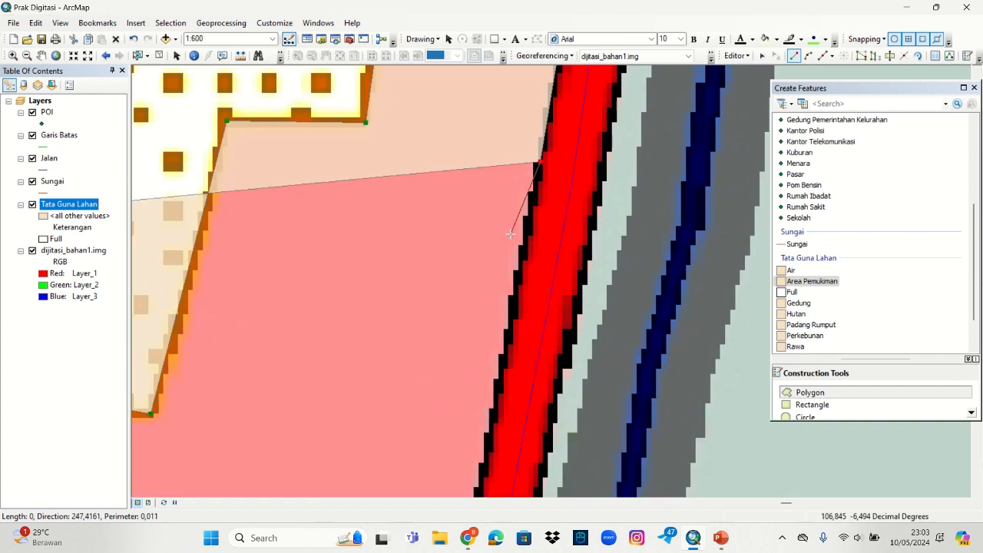
pyautogui.click(516, 285)
pyautogui.moveTo(467, 356); pyautogui.dragTo(447, 198)
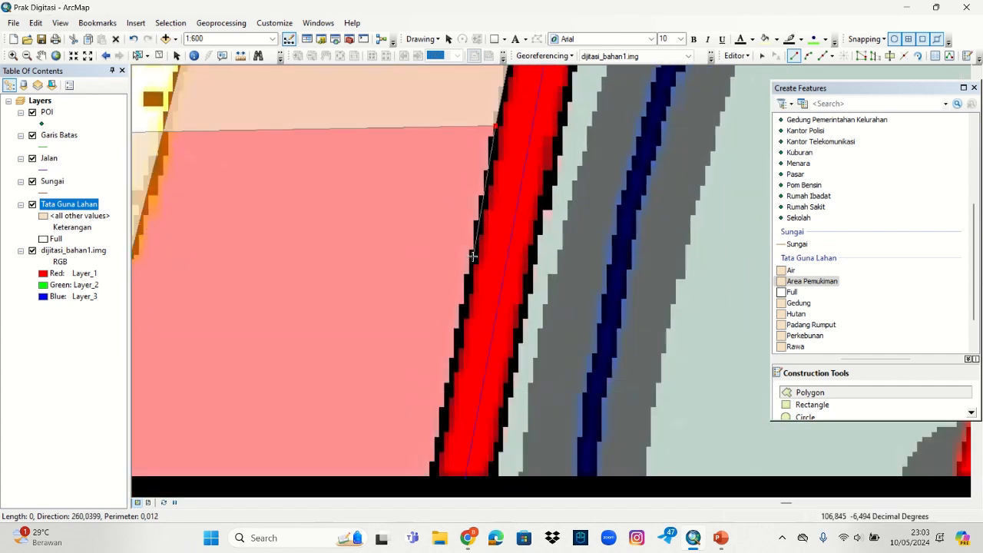
pyautogui.click(474, 259)
pyautogui.moveTo(423, 344); pyautogui.dragTo(405, 172)
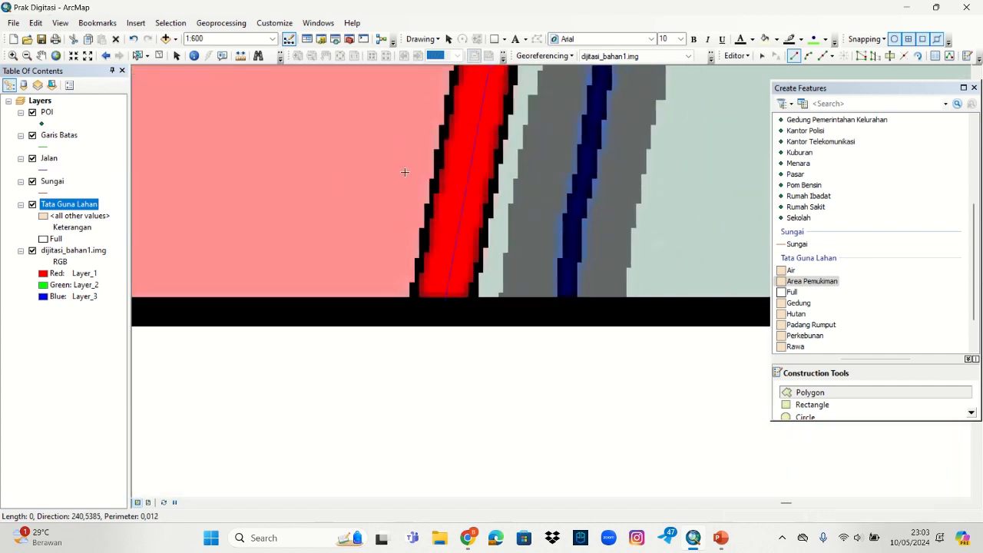
pyautogui.click(411, 298)
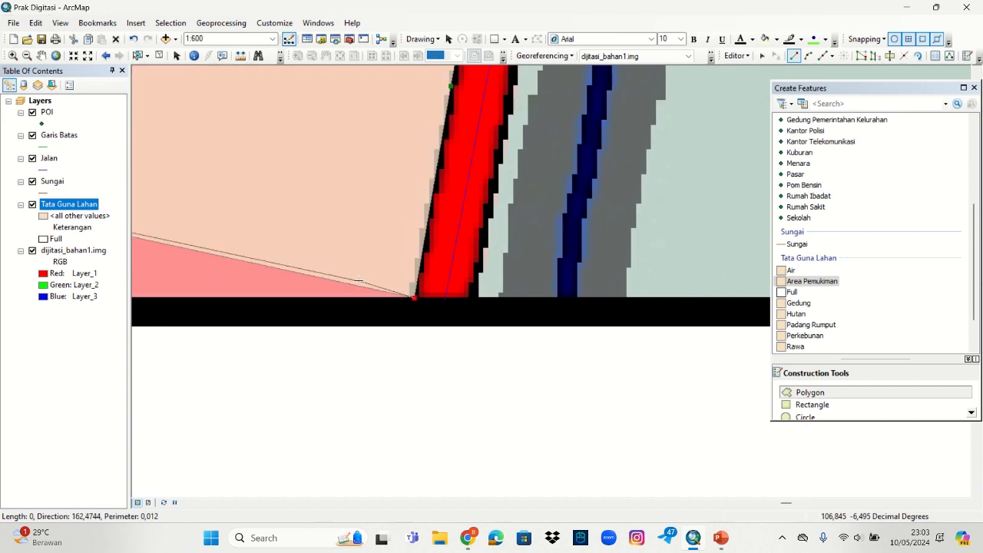
# Step: Continue the Area Pemukiman polygon west along the southern map border to the eastern corner of the dotted triangular patch
pyautogui.moveTo(287, 286); pyautogui.dragTo(675, 229)
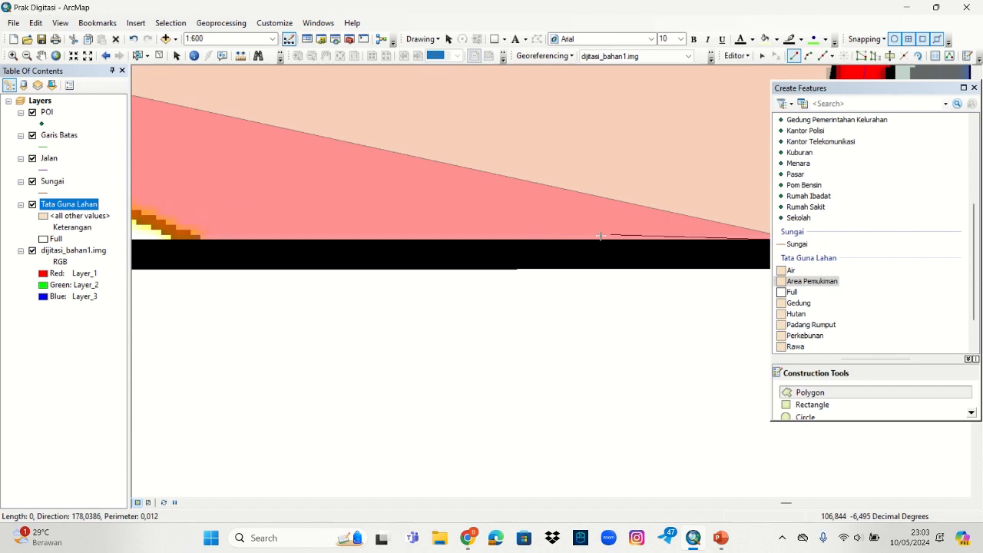
pyautogui.click(319, 241)
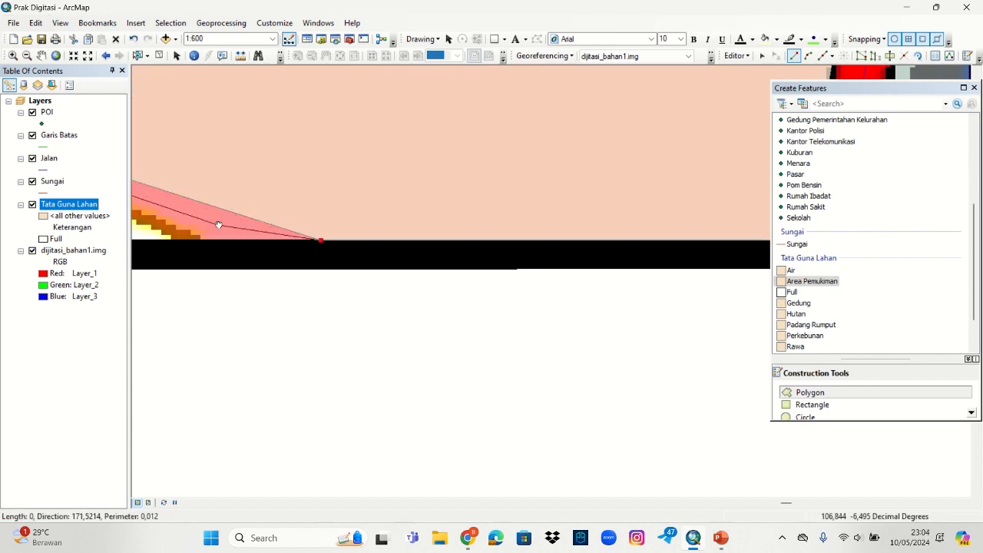
pyautogui.moveTo(219, 225); pyautogui.dragTo(397, 234)
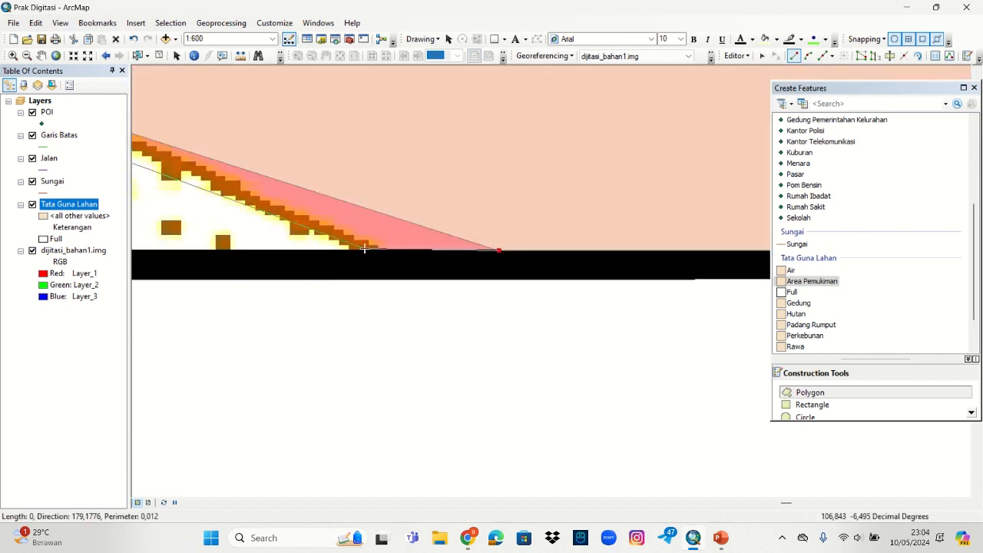
pyautogui.click(365, 249)
# Step: Trace the polygon edge over the dotted triangle's peak and down to its western corner on the map border
pyautogui.moveTo(244, 218); pyautogui.dragTo(548, 291)
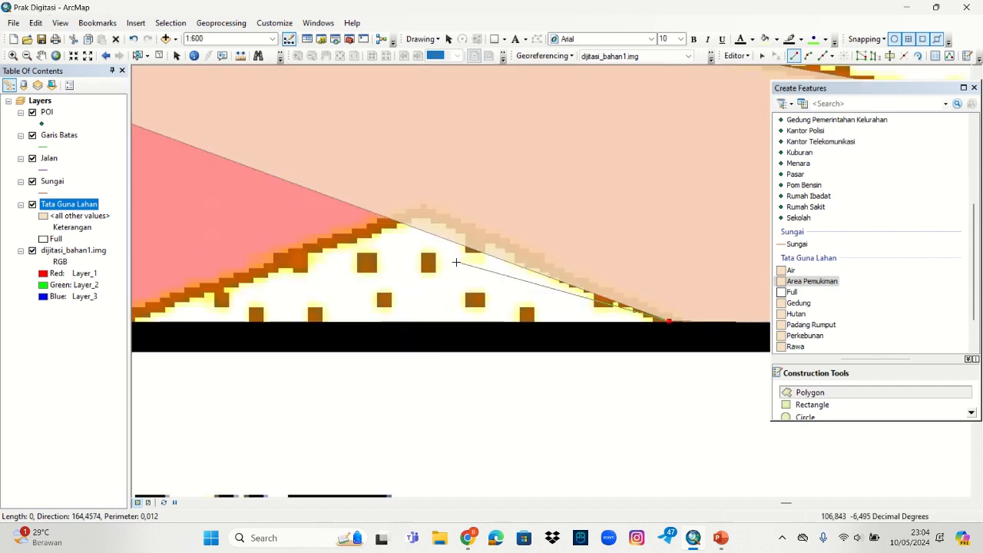
pyautogui.click(422, 209)
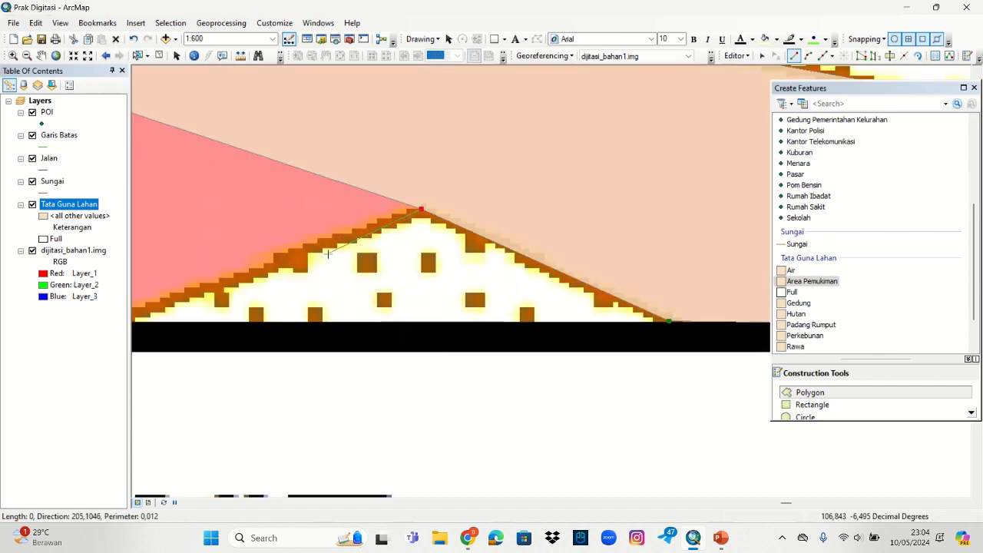
pyautogui.moveTo(336, 253)
pyautogui.mouseDown()
pyautogui.moveTo(456, 256)
pyautogui.moveTo(600, 239)
pyautogui.mouseUp()
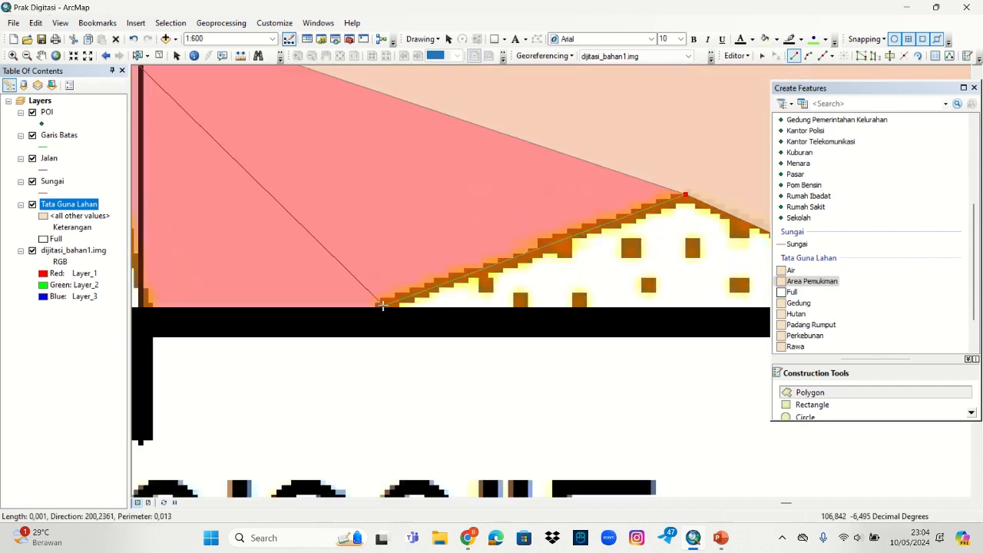
pyautogui.click(382, 308)
pyautogui.scroll(-1, 298, 308)
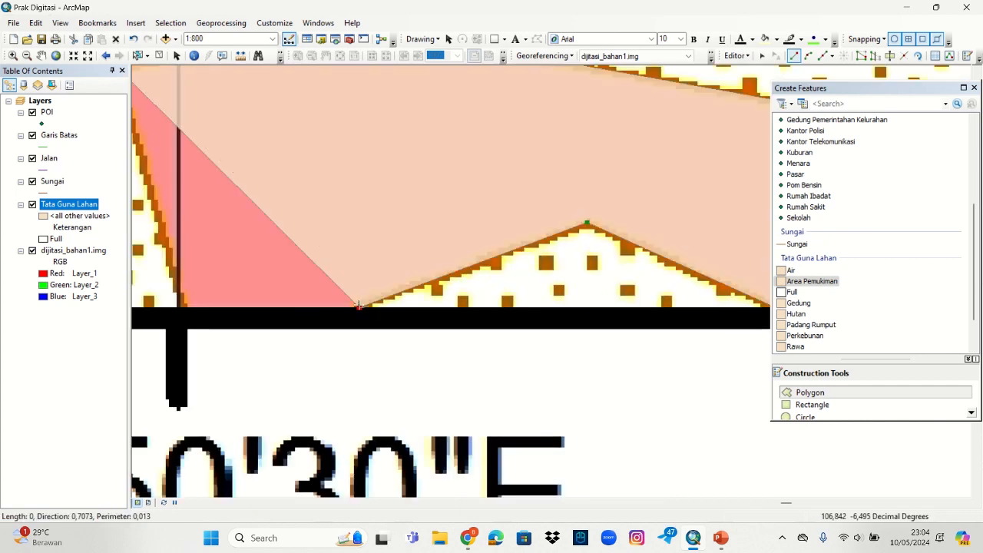
# Step: Extend the outline along the border to the block's southwestern corner and finish the Area Pemukiman polygon
pyautogui.moveTo(298, 299); pyautogui.dragTo(473, 299)
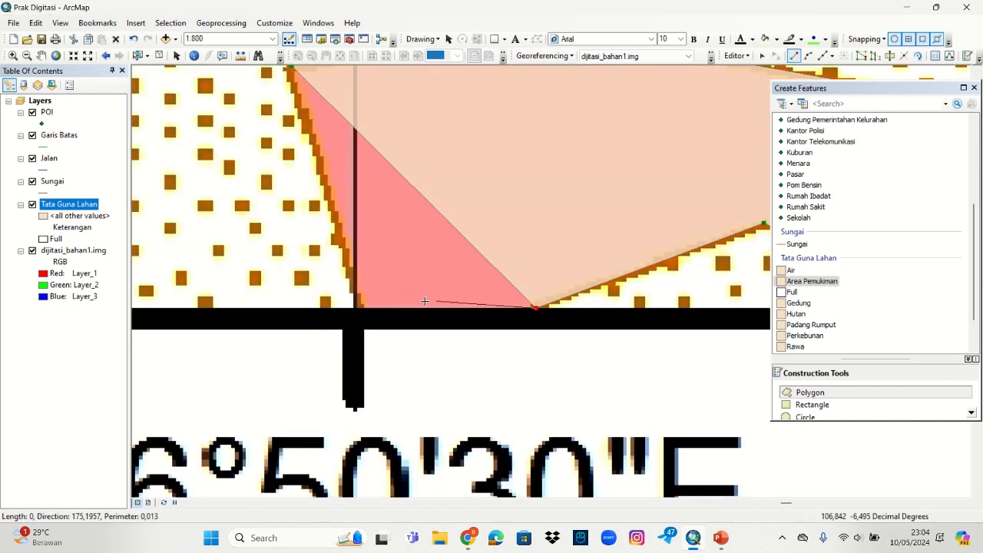
pyautogui.click(357, 307)
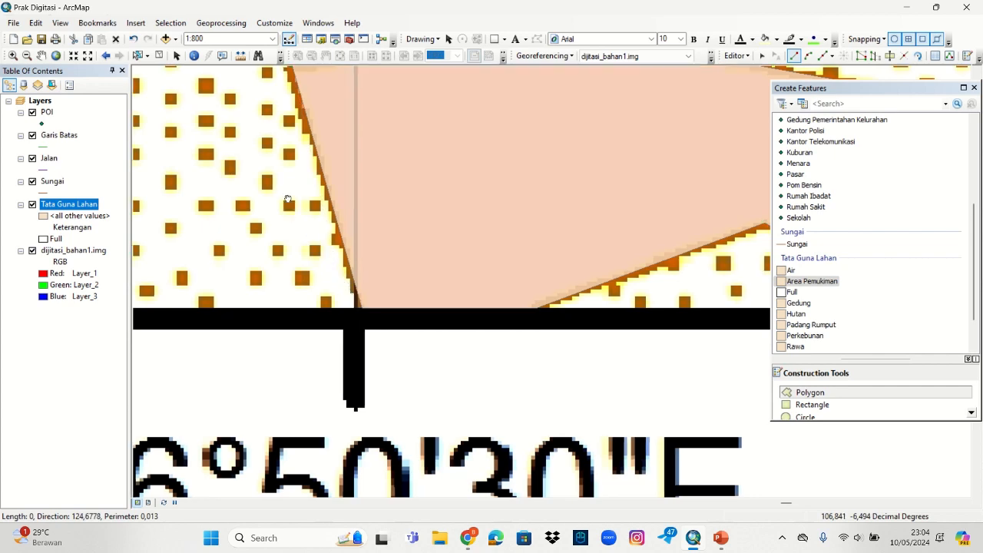
pyautogui.moveTo(288, 205); pyautogui.dragTo(359, 310)
pyautogui.rightClick(394, 217)
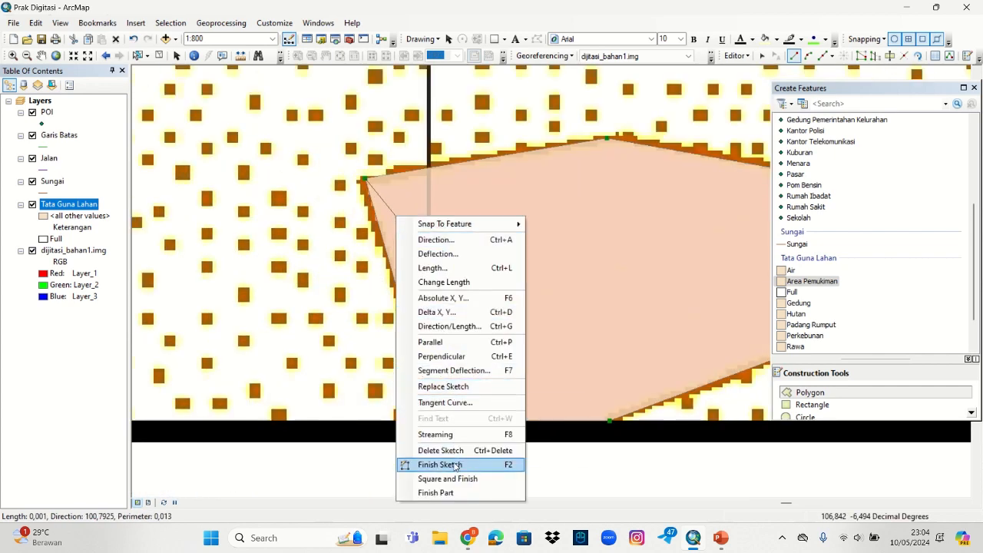
pyautogui.click(455, 466)
# Step: Examine the finished settlement polygon's southern edge and the areas along the southern map border
pyautogui.moveTo(711, 405); pyautogui.dragTo(444, 291)
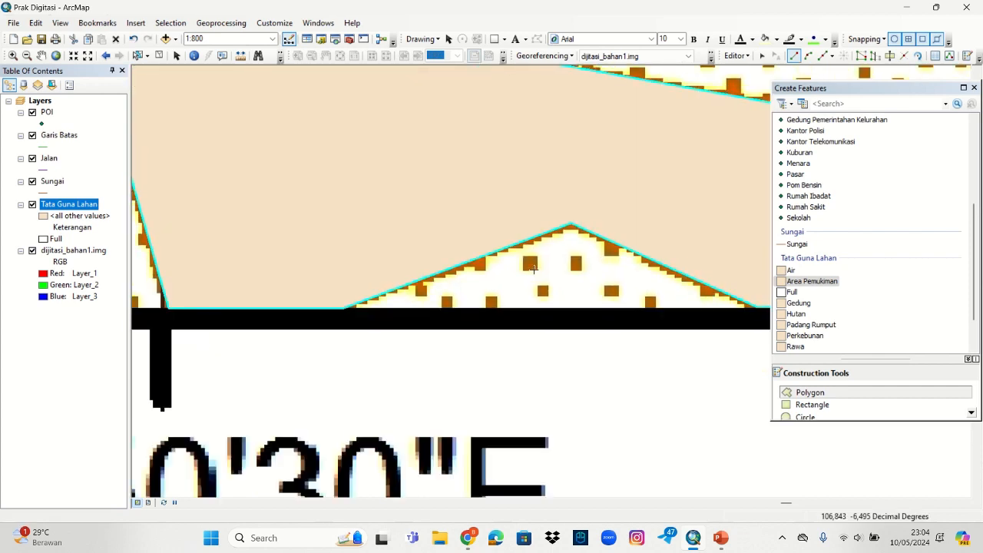
pyautogui.scroll(-3, 548, 263)
pyautogui.scroll(5, 559, 262)
pyautogui.scroll(5, 567, 271)
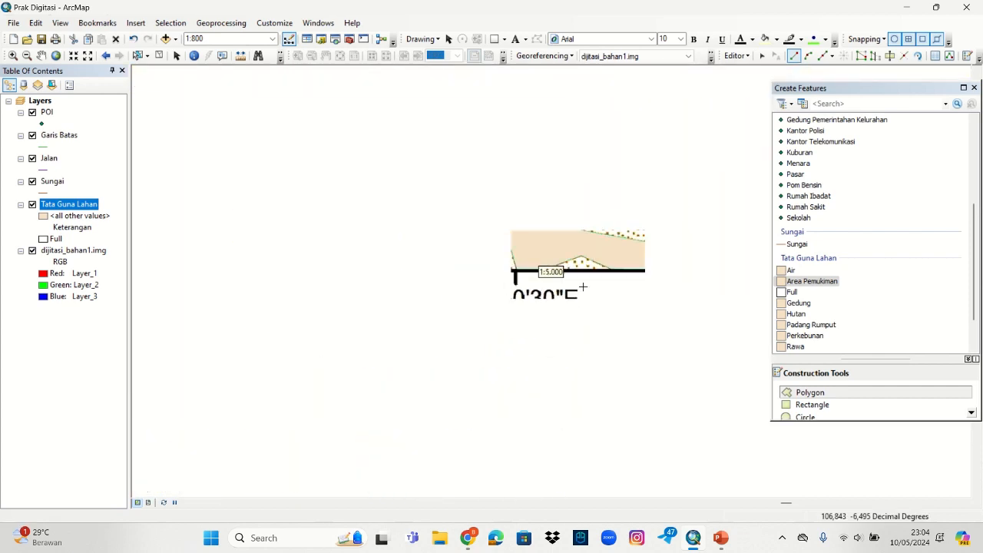
pyautogui.moveTo(693, 301); pyautogui.dragTo(343, 336)
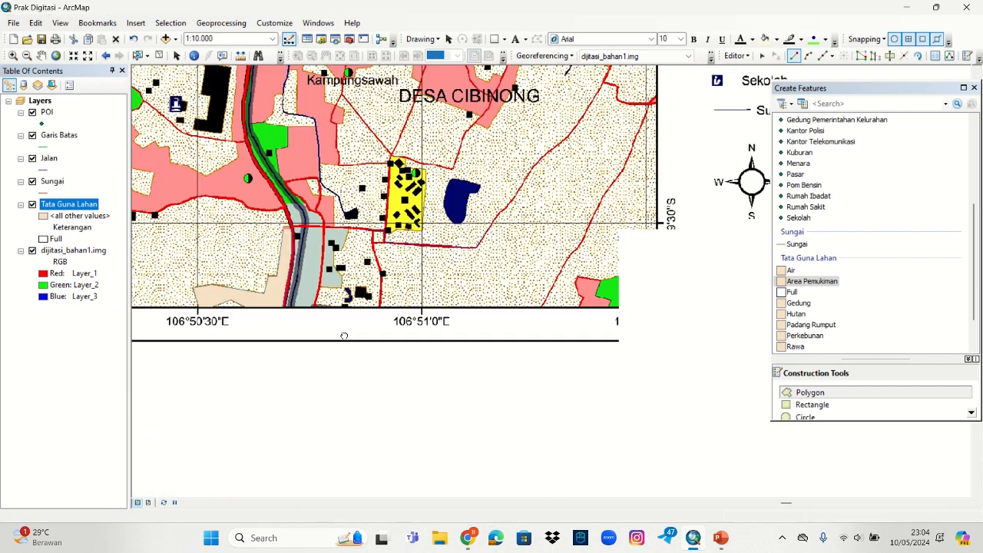
pyautogui.moveTo(683, 303); pyautogui.dragTo(322, 347)
pyautogui.moveTo(660, 239); pyautogui.dragTo(641, 211)
pyautogui.moveTo(413, 220); pyautogui.dragTo(697, 178)
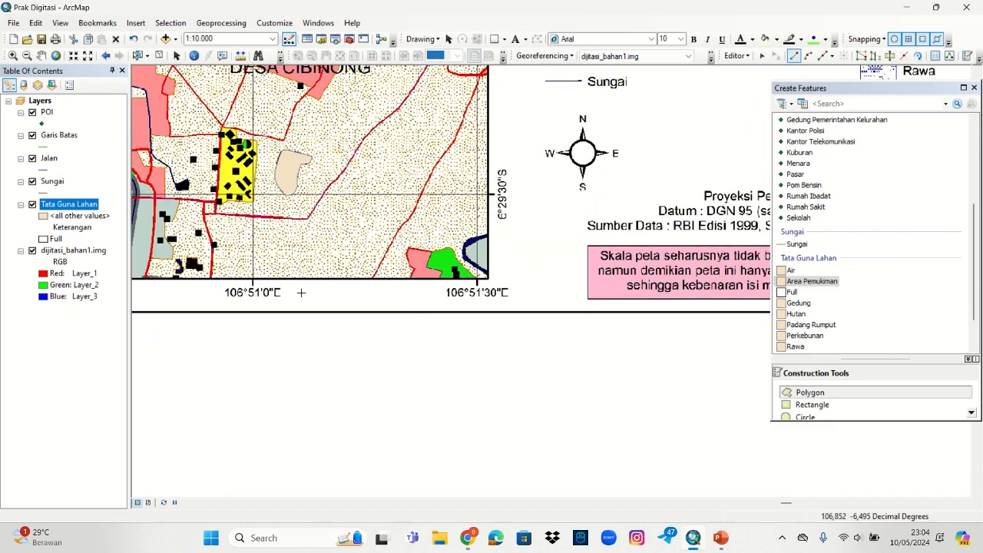
pyautogui.moveTo(301, 293); pyautogui.dragTo(719, 282)
# Step: Draw a Tanah Ladang polygon over the dotted triangle at the southern border, snapping to the settlement polygon's three vertices, and finish it
pyautogui.scroll(6, 521, 275)
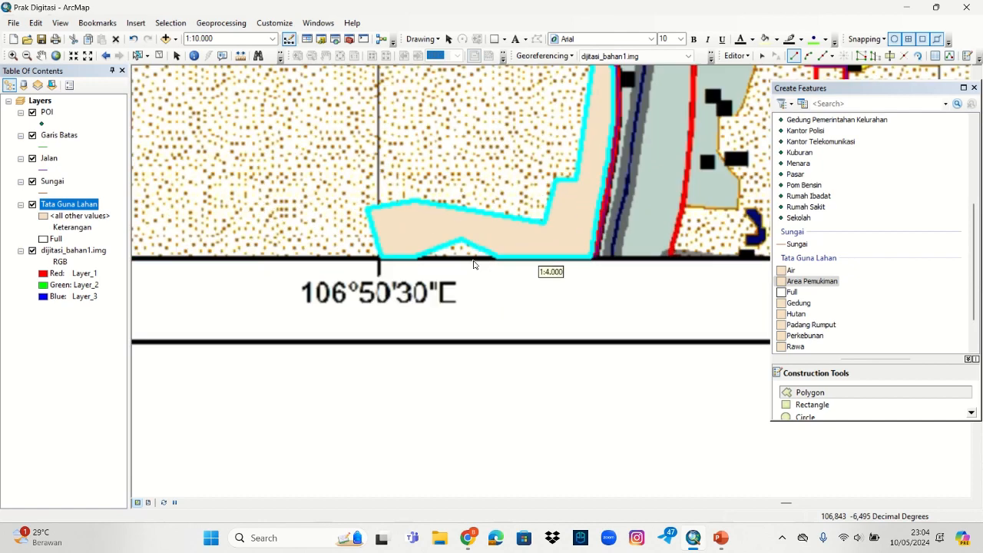
pyautogui.scroll(2, 480, 297)
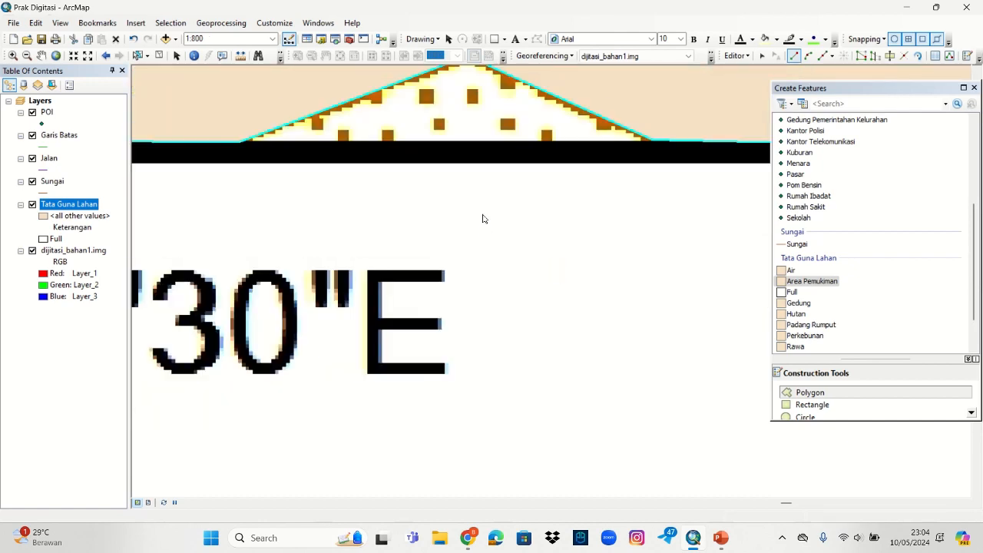
pyautogui.scroll(-2, 812, 332)
pyautogui.click(819, 346)
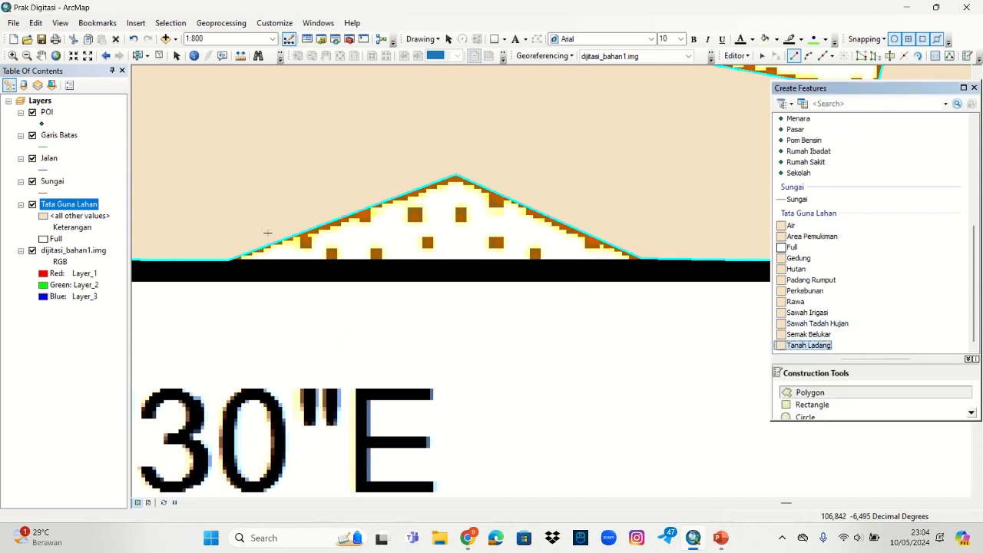
pyautogui.click(228, 261)
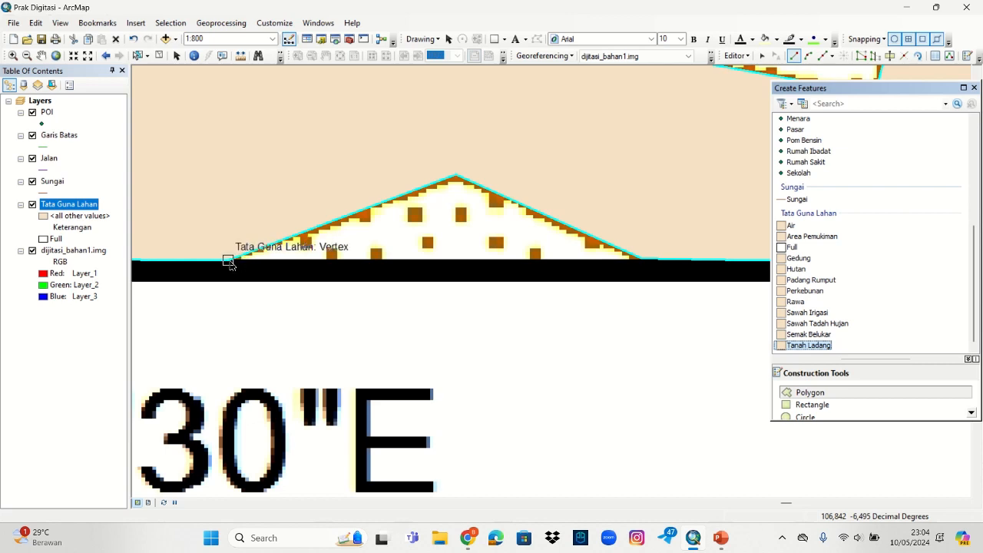
pyautogui.click(456, 177)
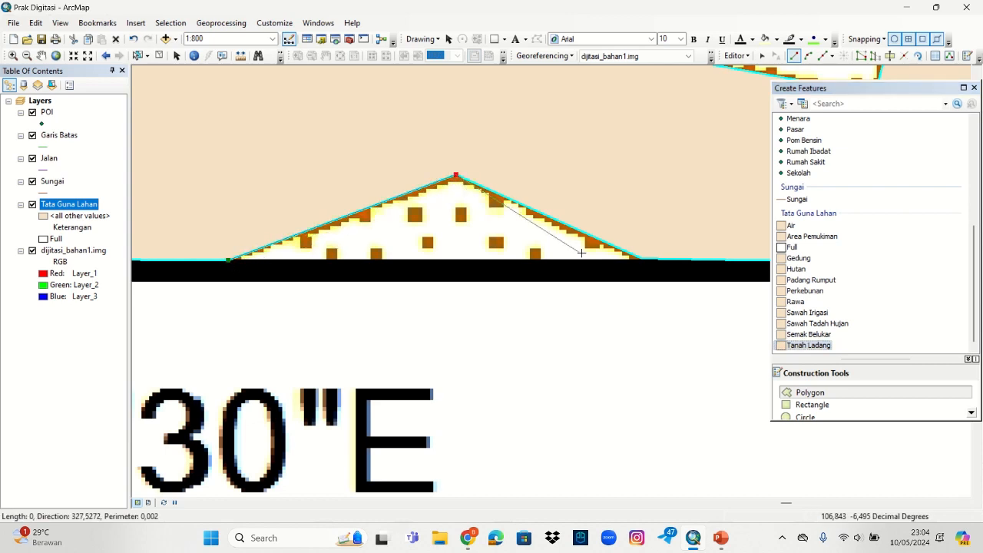
pyautogui.click(641, 259)
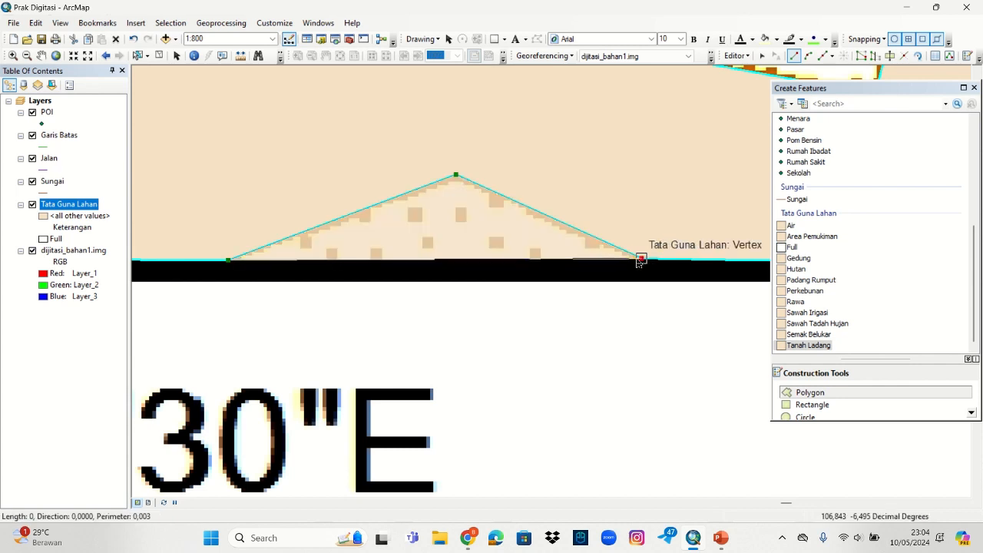
pyautogui.rightClick(548, 251)
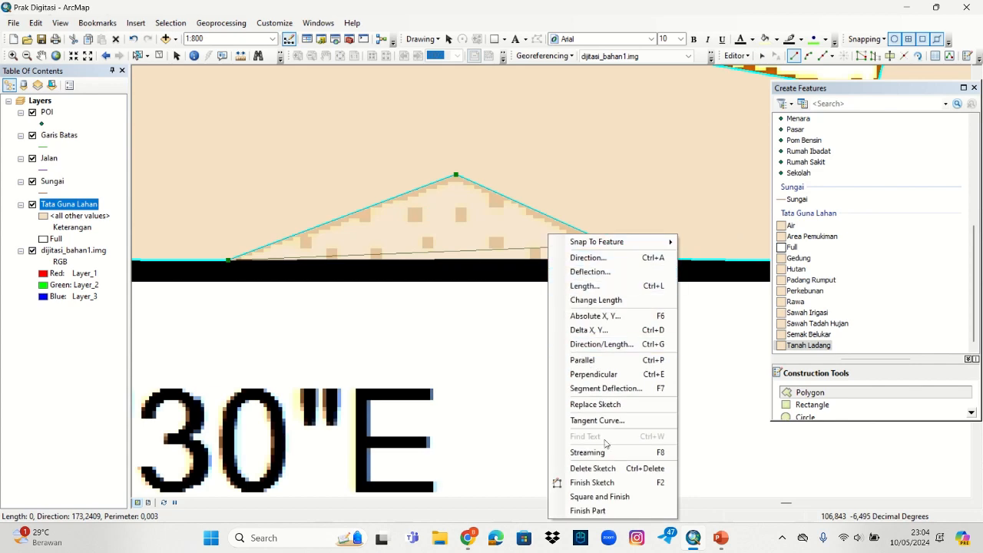
pyautogui.click(610, 482)
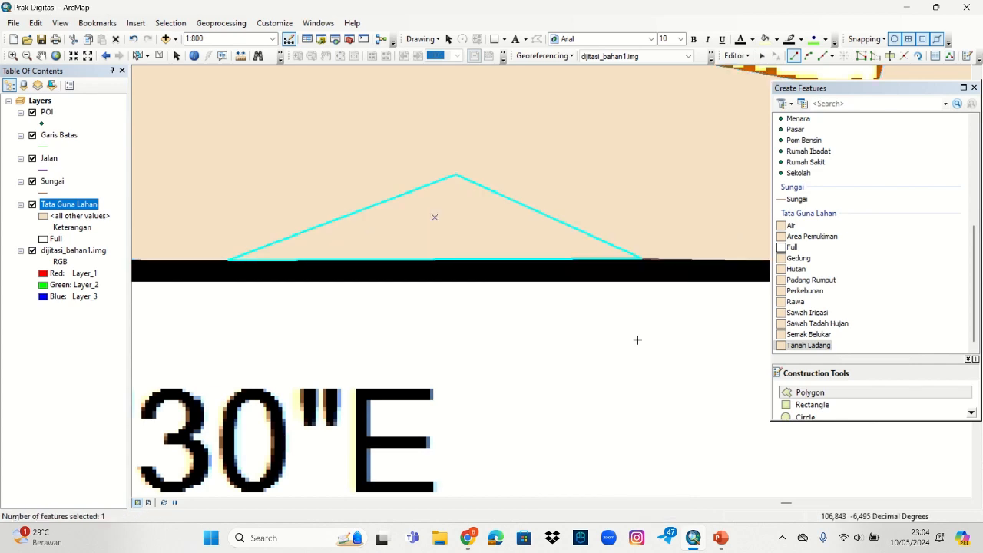
# Step: Review the new triangle polygon and the areas east of it, moving toward the map legend
pyautogui.scroll(4, 636, 338)
pyautogui.scroll(2, 641, 332)
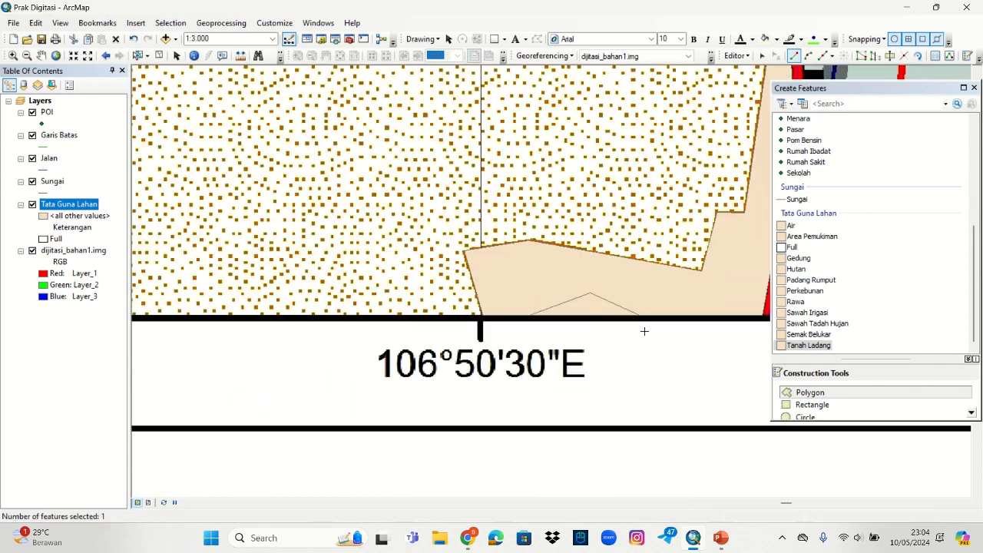
pyautogui.moveTo(663, 342); pyautogui.dragTo(490, 388)
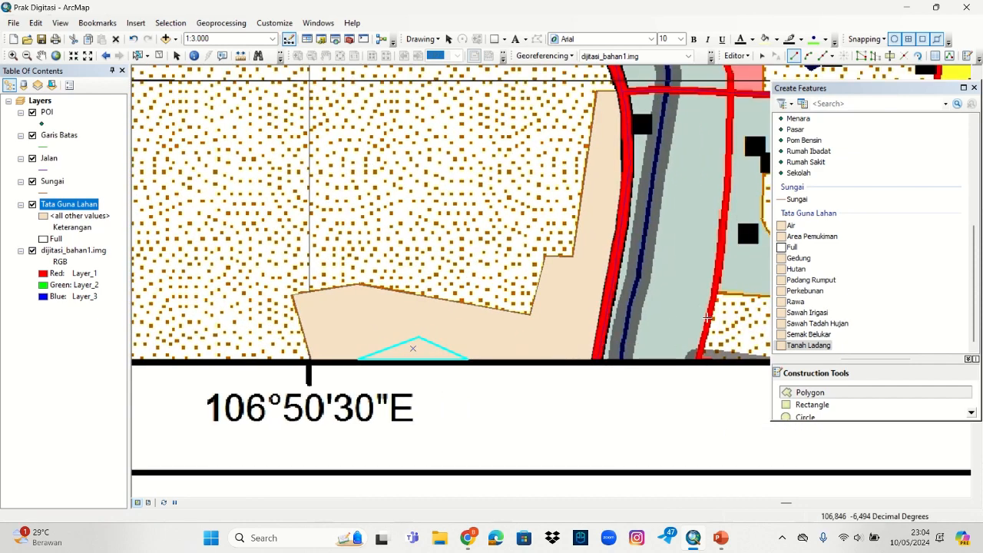
pyautogui.moveTo(733, 318); pyautogui.dragTo(554, 295)
pyautogui.scroll(5, 555, 294)
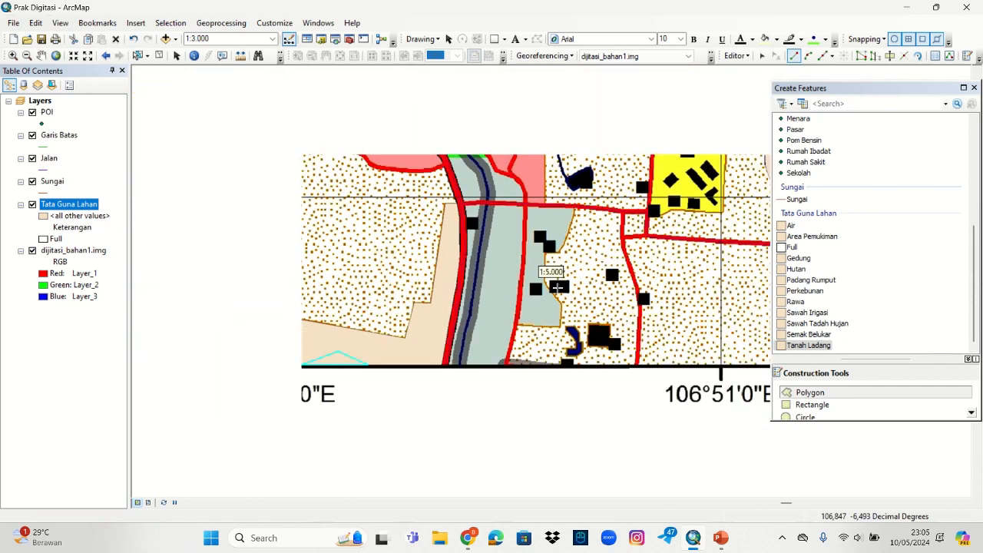
pyautogui.scroll(1, 559, 288)
pyautogui.moveTo(623, 299); pyautogui.dragTo(462, 419)
pyautogui.moveTo(734, 251); pyautogui.dragTo(392, 344)
pyautogui.moveTo(470, 277); pyautogui.dragTo(409, 319)
# Step: Compare the scanned map's legend with the available feature templates, from Garis Batas to Tata Guna Lahan
pyautogui.scroll(6, 843, 238)
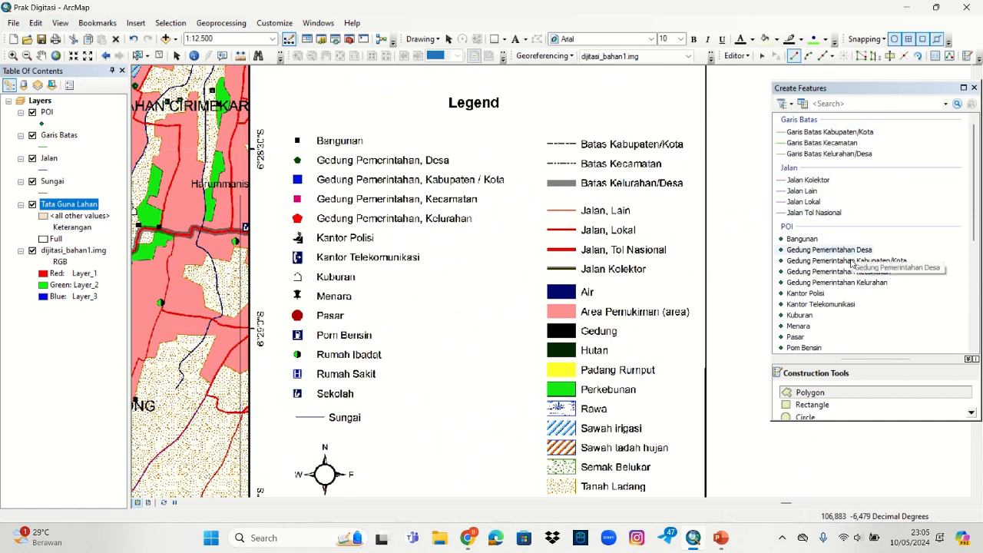
pyautogui.scroll(-5, 851, 263)
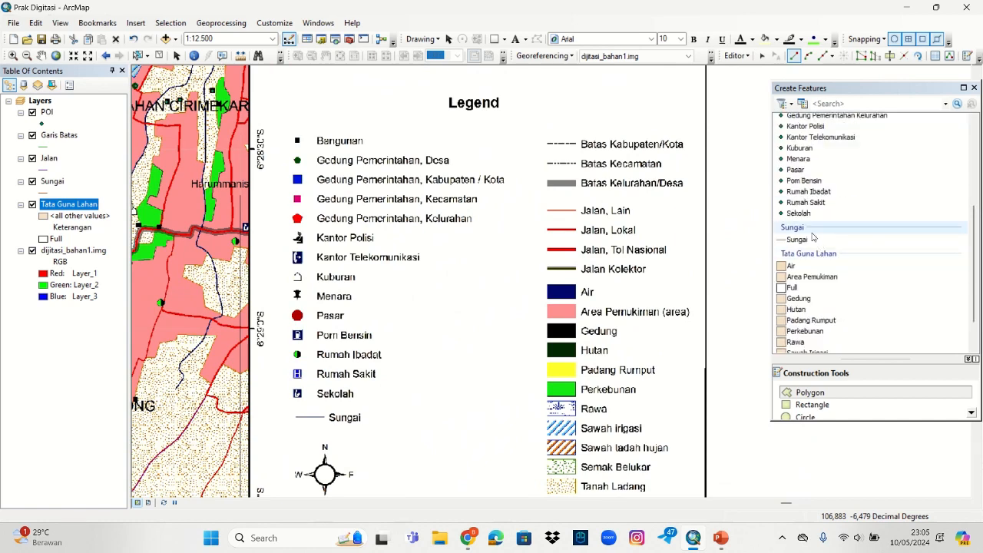
pyautogui.scroll(-2, 832, 291)
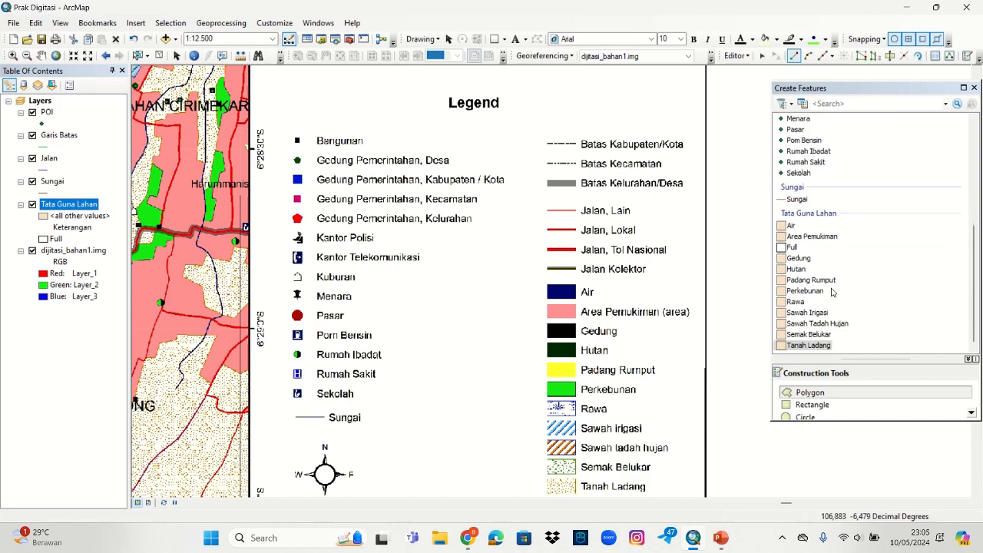
# Step: Look over the whole scanned Peta Penggunaan Lahan map for the land-use areas left to digitize
pyautogui.moveTo(450, 330); pyautogui.dragTo(735, 353)
pyautogui.scroll(-1, 296, 277)
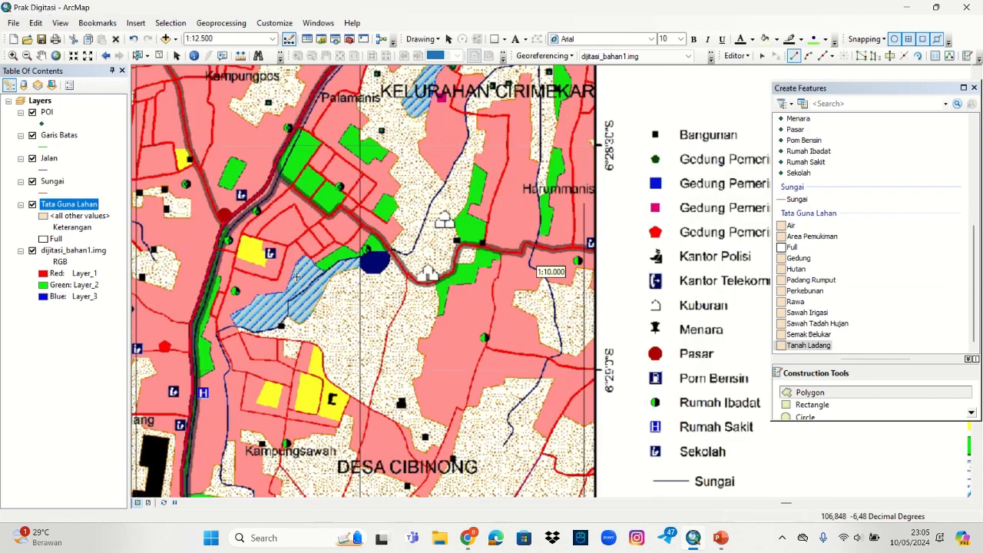
pyautogui.scroll(2, 296, 277)
pyautogui.scroll(2, 296, 277)
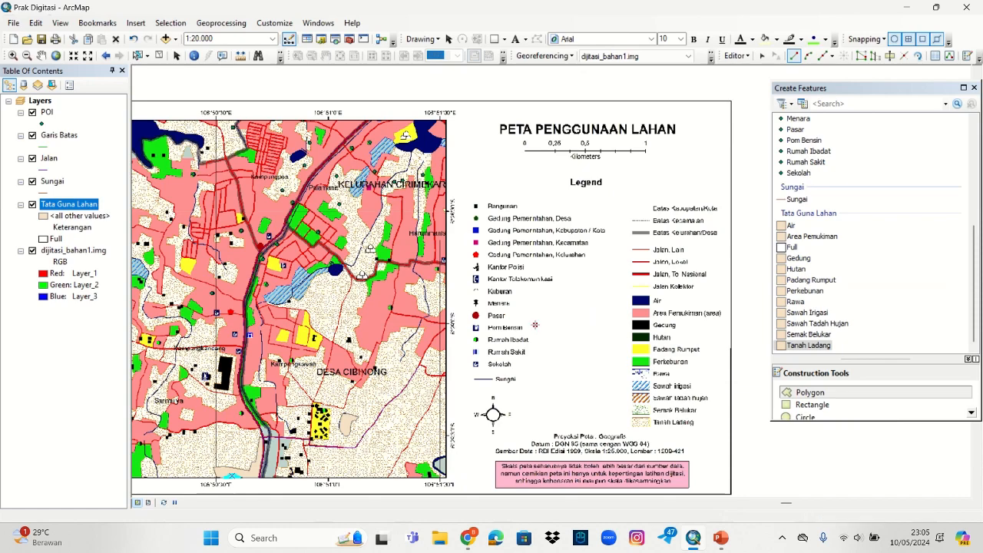
pyautogui.click(535, 324)
pyautogui.moveTo(475, 278); pyautogui.dragTo(590, 273)
pyautogui.scroll(-1, 590, 273)
pyautogui.scroll(1, 590, 273)
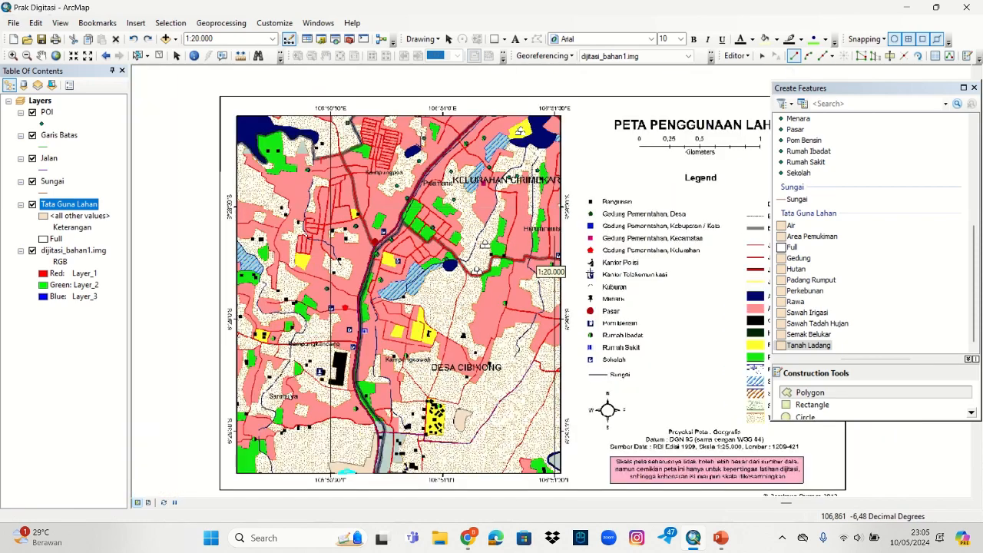
pyautogui.scroll(1, 589, 273)
# Step: Inspect the fully digitized map with its symbolized roads and land-use classes at 1:24.000
pyautogui.moveTo(647, 296); pyautogui.dragTo(552, 291)
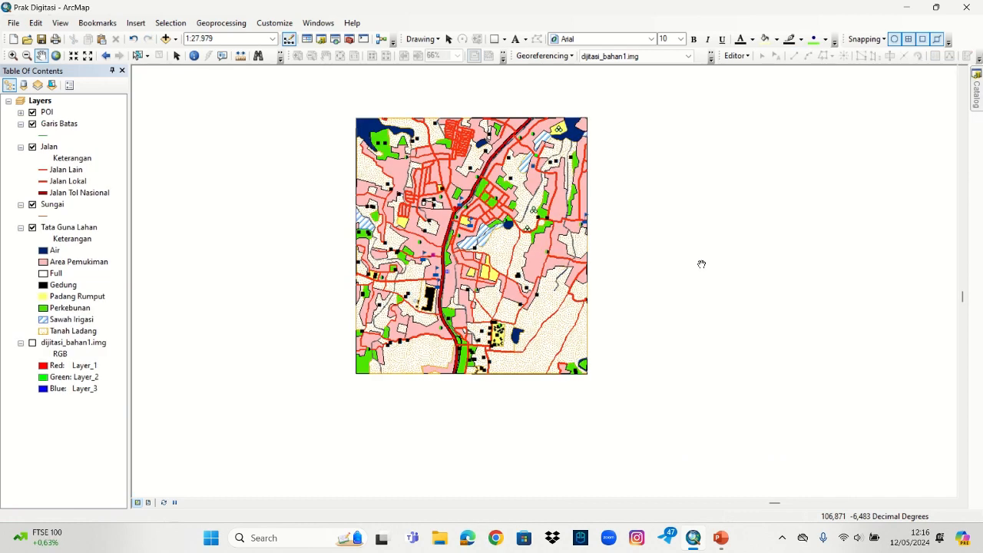
pyautogui.scroll(-1, 601, 259)
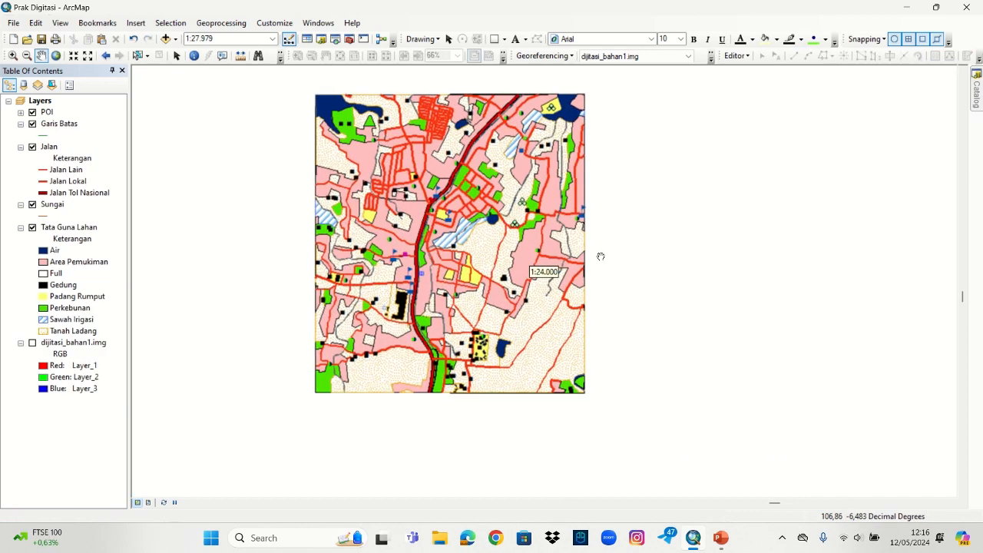
pyautogui.moveTo(606, 204); pyautogui.dragTo(618, 235)
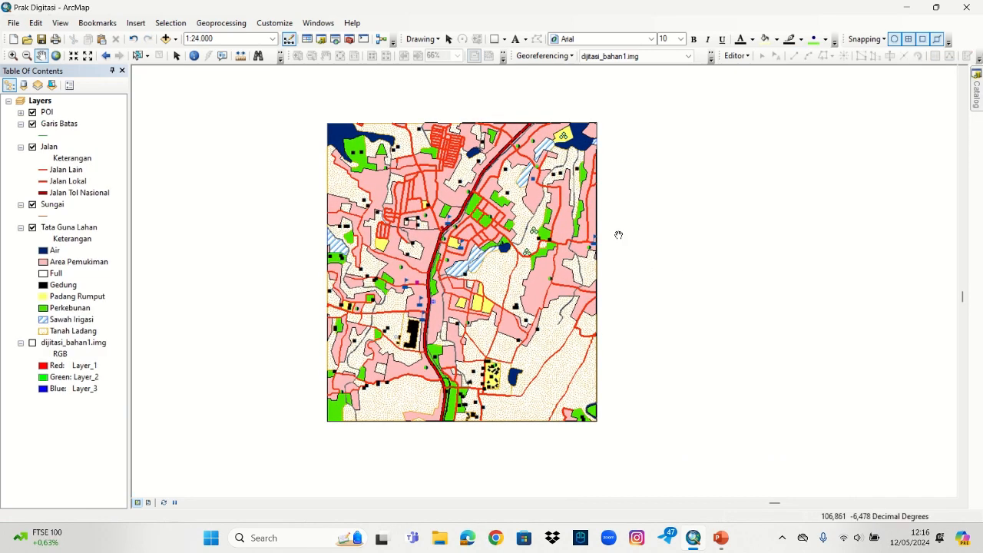